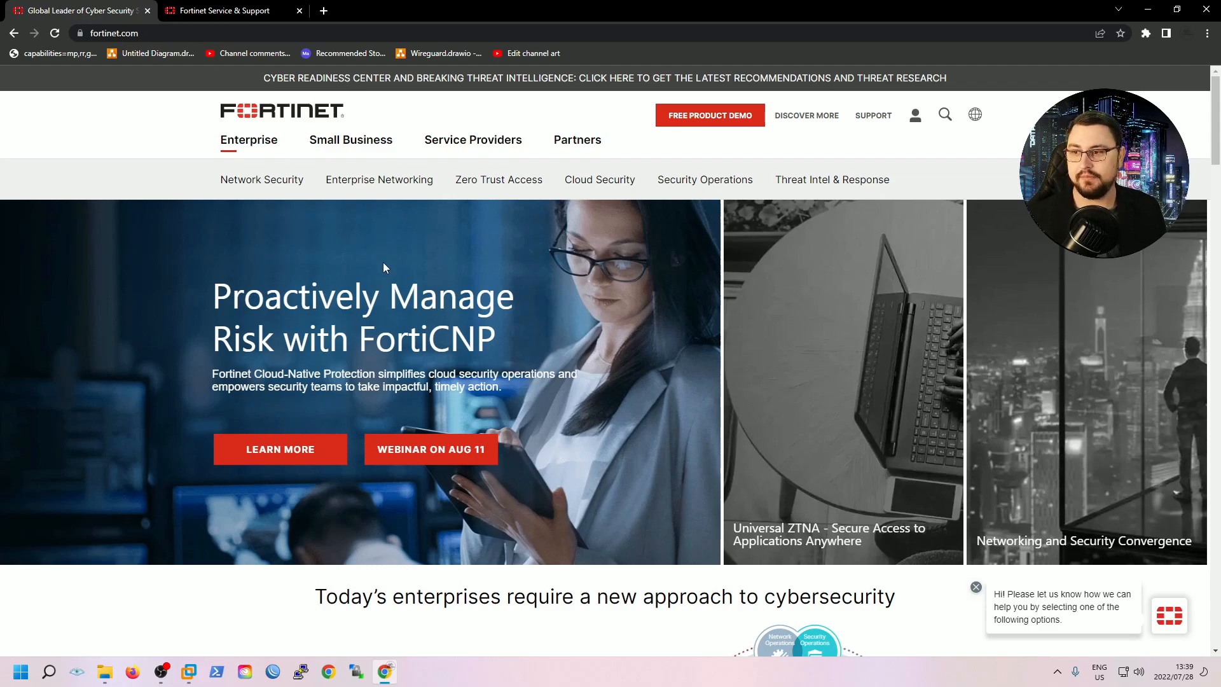
Show the FortiOS v7.2.0 build1157 firmware list and the FGT01 folder's FortiOS-VM64 files
{"action": "left_click", "coordinate": [233, 8]}
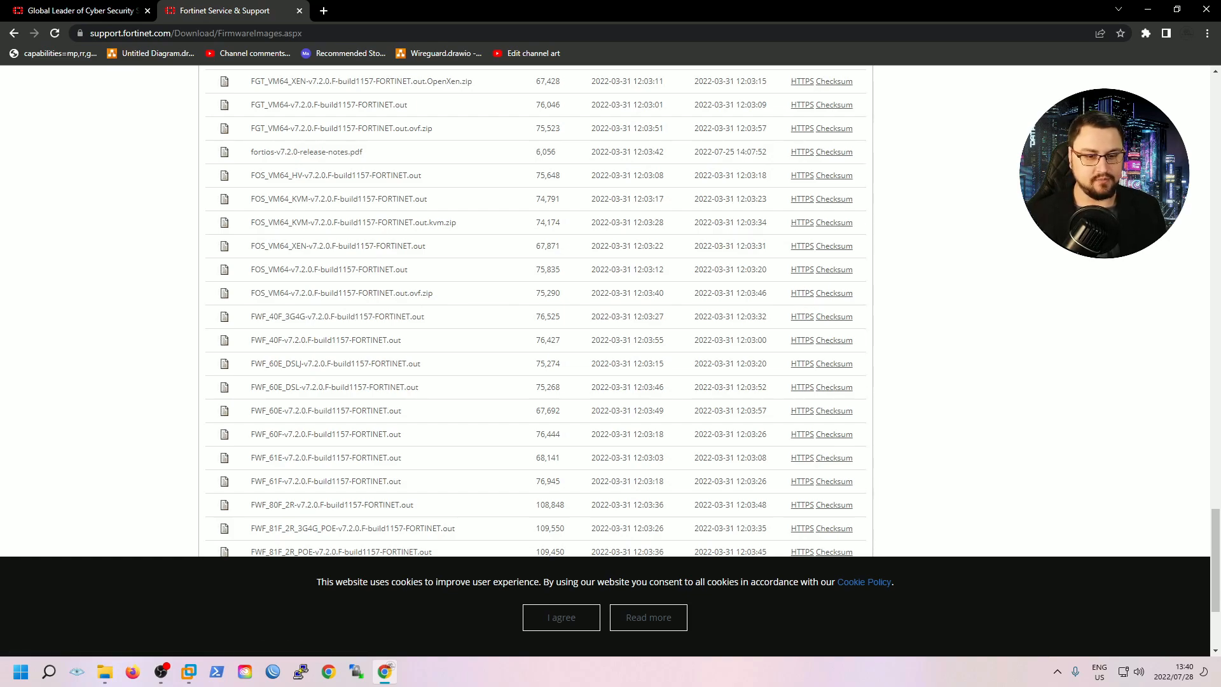
{"action": "left_click", "coordinate": [105, 671]}
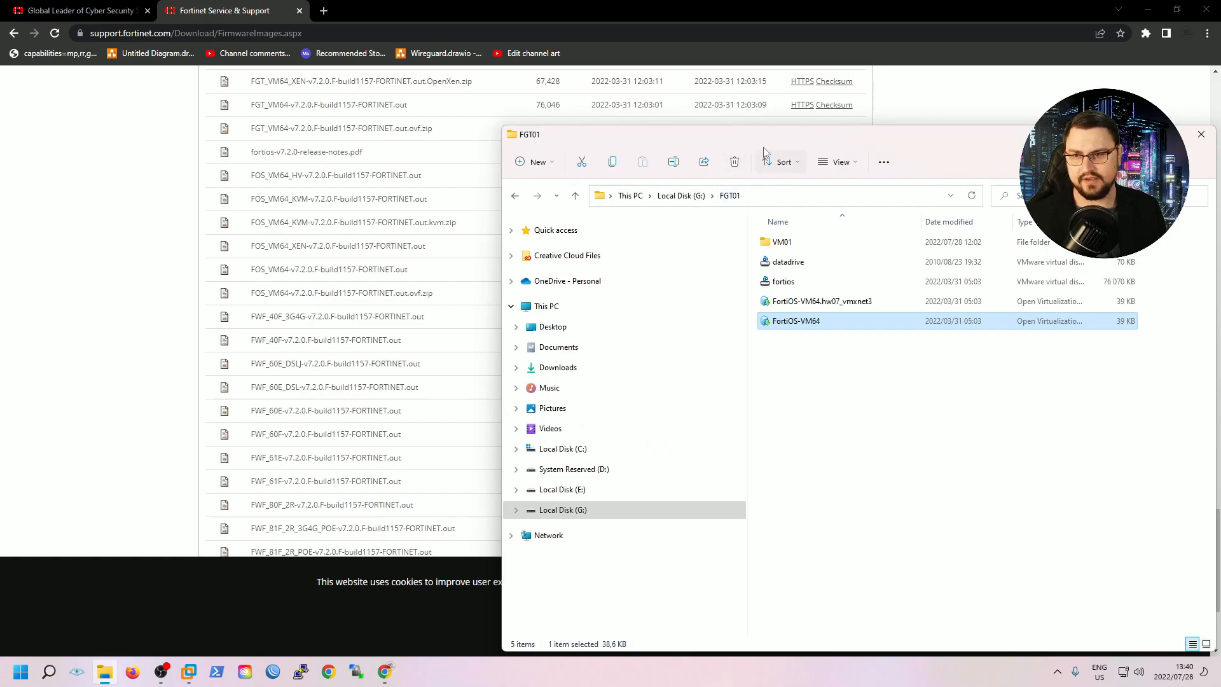
Reposition the G:\FGT01 Explorer window, widen its Type column, then return to VMware Workstation
{"action": "left_click_drag", "start_coordinate": [645, 134], "coordinate": [423, 107]}
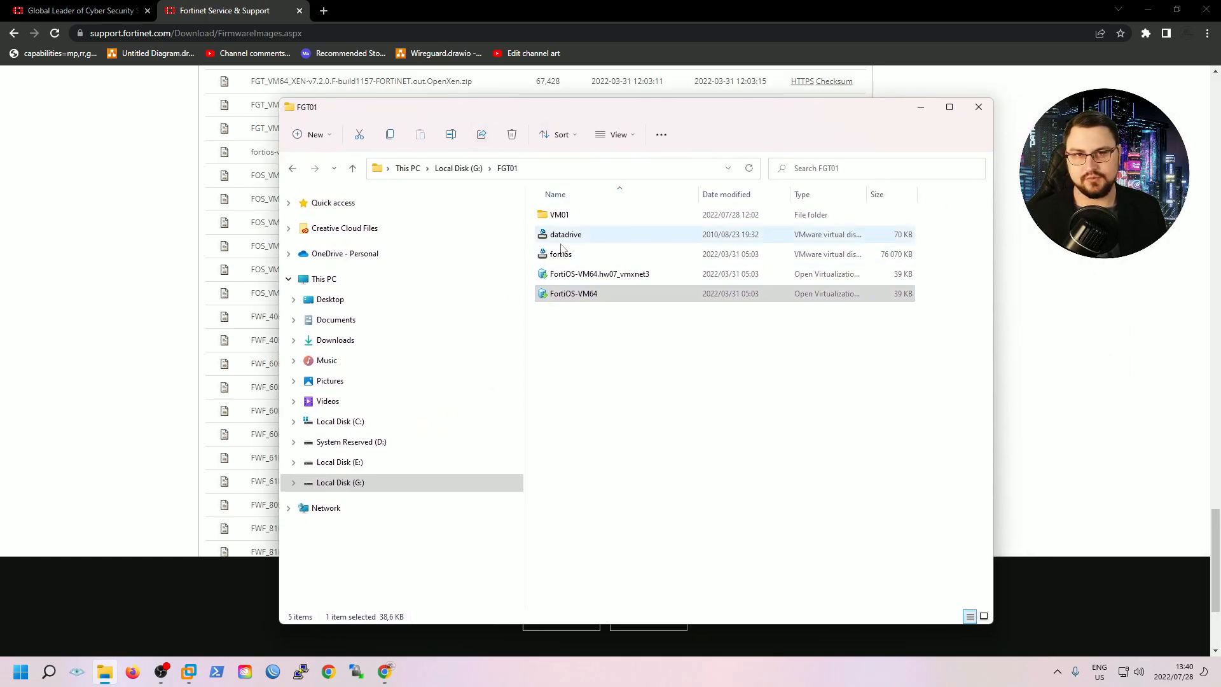
{"action": "left_click", "coordinate": [670, 364]}
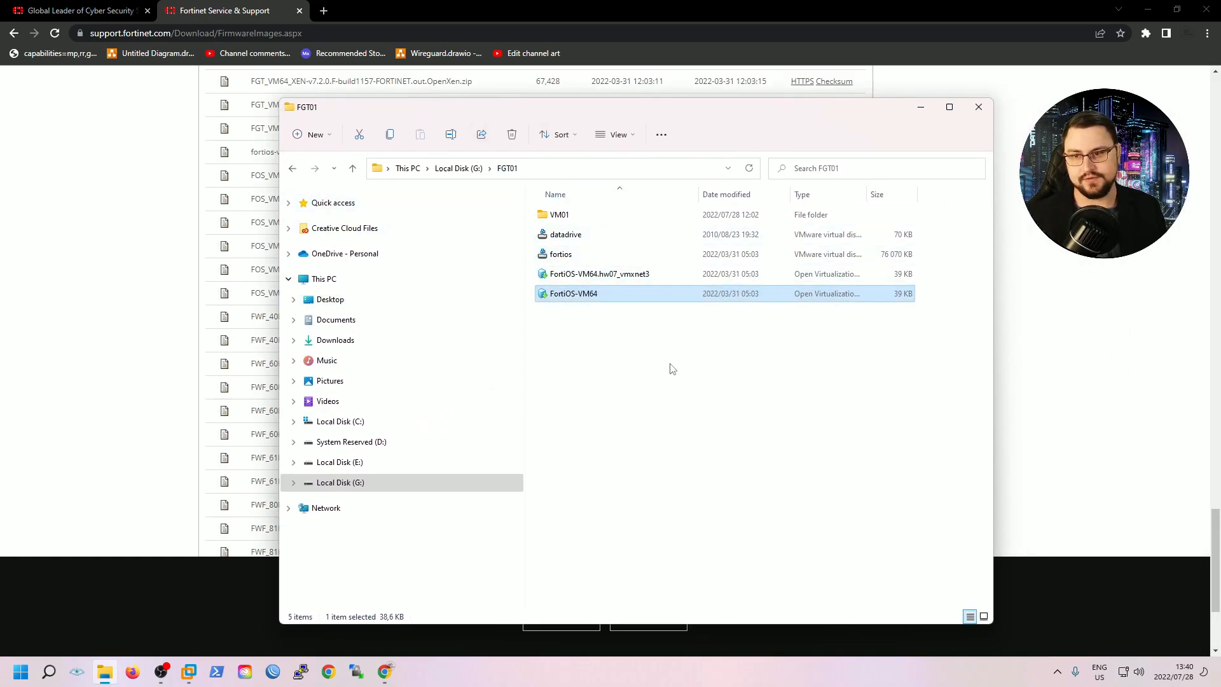
{"action": "left_click_drag", "start_coordinate": [670, 367], "coordinate": [791, 319]}
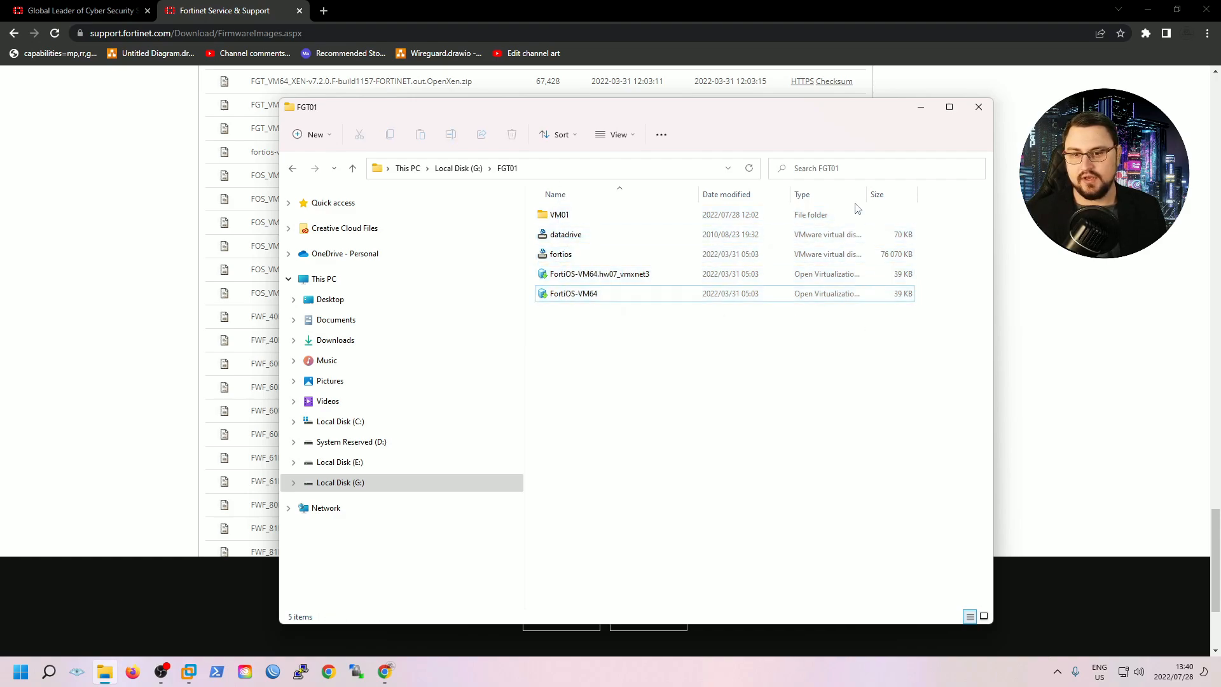
{"action": "left_click_drag", "start_coordinate": [865, 191], "coordinate": [937, 193]}
{"action": "left_click_drag", "start_coordinate": [699, 122], "coordinate": [703, 96]}
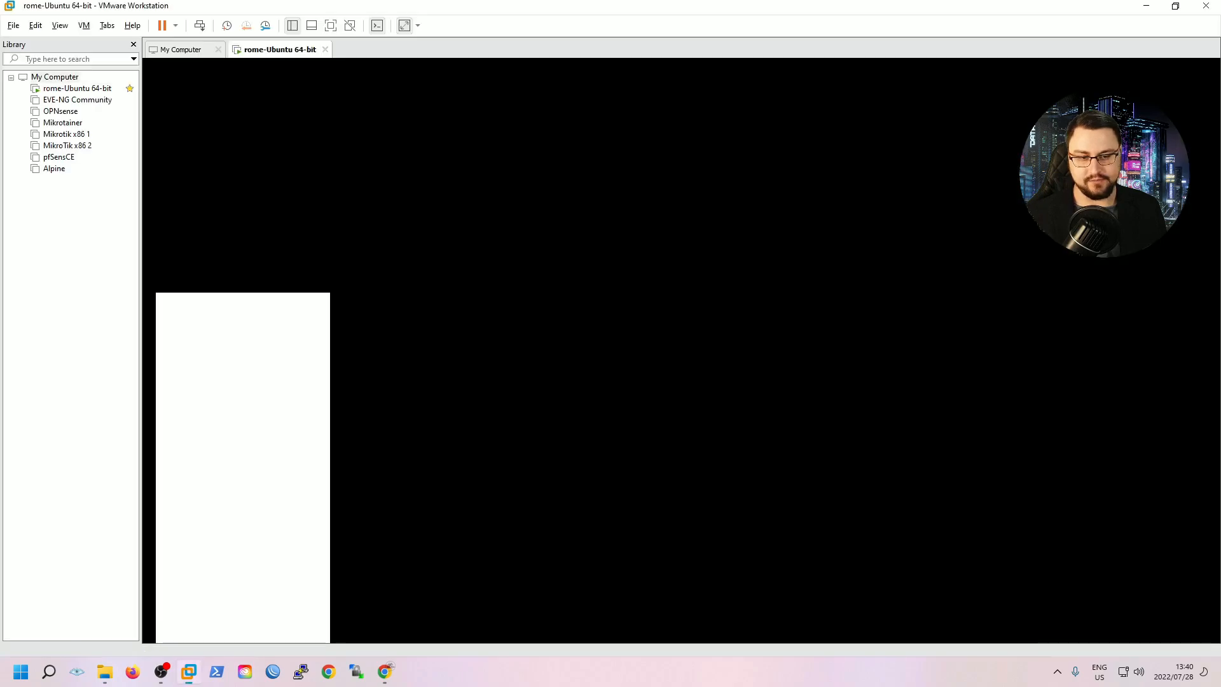
{"action": "left_click", "coordinate": [182, 50]}
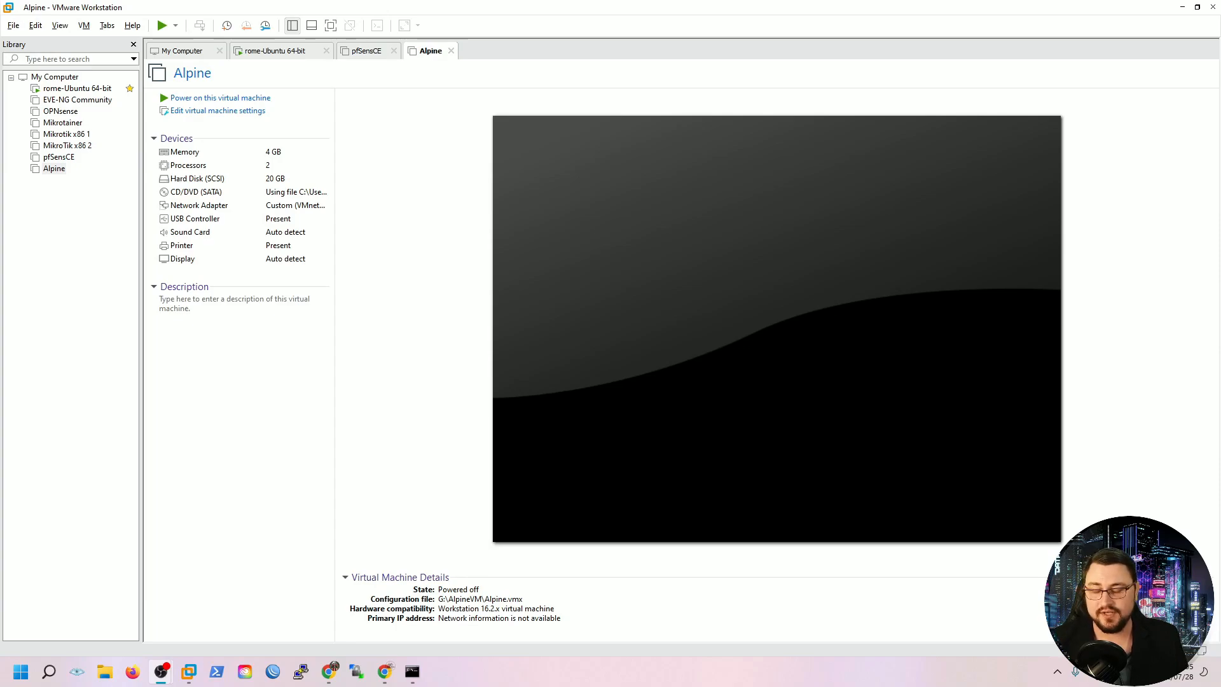
Open the FortiOS-VM64.hw07_vmxnet3 package from G:\FGT01 via the Library's Open... command
{"action": "left_click", "coordinate": [110, 279]}
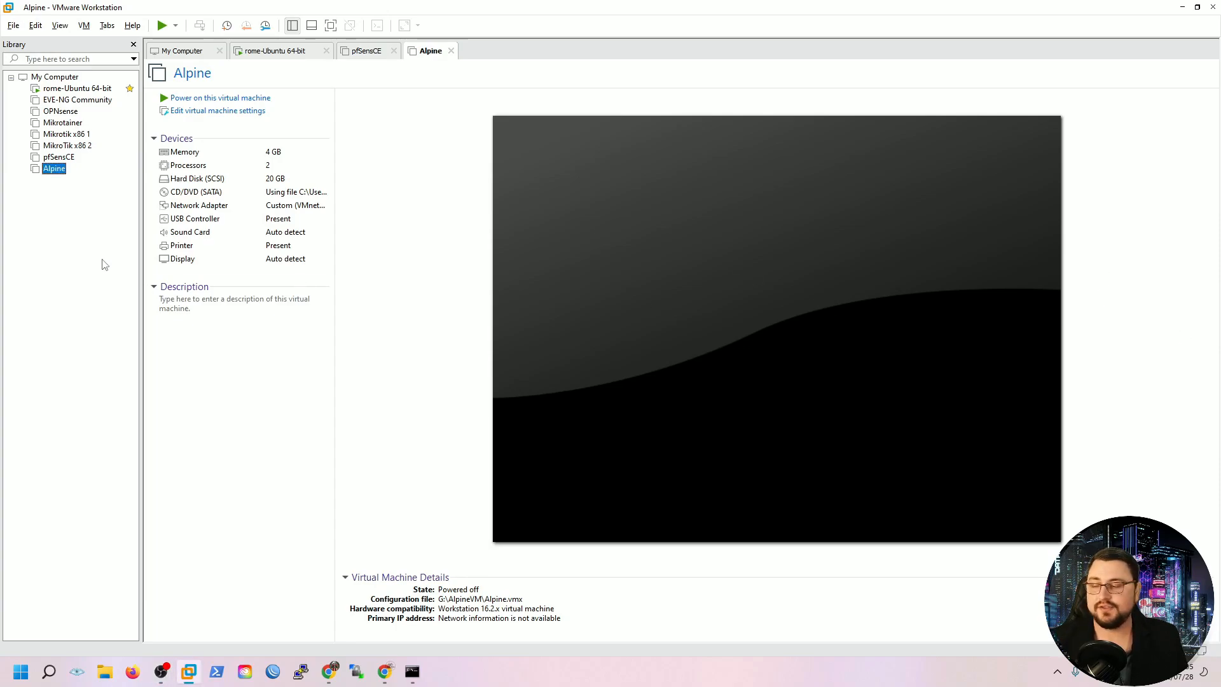
{"action": "right_click", "coordinate": [75, 241]}
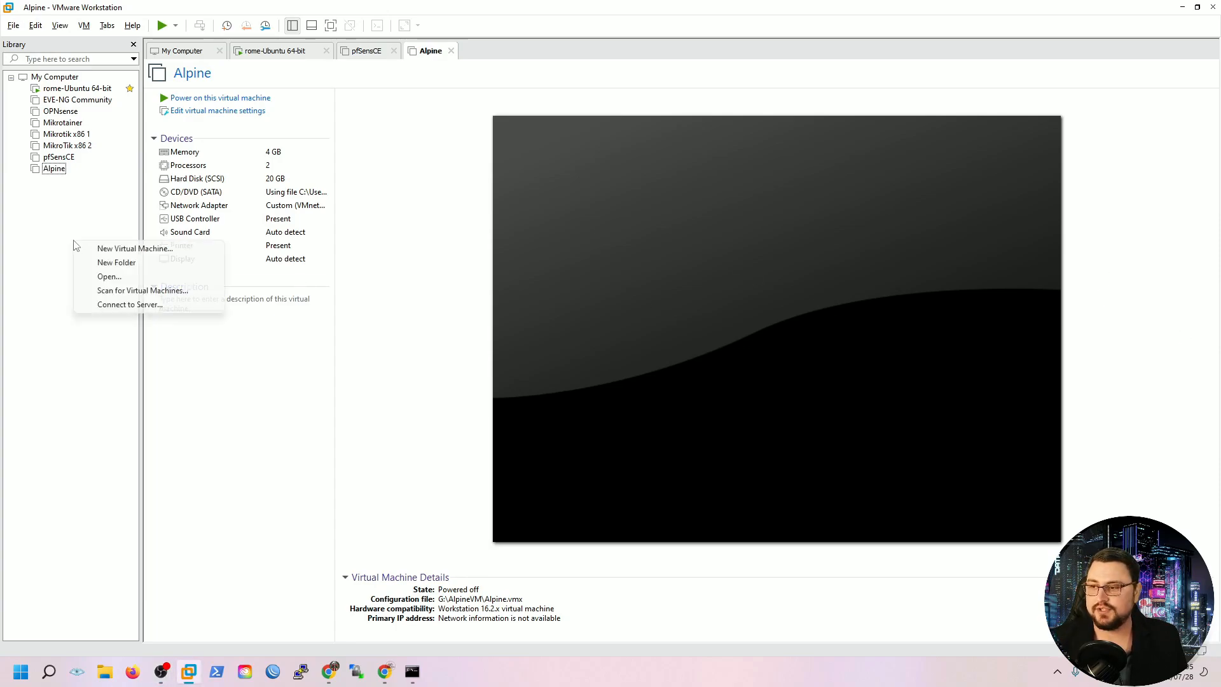
{"action": "left_click", "coordinate": [102, 277]}
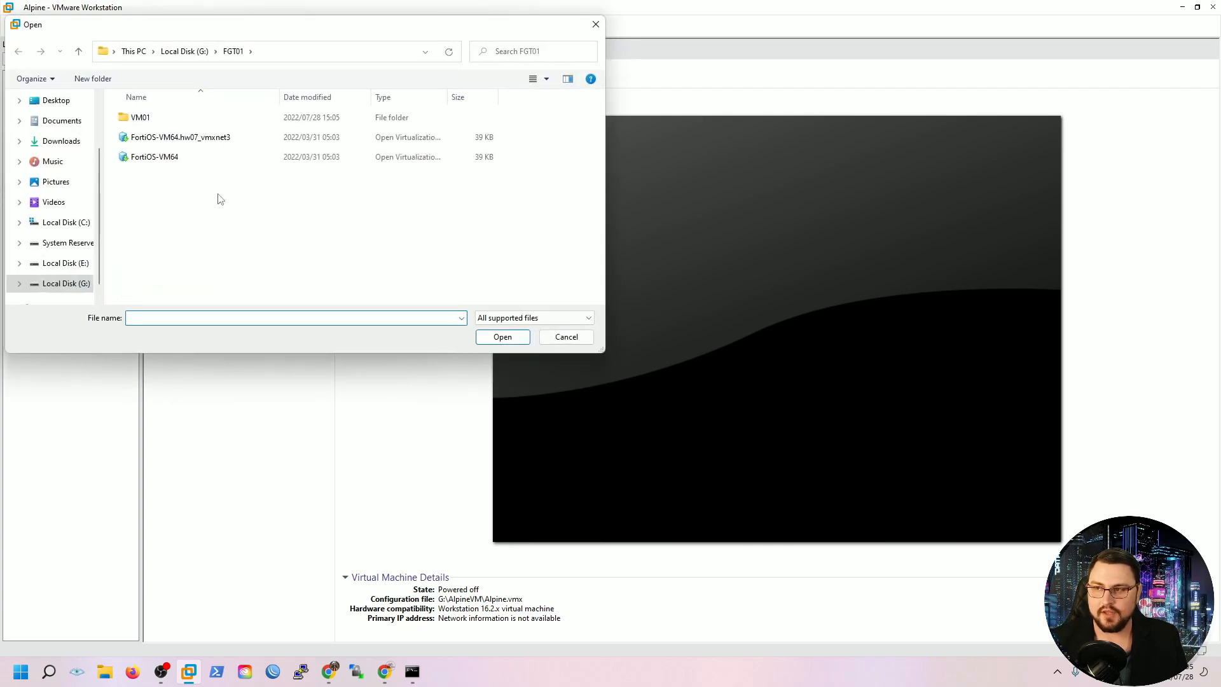
{"action": "left_click", "coordinate": [180, 141]}
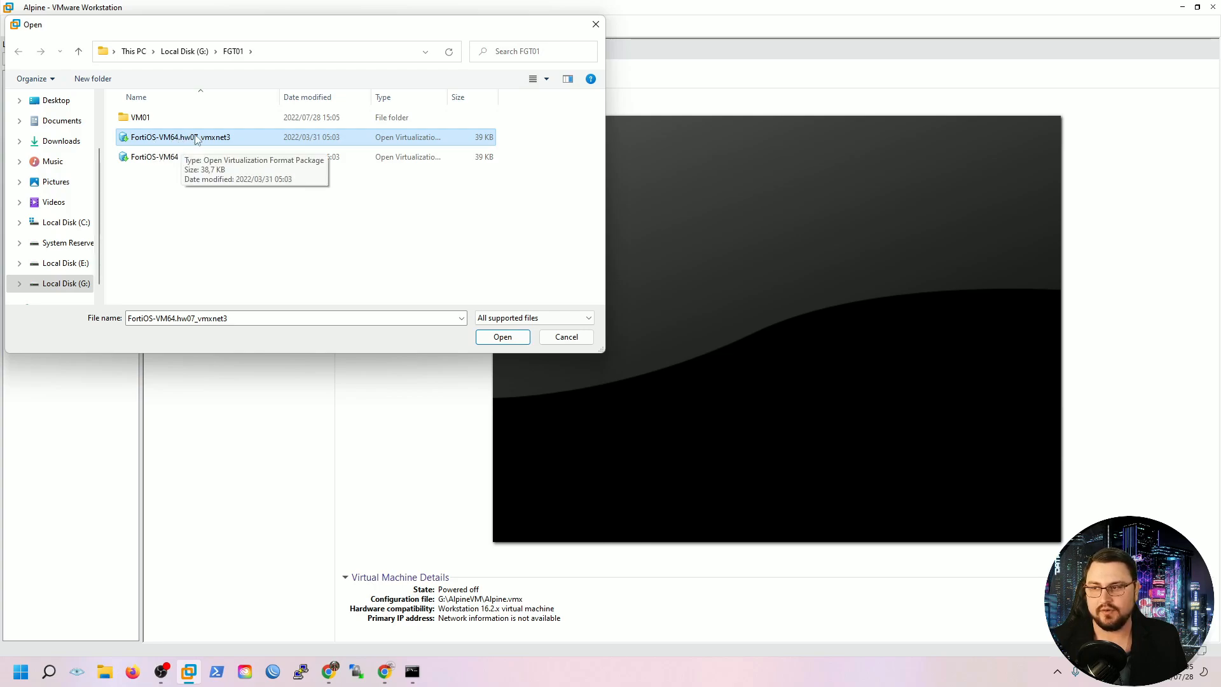
{"action": "double_click", "coordinate": [195, 140]}
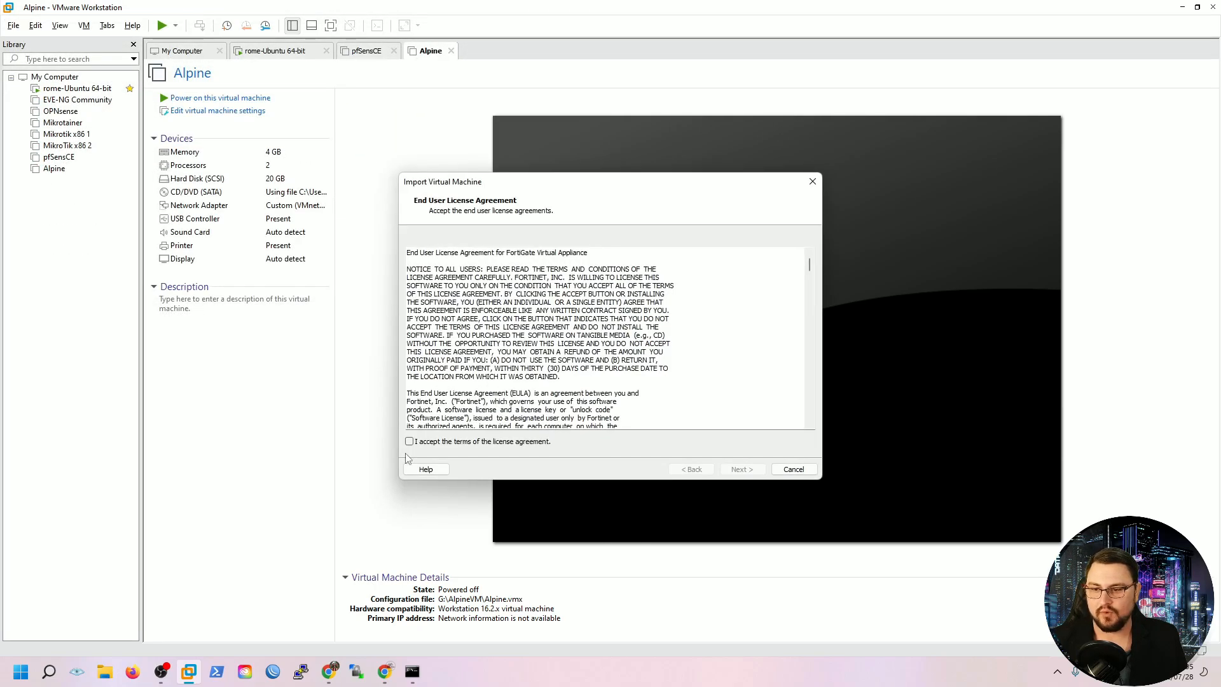
Accept the FortiGate EULA and name the new virtual machine TNB-LAB-FGT01
{"action": "left_click", "coordinate": [430, 442]}
{"action": "left_click", "coordinate": [730, 473]}
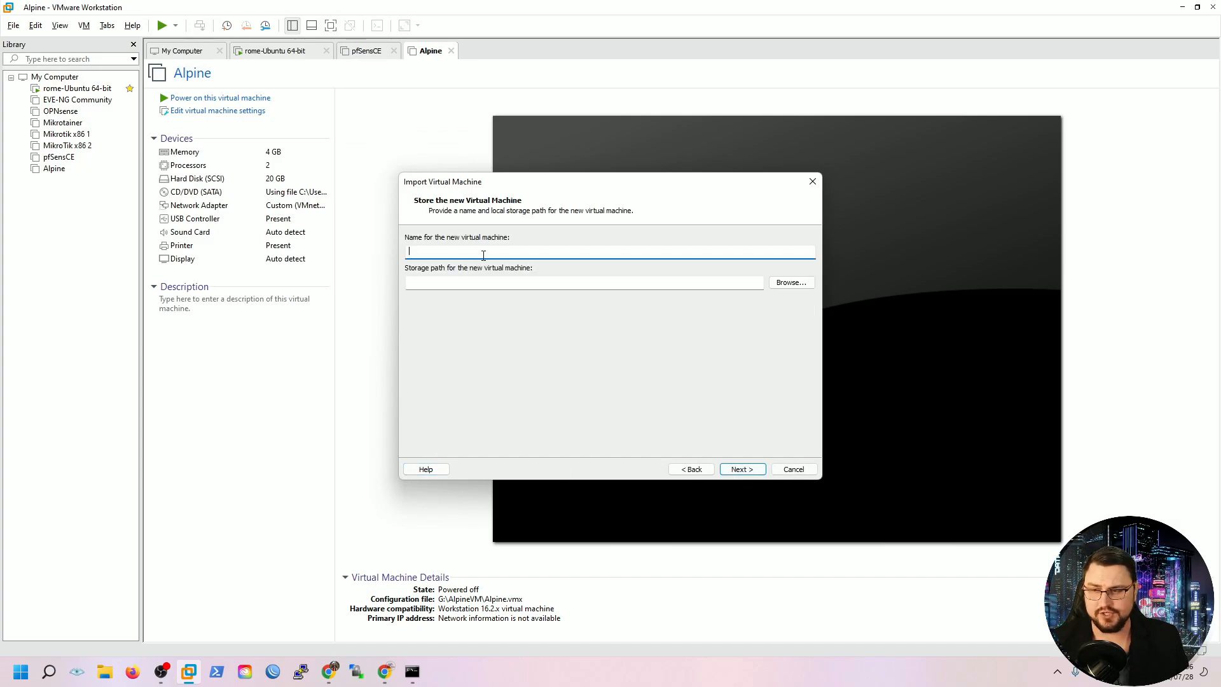
{"action": "type", "text": "TNB"}
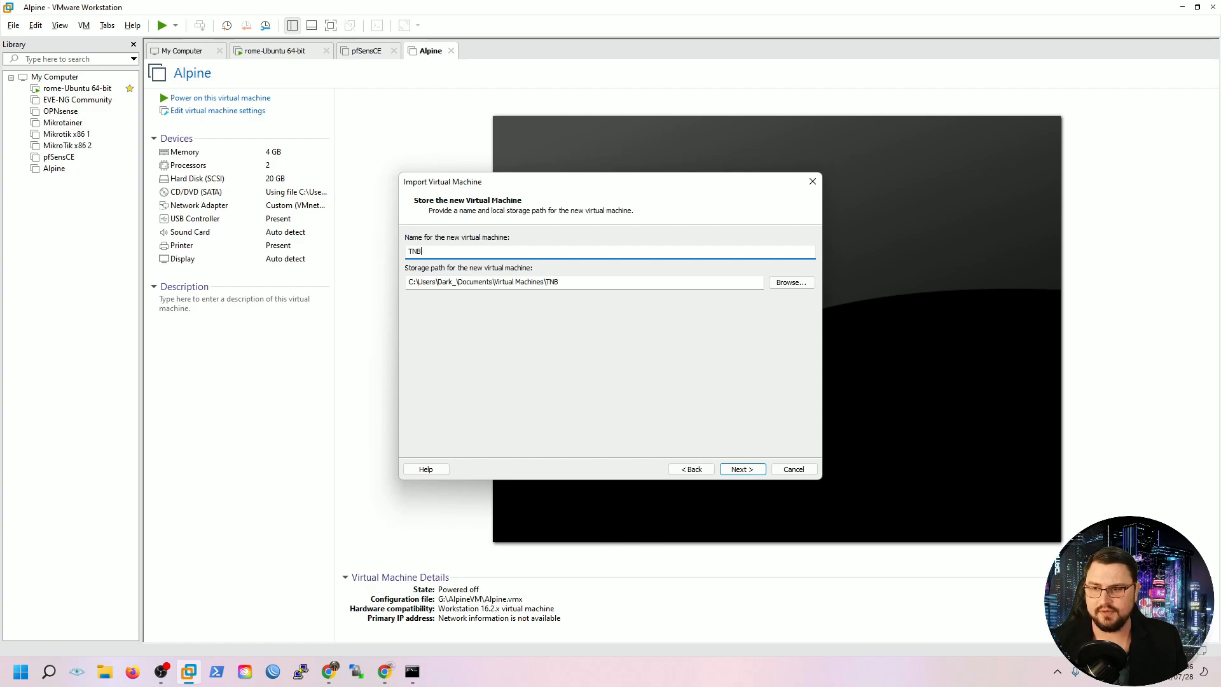
{"action": "type", "text": "-LAB-01"}
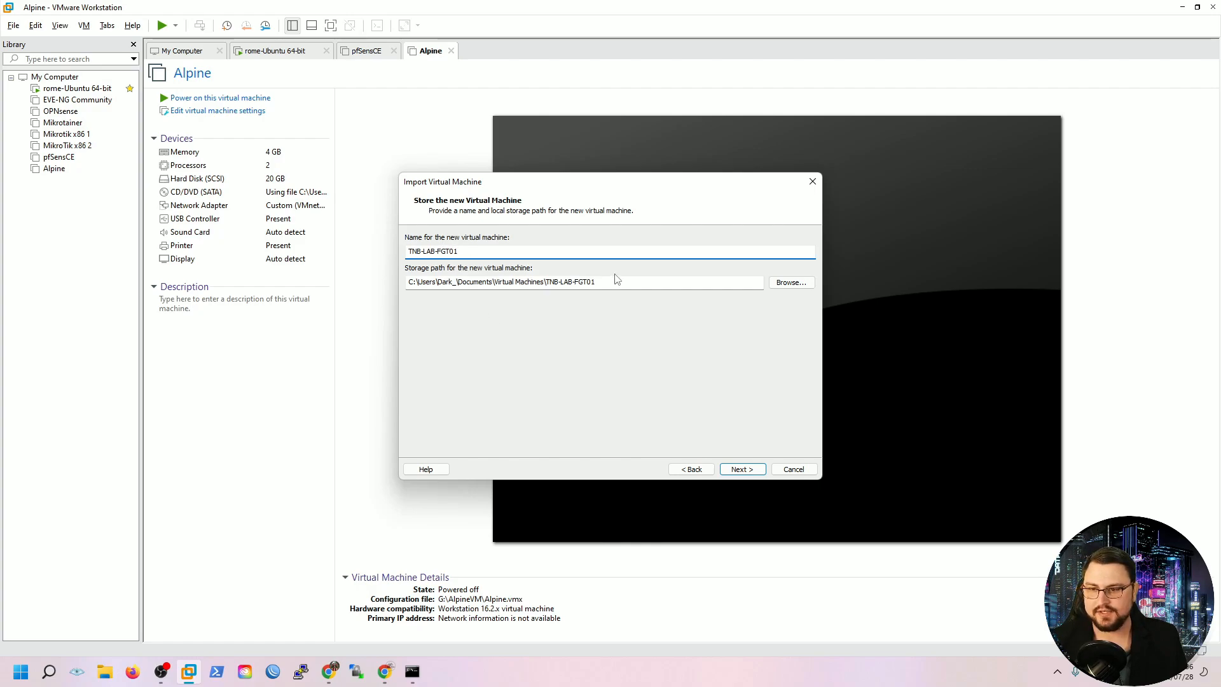
Set the VM's storage location to G:\FGT01\VM01
{"action": "left_click", "coordinate": [788, 282]}
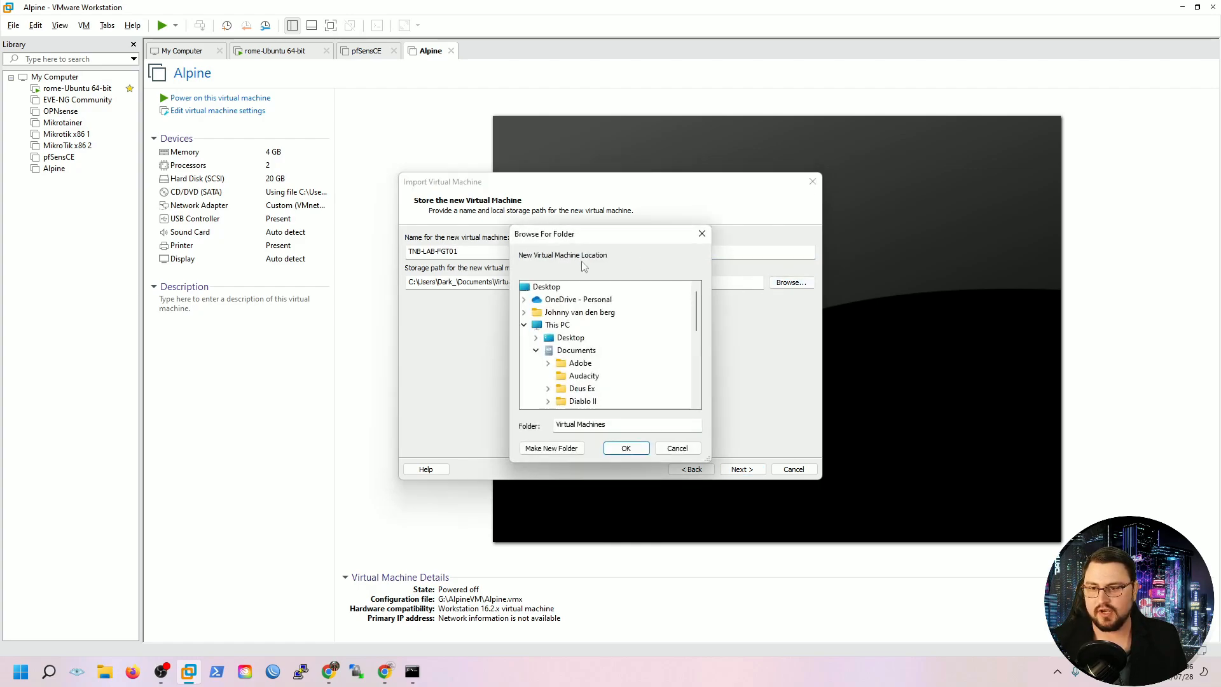
{"action": "scroll", "coordinate": [596, 364], "scroll_direction": "down", "scroll_amount": 2}
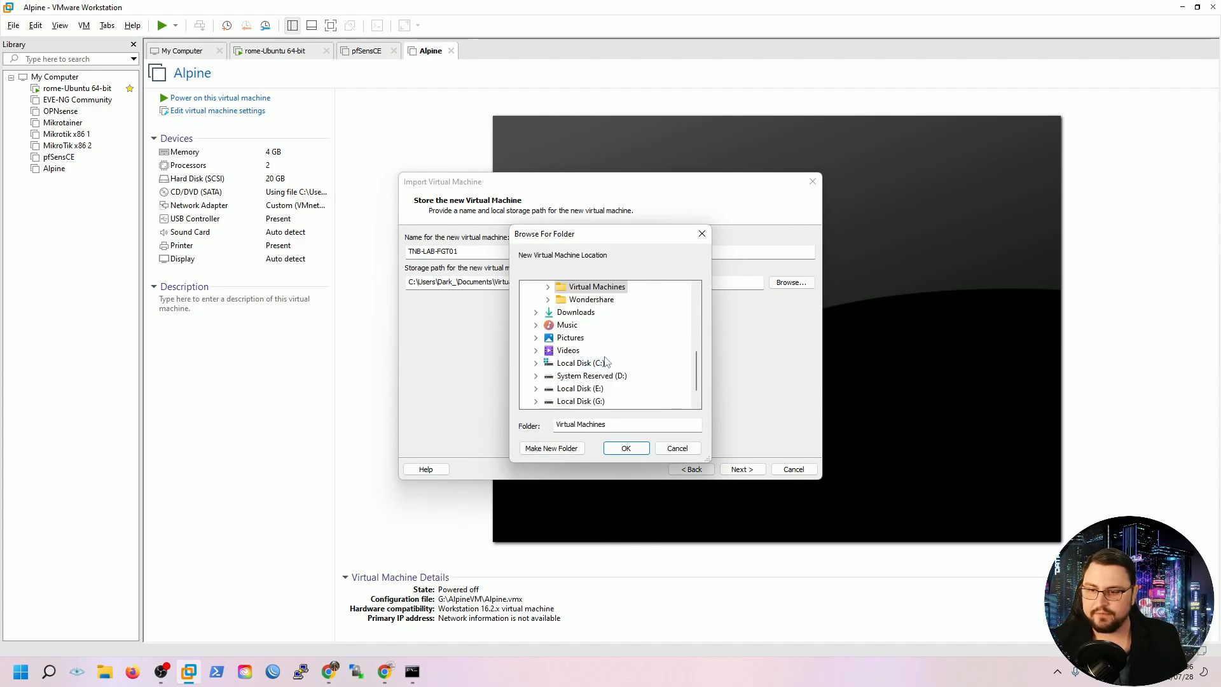
{"action": "left_click", "coordinate": [598, 376]}
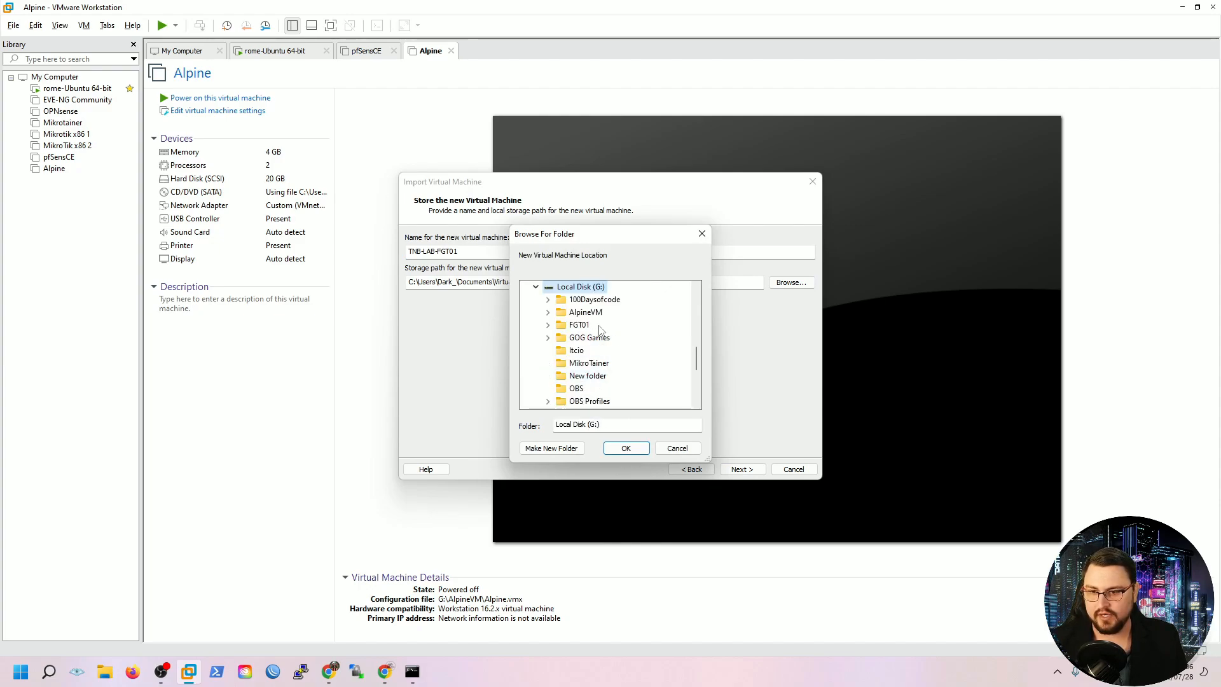
{"action": "scroll", "coordinate": [598, 375], "scroll_direction": "up", "scroll_amount": 2}
{"action": "left_click", "coordinate": [578, 397]}
{"action": "left_click", "coordinate": [590, 377]}
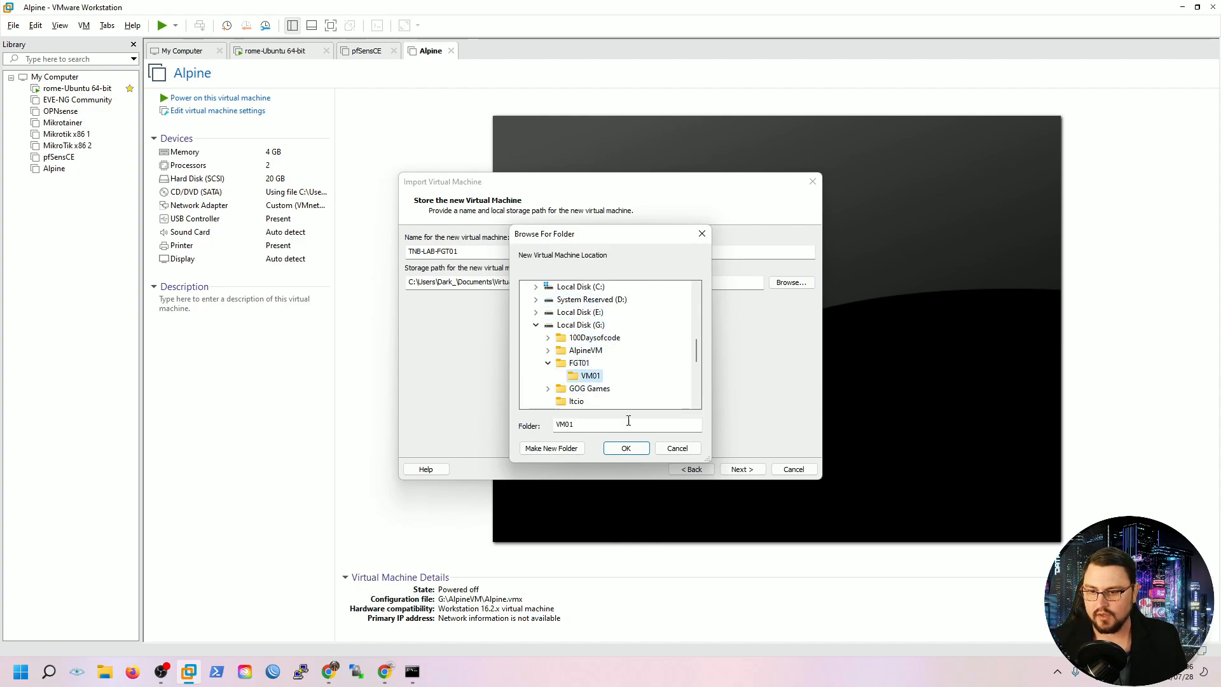
{"action": "left_click", "coordinate": [625, 447]}
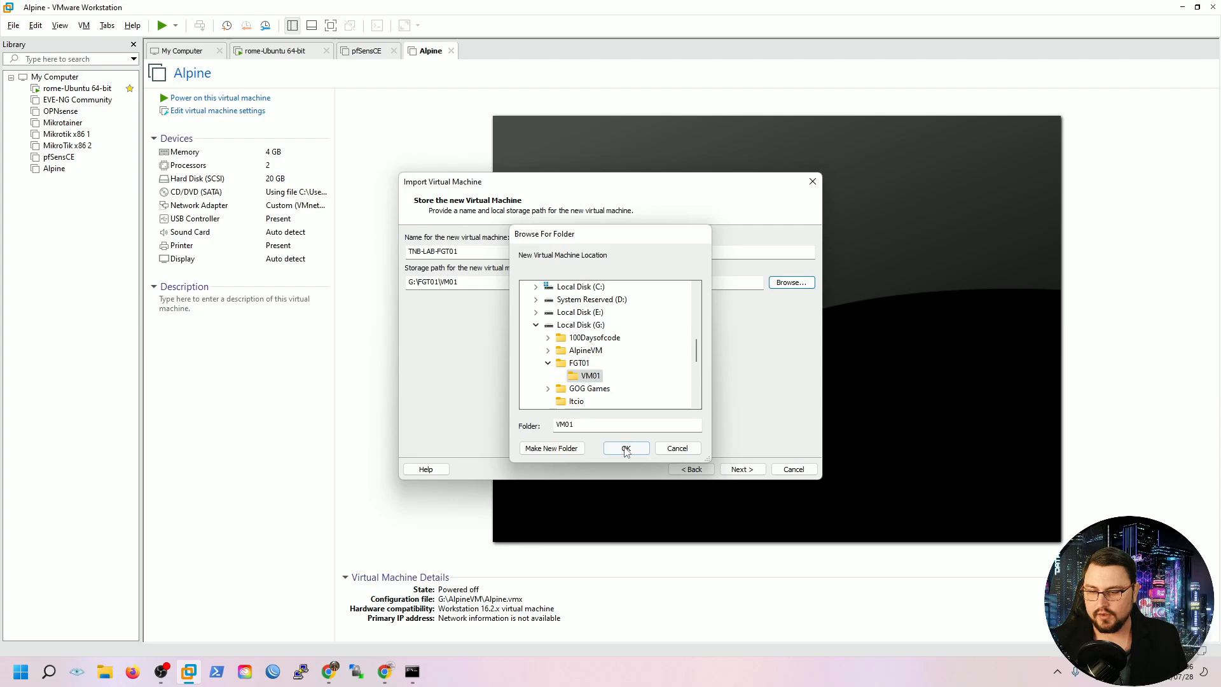
Review the FortiOS and interface appliance properties, then import the appliance
{"action": "left_click", "coordinate": [742, 469]}
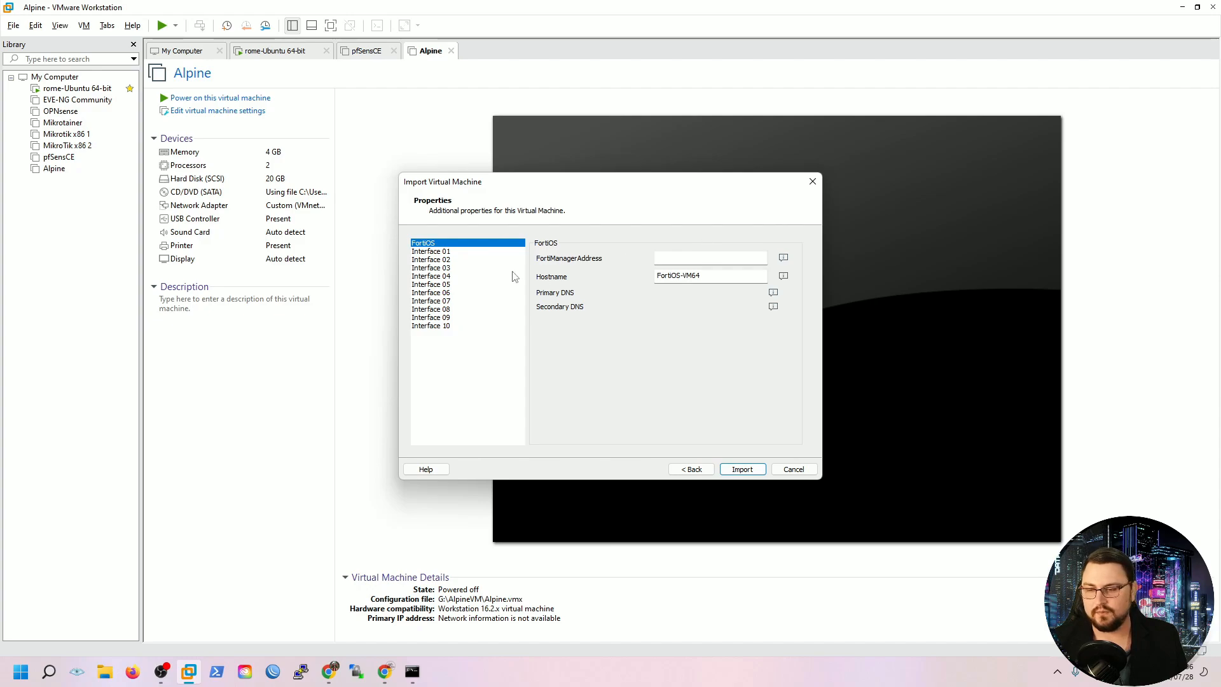
{"action": "left_click", "coordinate": [453, 253]}
{"action": "left_click", "coordinate": [435, 258]}
{"action": "left_click", "coordinate": [435, 243]}
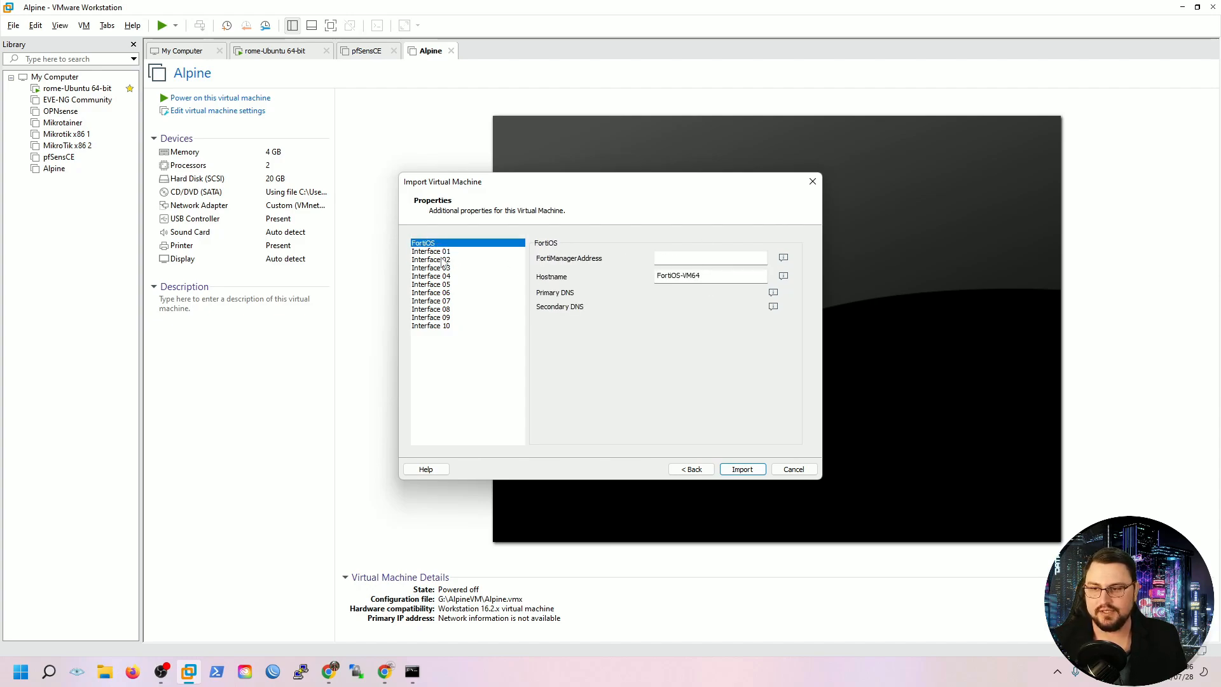
{"action": "key", "text": "Down"}
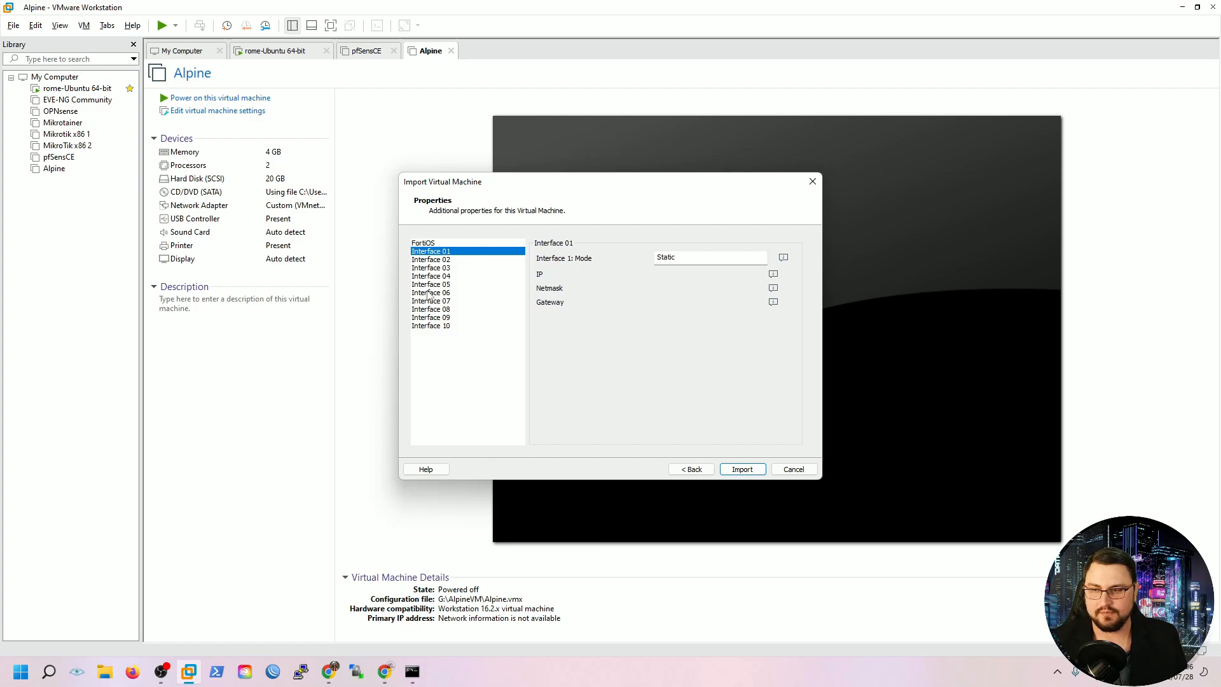
{"action": "left_click", "coordinate": [470, 246]}
{"action": "left_click", "coordinate": [740, 468]}
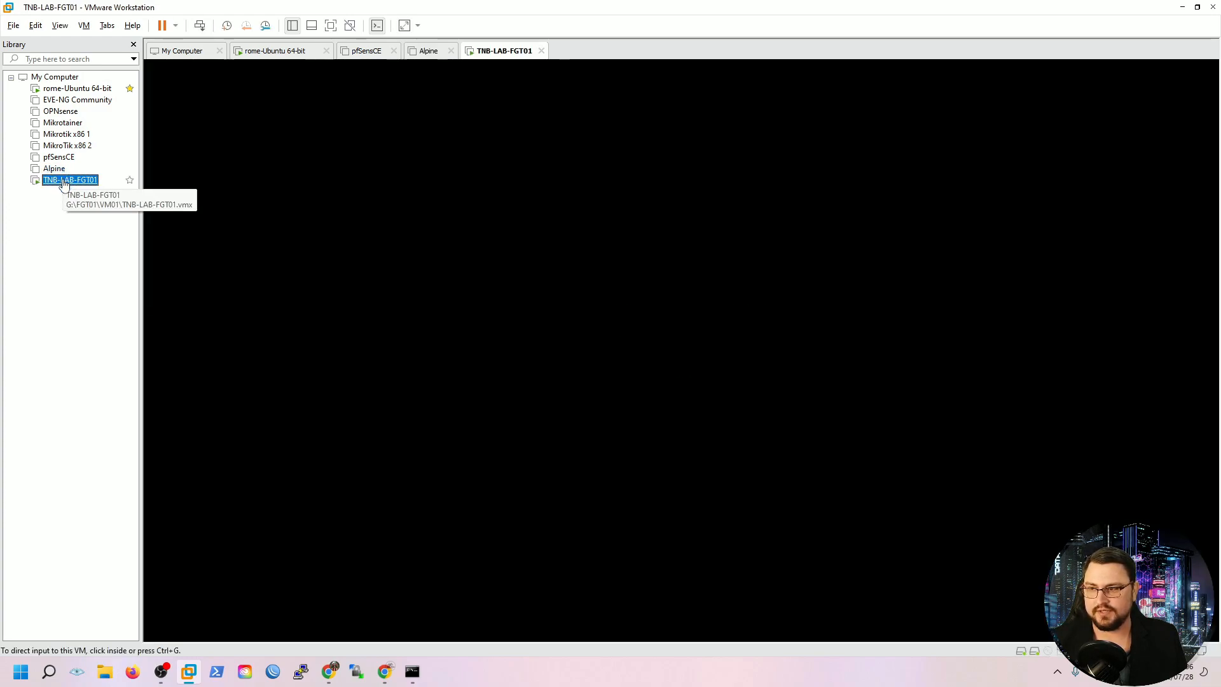
Power off the booting TNB-LAB-FGT01 VM from its Library context menu
{"action": "right_click", "coordinate": [61, 180]}
{"action": "left_click", "coordinate": [29, 212]}
{"action": "right_click", "coordinate": [66, 187]}
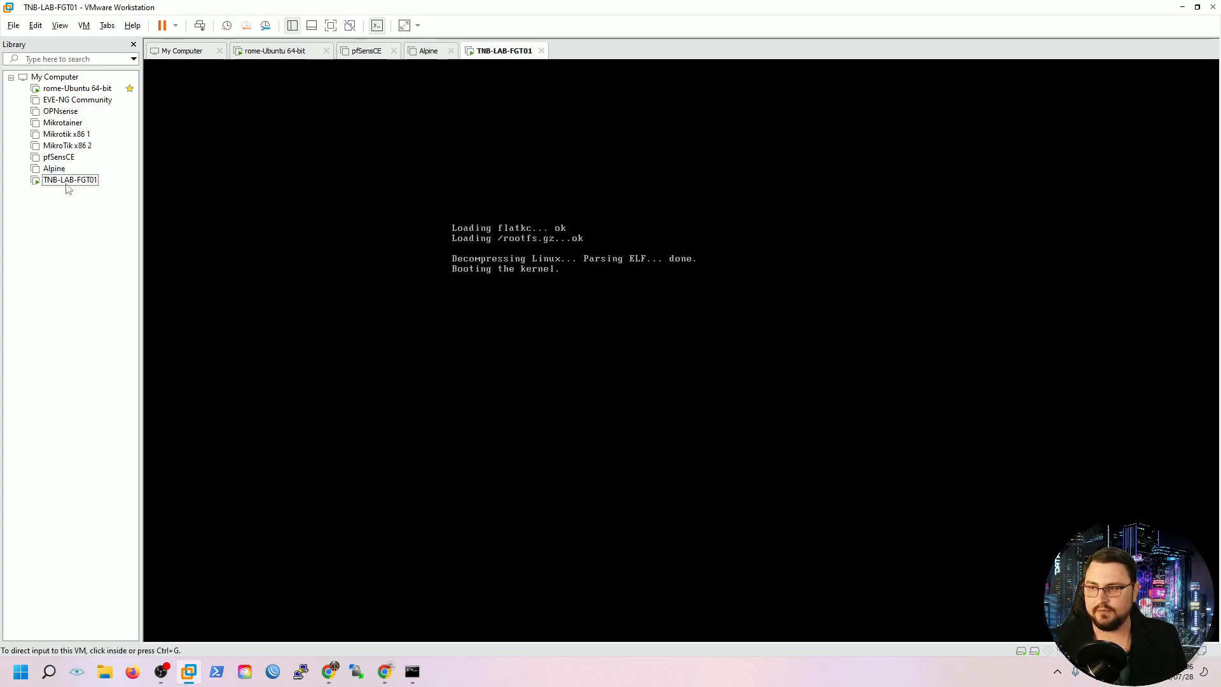
{"action": "right_click", "coordinate": [65, 177]}
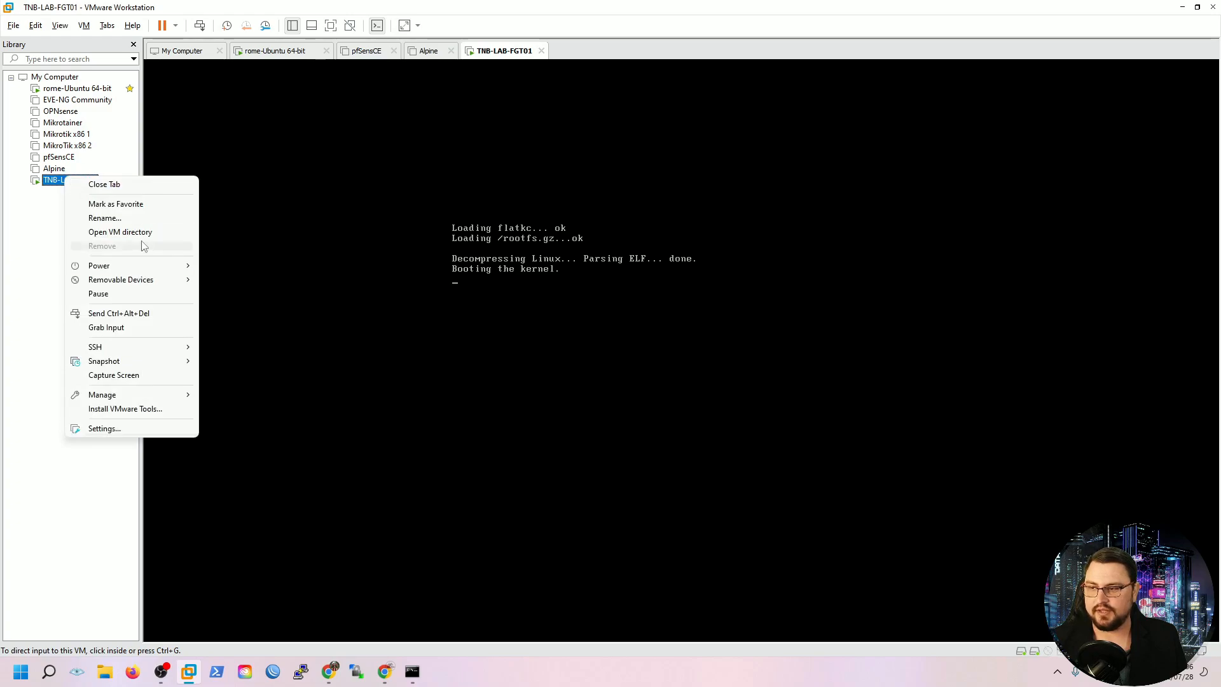
{"action": "left_click", "coordinate": [270, 278]}
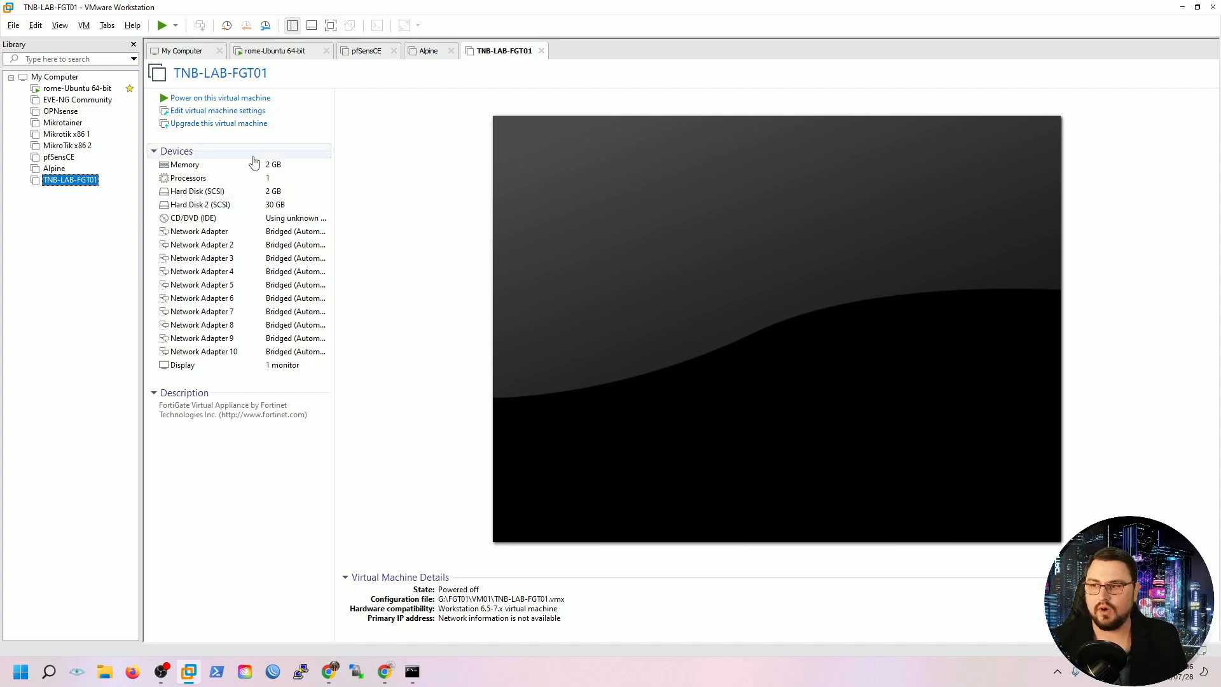
In the VM's hardware settings, attach Network Adapter 1 to custom virtual network VMnet18
{"action": "left_click", "coordinate": [230, 111]}
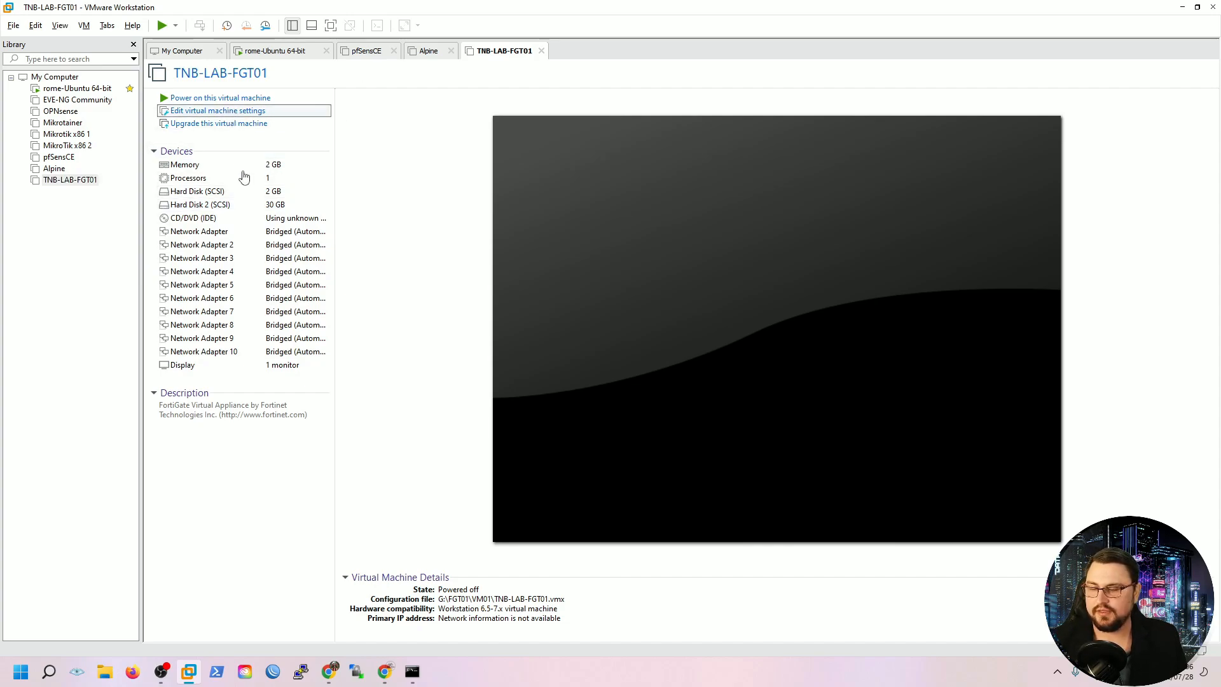
{"action": "left_click", "coordinate": [521, 212]}
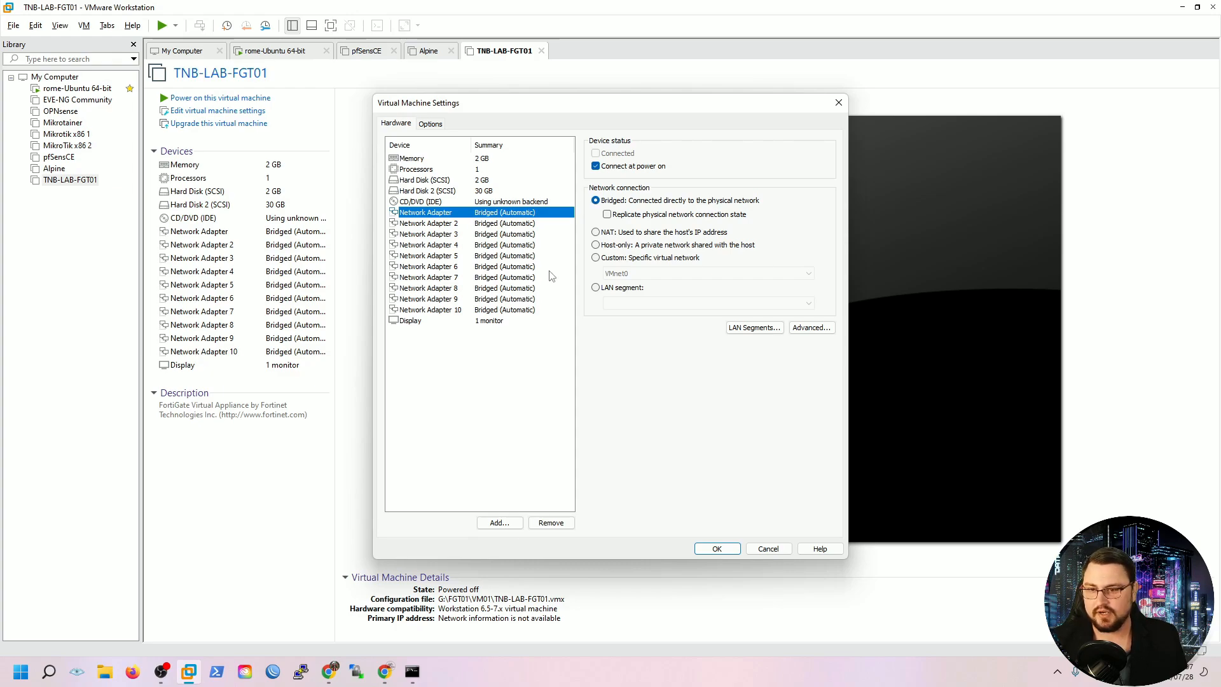
{"action": "left_click", "coordinate": [623, 257]}
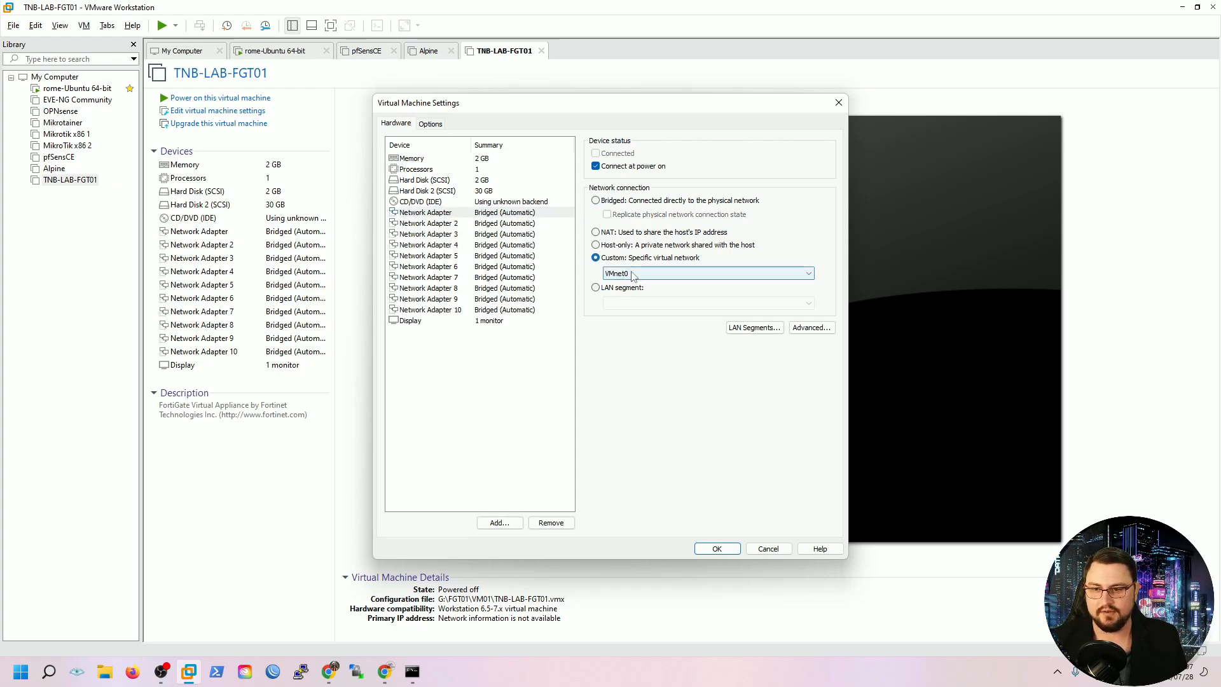
{"action": "left_click", "coordinate": [636, 273]}
{"action": "left_click", "coordinate": [636, 433]}
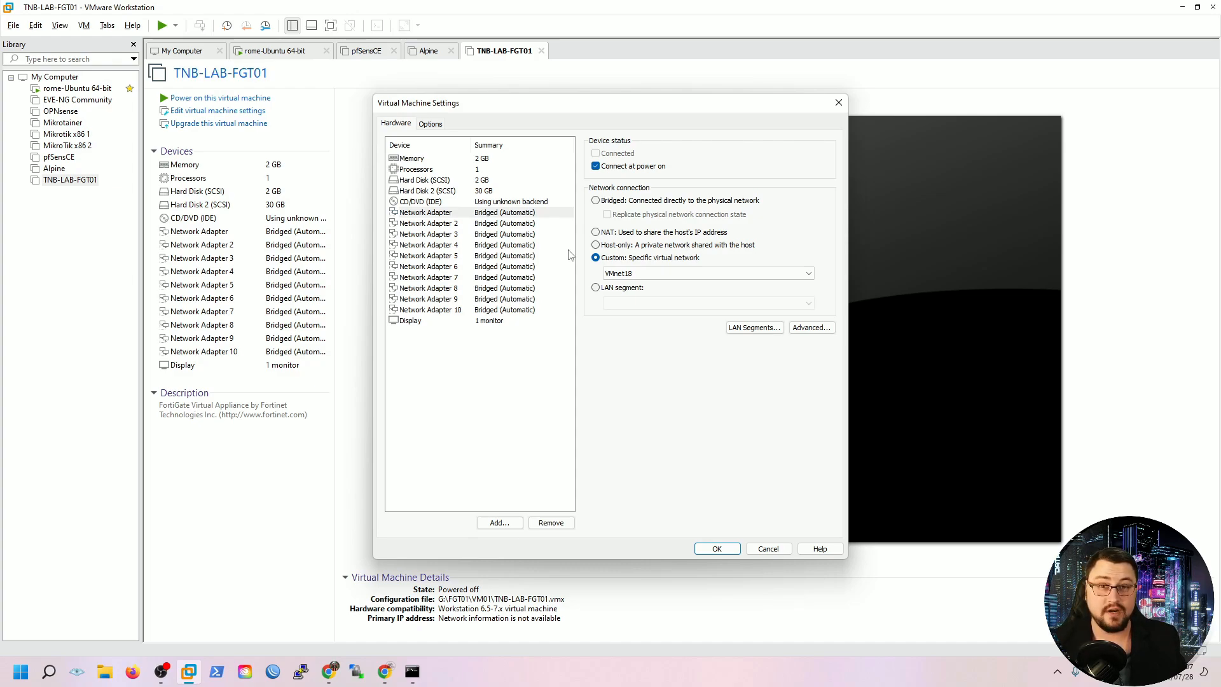
{"action": "left_click", "coordinate": [490, 224]}
{"action": "left_click", "coordinate": [492, 216]}
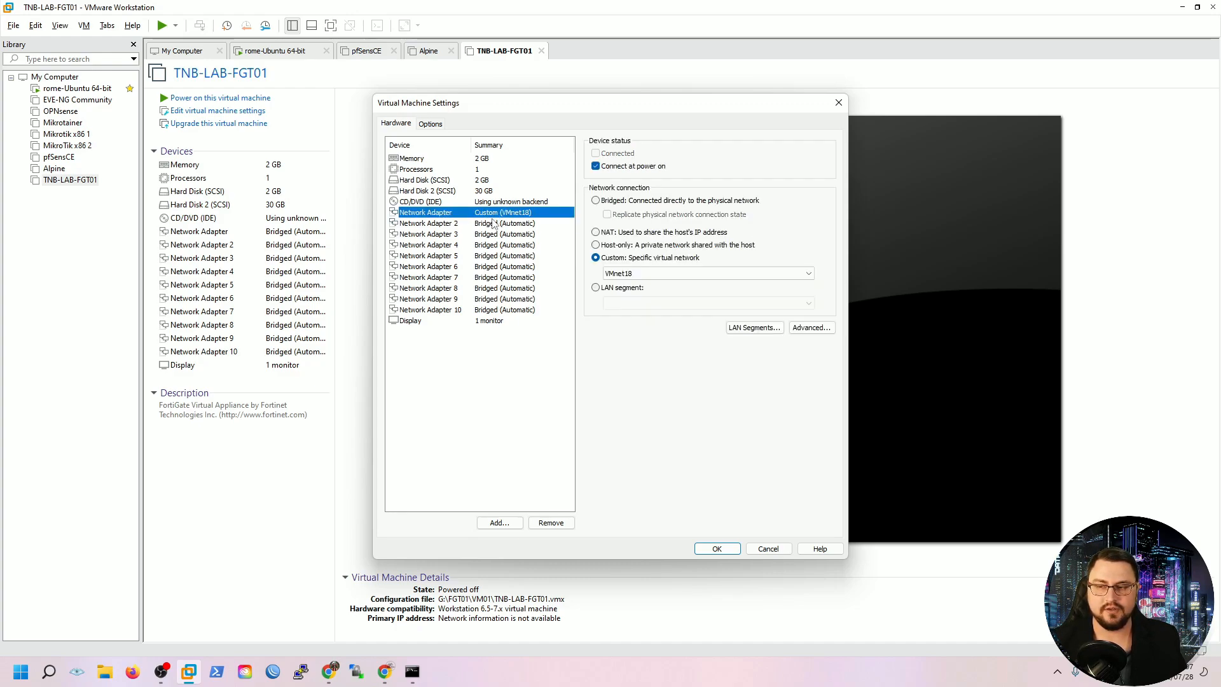
{"action": "left_click", "coordinate": [493, 225]}
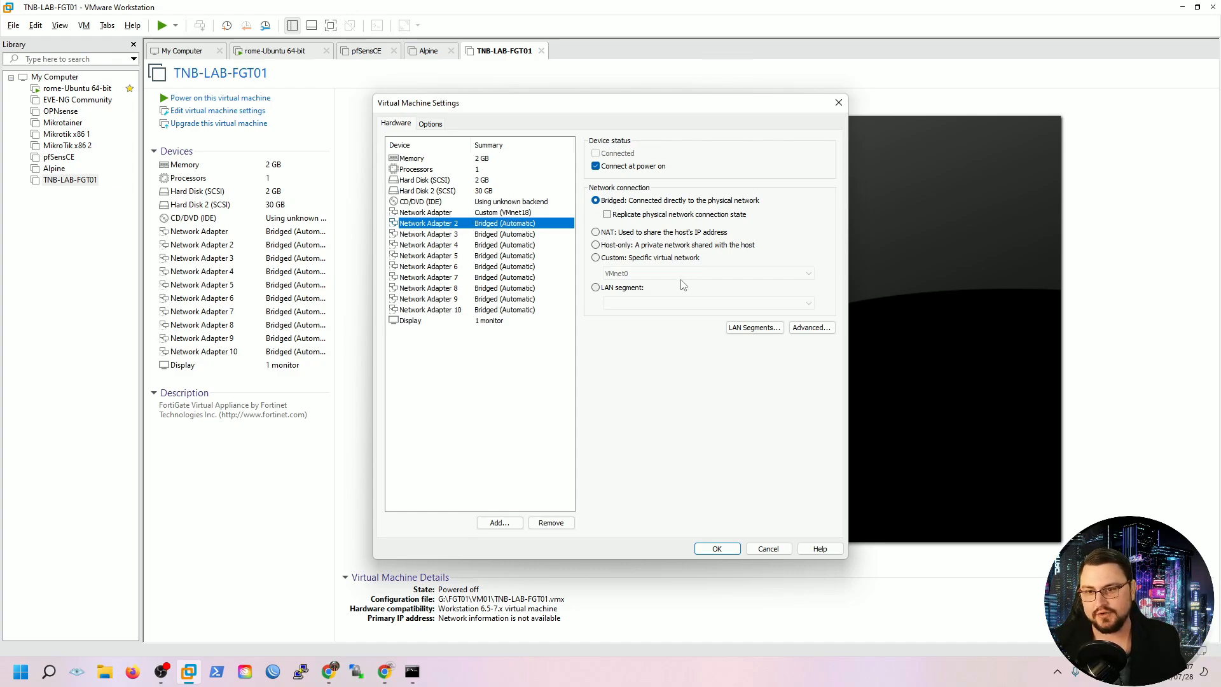
Put Network Adapter 2 on NAT and Network Adapter 3 on custom VMnet19, then save
{"action": "left_click", "coordinate": [597, 233]}
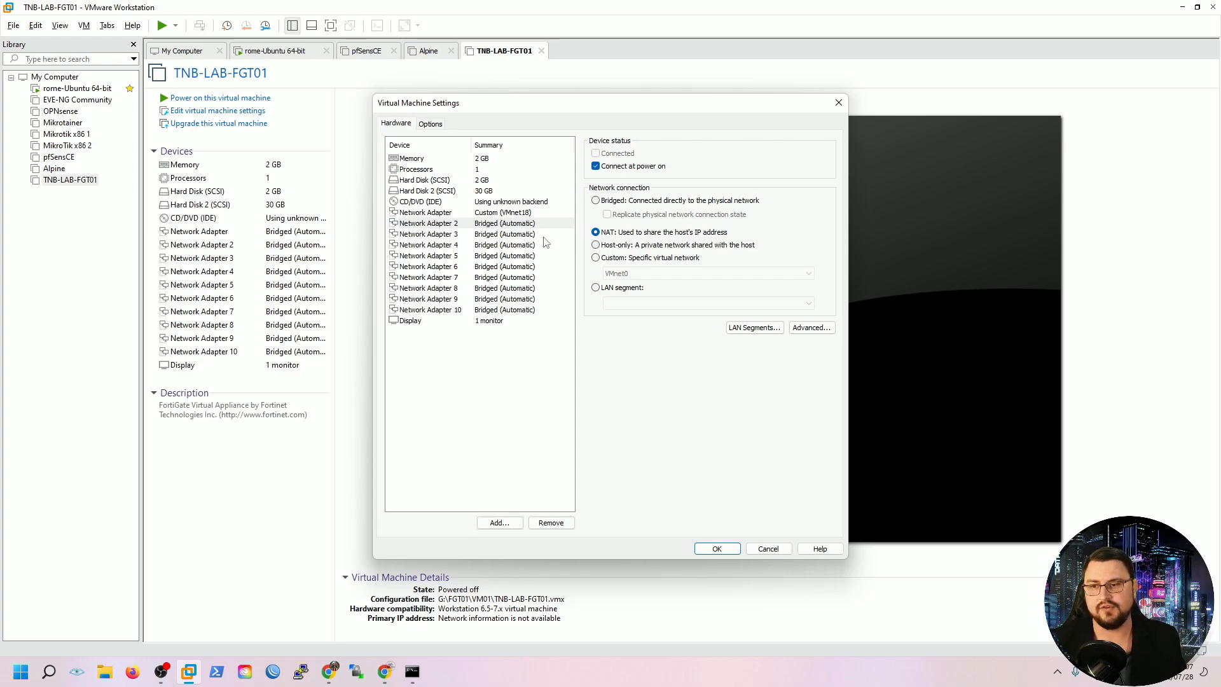
{"action": "left_click", "coordinate": [506, 234]}
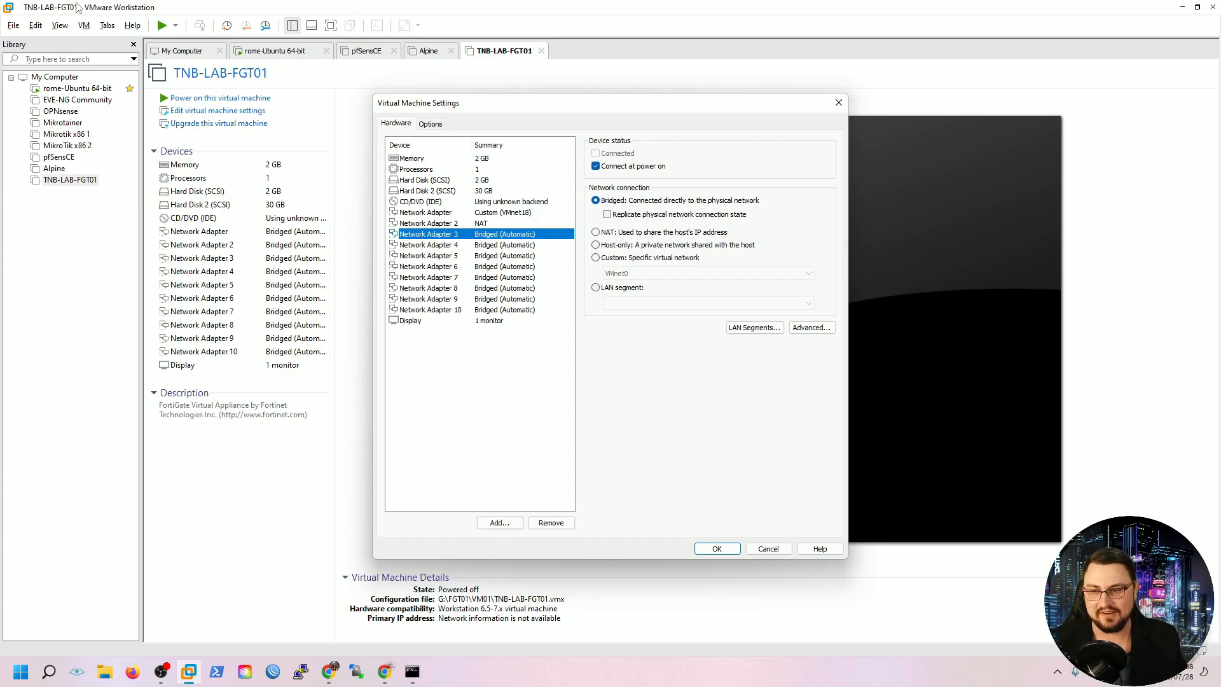
{"action": "left_click", "coordinate": [492, 246]}
{"action": "left_click", "coordinate": [497, 233]}
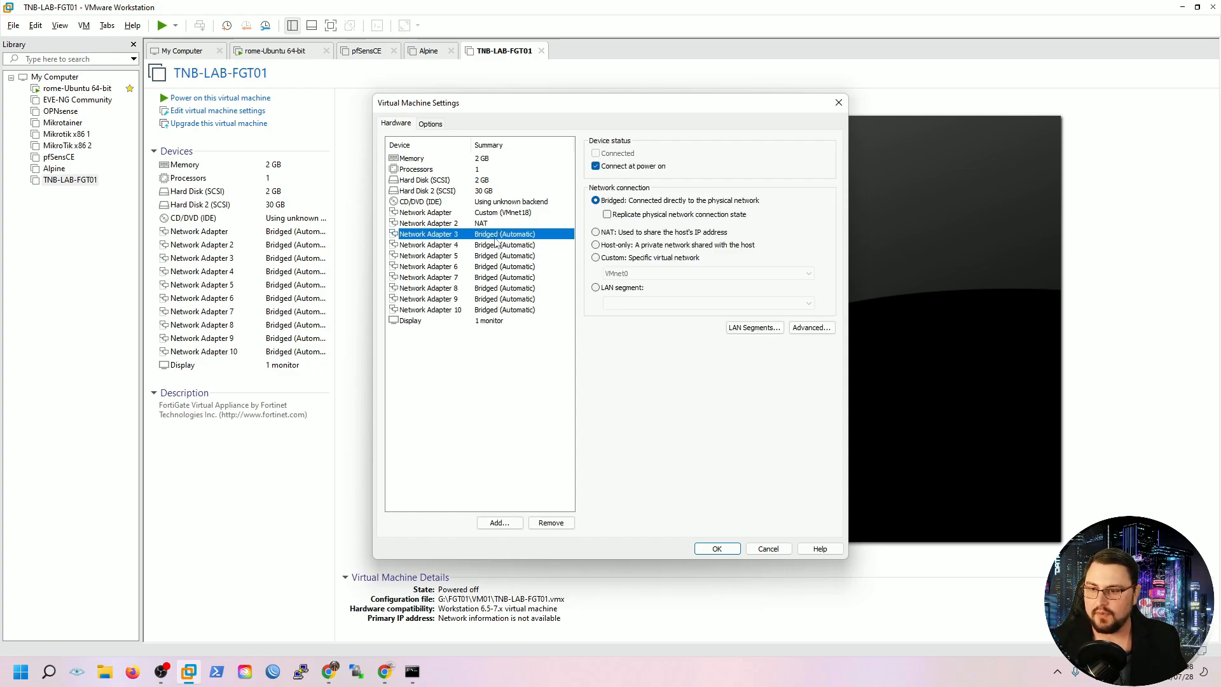
{"action": "left_click", "coordinate": [638, 259]}
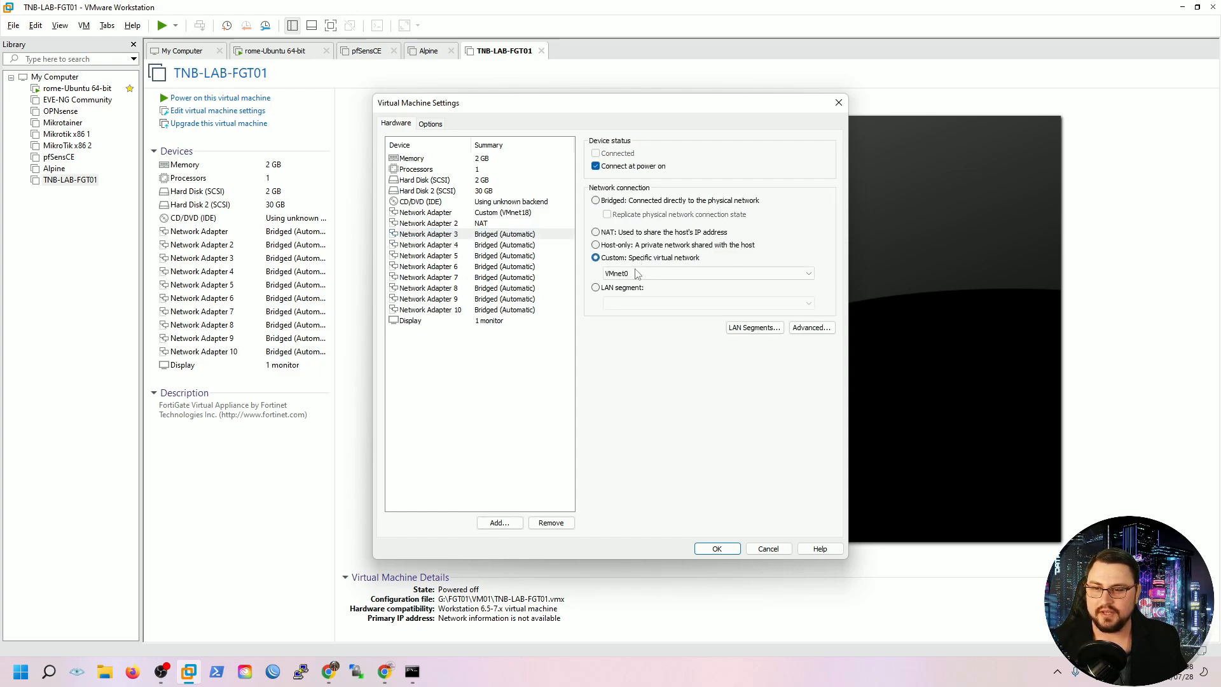
{"action": "left_click", "coordinate": [648, 274]}
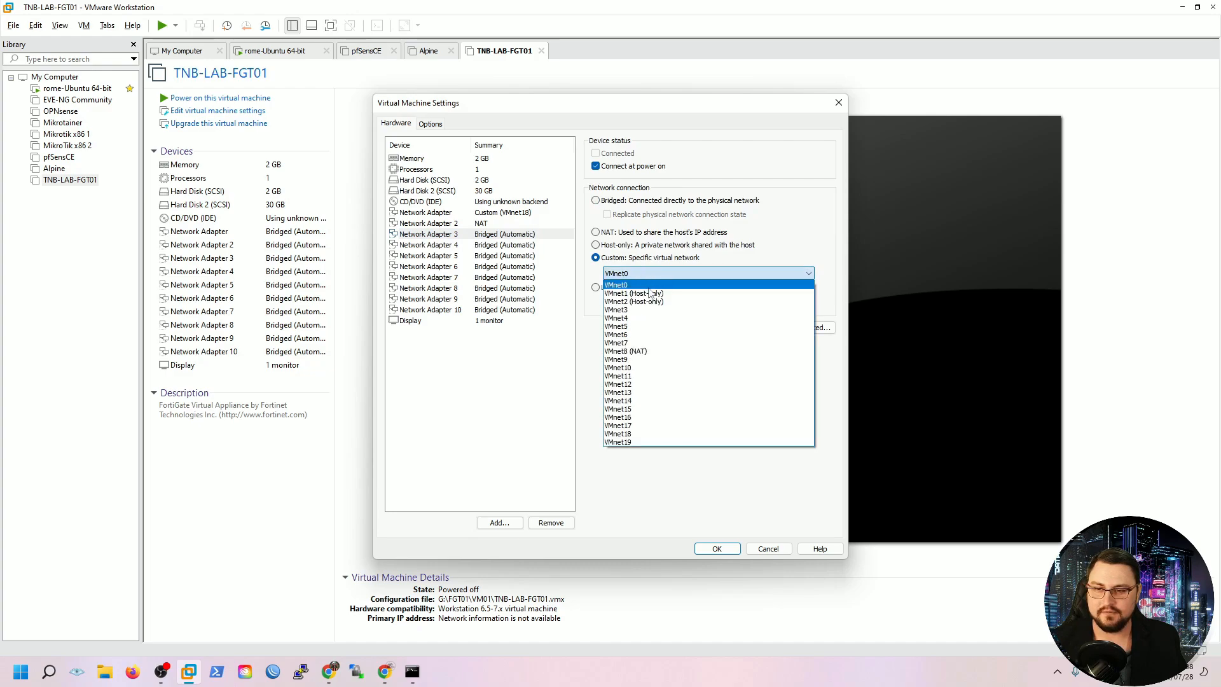
{"action": "left_click", "coordinate": [653, 442]}
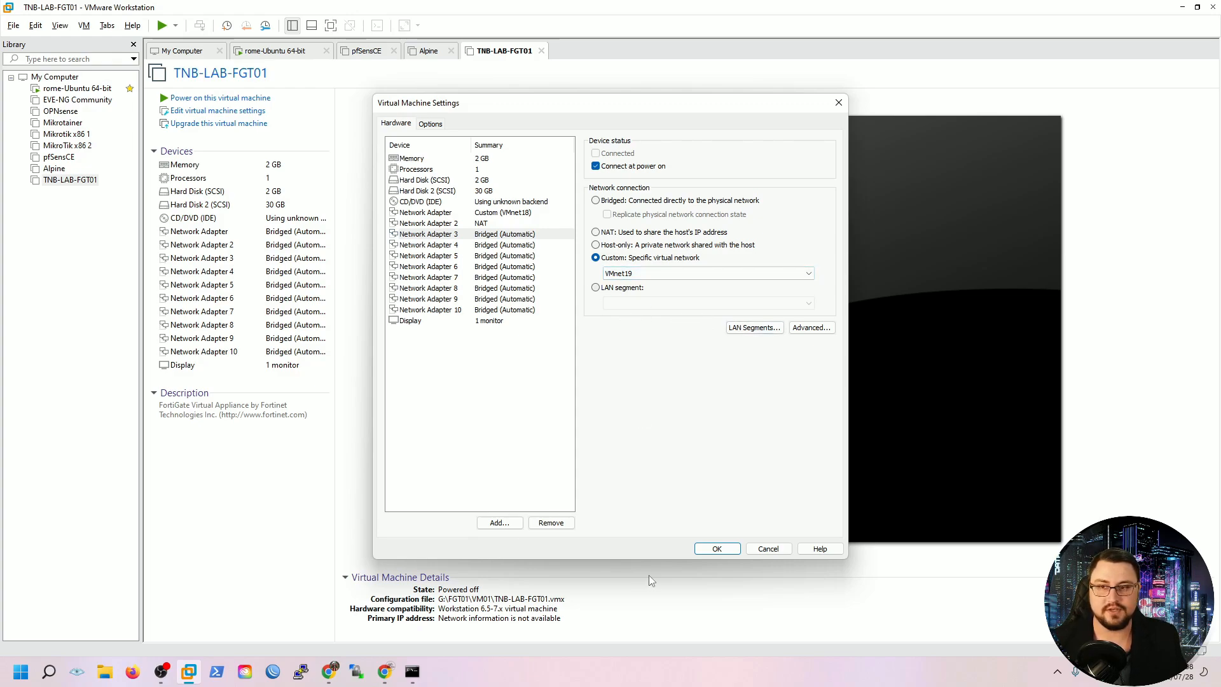
{"action": "left_click", "coordinate": [715, 548]}
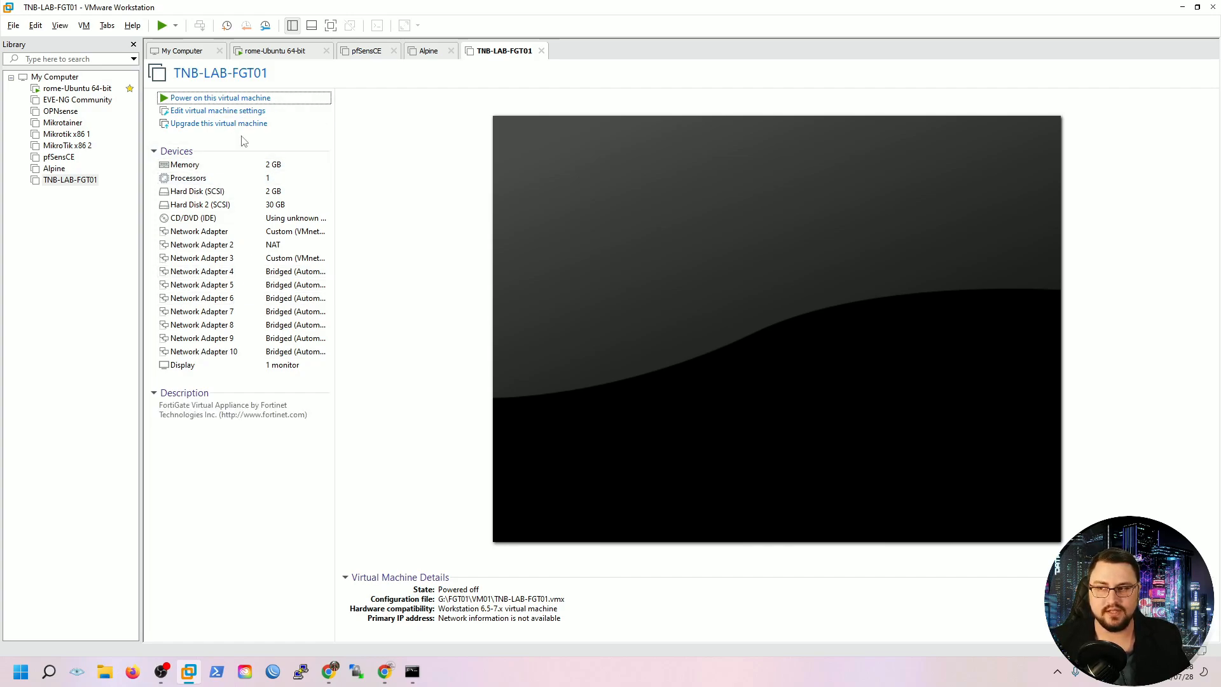
Power on TNB-LAB-FGT01 and let FortiOS boot to 'System is starting...'
{"action": "left_click", "coordinate": [220, 99]}
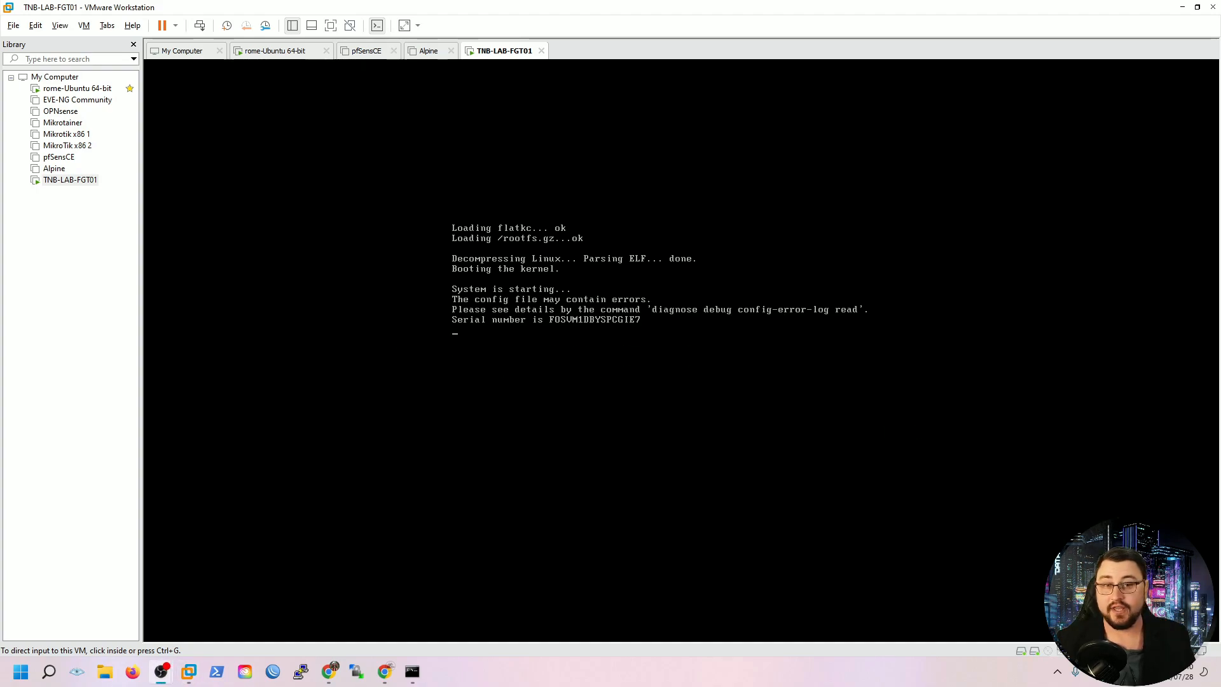
{"action": "left_click", "coordinate": [1108, 381]}
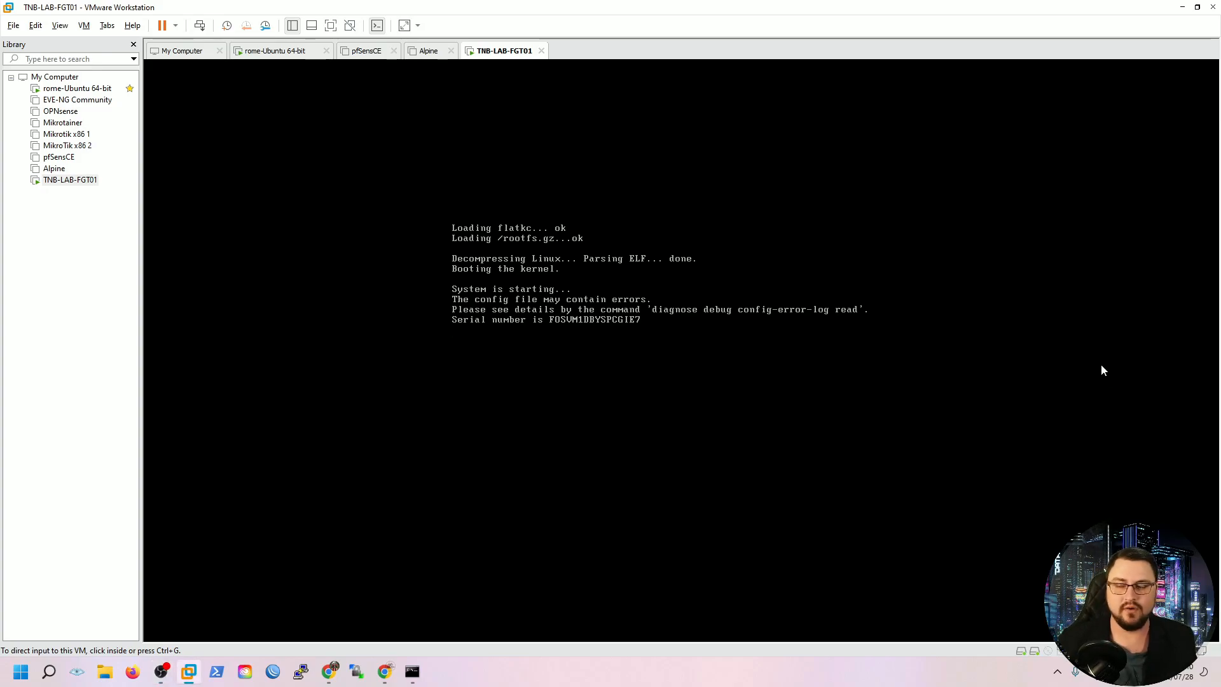
Log in to the FortiGate console as admin with a blank password and set a new password
{"action": "left_click", "coordinate": [542, 314]}
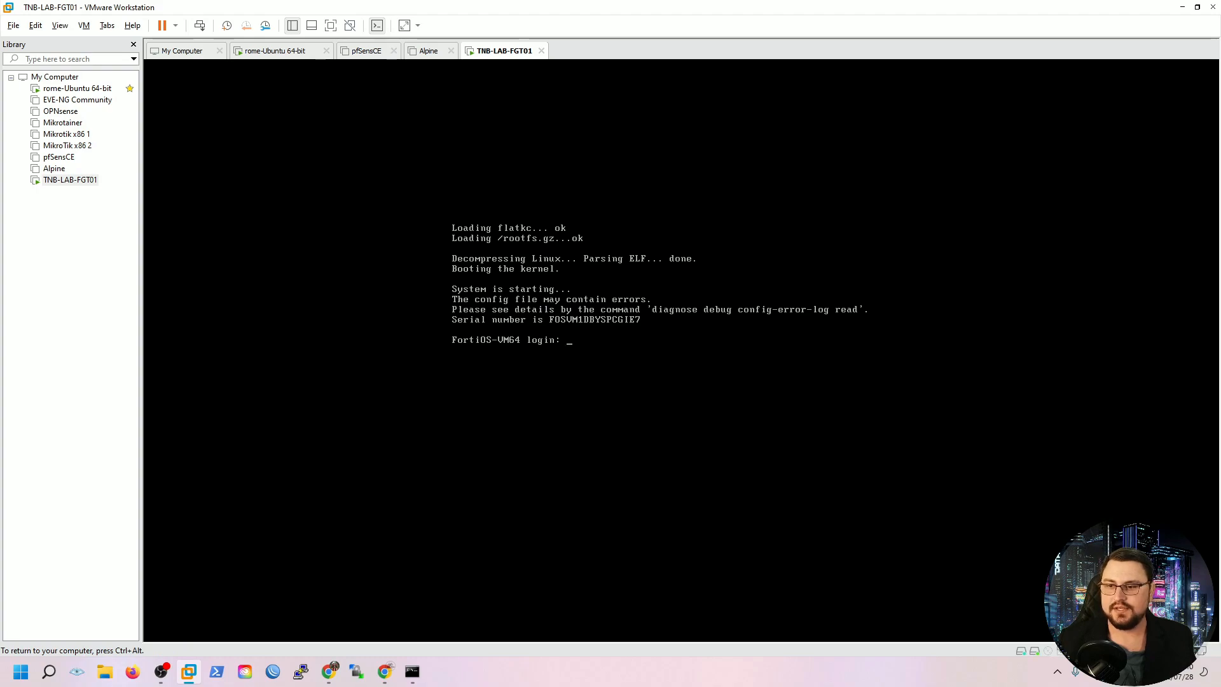
{"action": "key", "text": "ctrl+alt"}
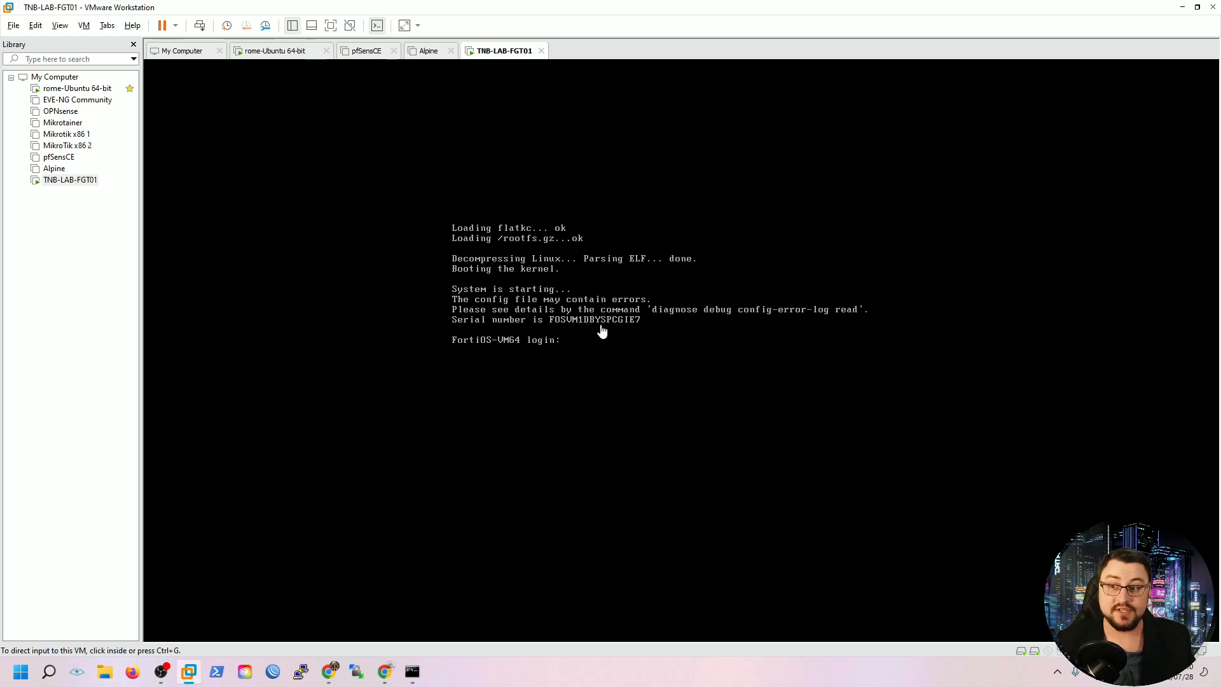
{"action": "left_click", "coordinate": [602, 390]}
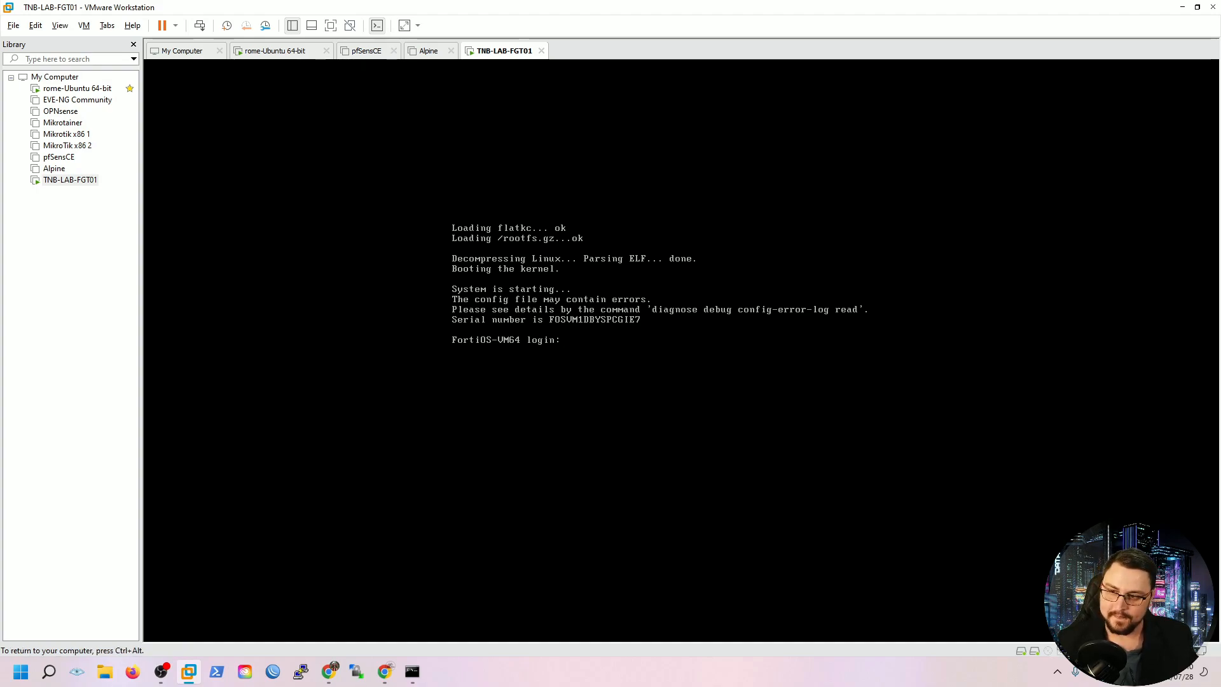
{"action": "type", "text": "admin"}
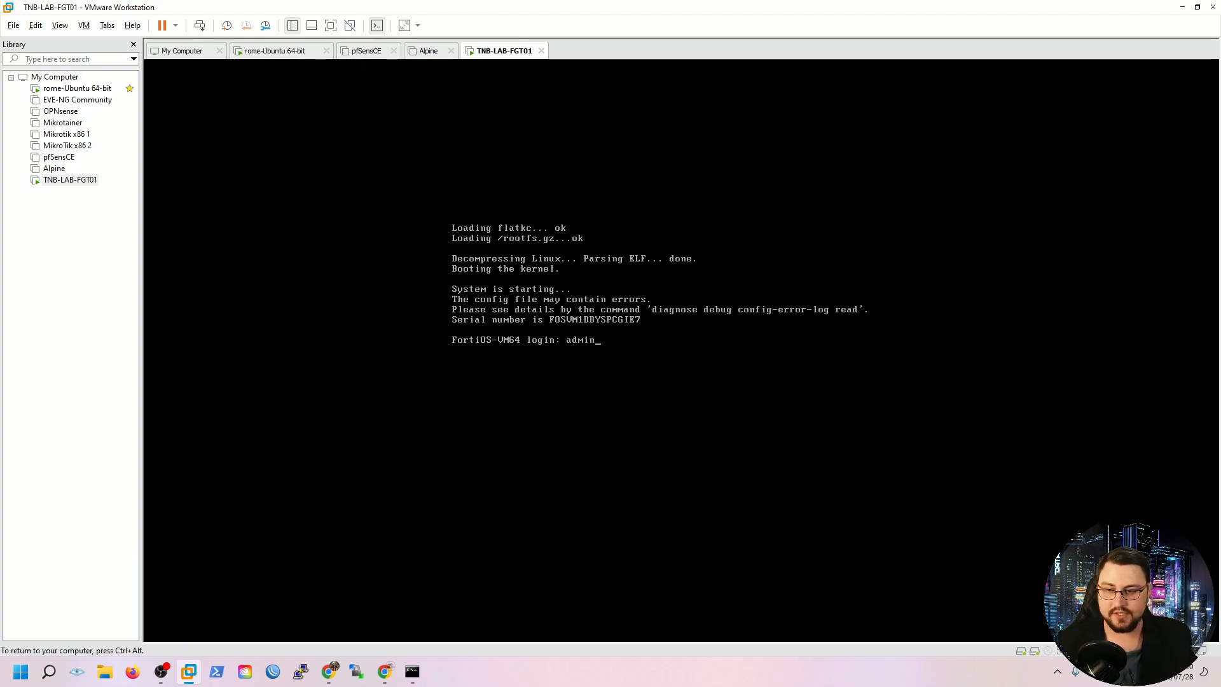
{"action": "key", "text": "Return"}
{"action": "key", "text": "Return"}
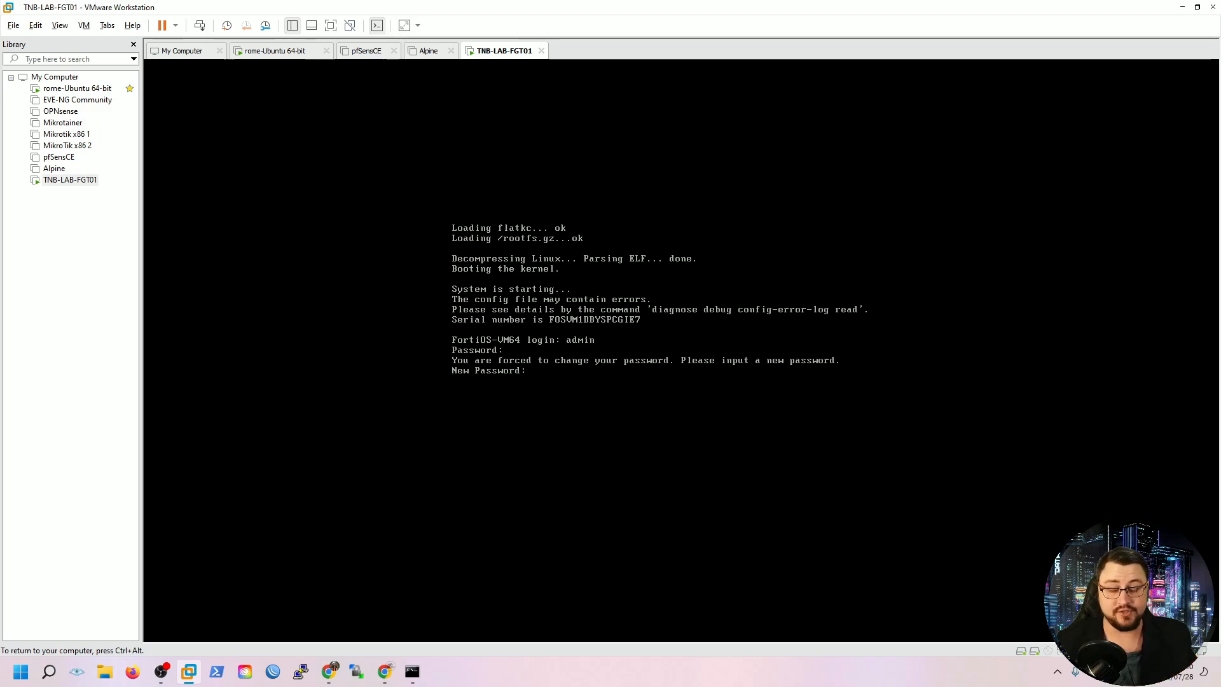
{"action": "key", "text": "Return"}
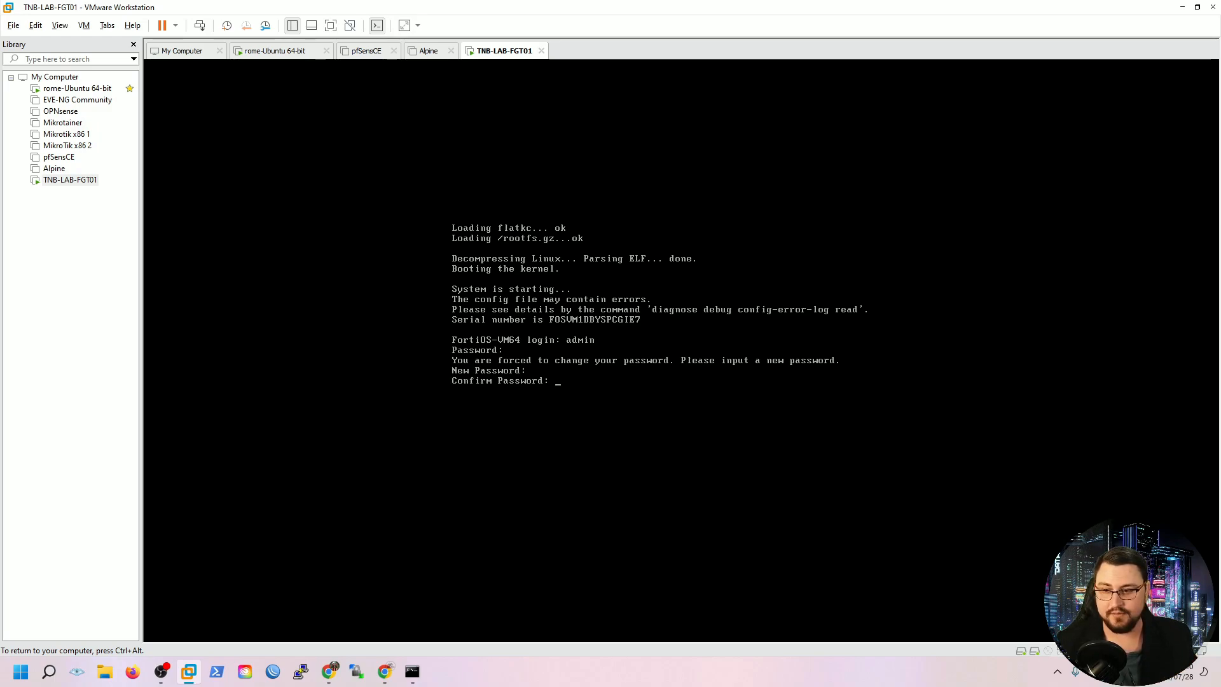
{"action": "key", "text": "Return"}
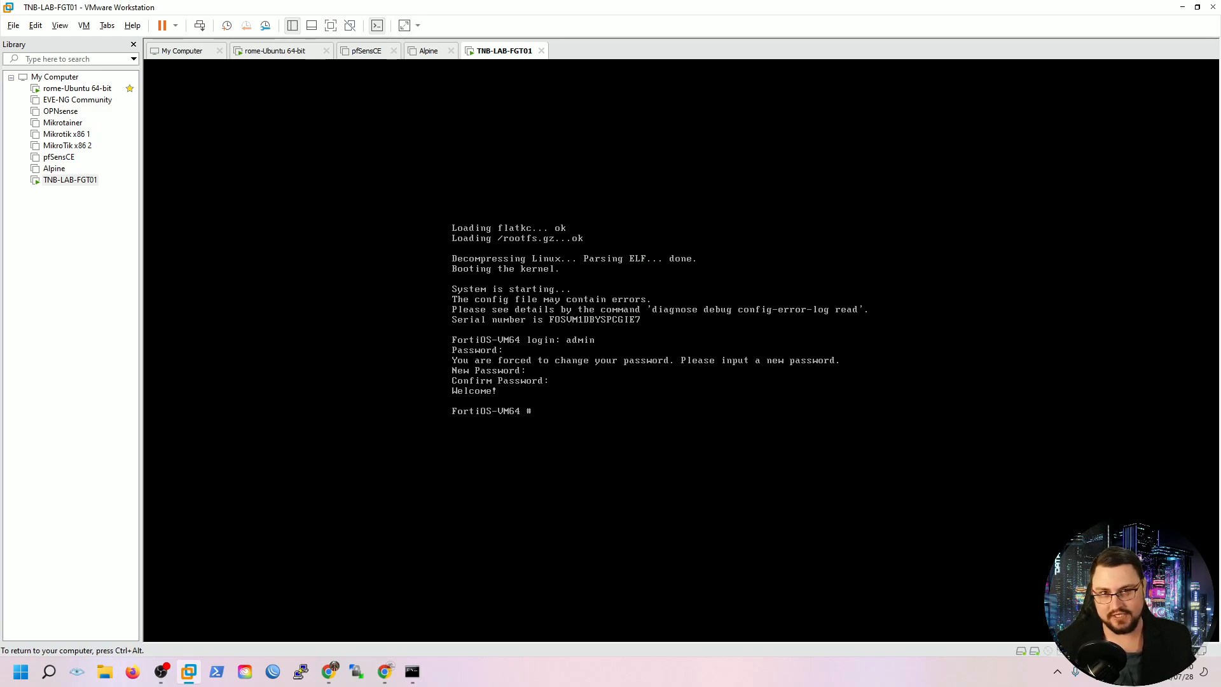
Run 'config system interface' then 'show', paging through all interfaces down to fortilink
{"action": "key", "text": "Return"}
{"action": "key", "text": "Return"}
{"action": "type", "text": "c"}
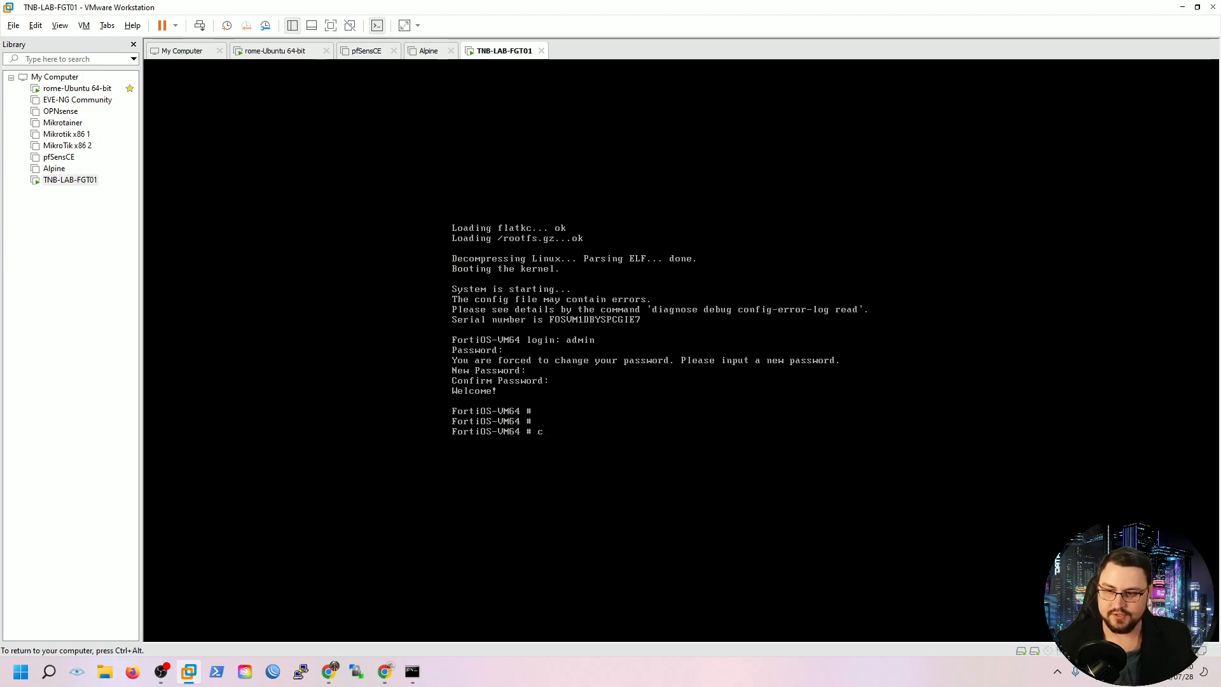
{"action": "type", "text": "onfig "}
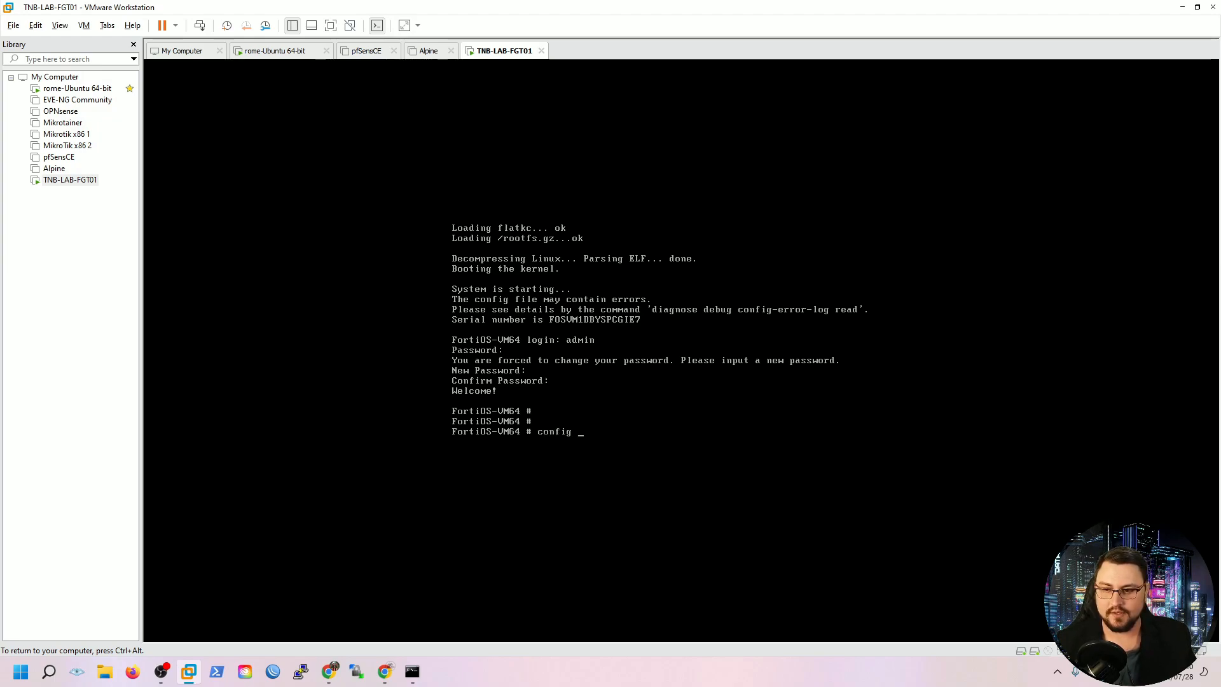
{"action": "type", "text": "system interface"}
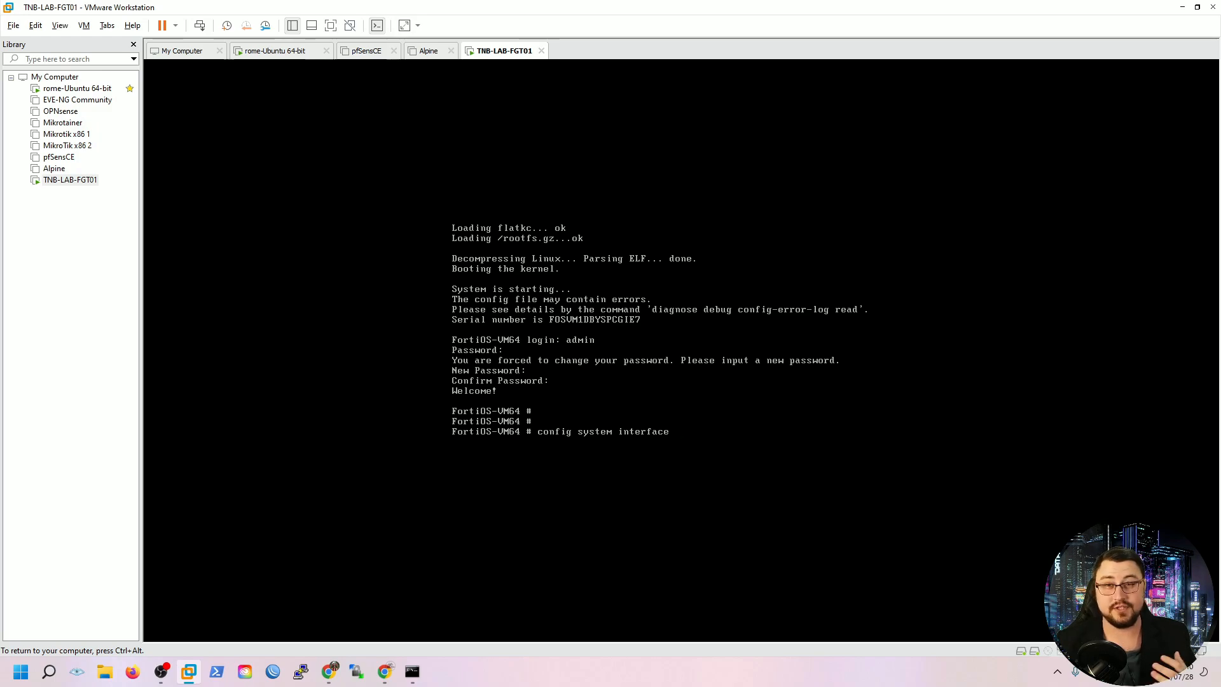
{"action": "key", "text": "Return"}
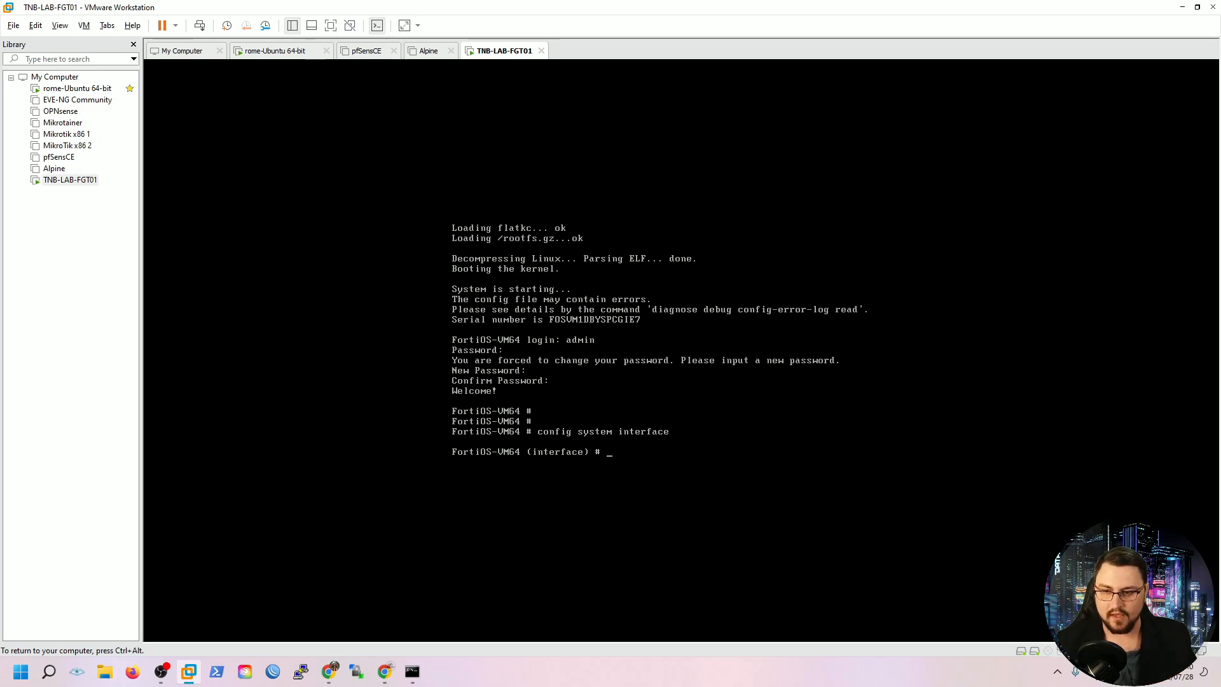
{"action": "type", "text": "show"}
{"action": "key", "text": "Return"}
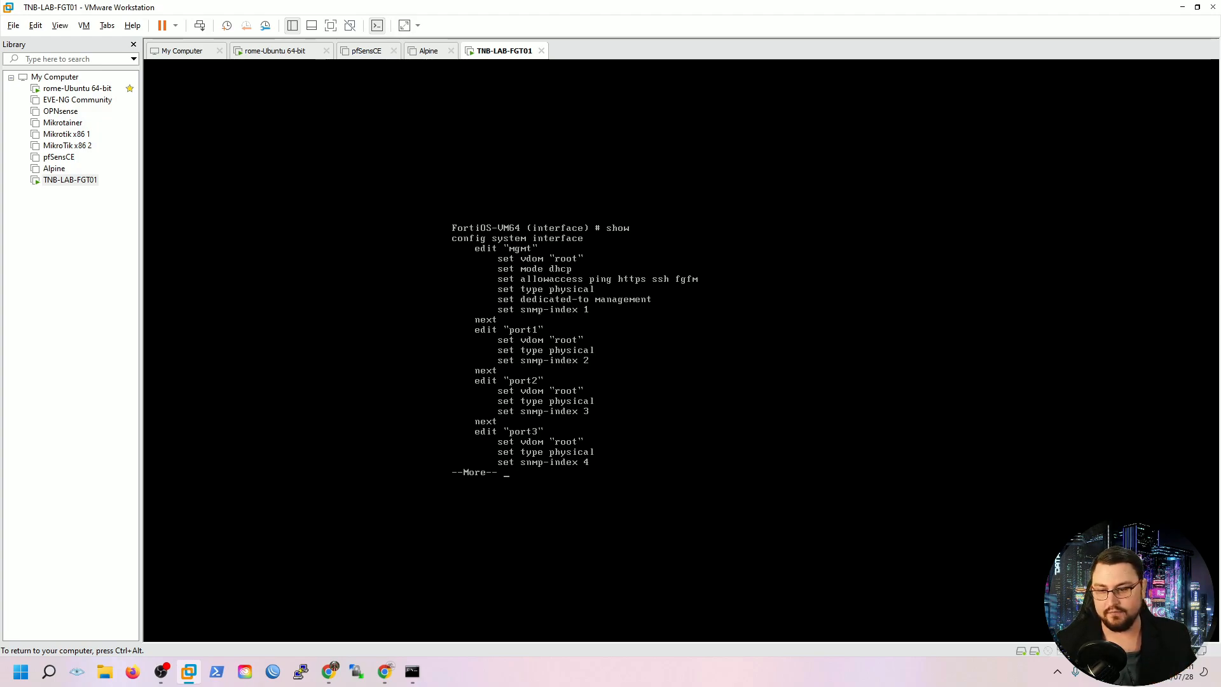
{"action": "key", "text": "space"}
{"action": "key", "text": "space"}
{"action": "key", "text": "space"}
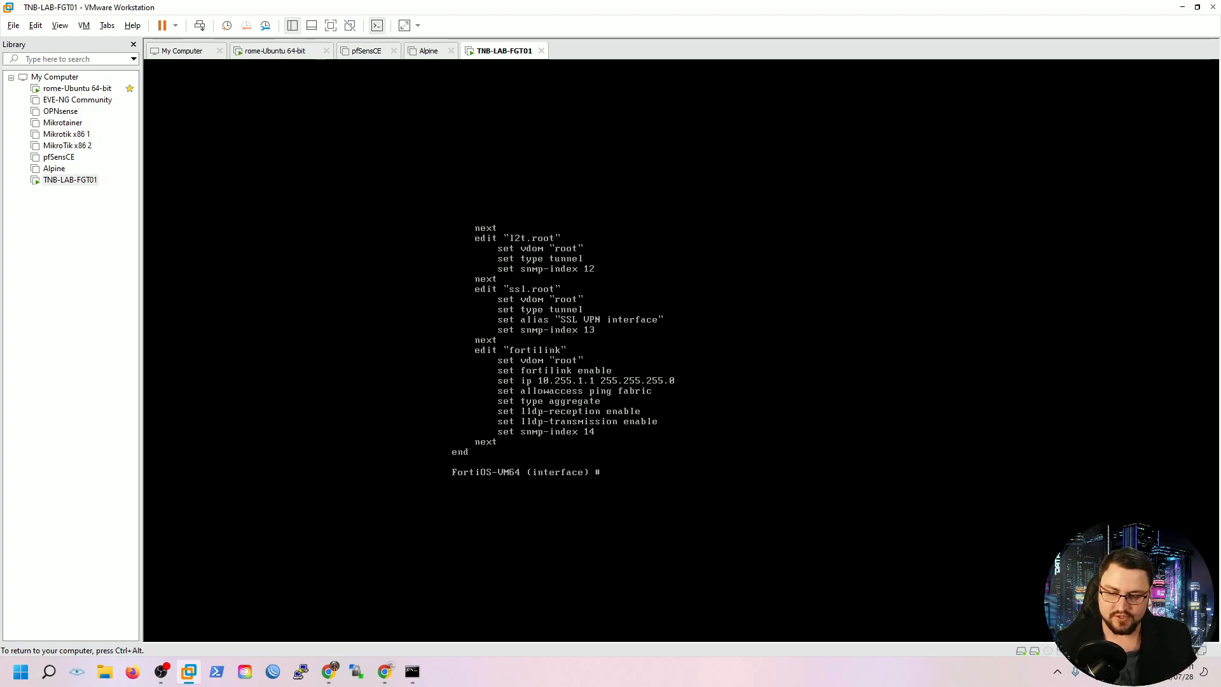
Edit port1, set its mode to dhcp, and commit with next and end
{"action": "type", "text": "edit pot"}
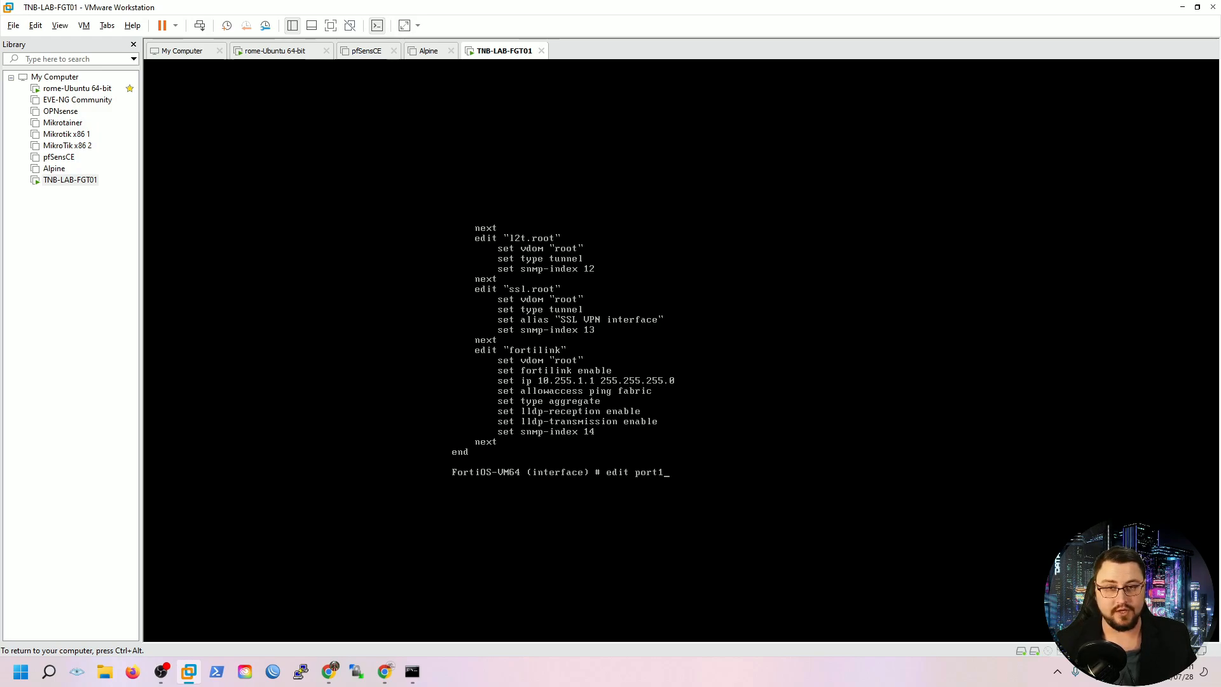
{"action": "key", "text": "Return"}
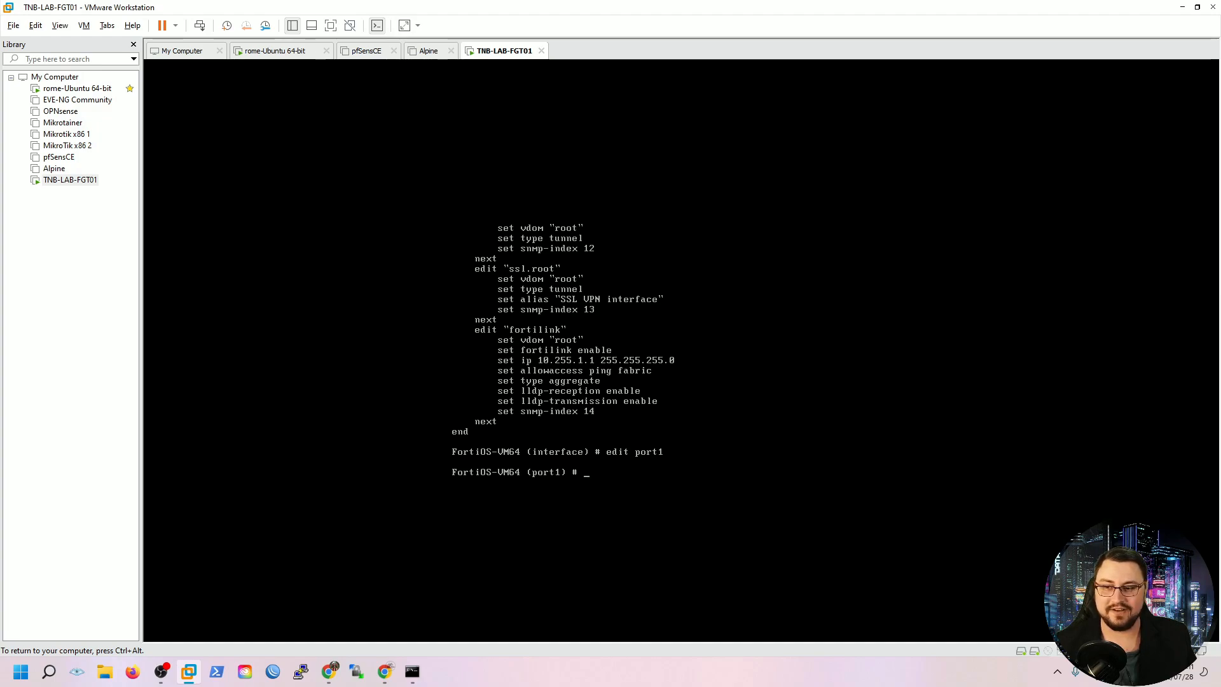
{"action": "type", "text": "set ip"}
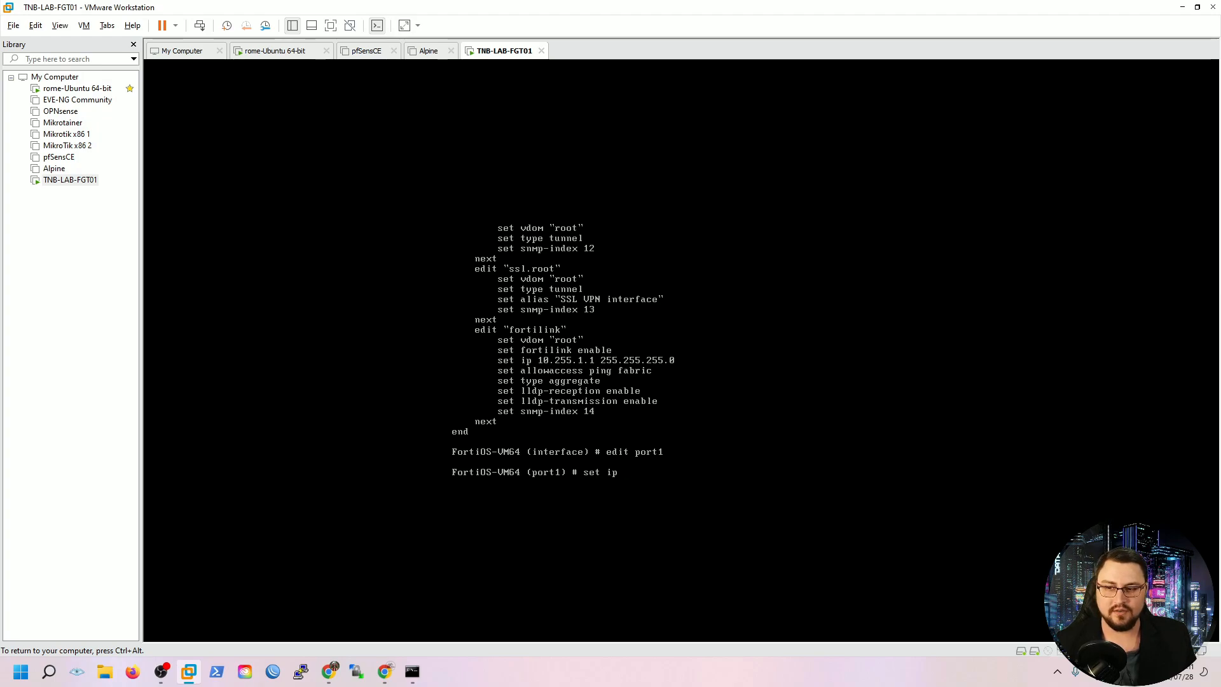
{"action": "key", "text": "BackSpace"}
{"action": "type", "text": "mode dhcp"}
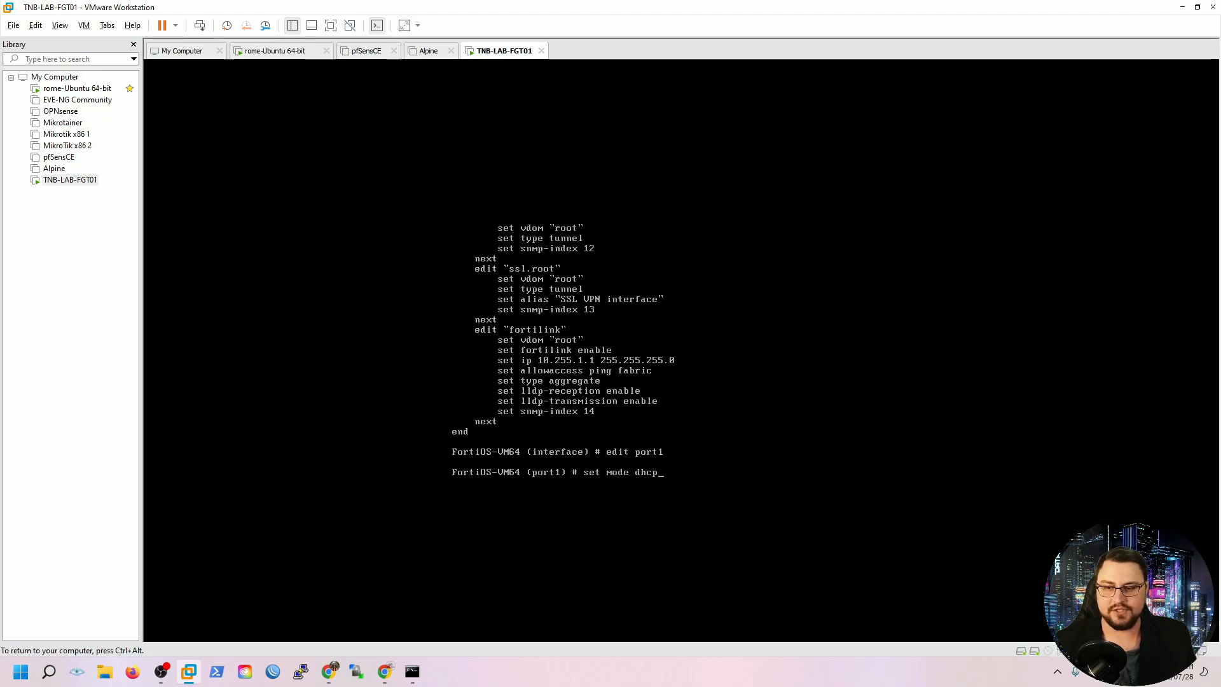
{"action": "key", "text": "Return"}
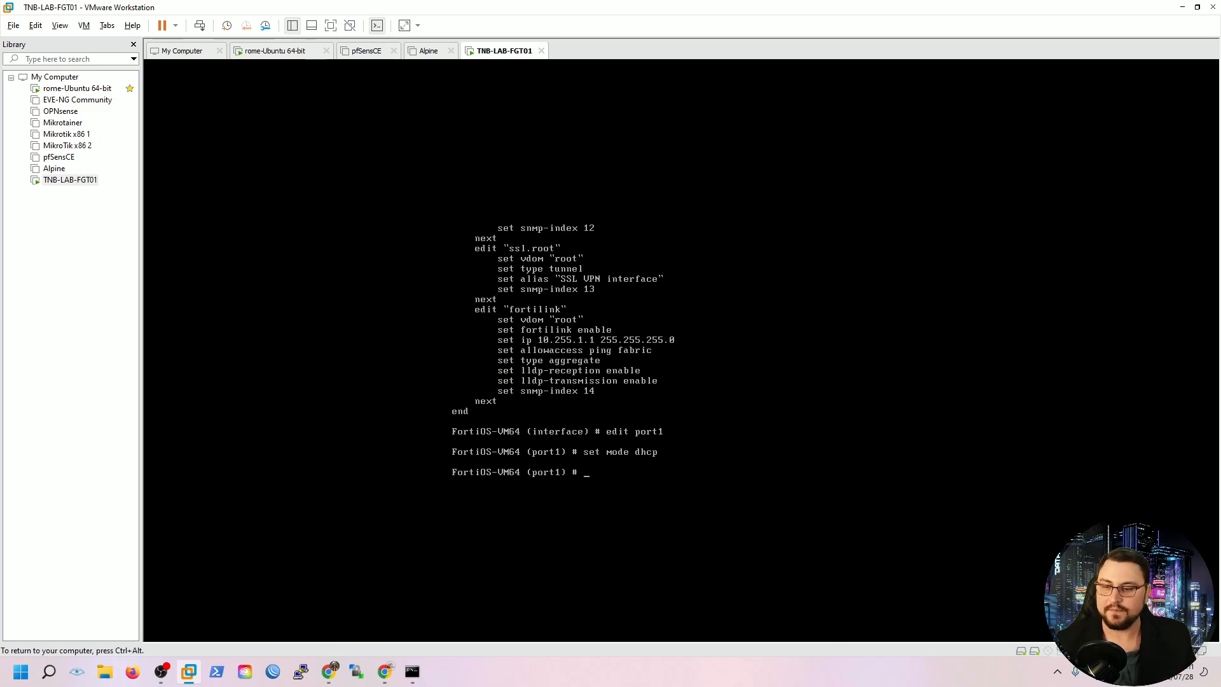
{"action": "type", "text": "nex"}
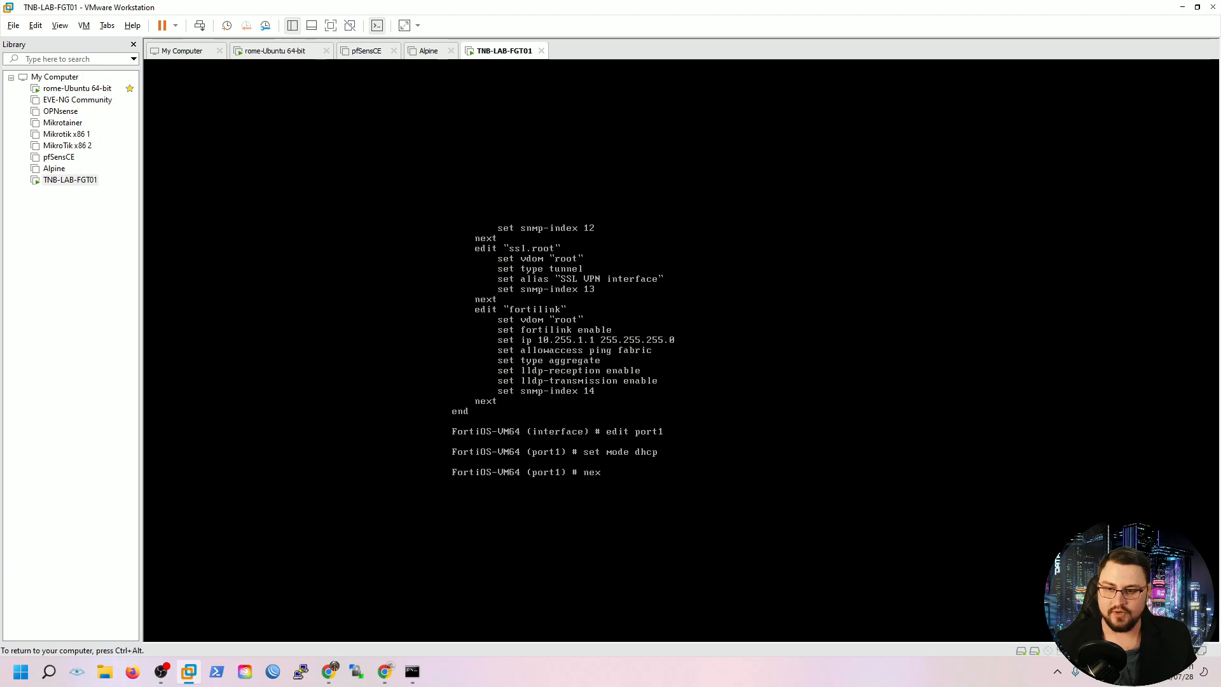
{"action": "type", "text": "t"}
{"action": "key", "text": "Return"}
{"action": "type", "text": "e"}
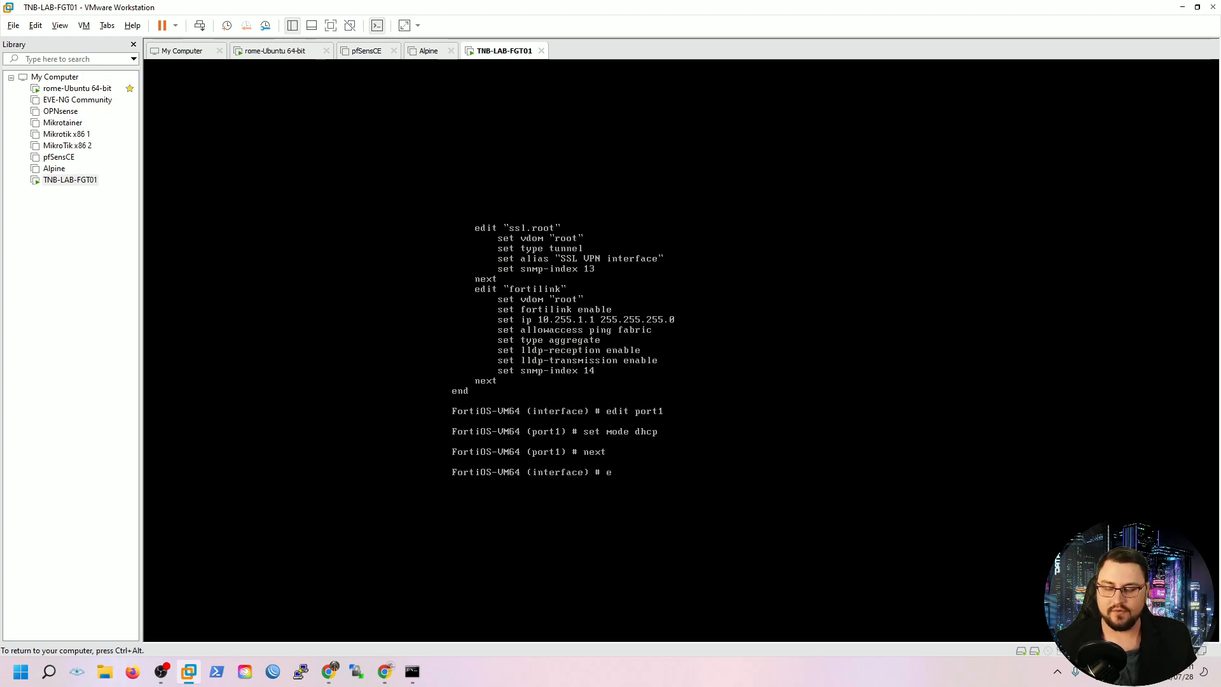
{"action": "type", "text": "dnnd"}
{"action": "key", "text": "Return"}
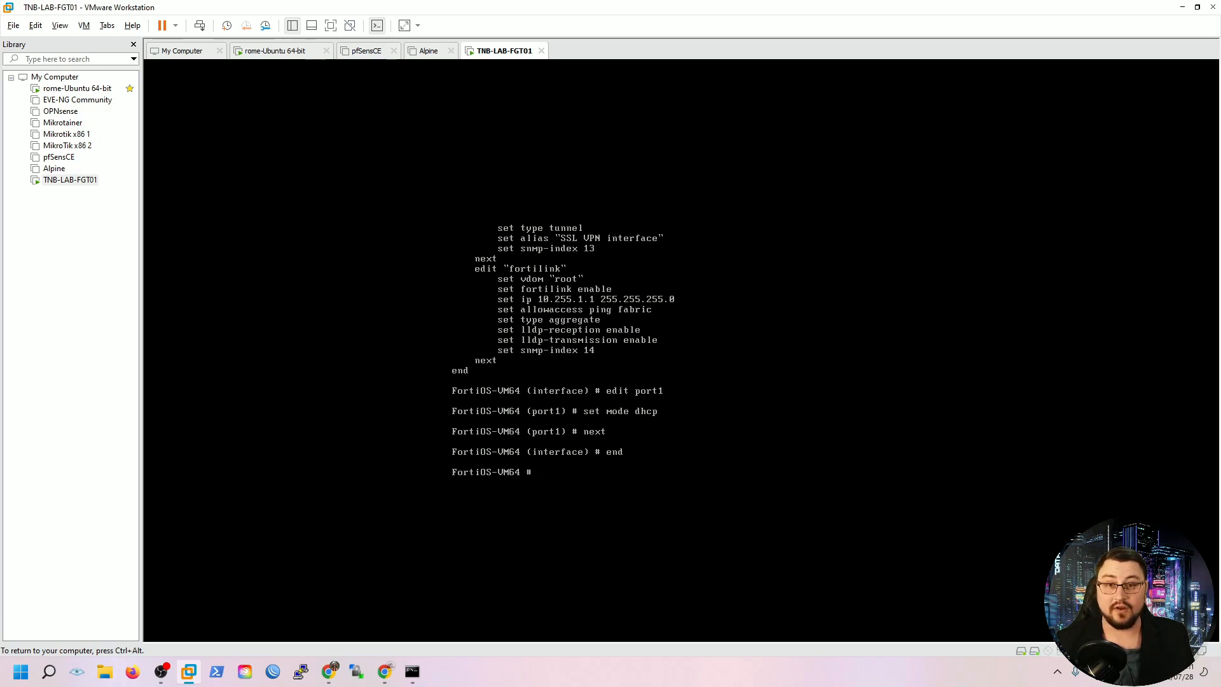
Run 'get system interface' after the port1-specific query fails
{"action": "type", "text": "get "}
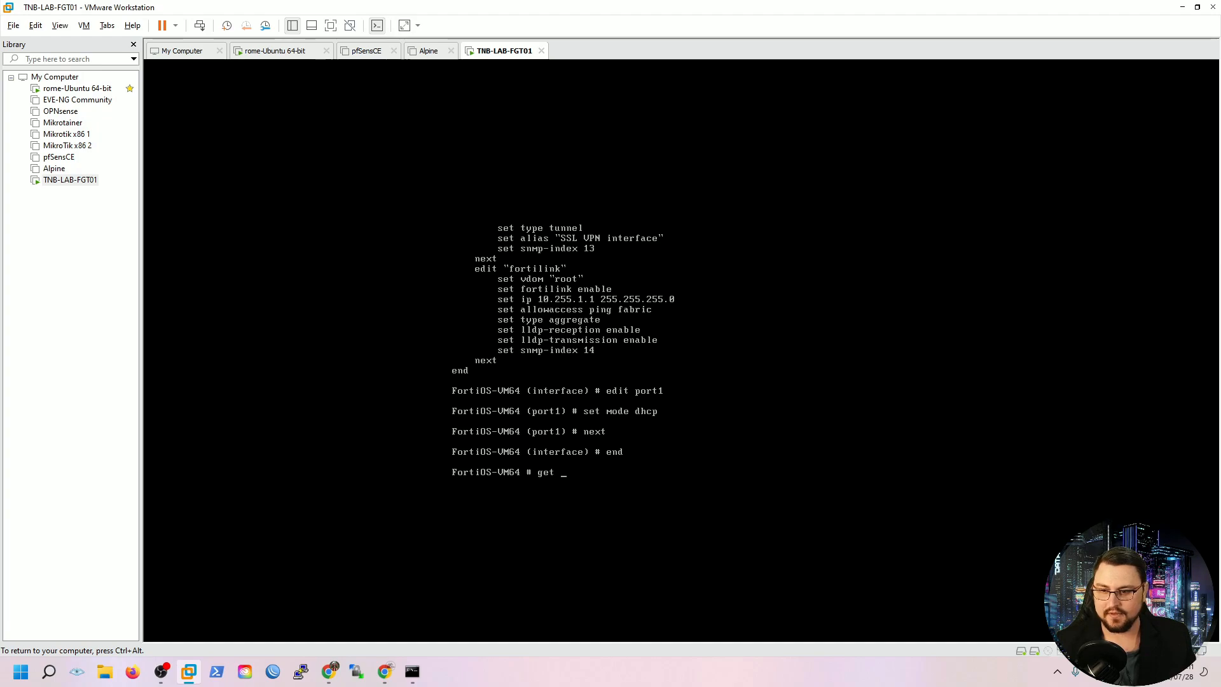
{"action": "type", "text": "system interface"}
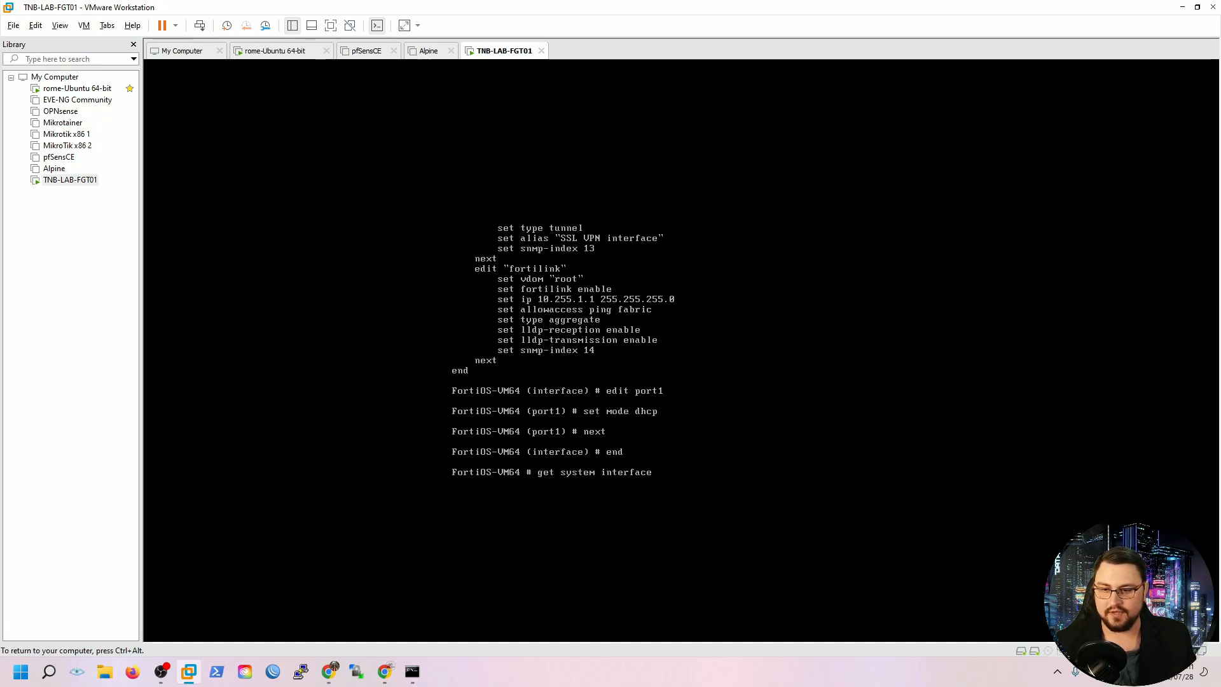
{"action": "type", "text": " port1"}
{"action": "key", "text": "Return"}
{"action": "key", "text": "Up"}
{"action": "key", "text": "BackSpace"}
{"action": "key", "text": "BackSpace"}
{"action": "key", "text": "BackSpace"}
{"action": "key", "text": "BackSpace"}
{"action": "key", "text": "BackSpace"}
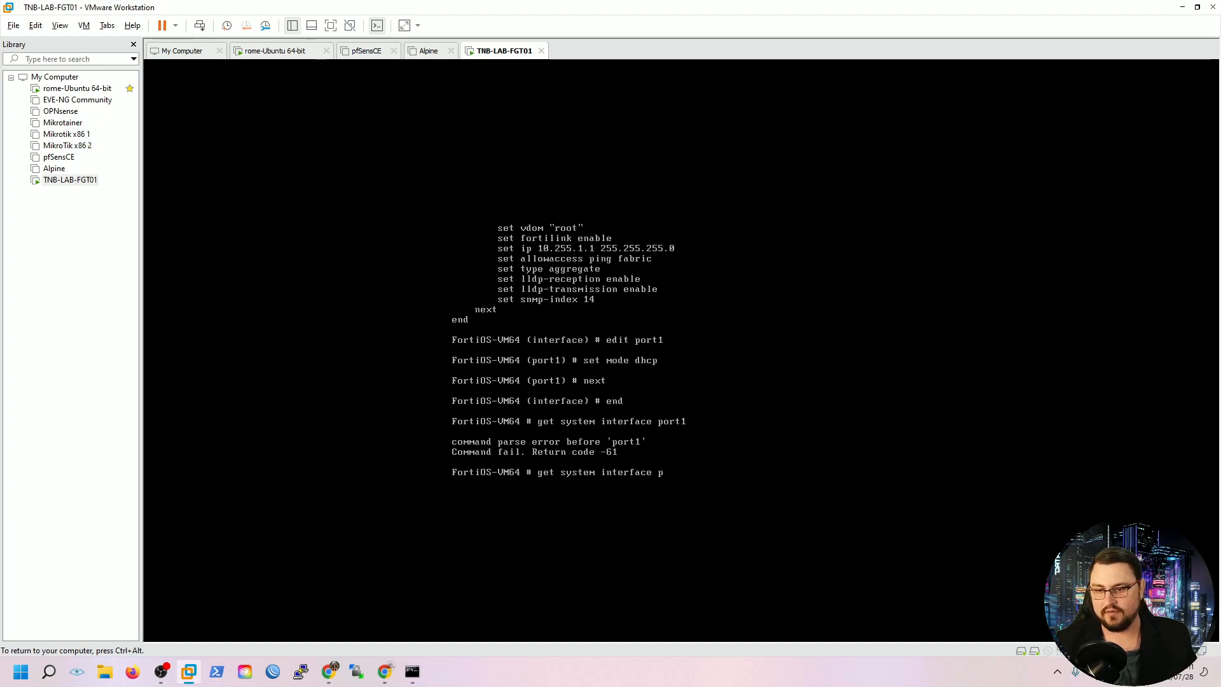
{"action": "key", "text": "Return"}
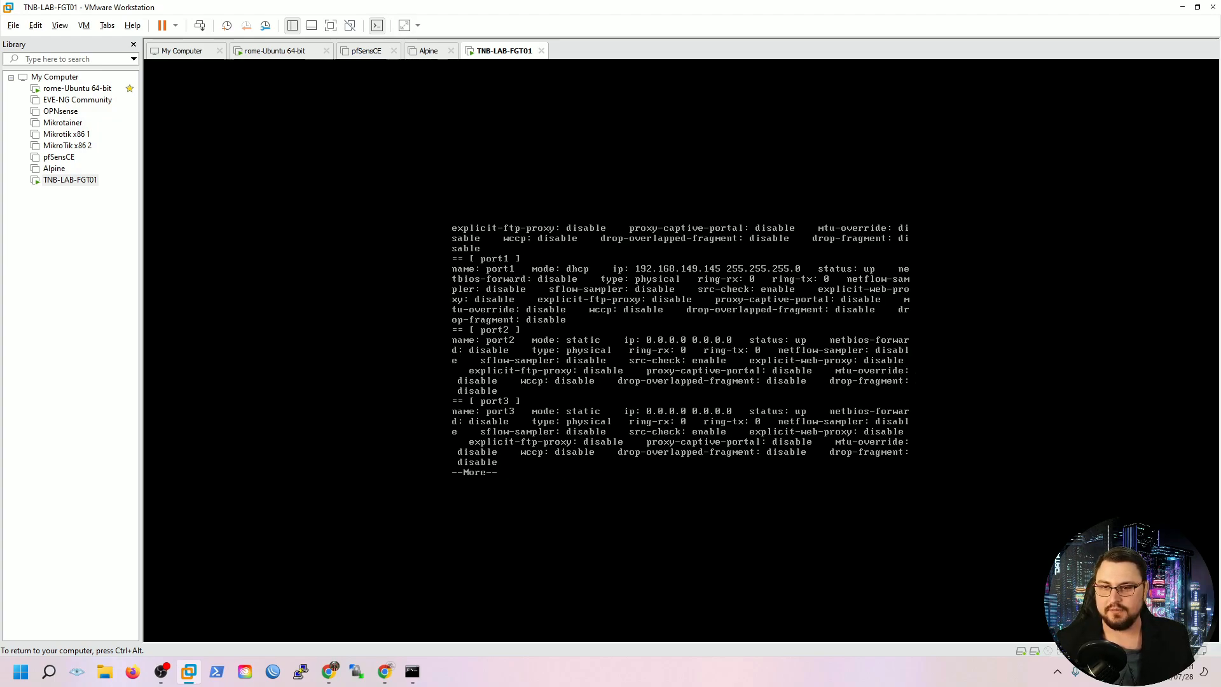
Page through the interface listing to confirm port1 has 192.168.149.145
{"action": "key", "text": "ctrl+alt"}
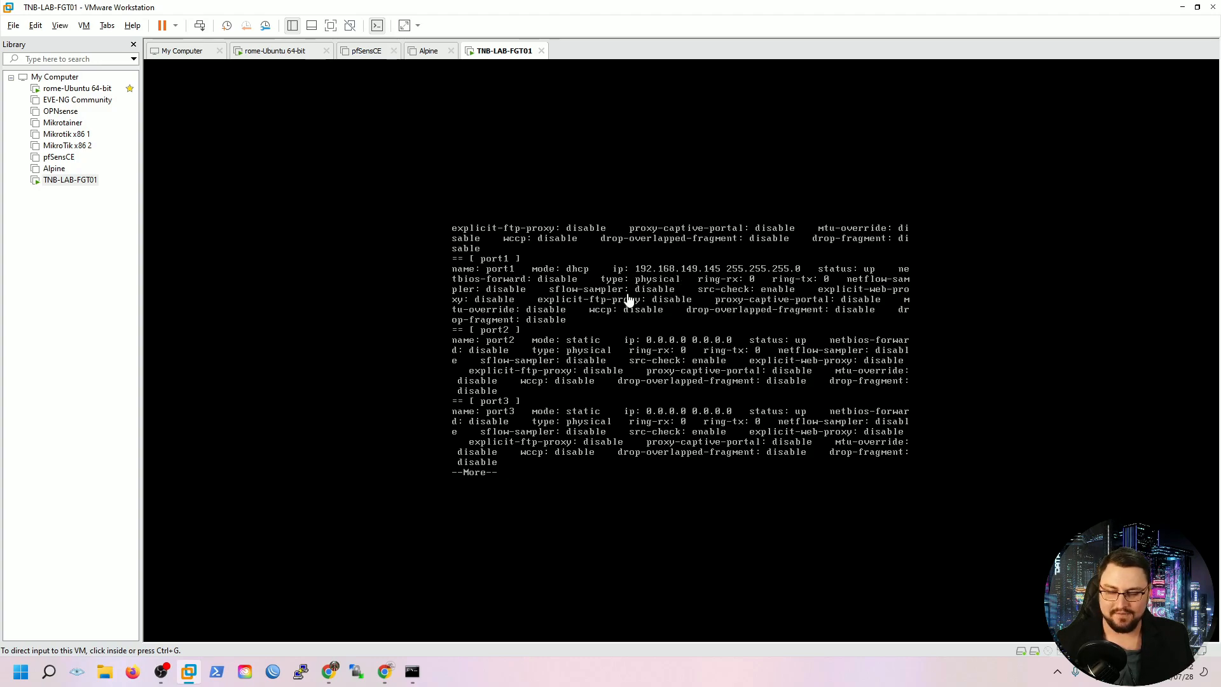
{"action": "left_click", "coordinate": [648, 351]}
{"action": "key", "text": "space"}
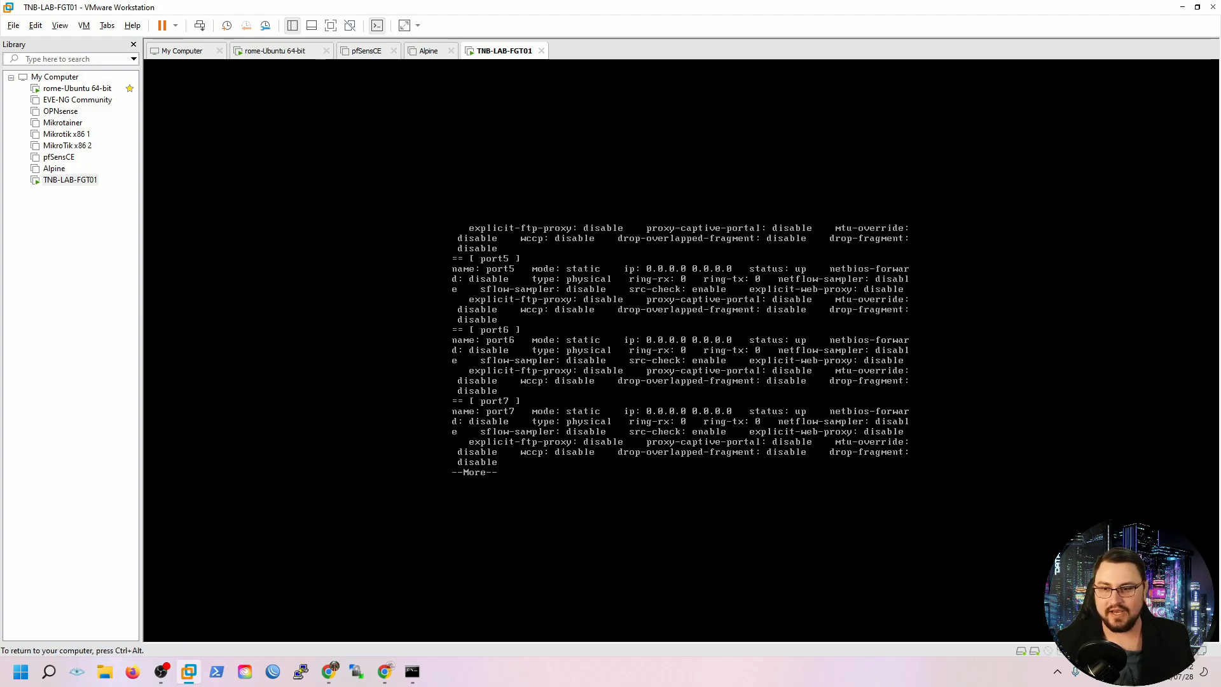
{"action": "key", "text": "space"}
{"action": "key", "text": "space"}
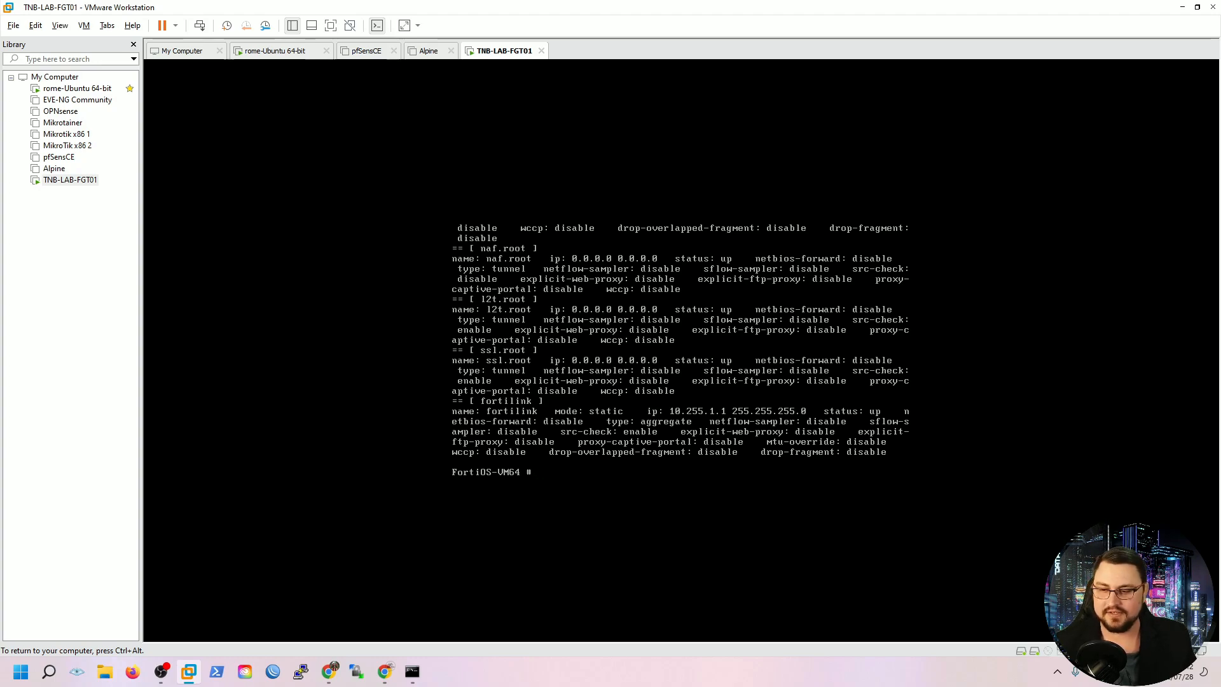
{"action": "type", "text": "get system interface port1"}
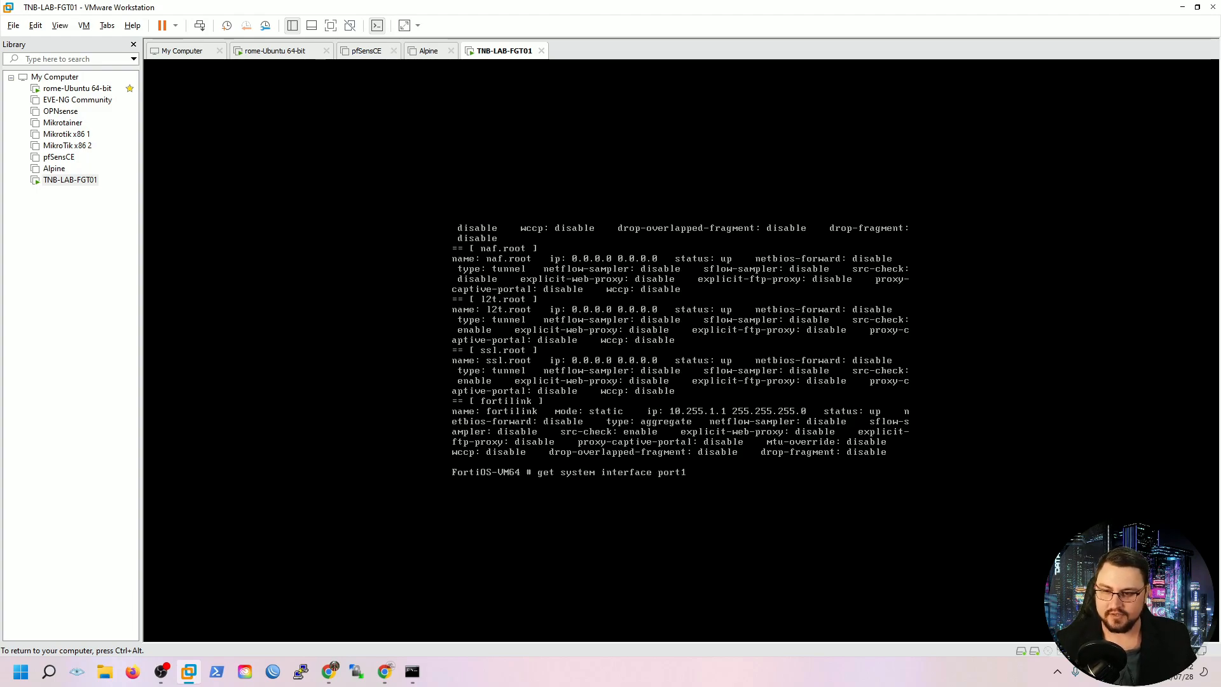
Under config system interface, set port1 allowaccess to http, https, ping and ssh
{"action": "key", "text": "BackSpace"}
{"action": "key", "text": "BackSpace"}
{"action": "key", "text": "BackSpace"}
{"action": "key", "text": "BackSpace"}
{"action": "key", "text": "BackSpace"}
{"action": "key", "text": "BackSpace"}
{"action": "key", "text": "BackSpace"}
{"action": "key", "text": "BackSpace"}
{"action": "key", "text": "BackSpace"}
{"action": "key", "text": "BackSpace"}
{"action": "key", "text": "BackSpace"}
{"action": "key", "text": "BackSpace"}
{"action": "key", "text": "BackSpace"}
{"action": "key", "text": "BackSpace"}
{"action": "key", "text": "BackSpace"}
{"action": "key", "text": "BackSpace"}
{"action": "key", "text": "BackSpace"}
{"action": "key", "text": "BackSpace"}
{"action": "key", "text": "BackSpace"}
{"action": "key", "text": "BackSpace"}
{"action": "type", "text": "set mode dhcp"}
{"action": "key", "text": "BackSpace"}
{"action": "key", "text": "BackSpace"}
{"action": "key", "text": "BackSpace"}
{"action": "key", "text": "BackSpace"}
{"action": "key", "text": "BackSpace"}
{"action": "key", "text": "BackSpace"}
{"action": "key", "text": "BackSpace"}
{"action": "key", "text": "BackSpace"}
{"action": "key", "text": "BackSpace"}
{"action": "key", "text": "BackSpace"}
{"action": "type", "text": "config system interface"}
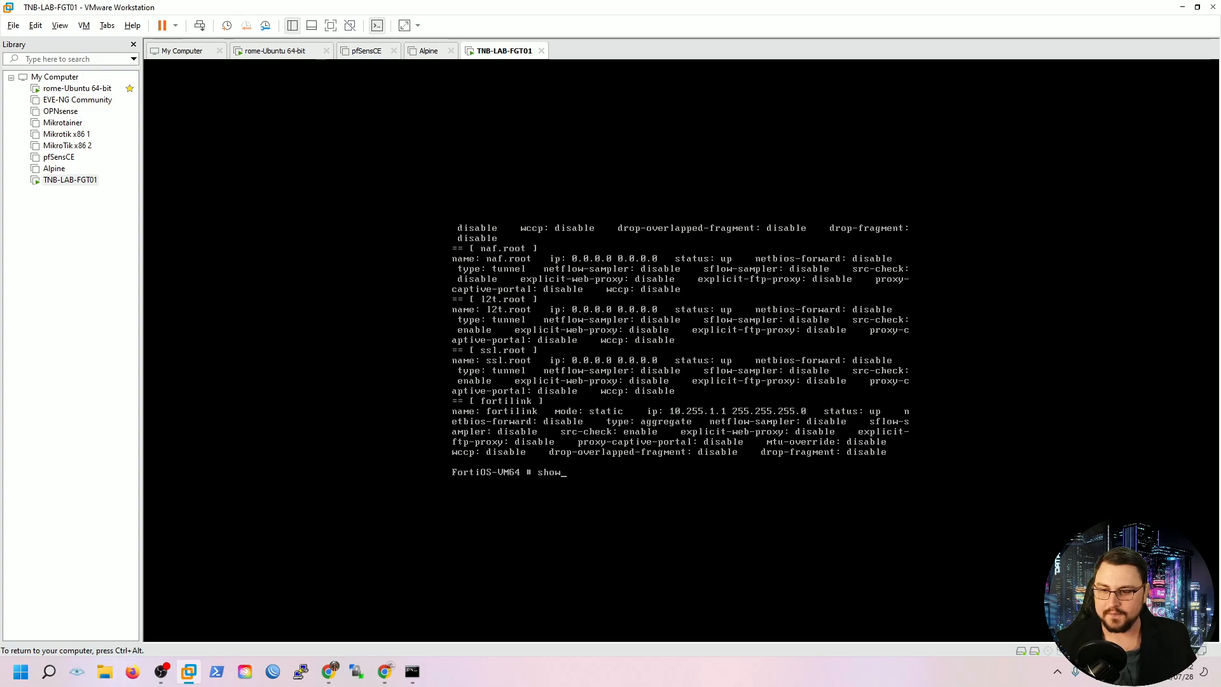
{"action": "key", "text": "Return"}
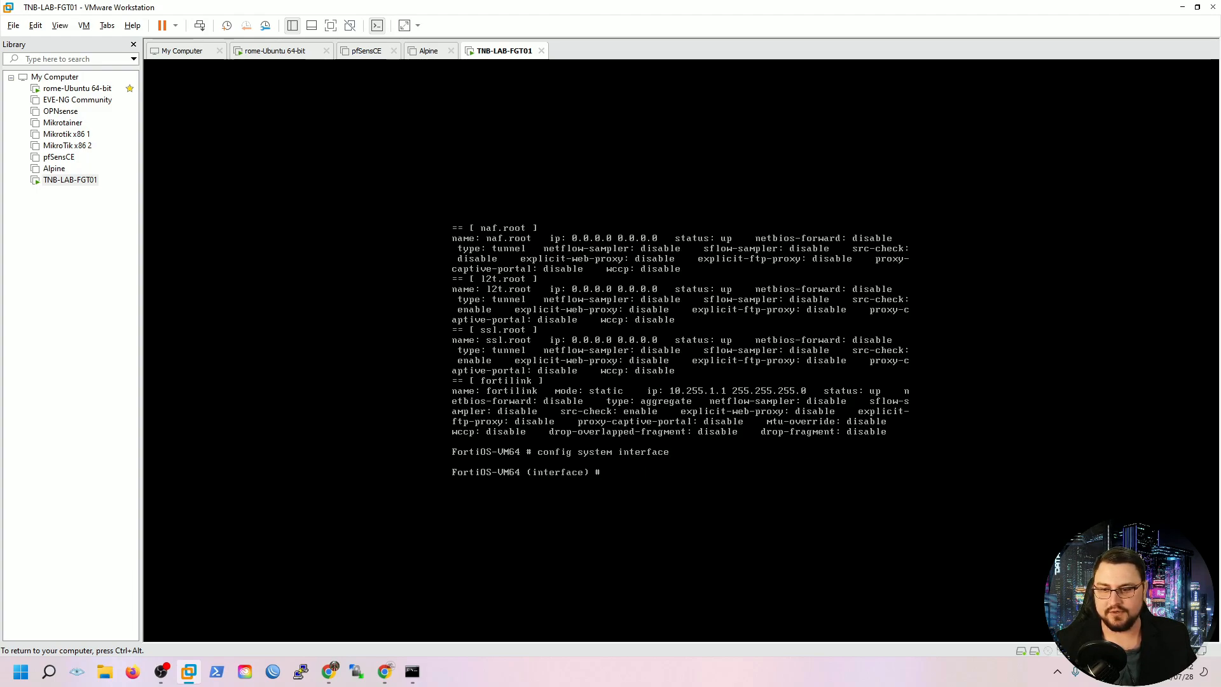
{"action": "type", "text": "edit port"}
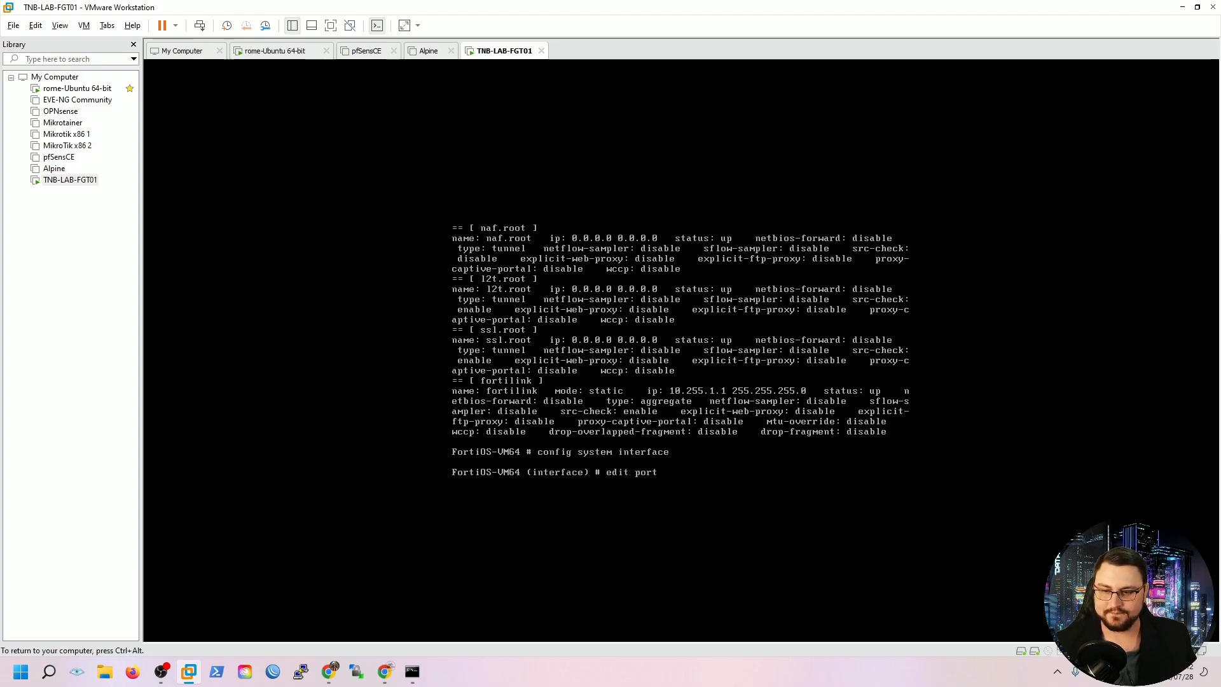
{"action": "type", "text": "1"}
{"action": "key", "text": "Return"}
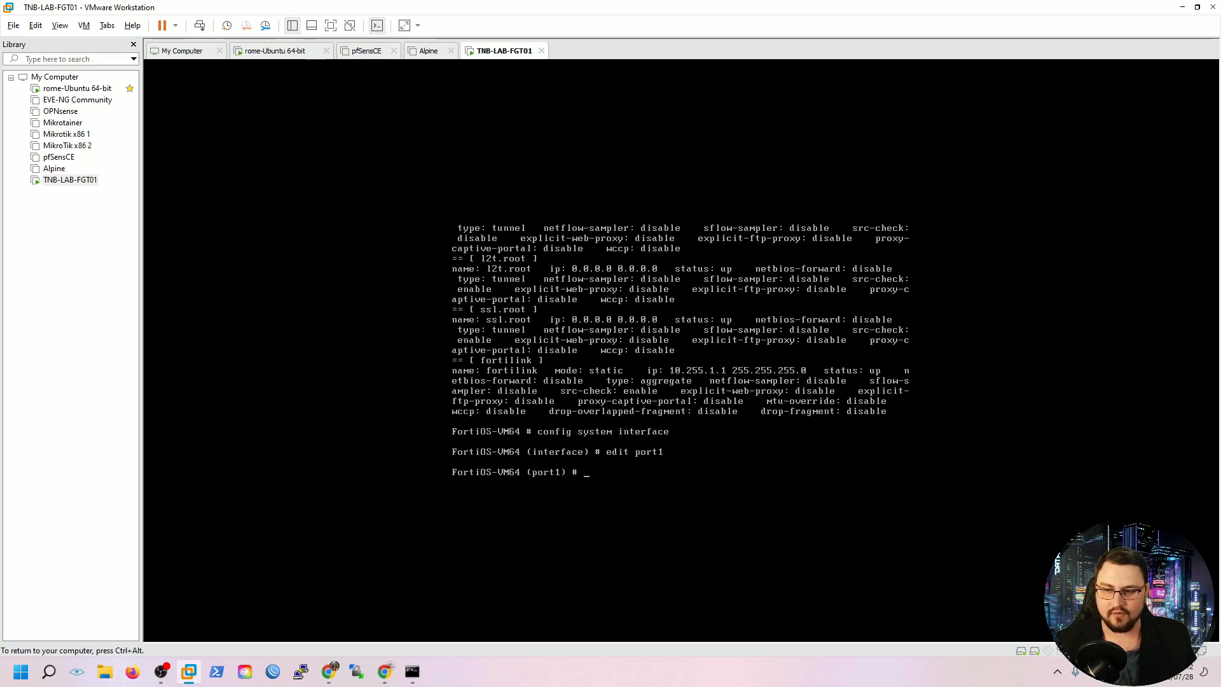
{"action": "type", "text": "set allow"}
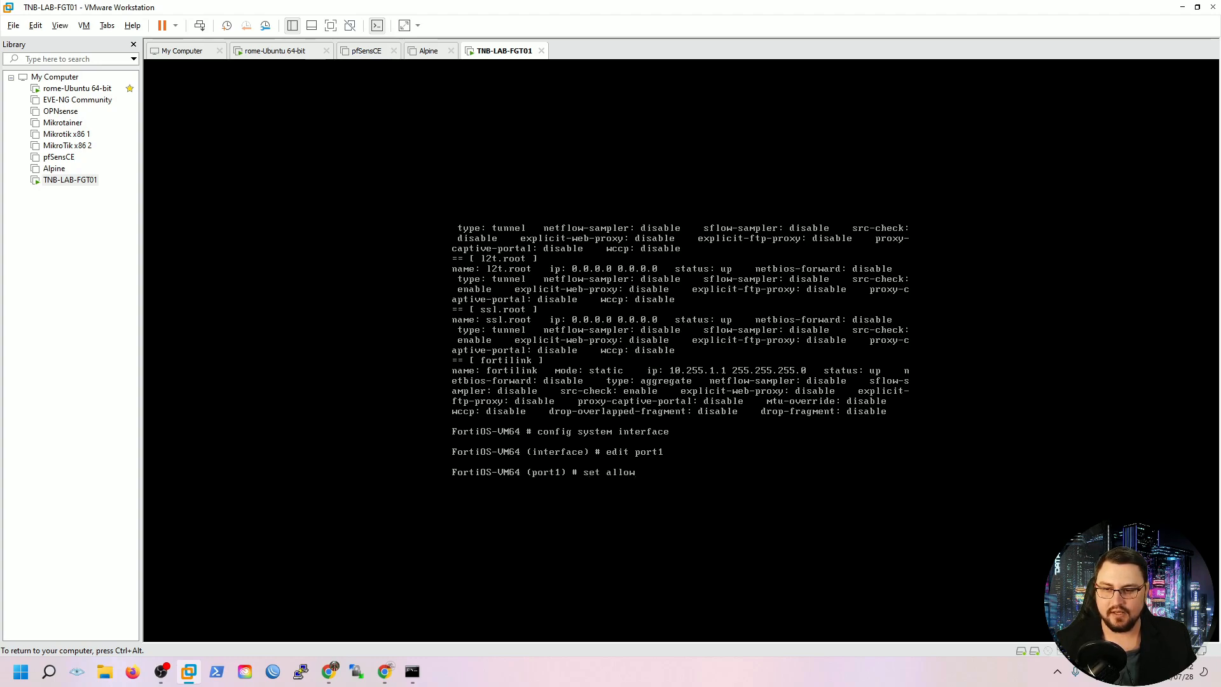
{"action": "type", "text": "access"}
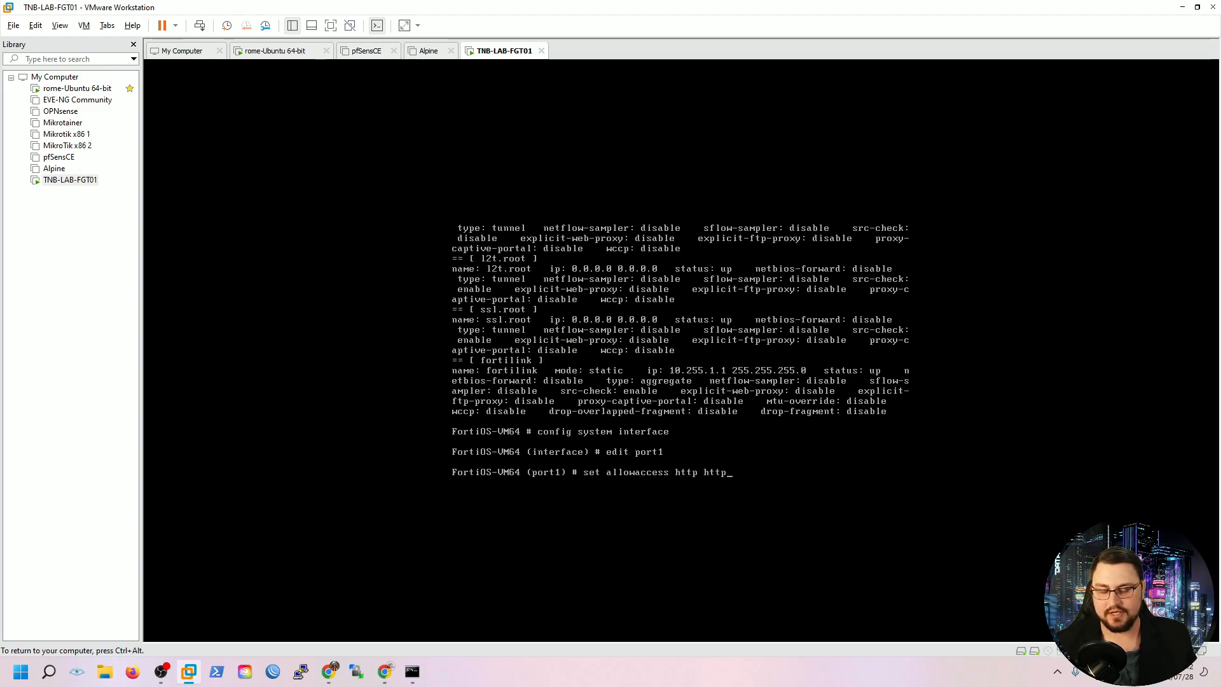
{"action": "type", "text": " http https ping"}
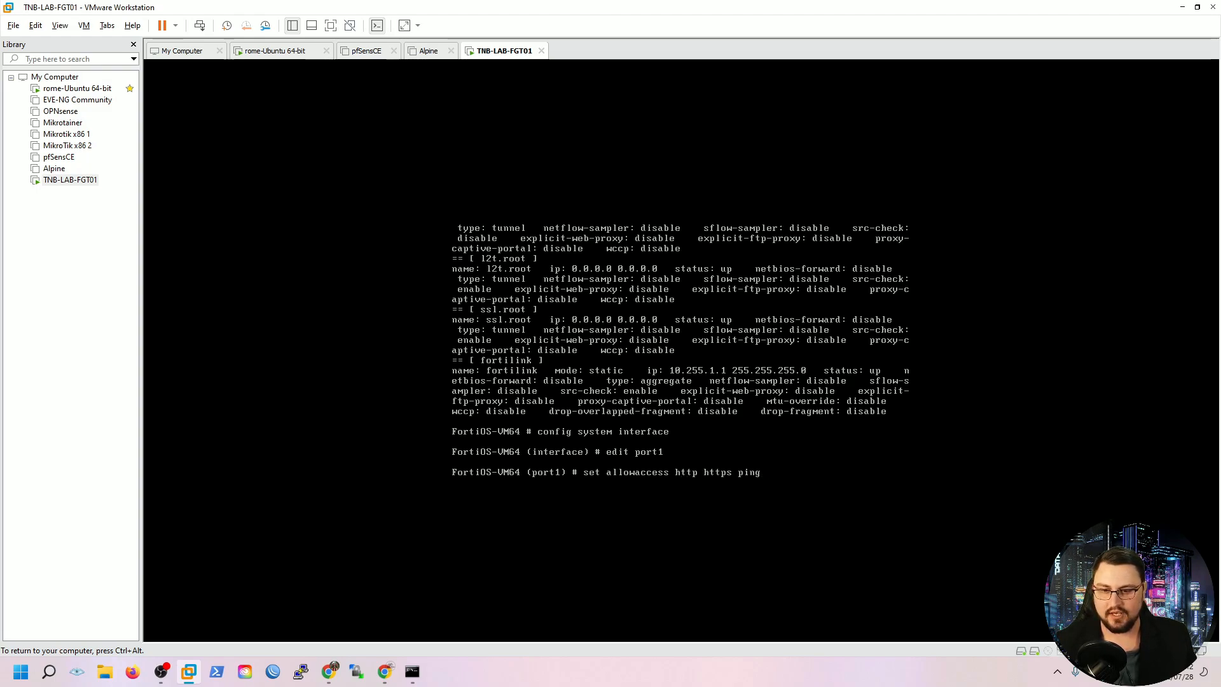
{"action": "type", "text": " ssh"}
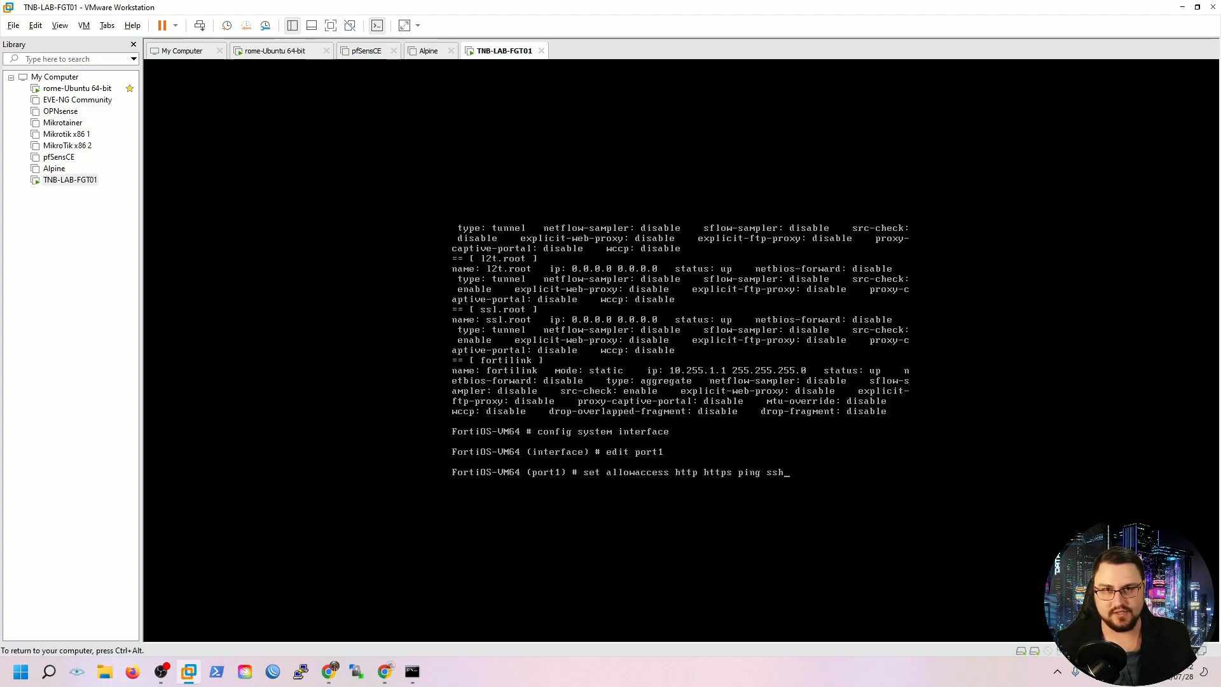
{"action": "key", "text": "Return"}
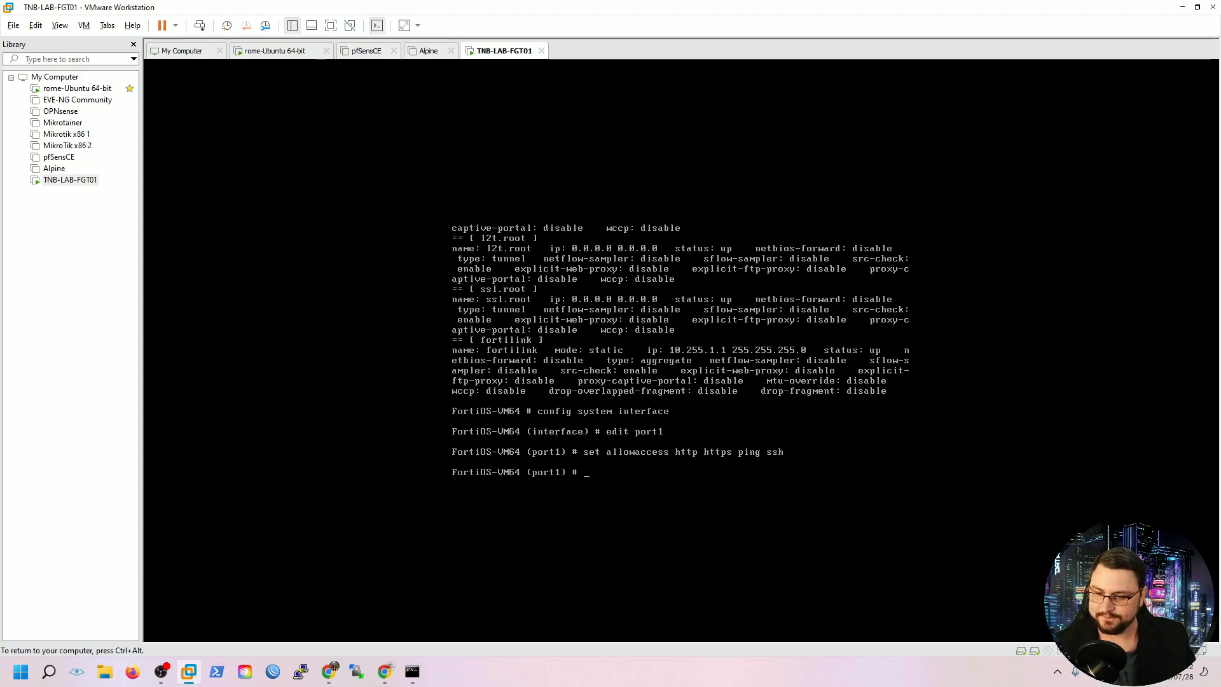
Commit port1's access change with next and end, then release input to the host
{"action": "type", "text": "t"}
{"action": "key", "text": "Return"}
{"action": "type", "text": "end"}
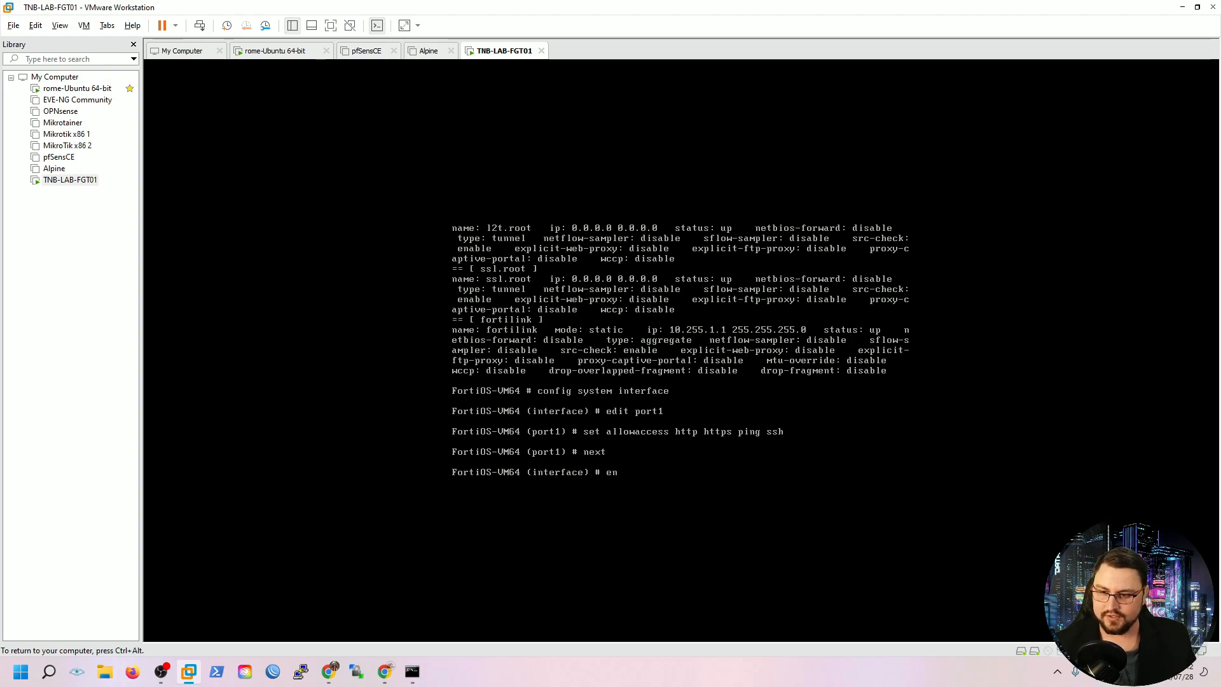
{"action": "key", "text": "Return"}
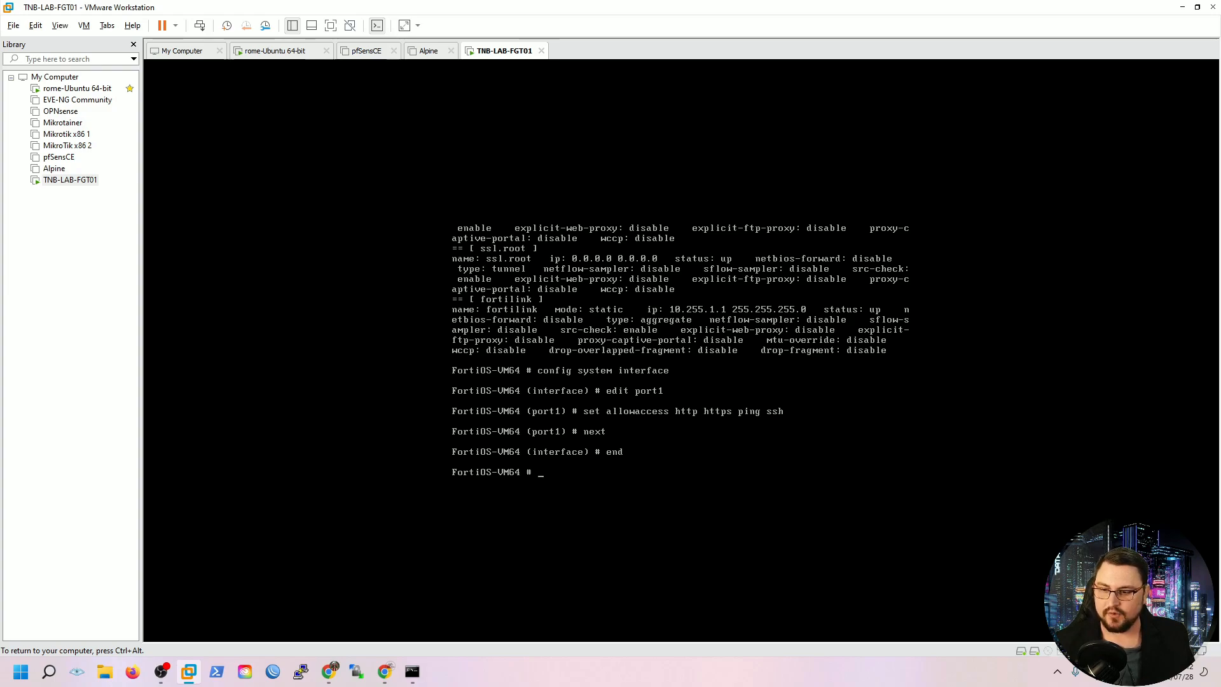
{"action": "key", "text": "ctrl+alt"}
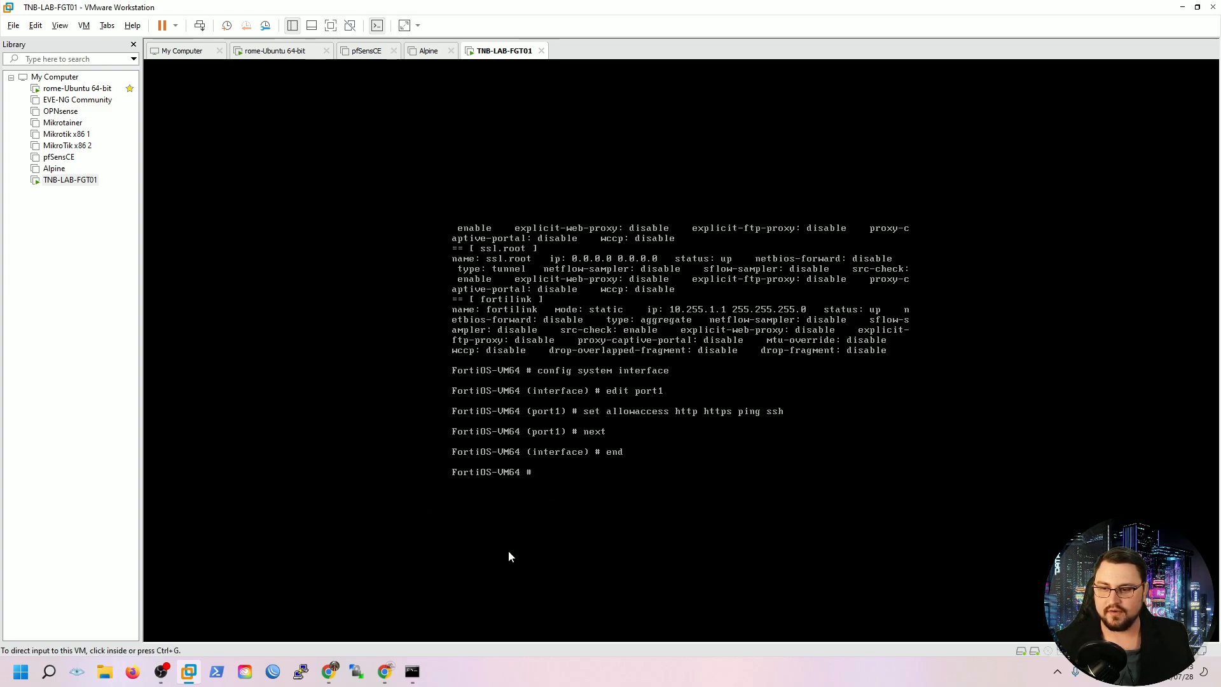
Ping 192.168.149.145 from a new Command Prompt window, getting four replies
{"action": "right_click", "coordinate": [420, 672]}
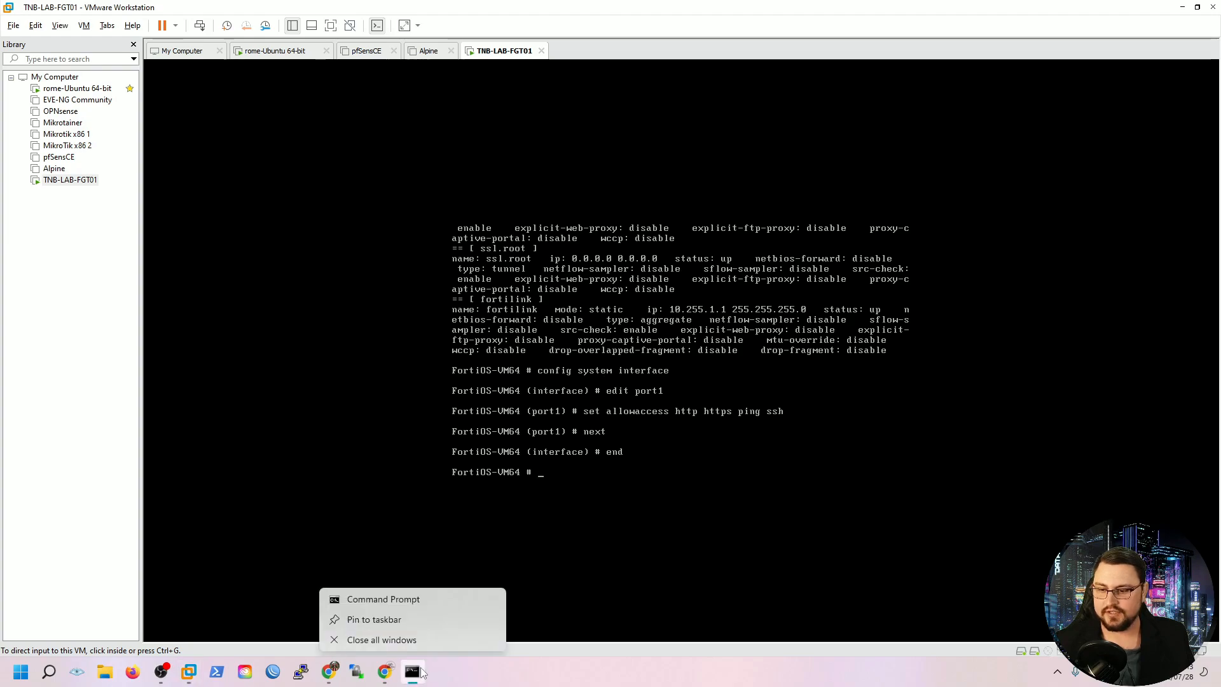
{"action": "left_click", "coordinate": [419, 600]}
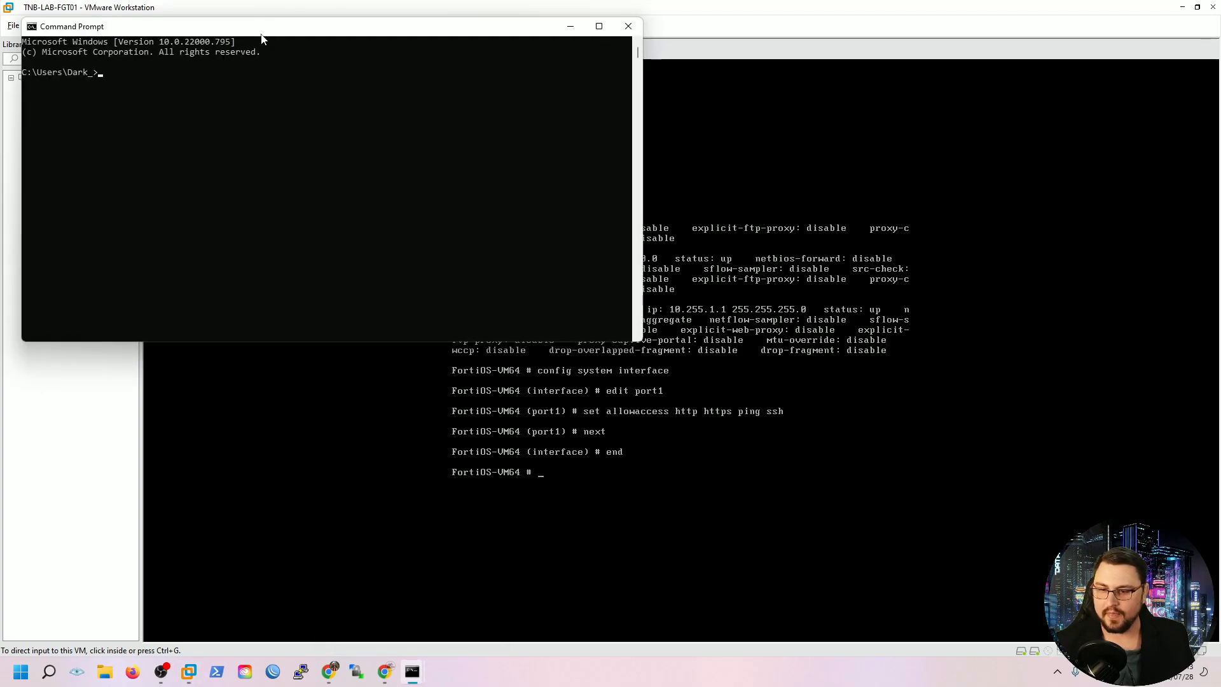
{"action": "type", "text": "ping 192.168.149."}
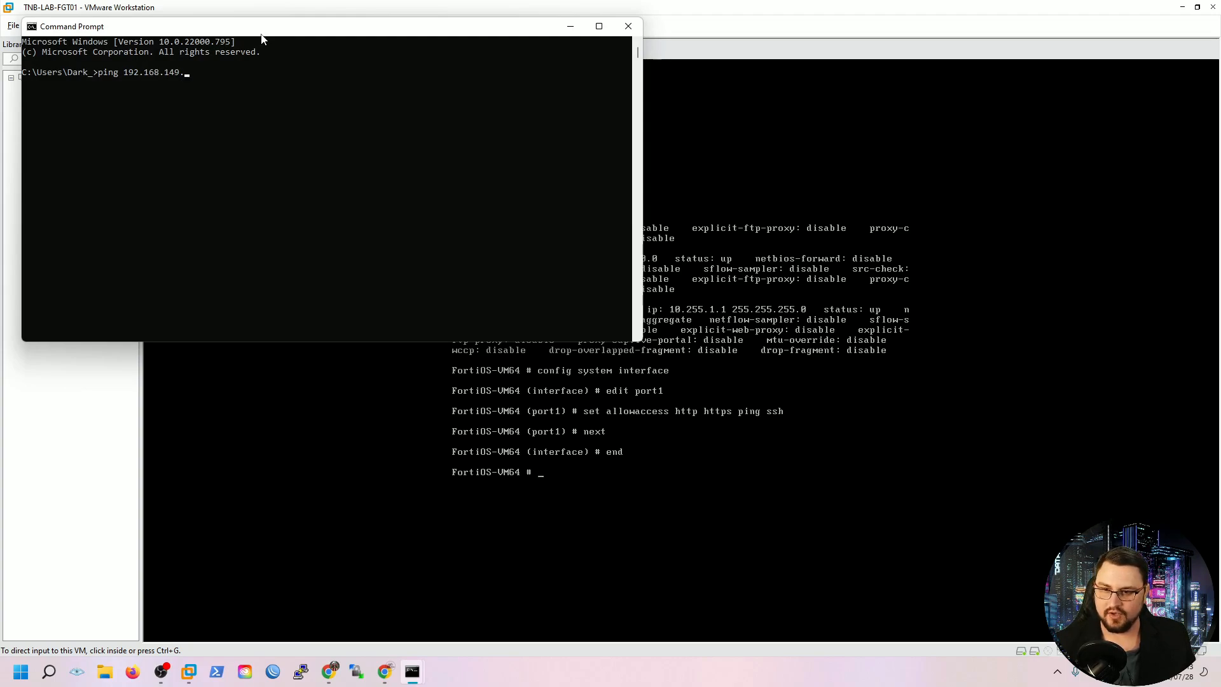
{"action": "type", "text": "145"}
{"action": "key", "text": "Return"}
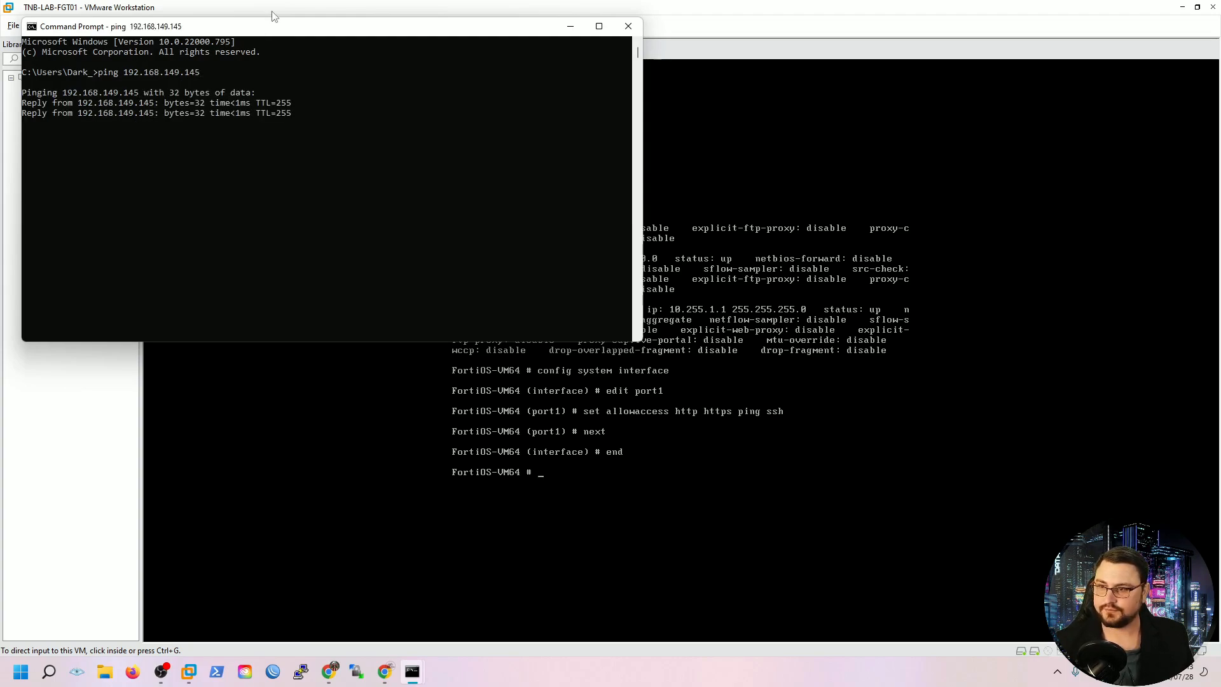
{"action": "left_click_drag", "start_coordinate": [444, 33], "coordinate": [720, 116]}
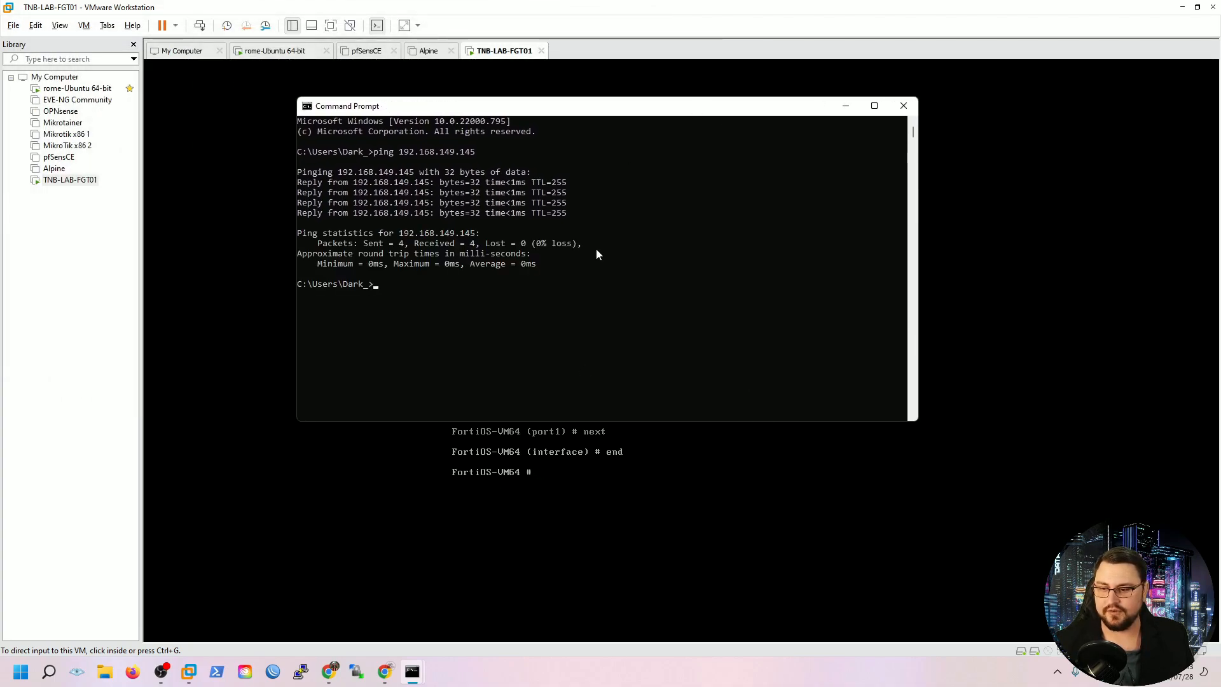
Load 192.168.149.145 in a new Chrome tab and proceed past the certificate warning
{"action": "left_click", "coordinate": [385, 674]}
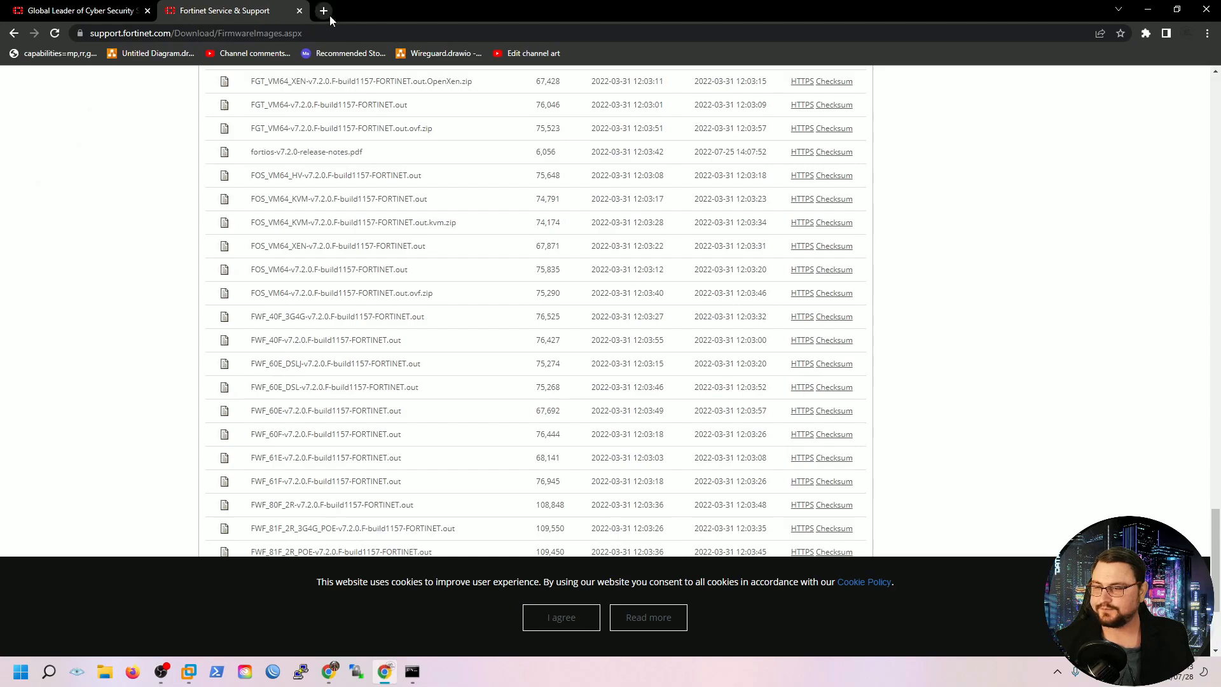
{"action": "left_click", "coordinate": [330, 15]}
{"action": "type", "text": "192./"}
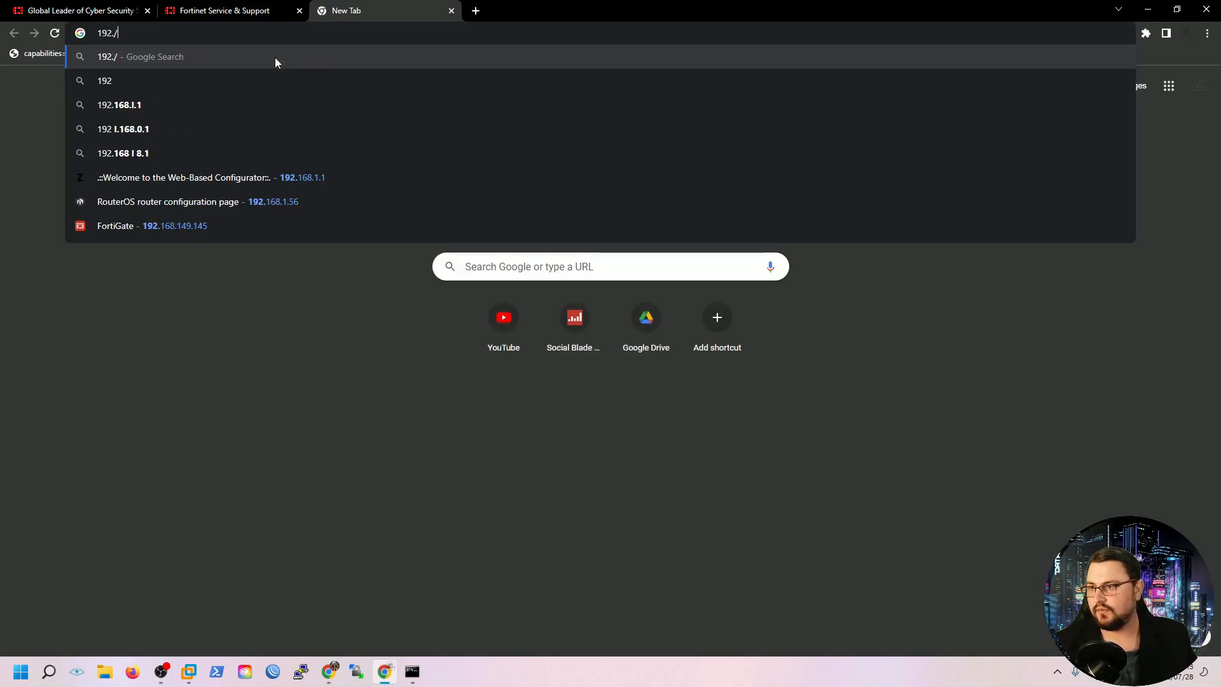
{"action": "key", "text": "BackSpace"}
{"action": "type", "text": "168."}
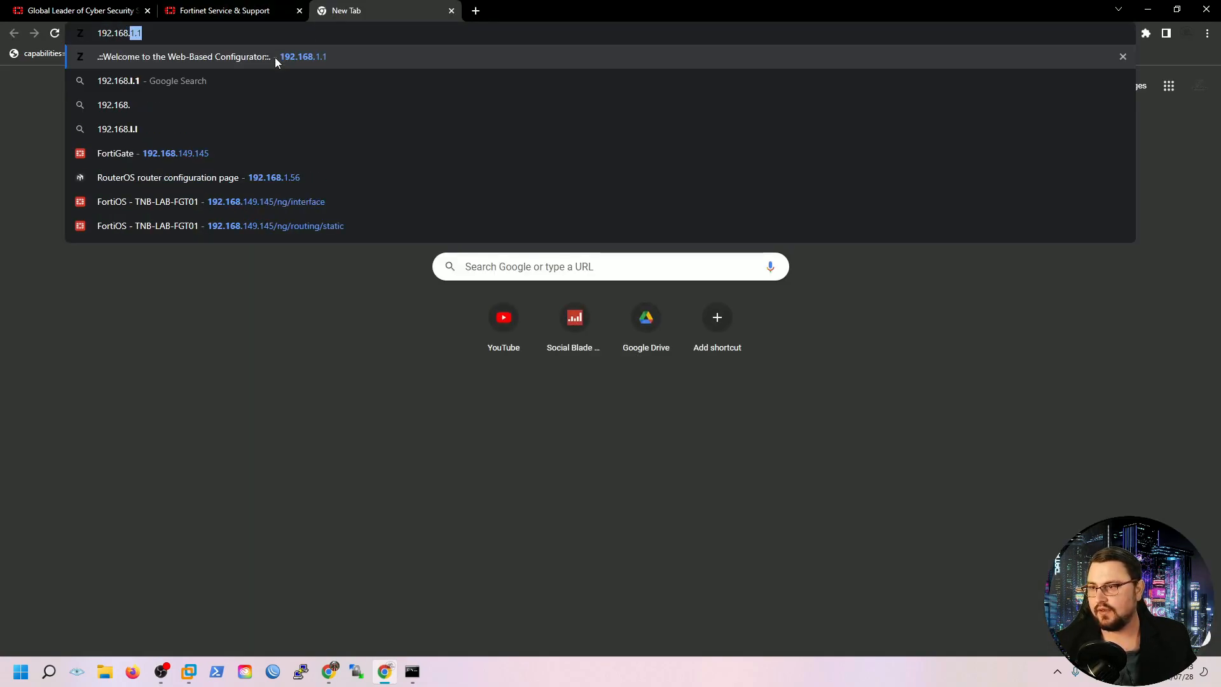
{"action": "type", "text": "149.14"}
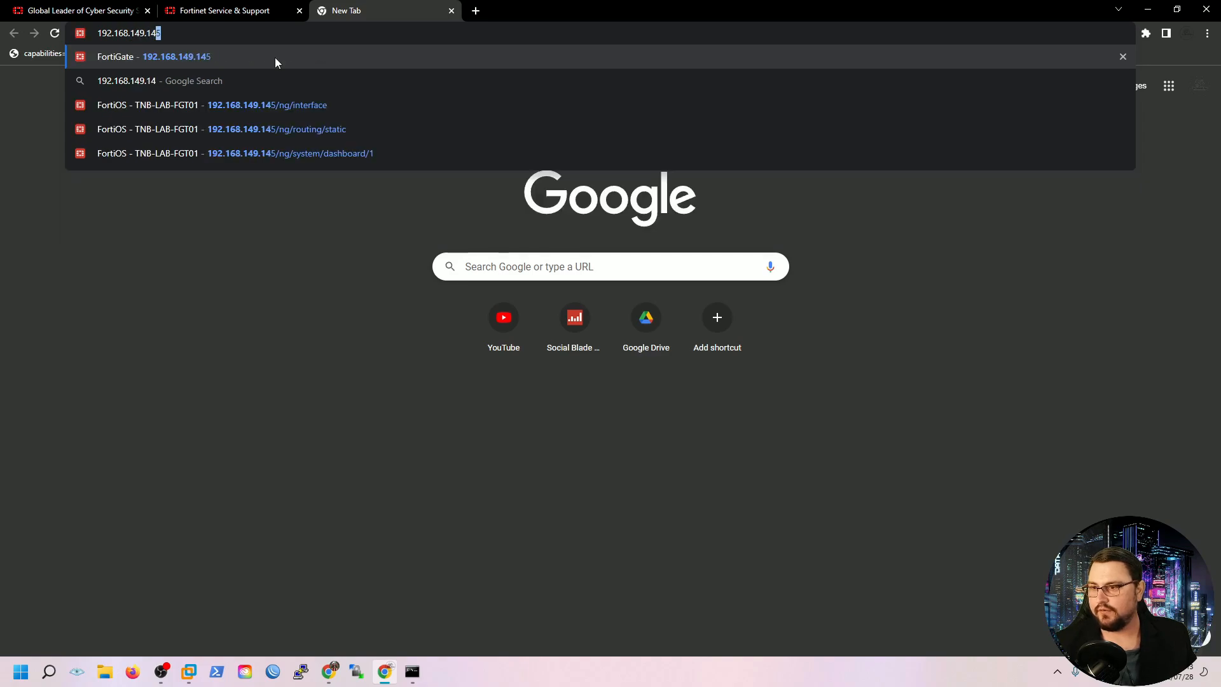
{"action": "key", "text": "Return"}
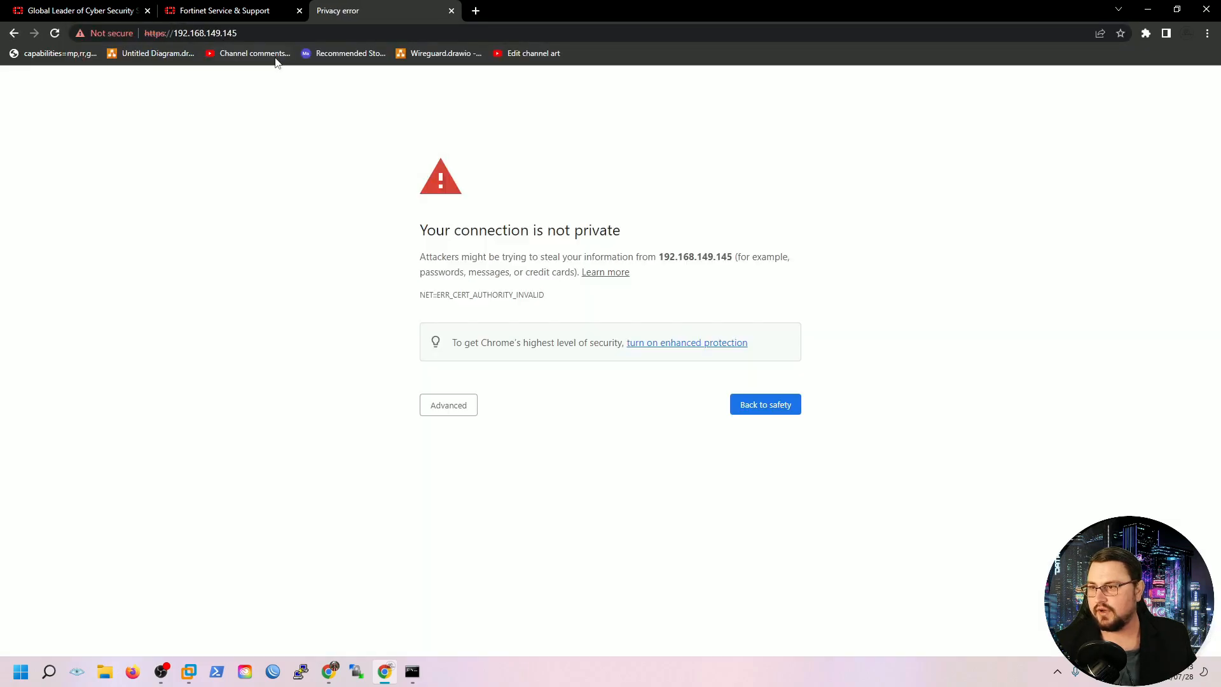
{"action": "left_click", "coordinate": [473, 408]}
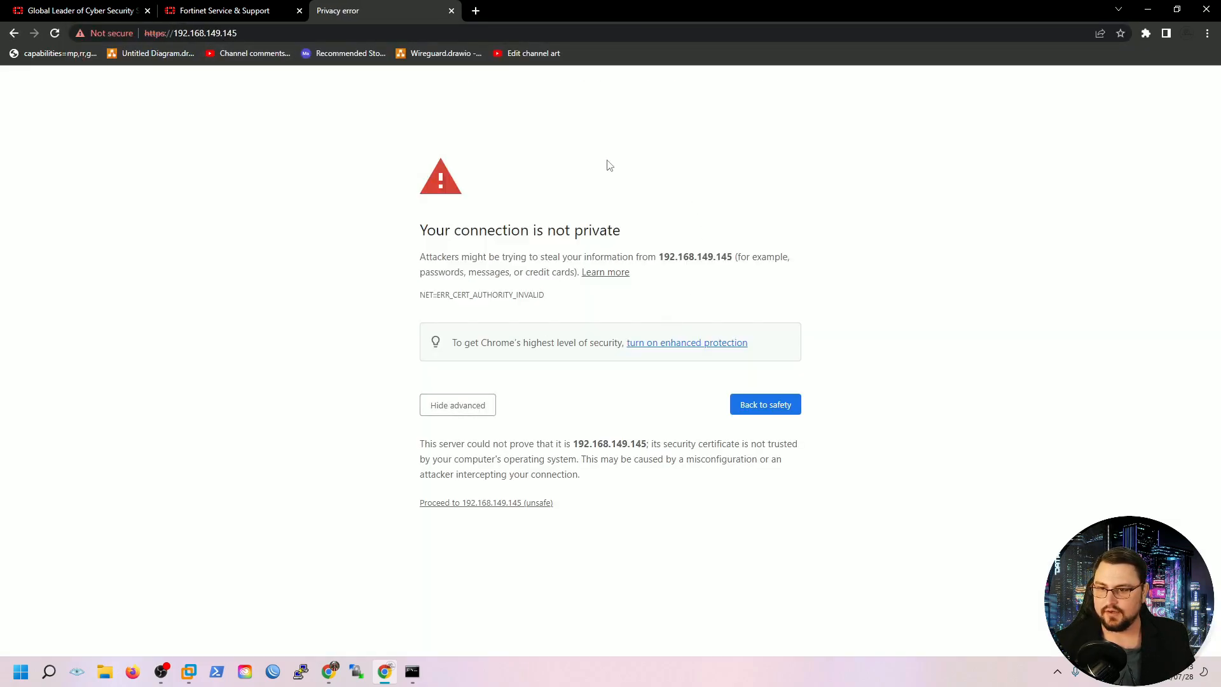
{"action": "left_click", "coordinate": [517, 502]}
Sign in to the FortiGate with the admin username and password
{"action": "type", "text": "admin"}
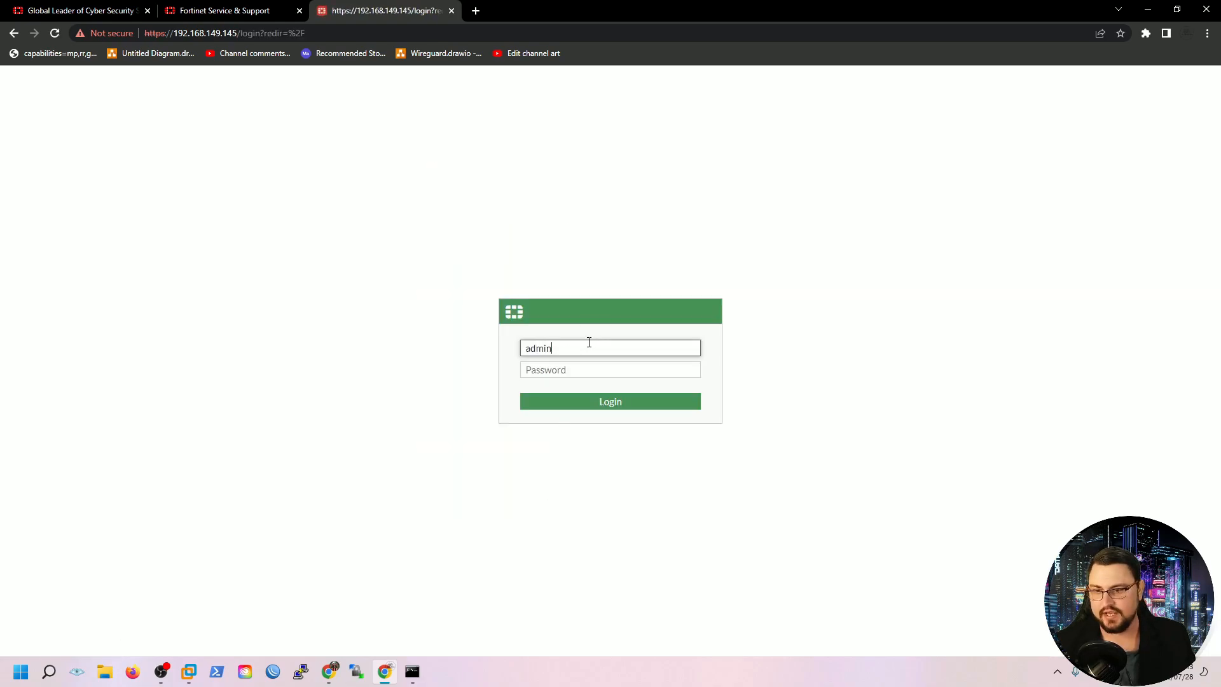
{"action": "key", "text": "Tab"}
{"action": "type", "text": "•"}
{"action": "key", "text": "Return"}
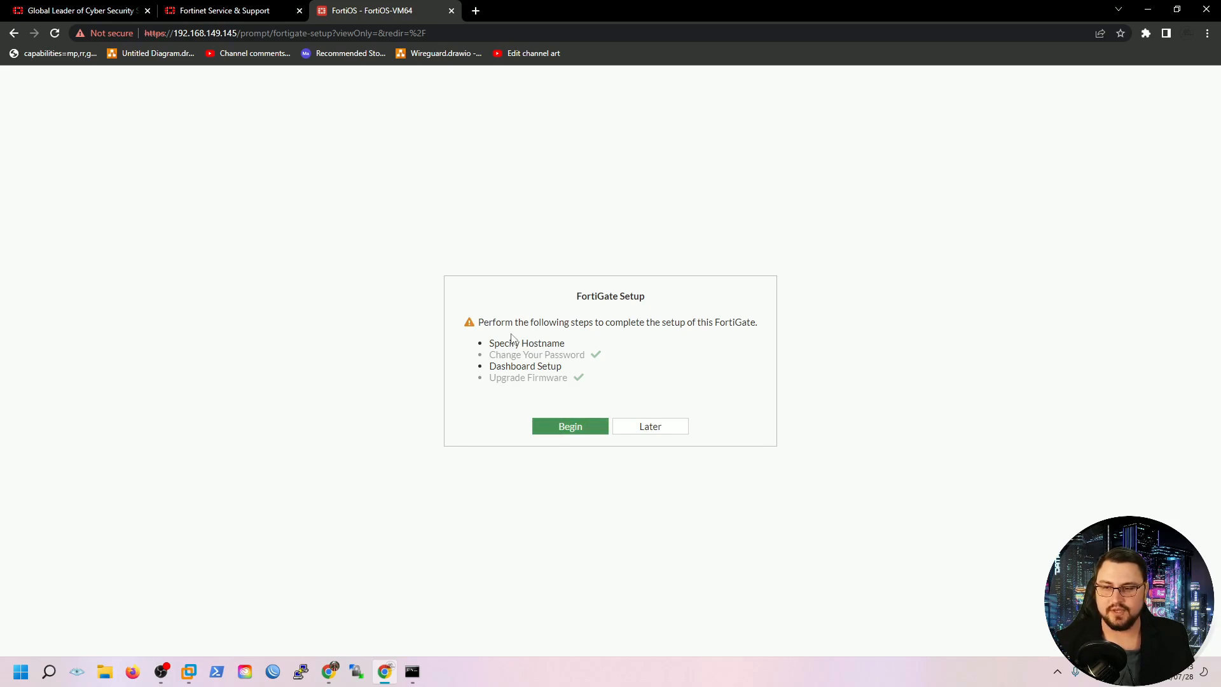
Set the hostname to TNB-LAB-FGT01 and accept the Optimal dashboard set
{"action": "left_click_drag", "start_coordinate": [491, 353], "coordinate": [565, 347]}
{"action": "left_click_drag", "start_coordinate": [489, 368], "coordinate": [589, 371]}
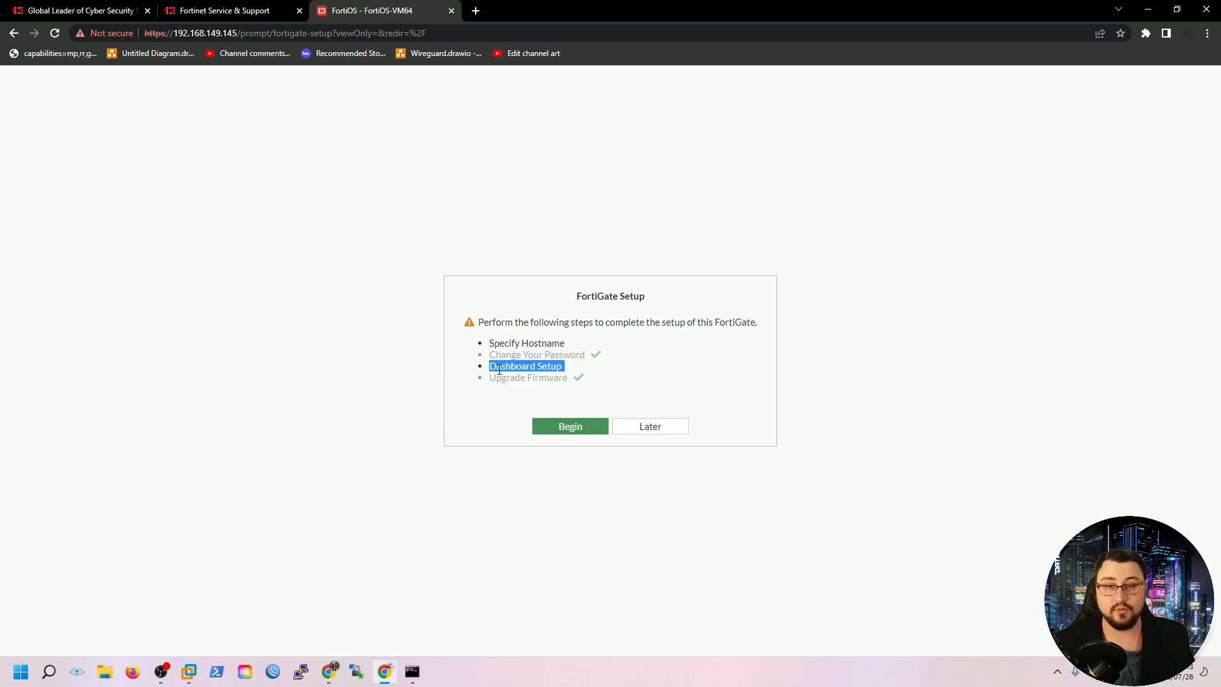
{"action": "left_click", "coordinate": [607, 432]}
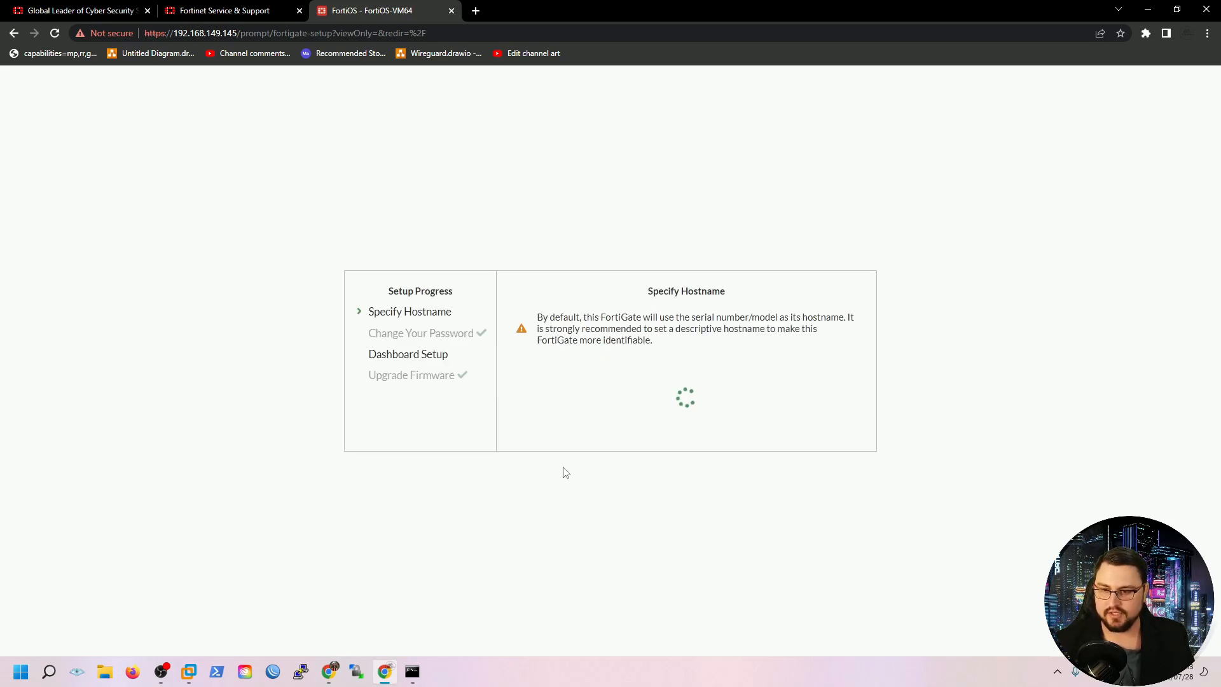
{"action": "left_click_drag", "start_coordinate": [736, 393], "coordinate": [549, 390]}
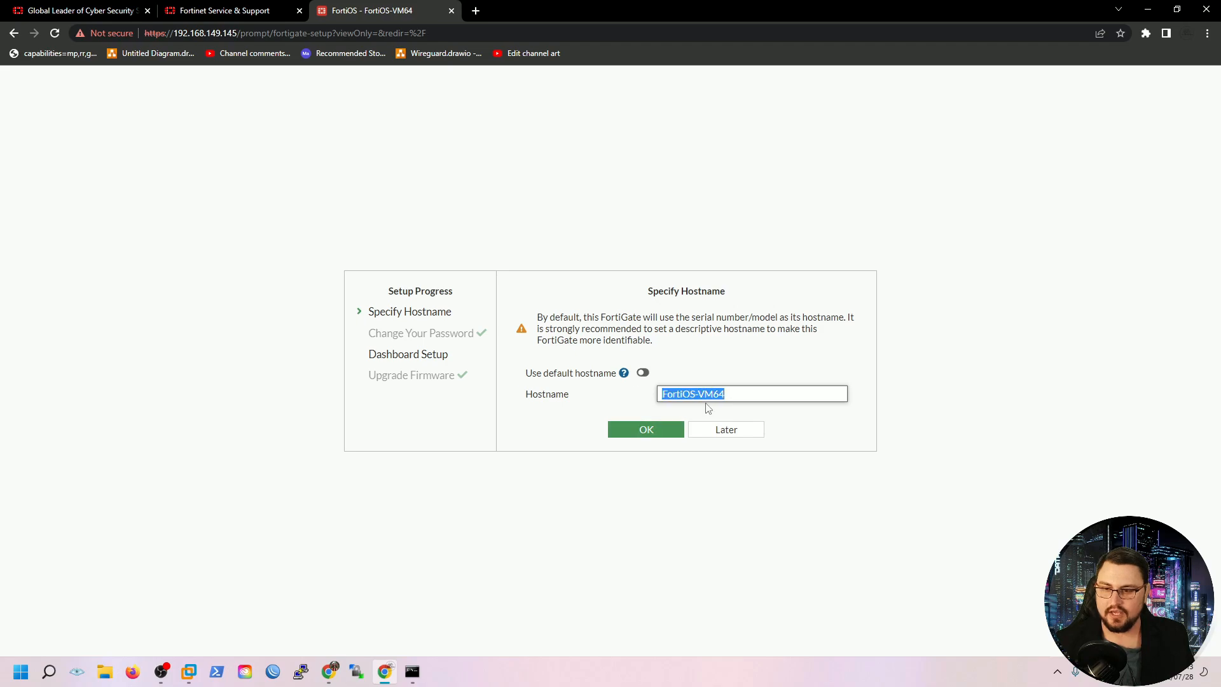
{"action": "type", "text": "TNB"}
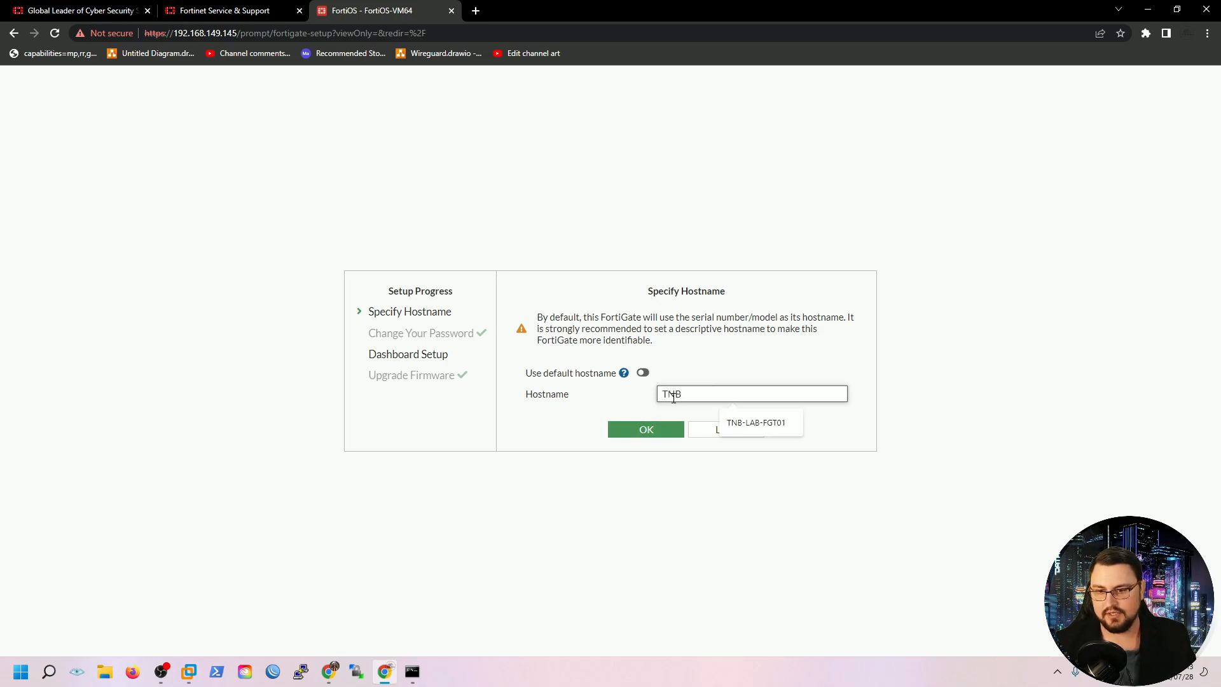
{"action": "type", "text": "-LAB-FG"}
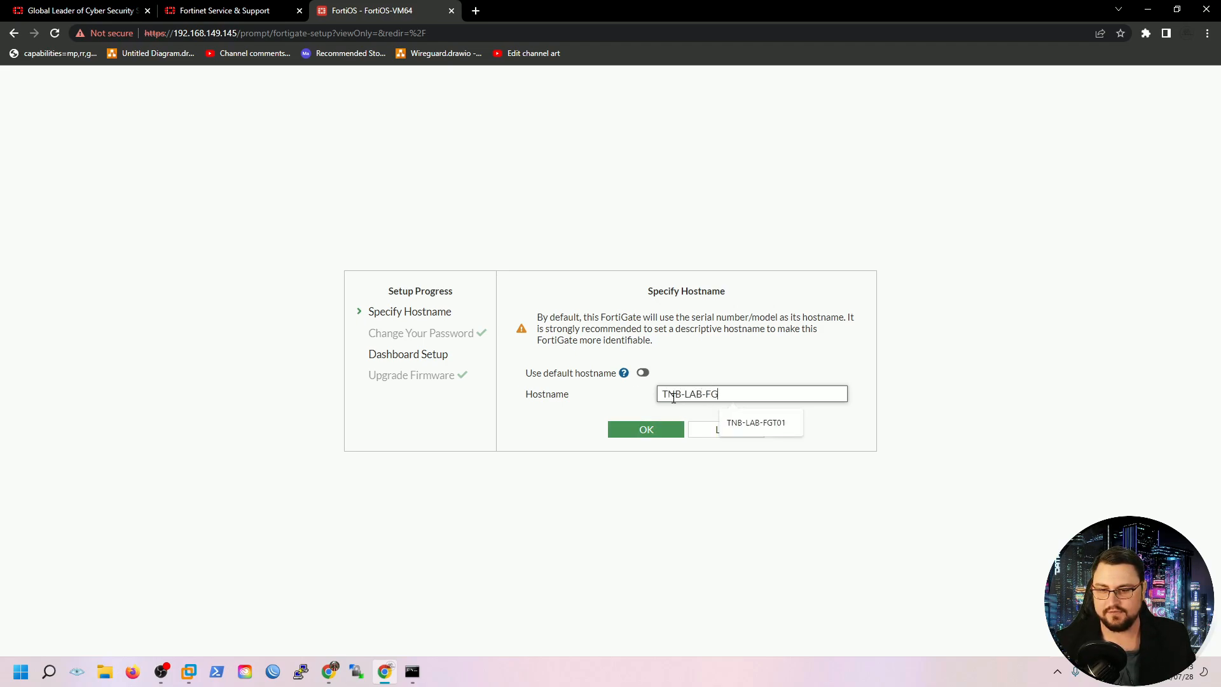
{"action": "type", "text": "T01"}
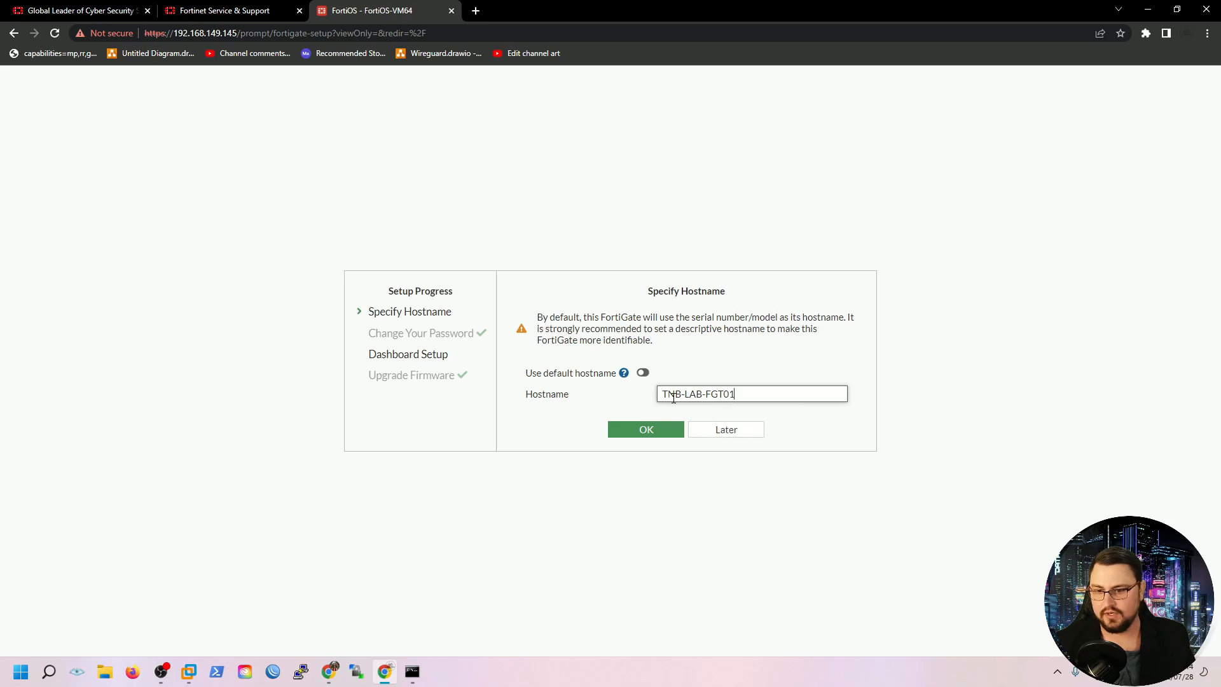
{"action": "left_click", "coordinate": [614, 430]}
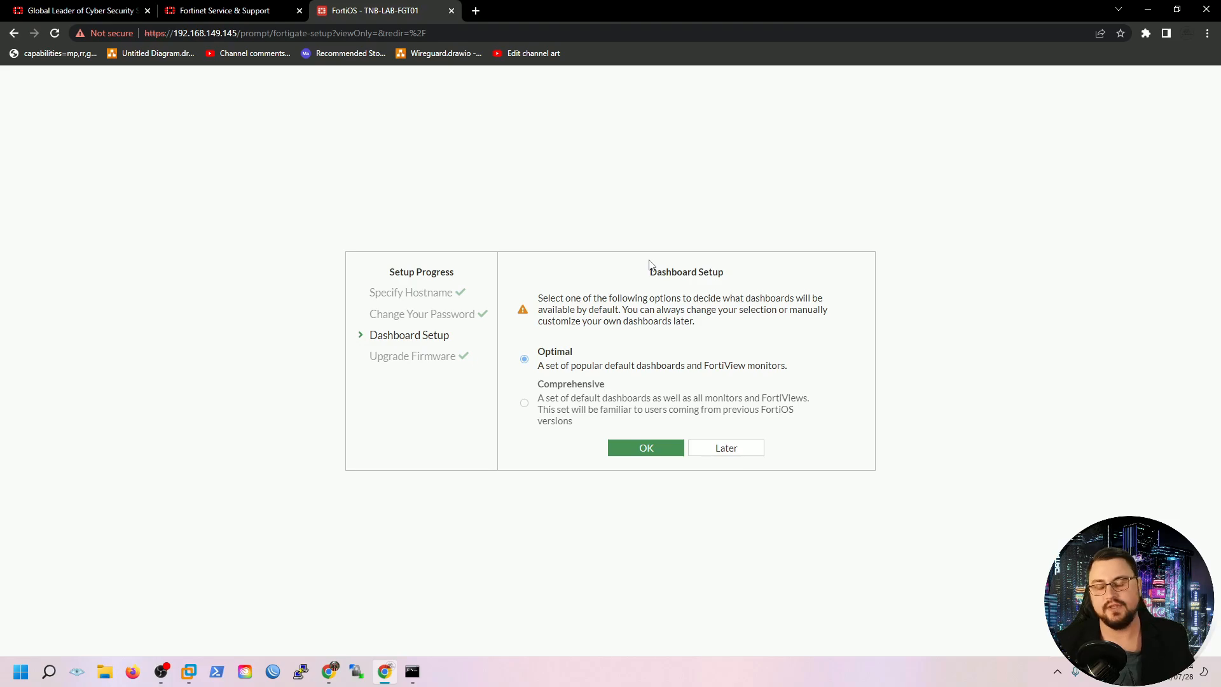
{"action": "left_click", "coordinate": [641, 447]}
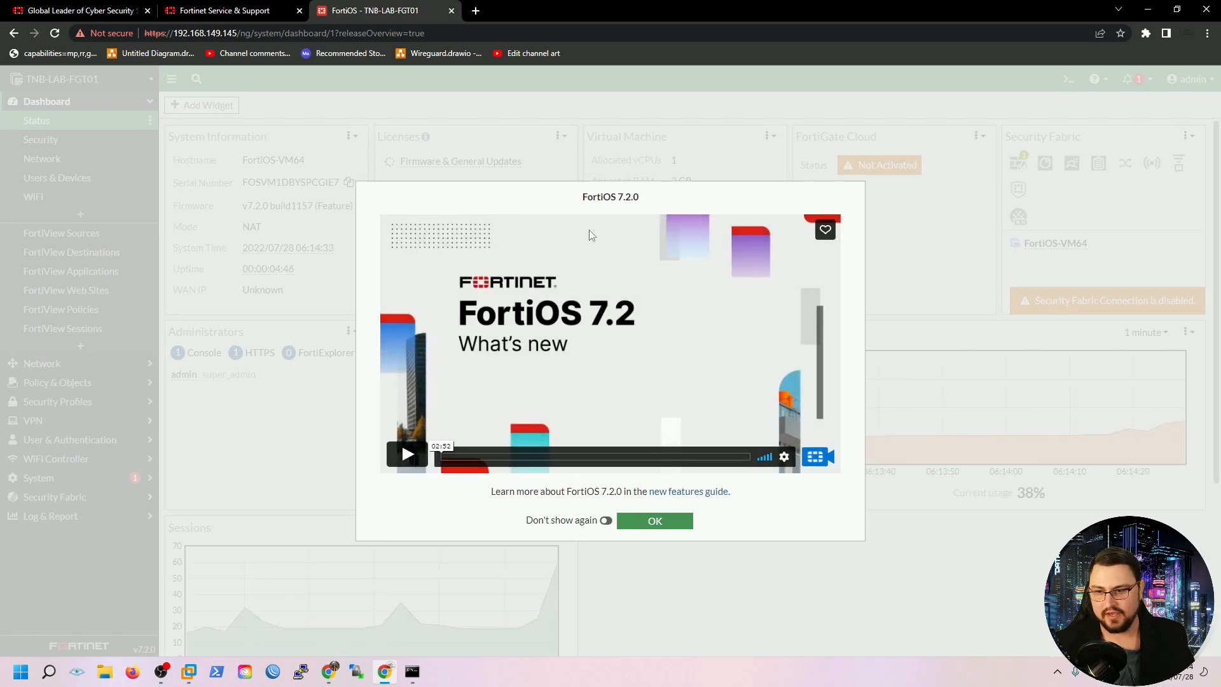
Close the FortiOS 7.2 what's-new dialog and scroll through the Status dashboard
{"action": "left_click", "coordinate": [627, 522]}
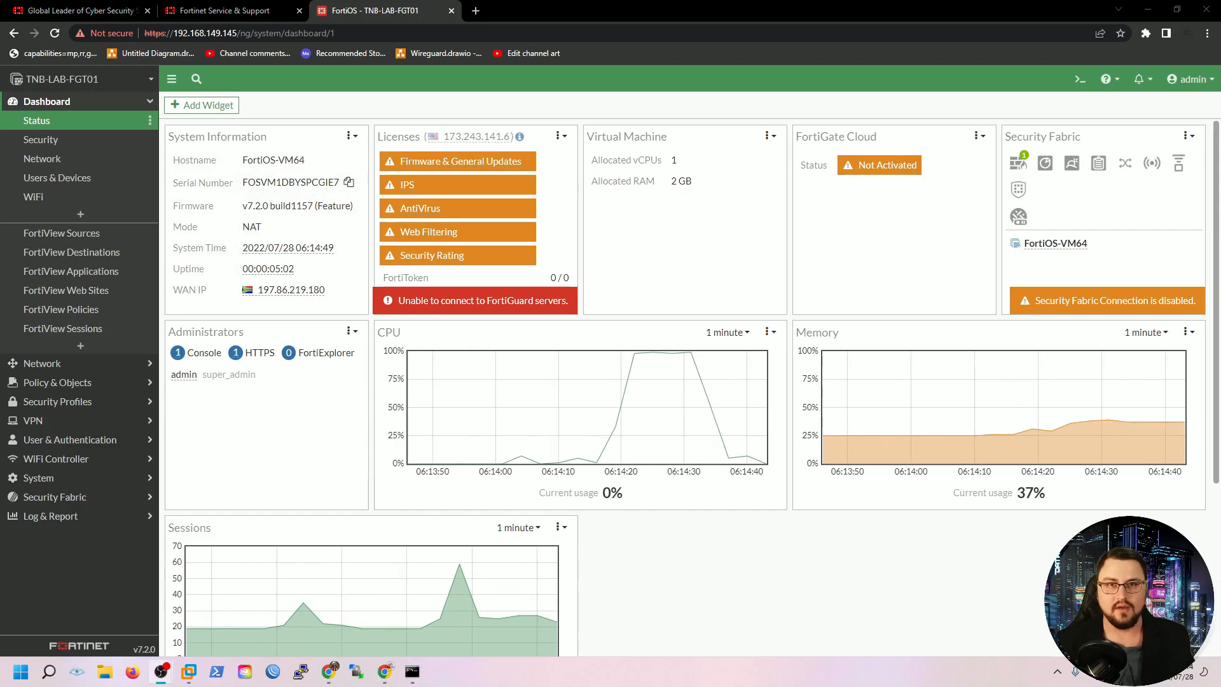
{"action": "left_click", "coordinate": [729, 582]}
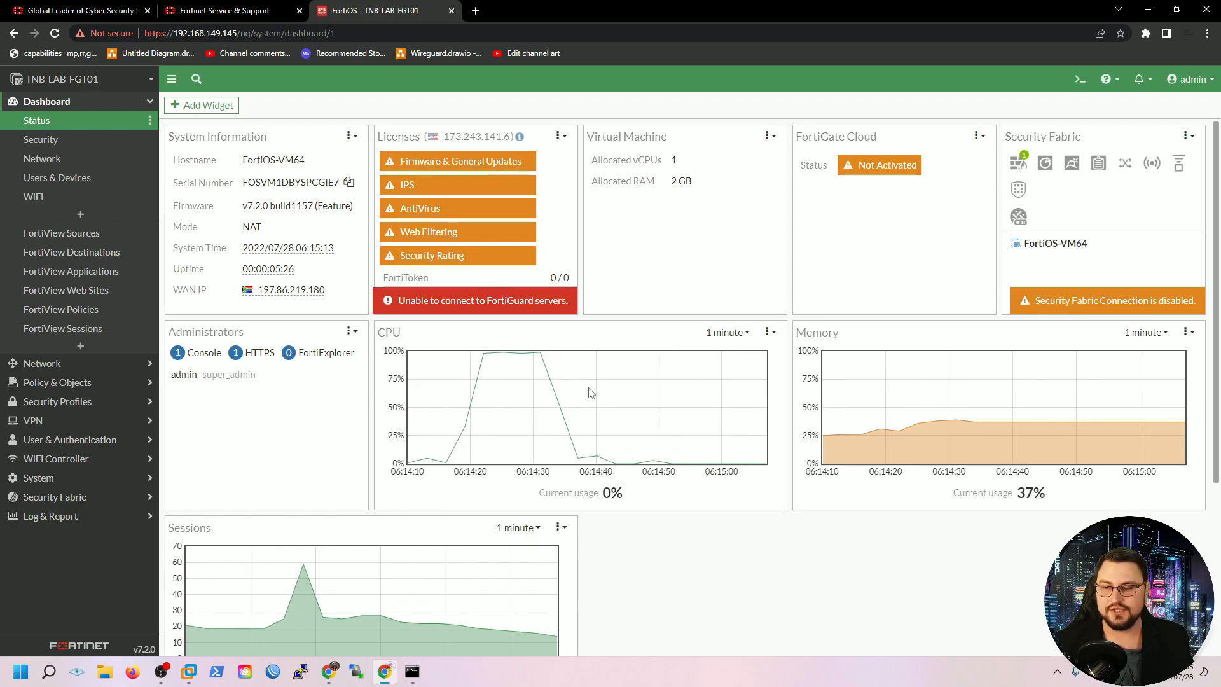
{"action": "scroll", "coordinate": [374, 517], "scroll_direction": "down", "scroll_amount": 1}
{"action": "scroll", "coordinate": [373, 516], "scroll_direction": "down", "scroll_amount": 1}
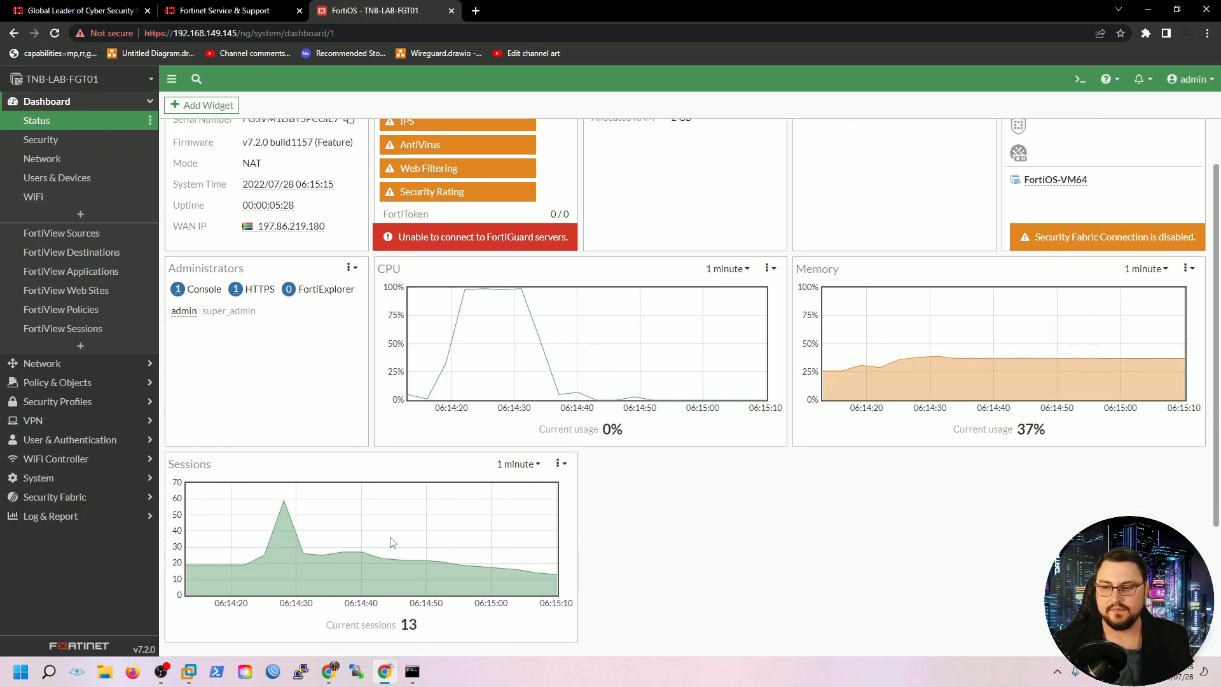
{"action": "scroll", "coordinate": [384, 507], "scroll_direction": "up", "scroll_amount": 1}
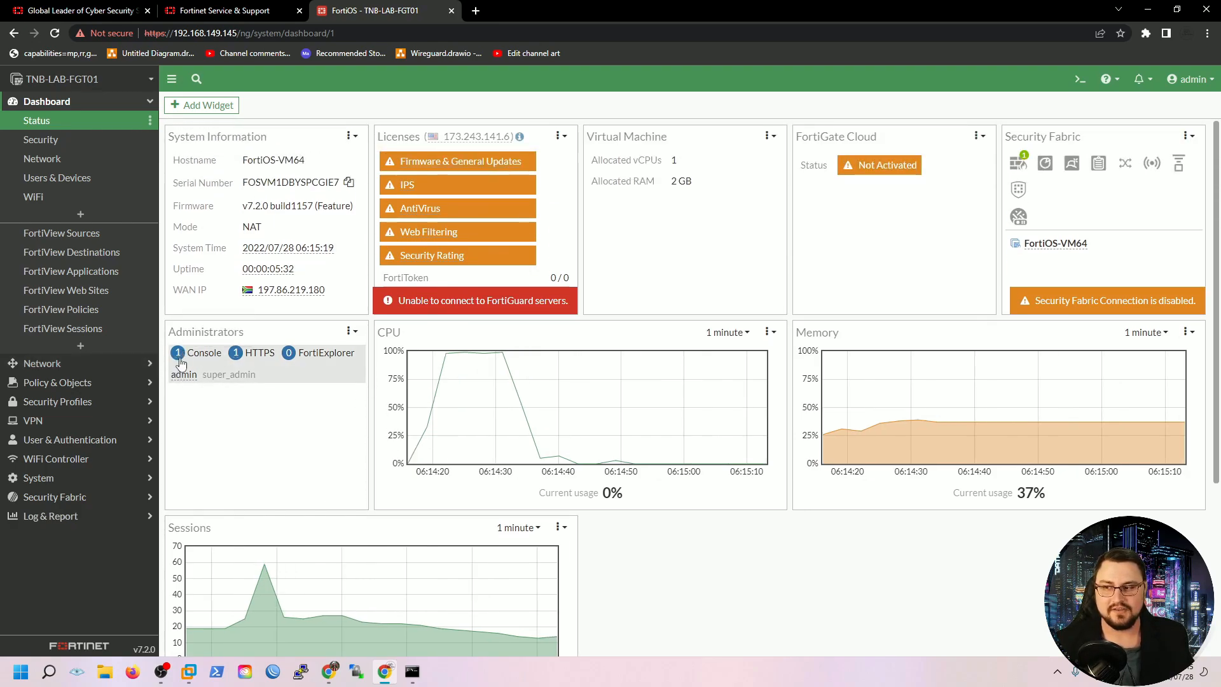
Move the CPU widget beside Memory and glance at the Licenses widget options
{"action": "mouse_move", "coordinate": [176, 378]}
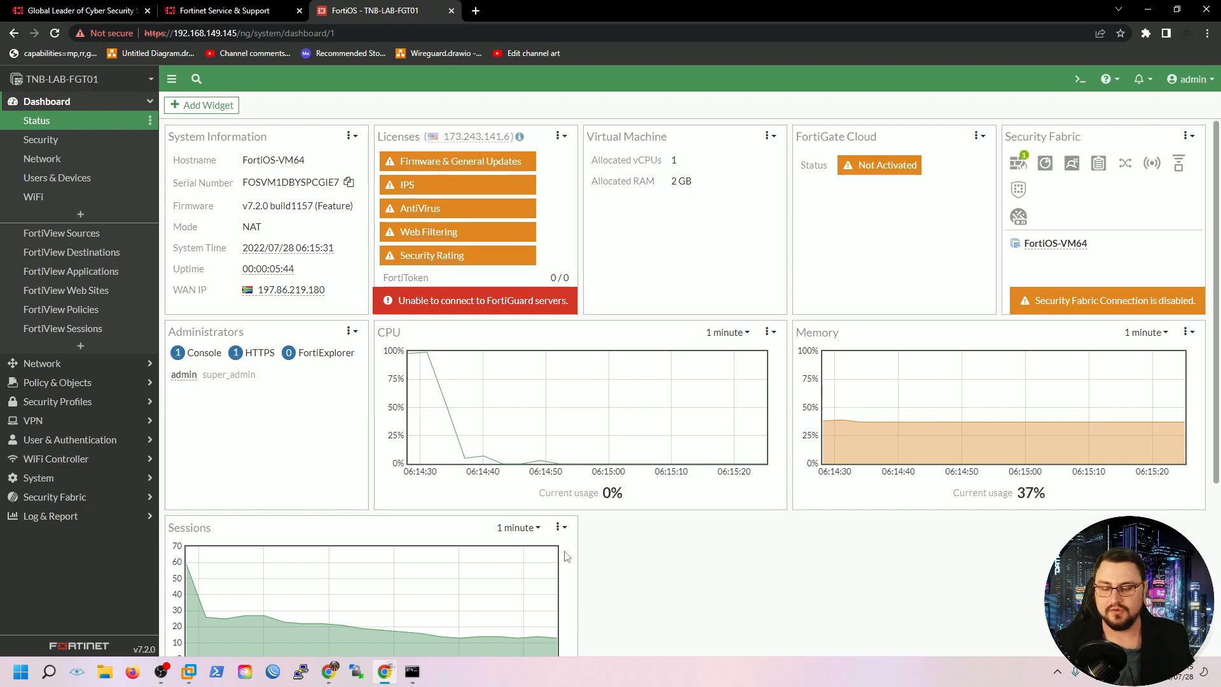
{"action": "left_click_drag", "start_coordinate": [528, 337], "coordinate": [559, 375]}
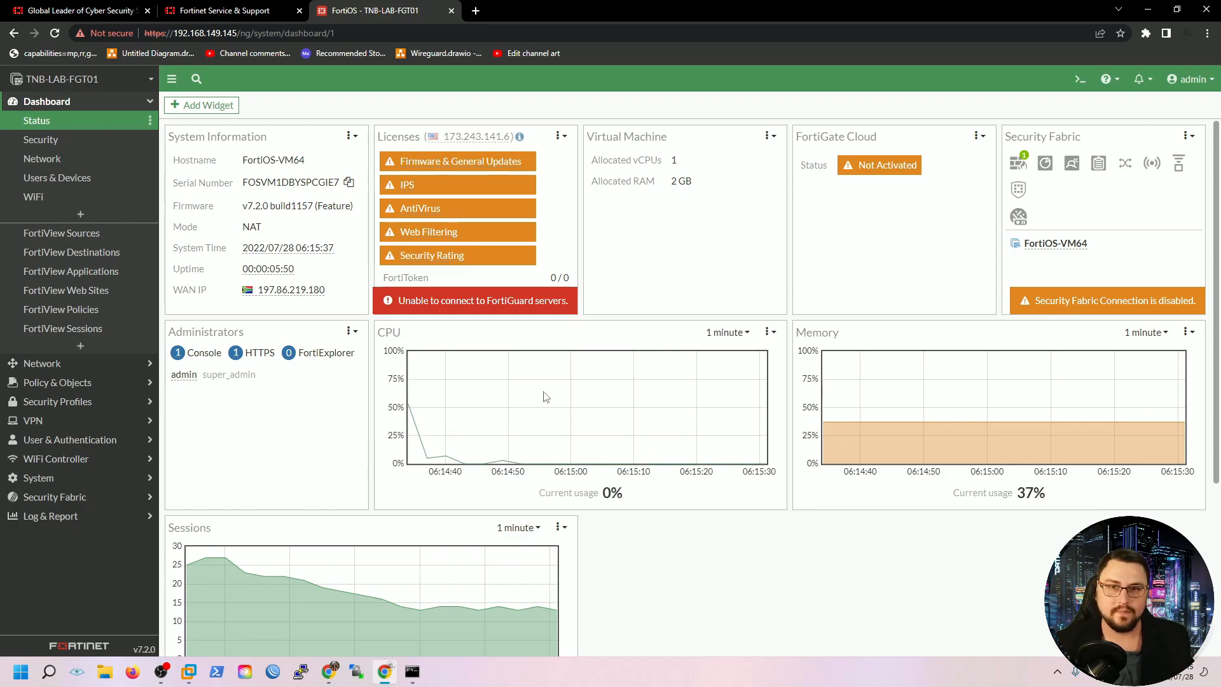
{"action": "left_click", "coordinate": [562, 137]}
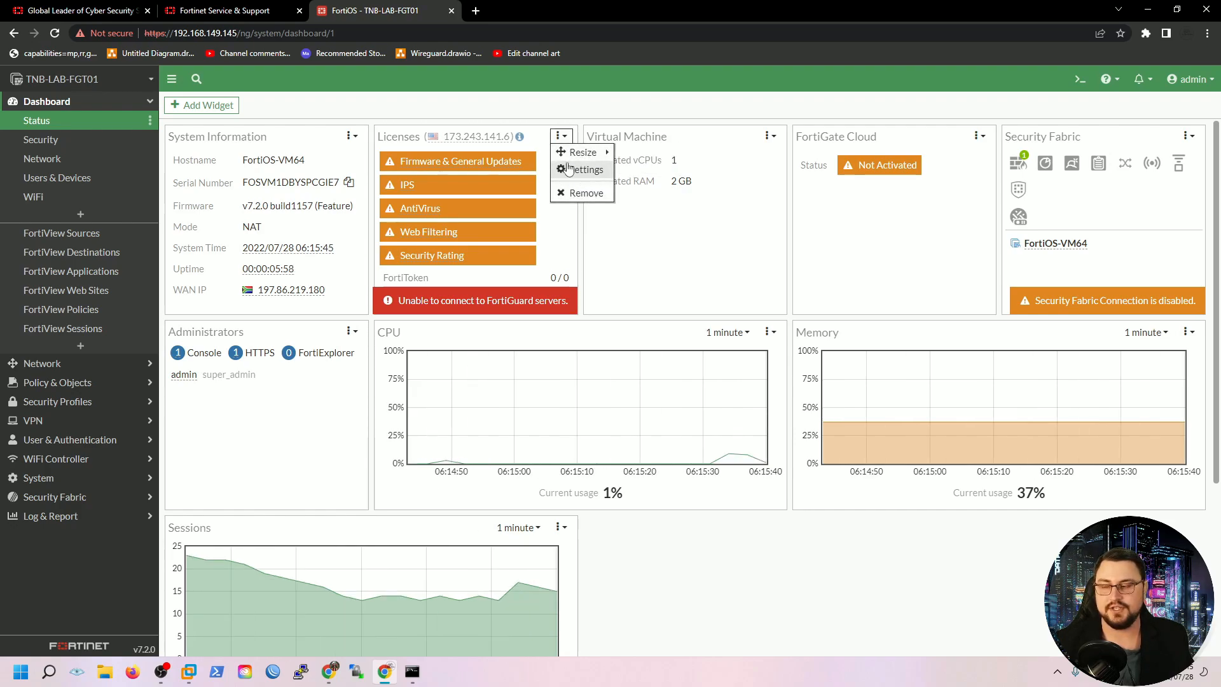
{"action": "left_click", "coordinate": [347, 113]}
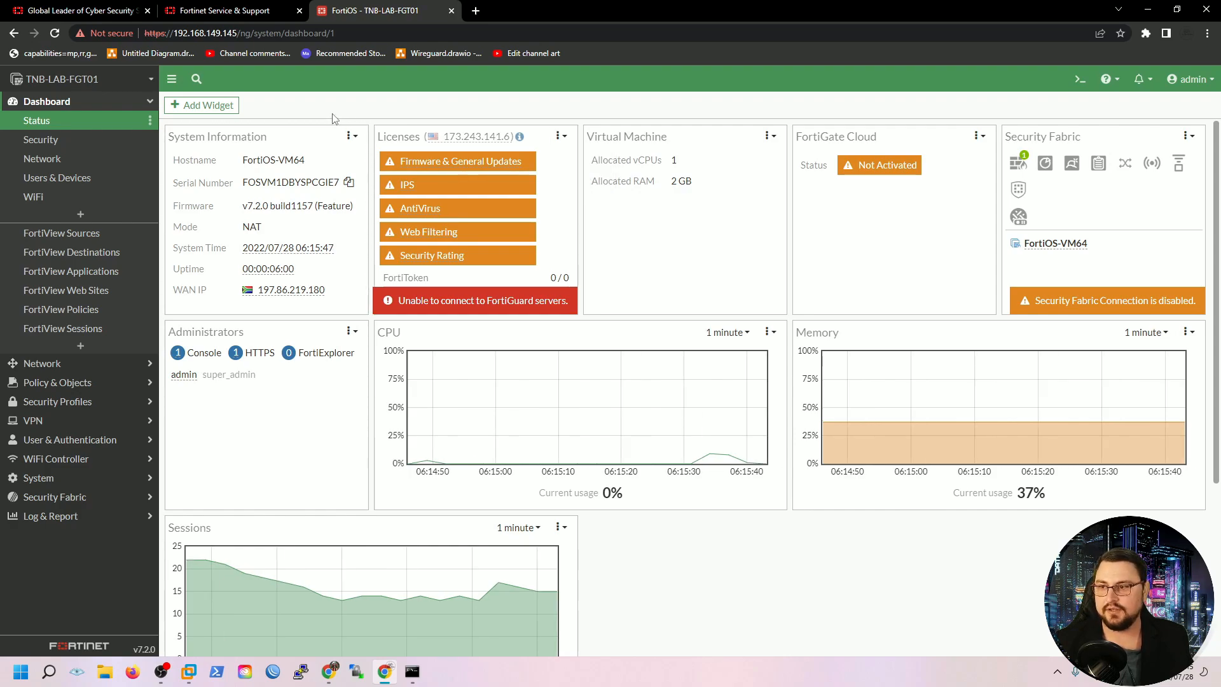
Browse the Add Dashboard Widget catalogue to find Interface Bandwidth
{"action": "left_click", "coordinate": [215, 105]}
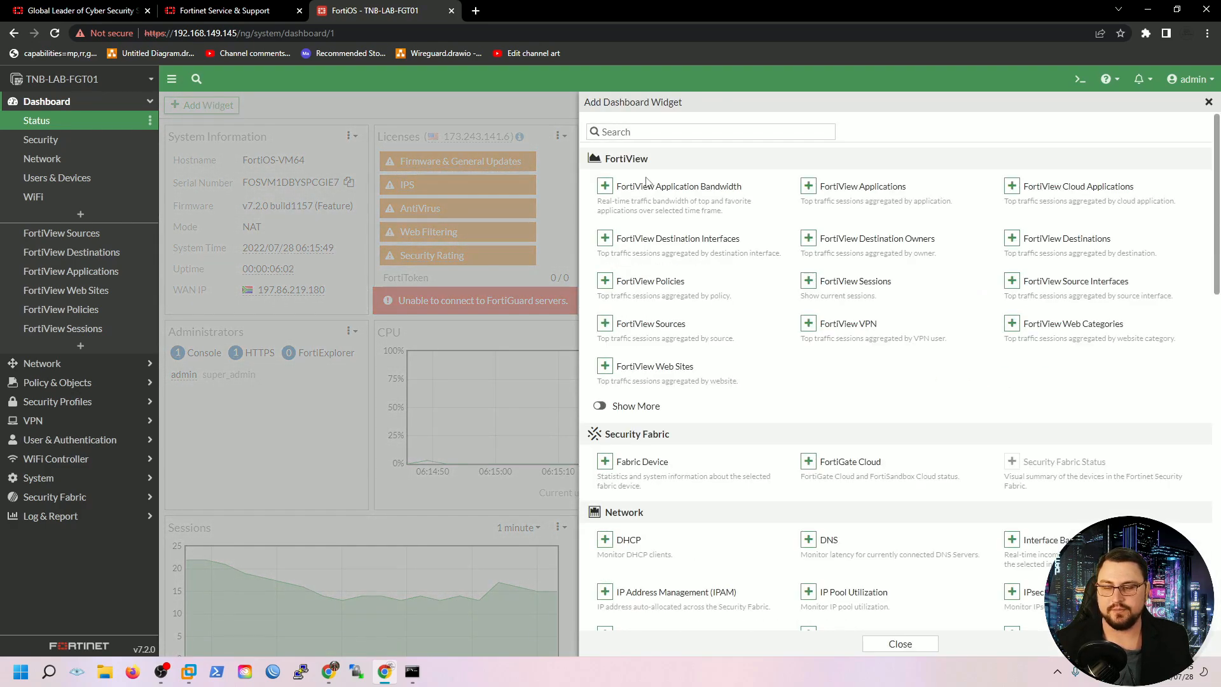
{"action": "scroll", "coordinate": [724, 226], "scroll_direction": "up", "scroll_amount": 4}
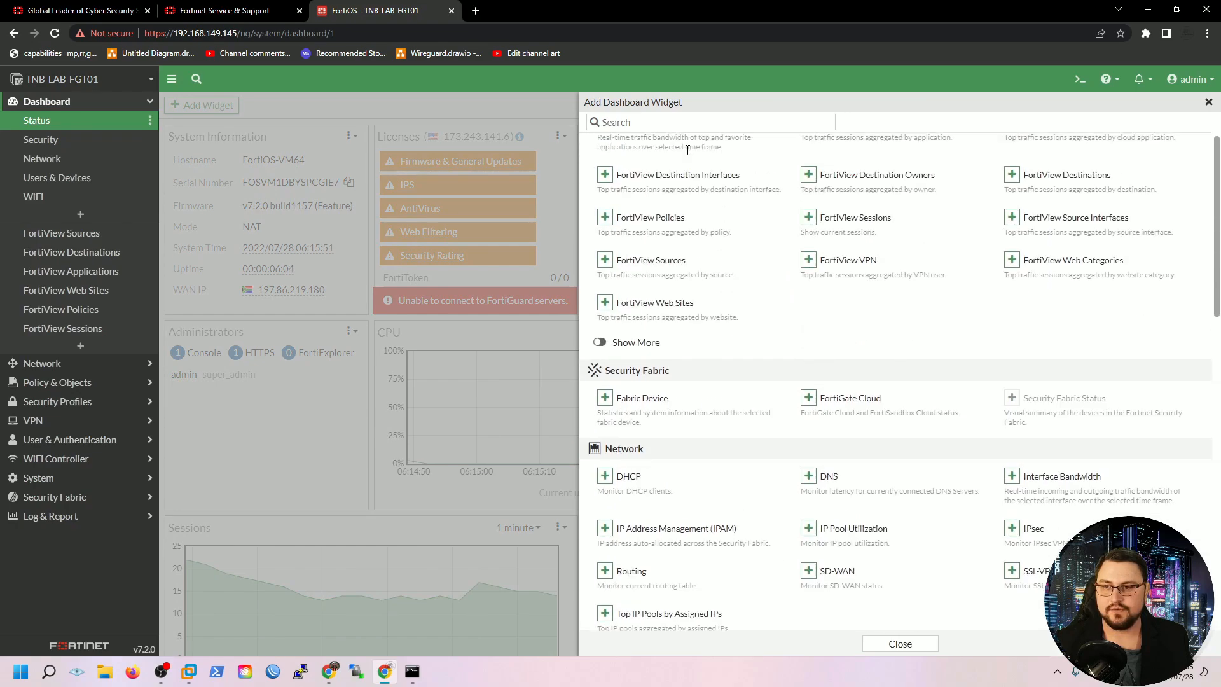
{"action": "scroll", "coordinate": [731, 220], "scroll_direction": "down", "scroll_amount": 4}
{"action": "scroll", "coordinate": [737, 216], "scroll_direction": "up", "scroll_amount": 4}
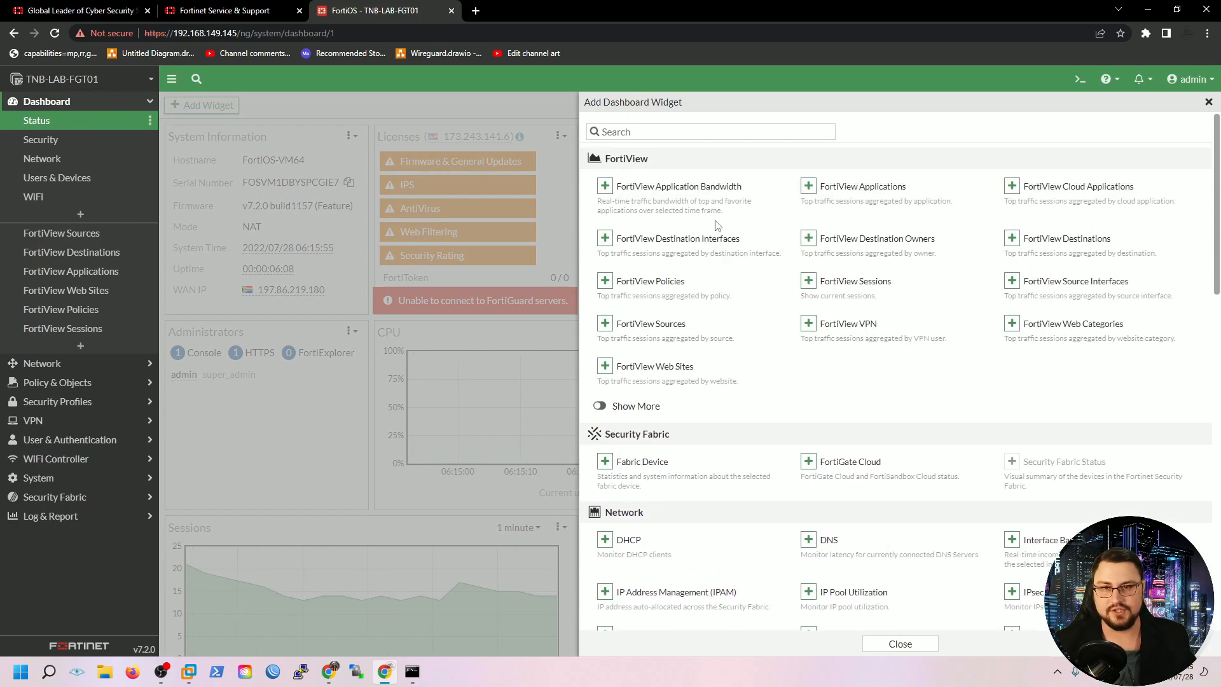
{"action": "scroll", "coordinate": [719, 274], "scroll_direction": "down", "scroll_amount": 1}
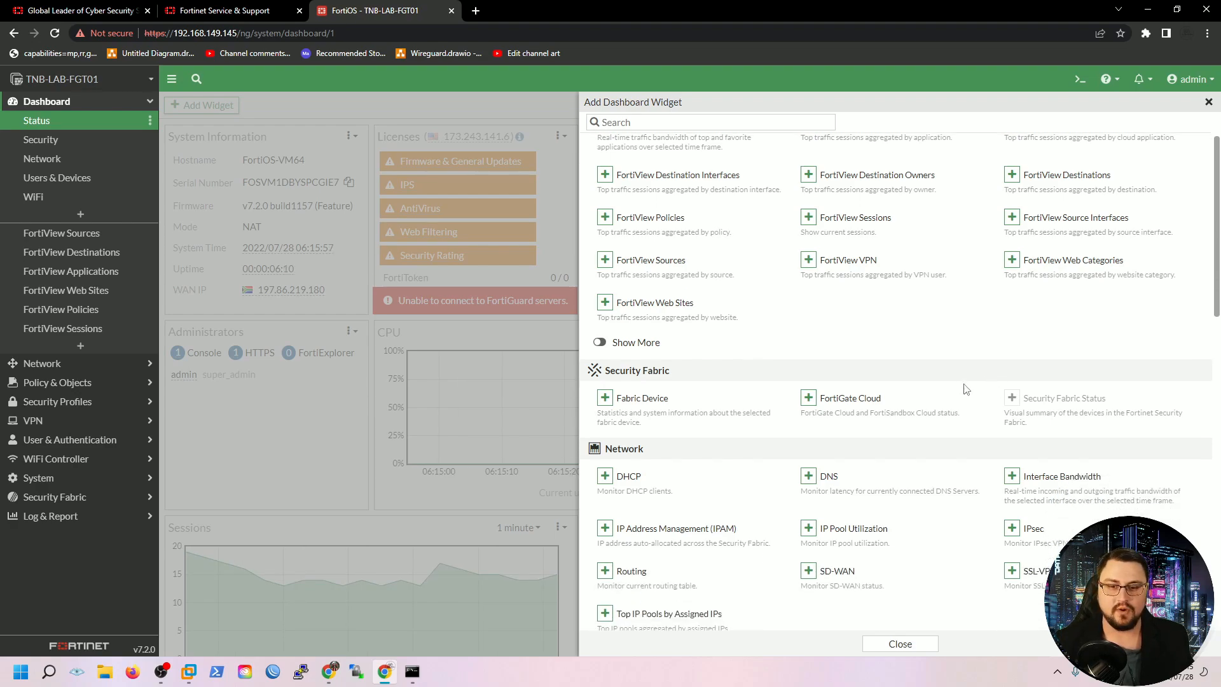
{"action": "scroll", "coordinate": [619, 434], "scroll_direction": "down", "scroll_amount": 1}
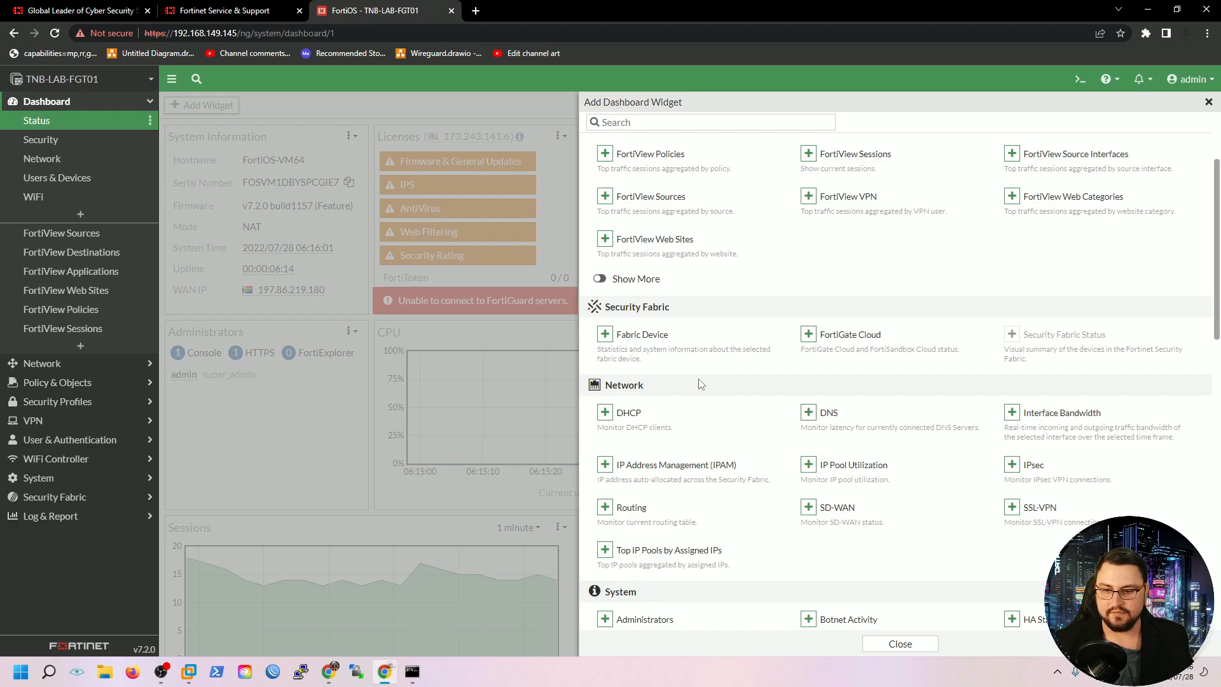
{"action": "scroll", "coordinate": [700, 383], "scroll_direction": "down", "scroll_amount": 6}
{"action": "scroll", "coordinate": [691, 341], "scroll_direction": "up", "scroll_amount": 4}
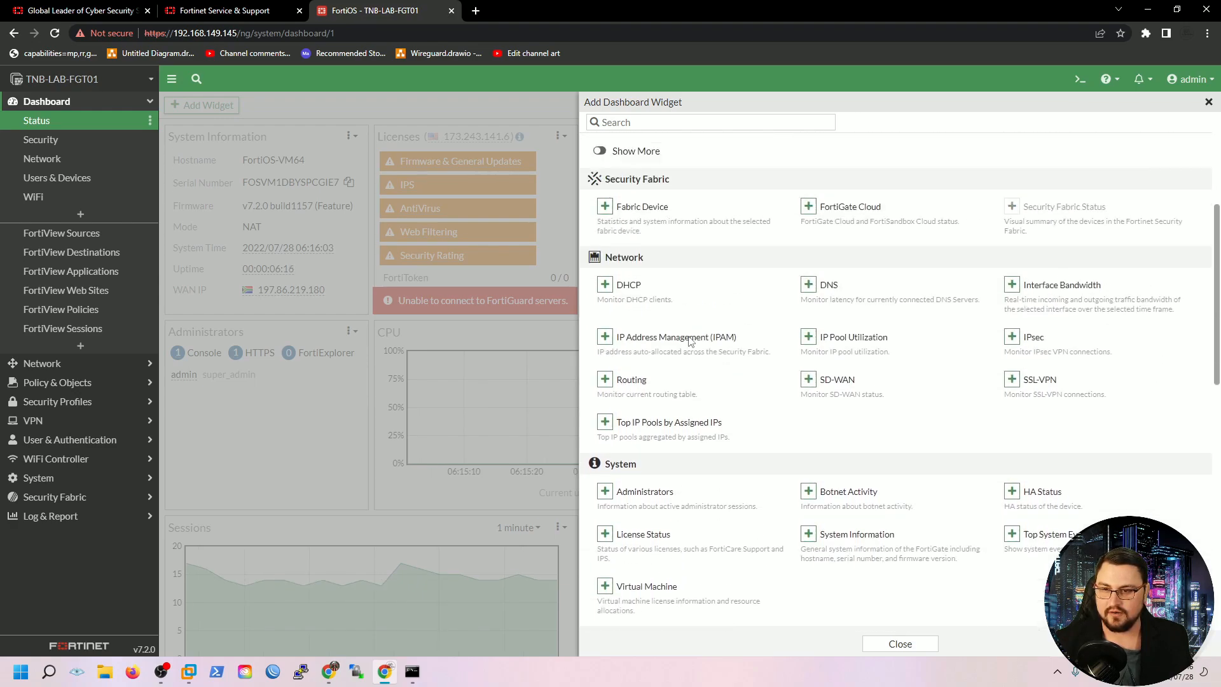
{"action": "scroll", "coordinate": [690, 341], "scroll_direction": "up", "scroll_amount": 4}
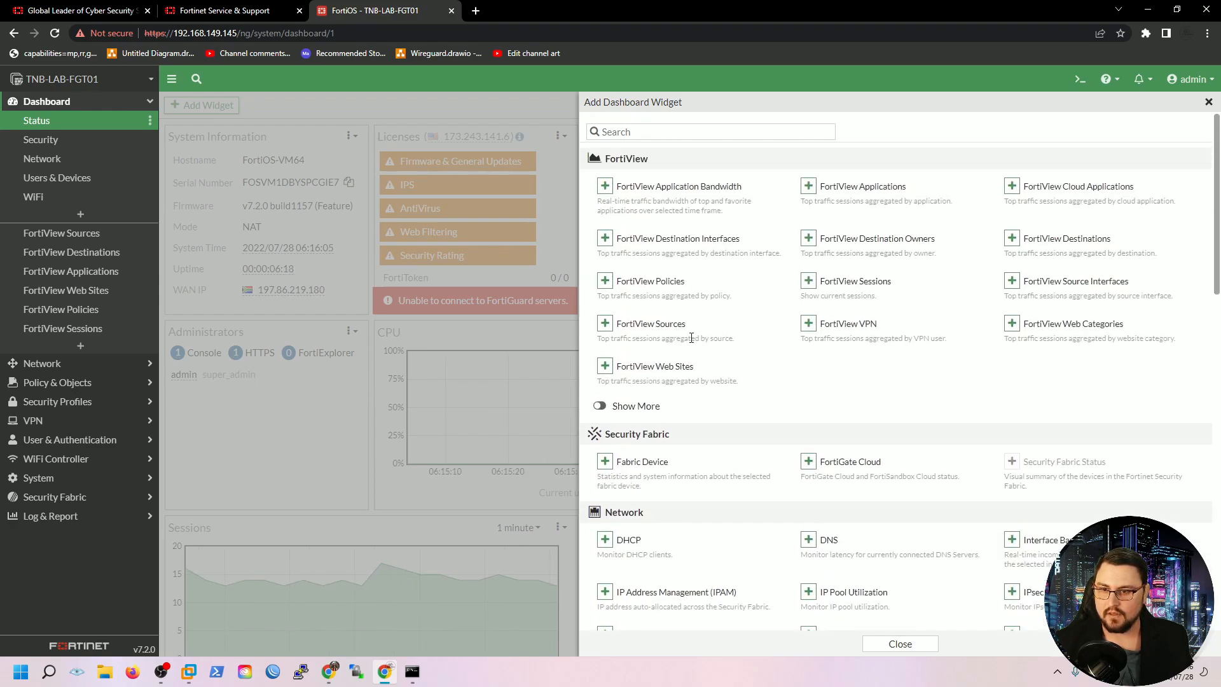
{"action": "scroll", "coordinate": [691, 340], "scroll_direction": "down", "scroll_amount": 2}
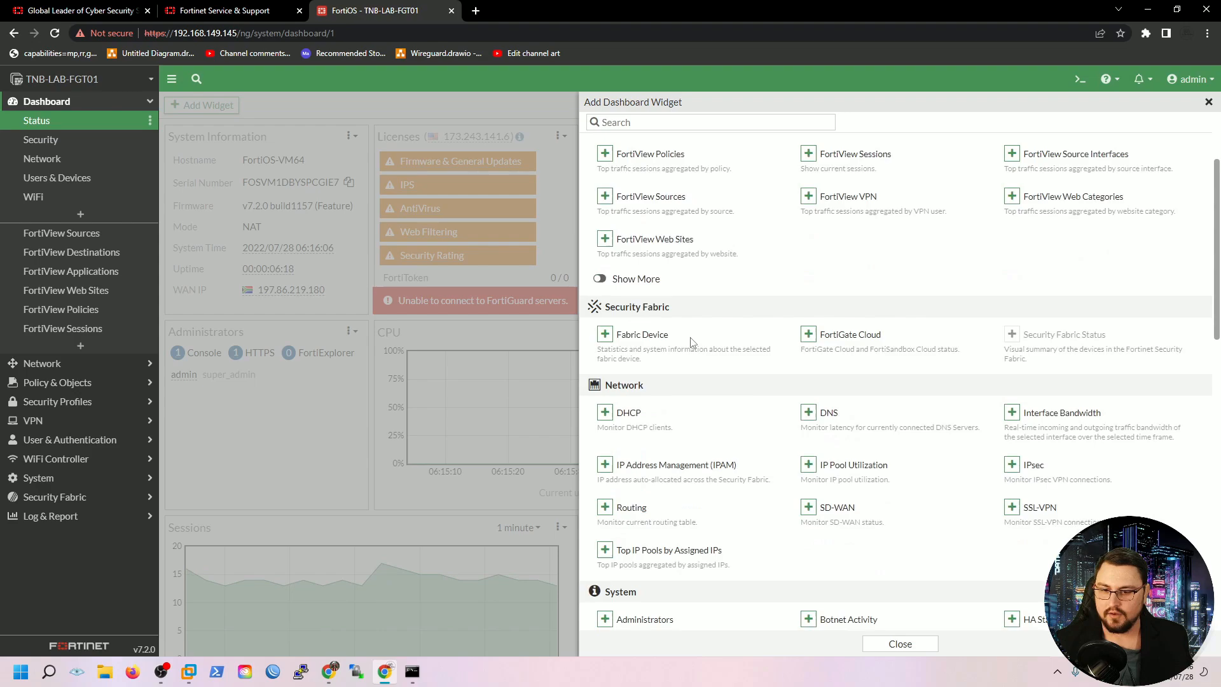
Add an Interface Bandwidth widget monitoring port1 and close the catalogue
{"action": "left_click", "coordinate": [1011, 413]}
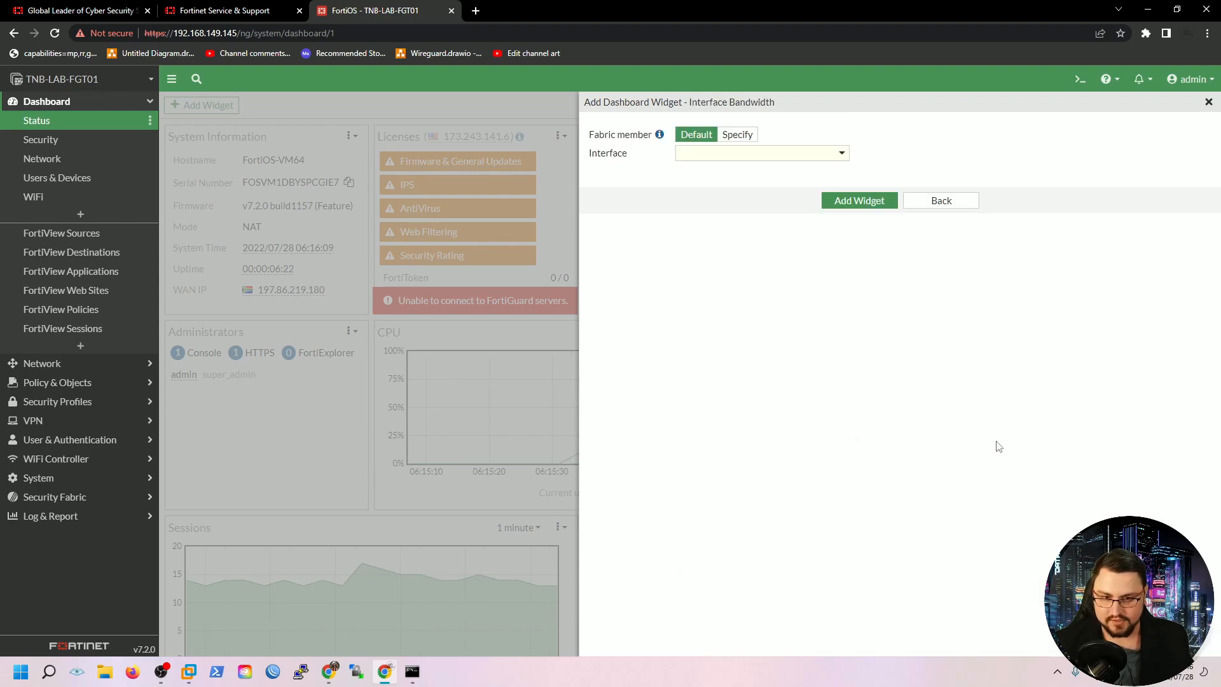
{"action": "left_click", "coordinate": [840, 154]}
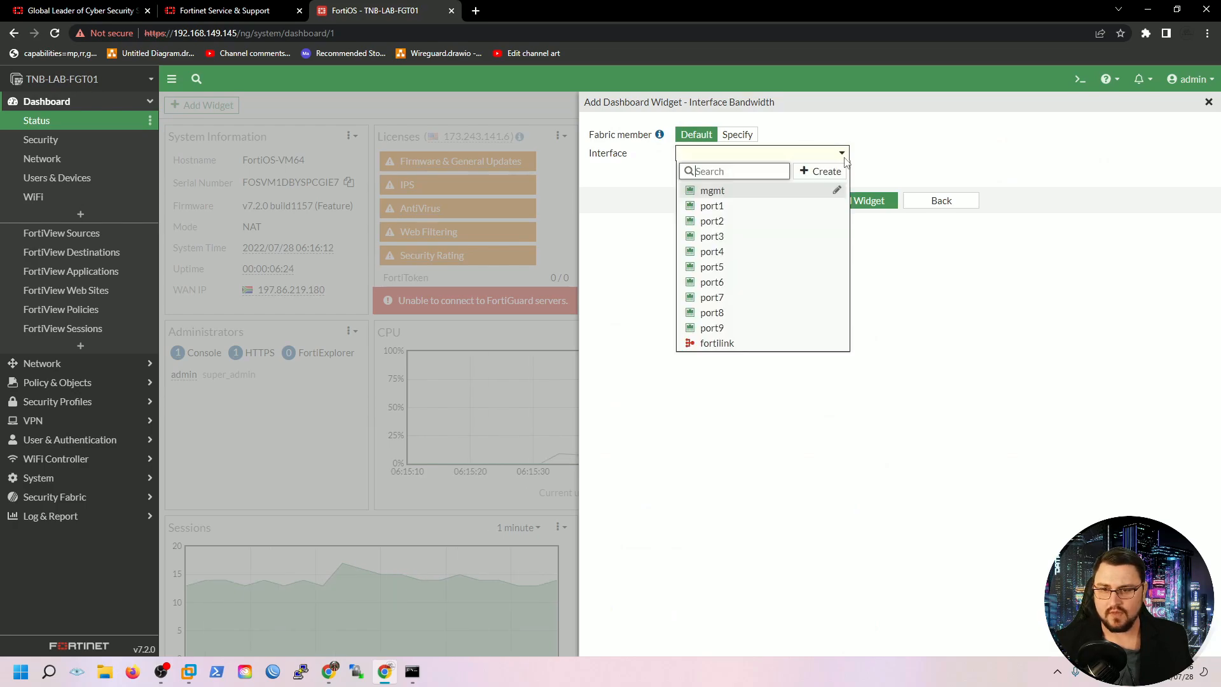
{"action": "left_click", "coordinate": [794, 211]}
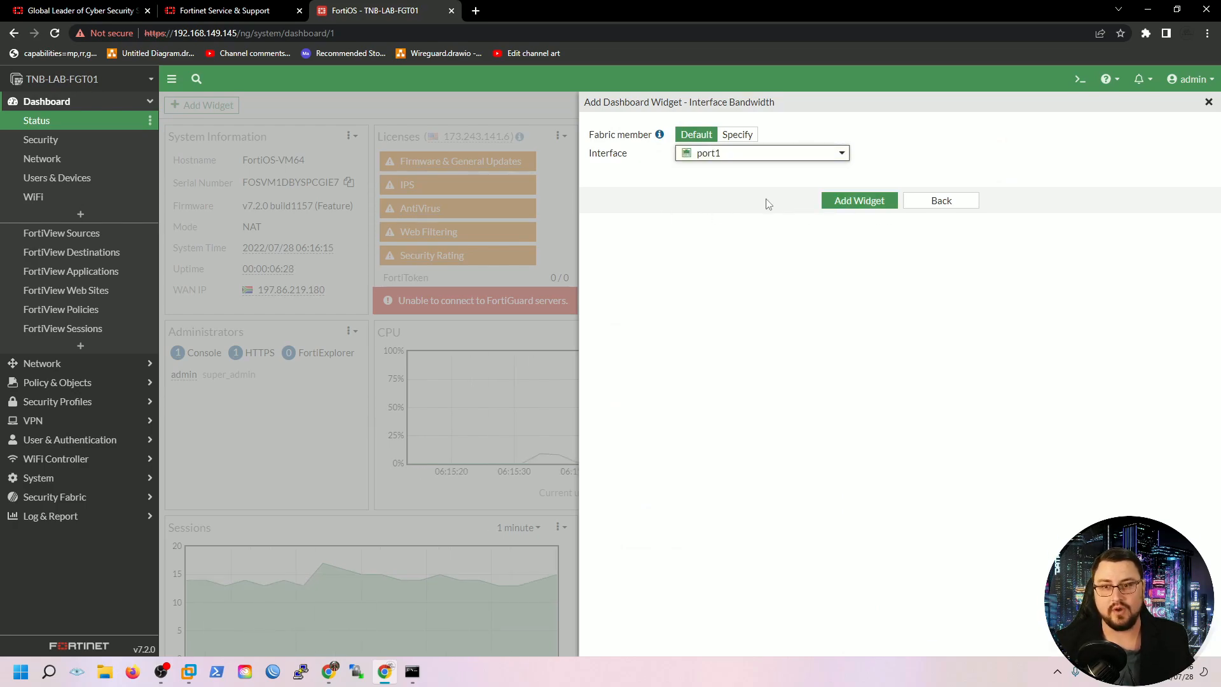
{"action": "left_click", "coordinate": [852, 202]}
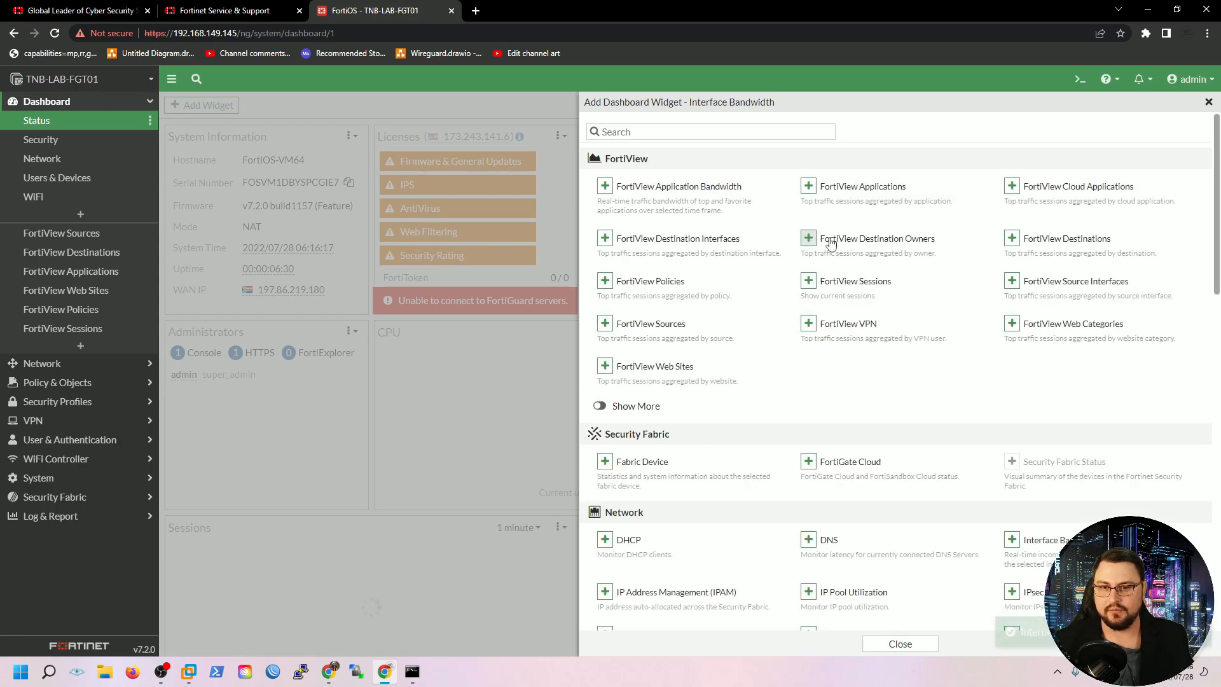
{"action": "left_click", "coordinate": [1208, 103]}
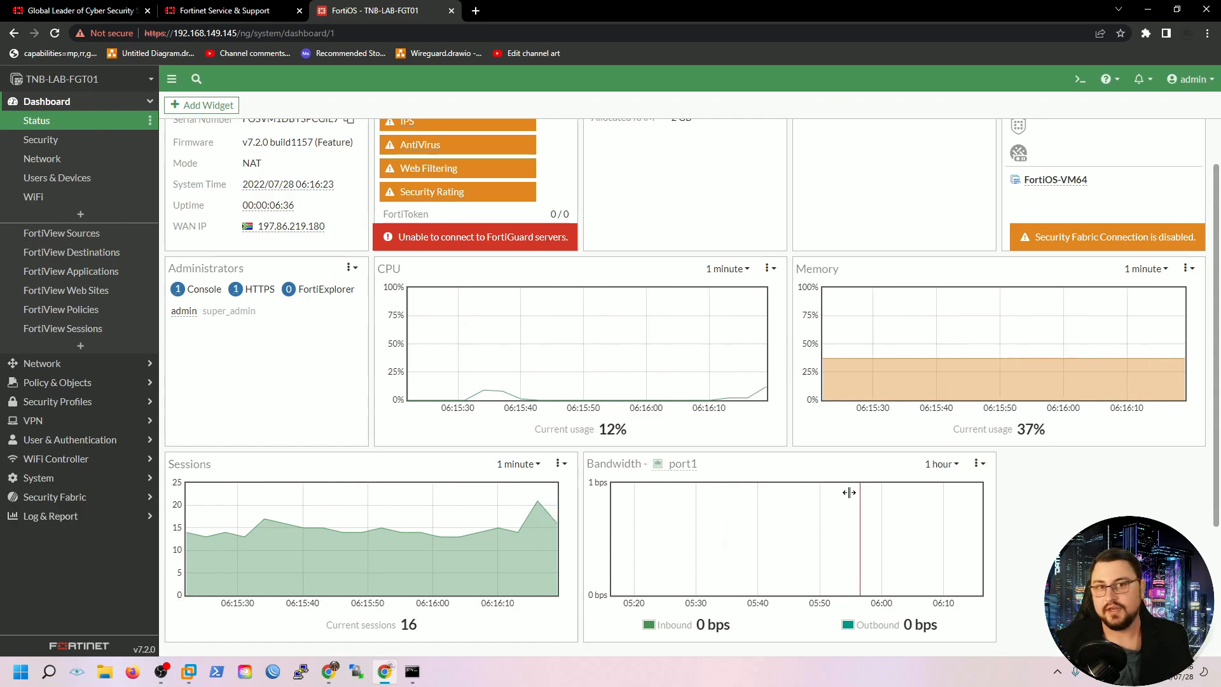
{"action": "scroll", "coordinate": [852, 547], "scroll_direction": "up", "scroll_amount": 1}
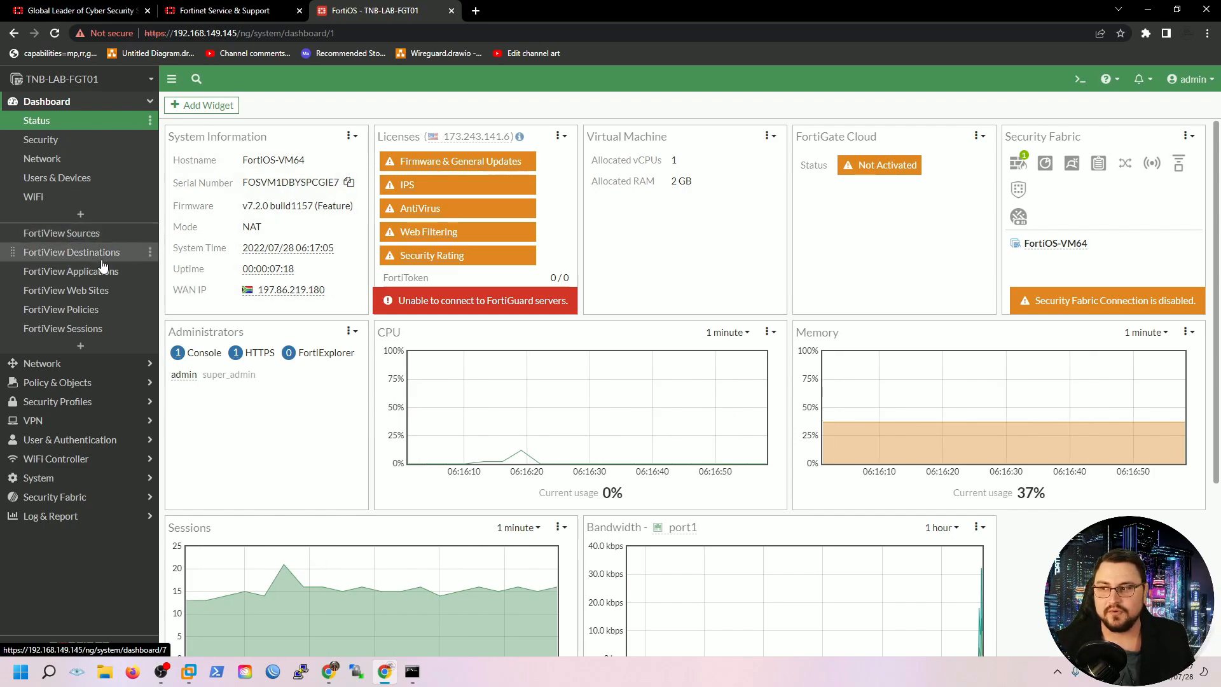
Expand the Network dashboard's Routing widget showing the default route via 192.168.149.2
{"action": "left_click", "coordinate": [108, 233]}
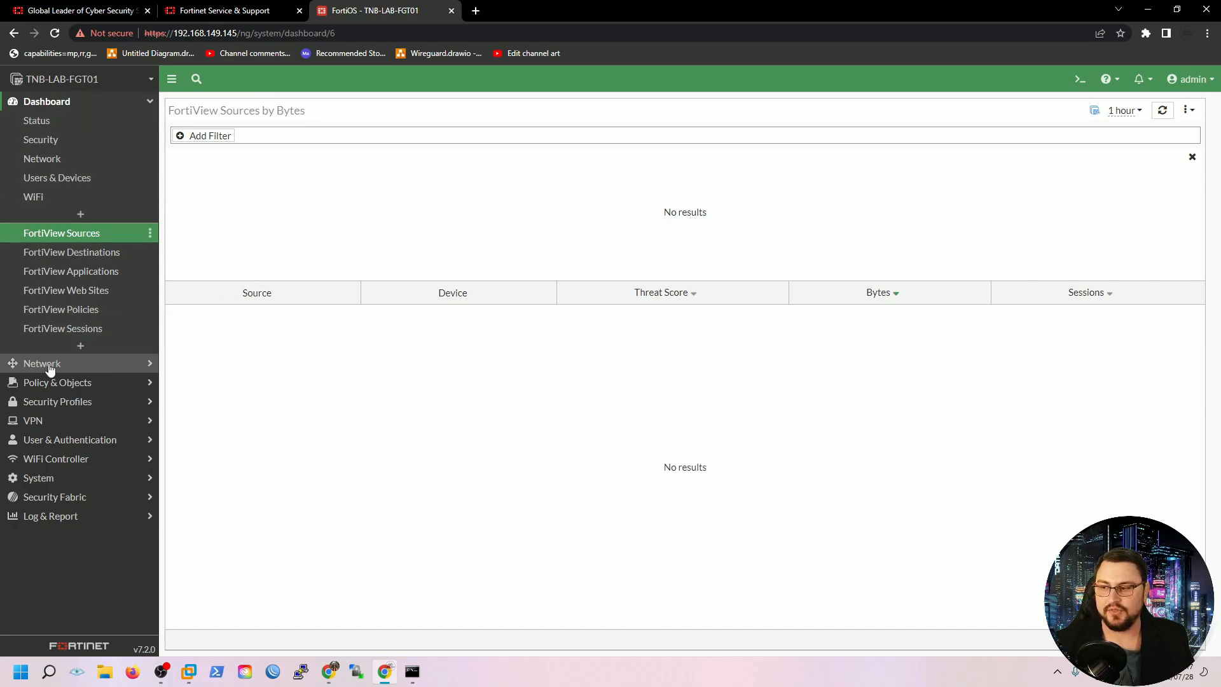
{"action": "left_click", "coordinate": [40, 167]}
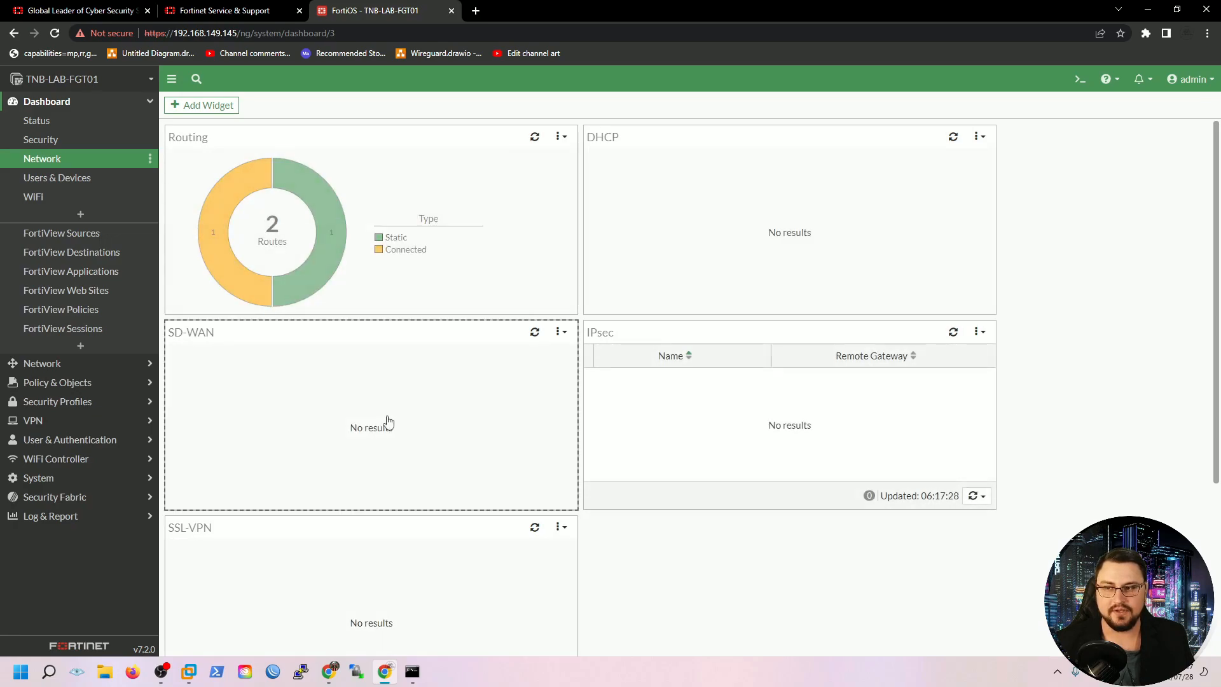
{"action": "left_click", "coordinate": [381, 236]}
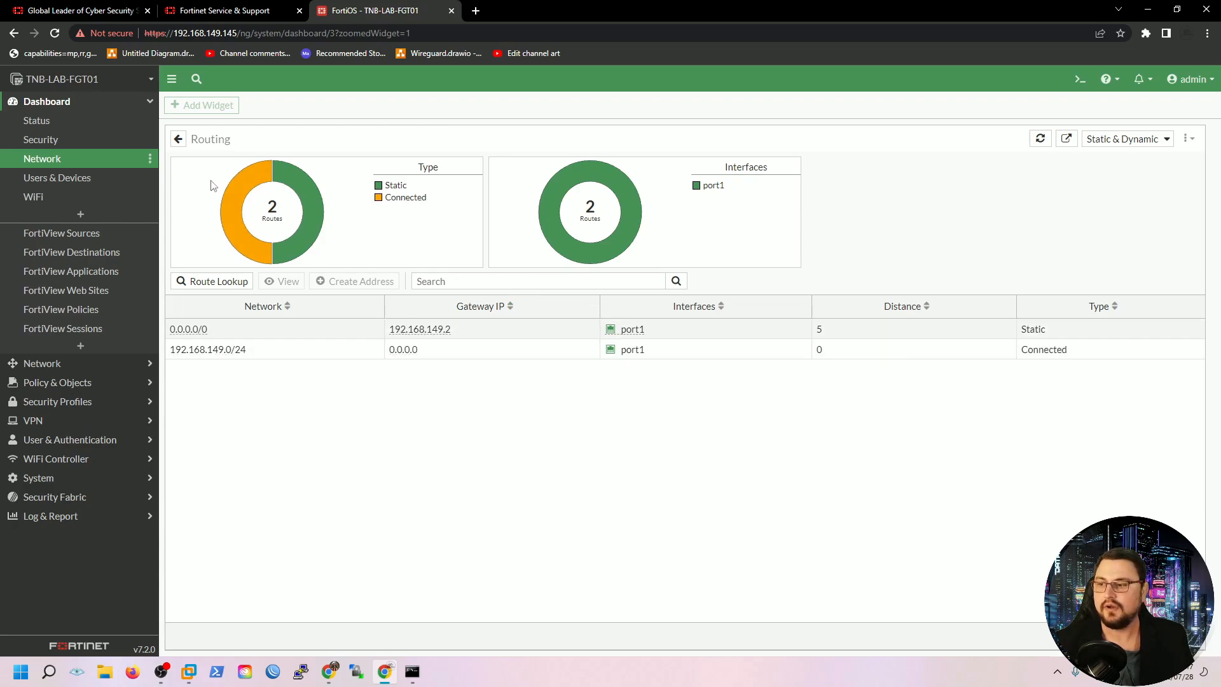
{"action": "left_click", "coordinate": [49, 363]}
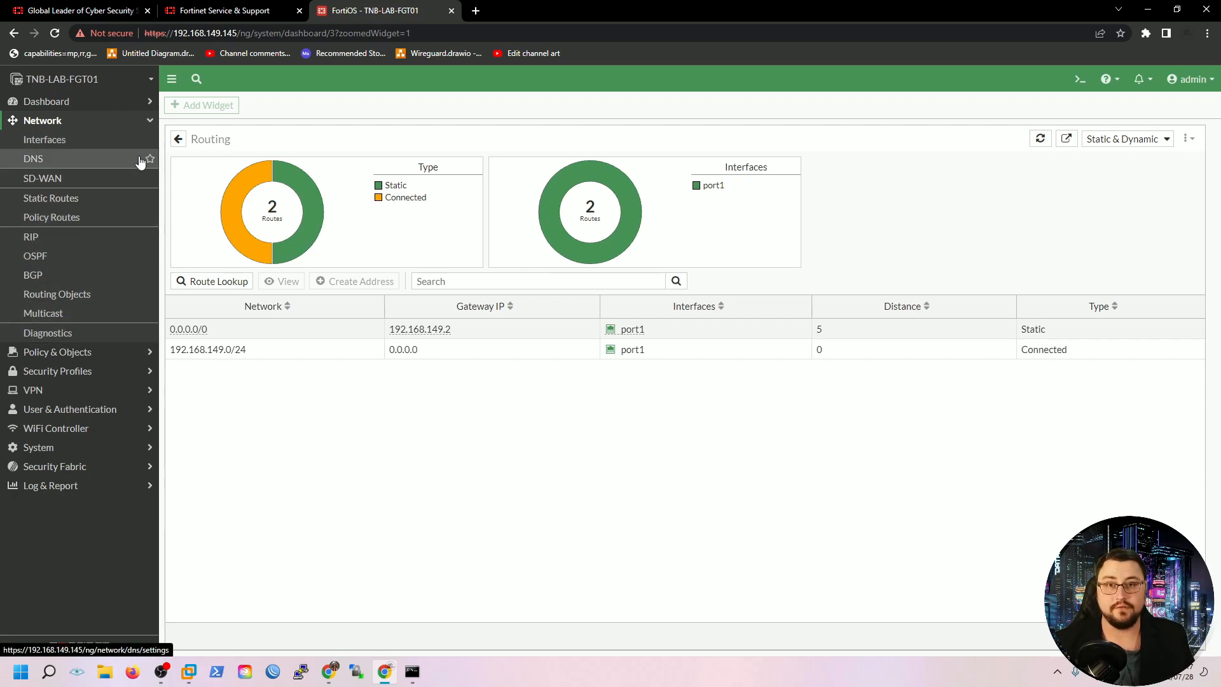
Go to Network > Interfaces and select the port2 row
{"action": "left_click", "coordinate": [76, 141]}
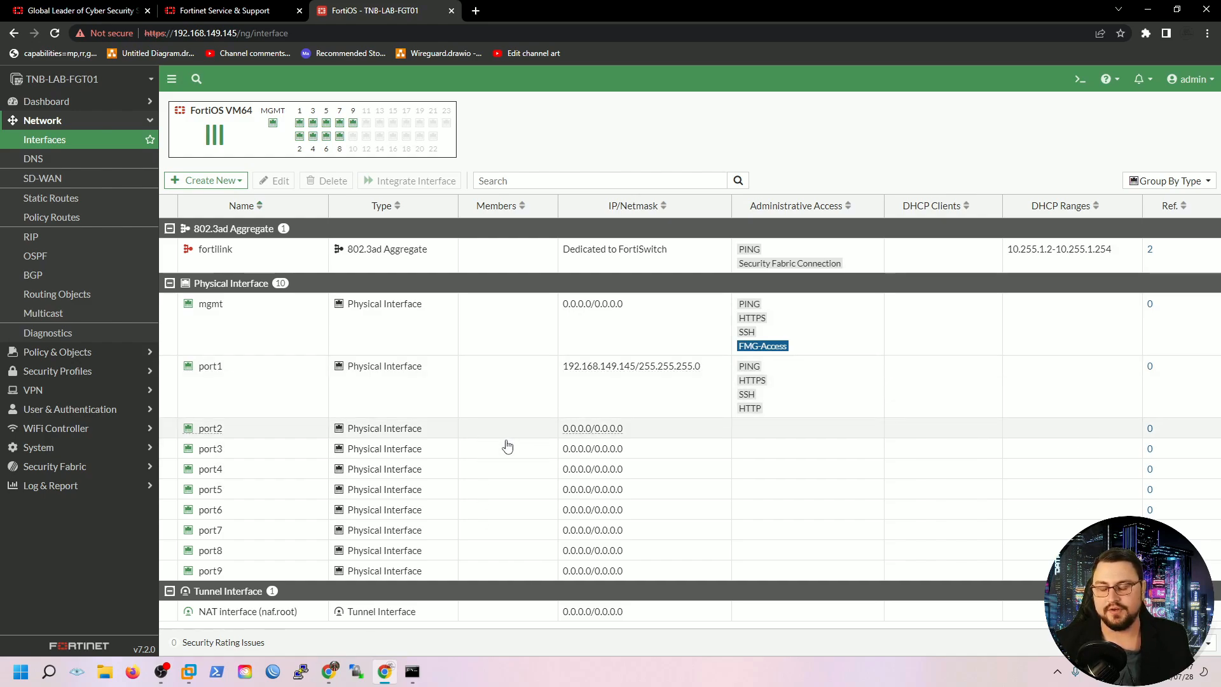
{"action": "left_click", "coordinate": [239, 427]}
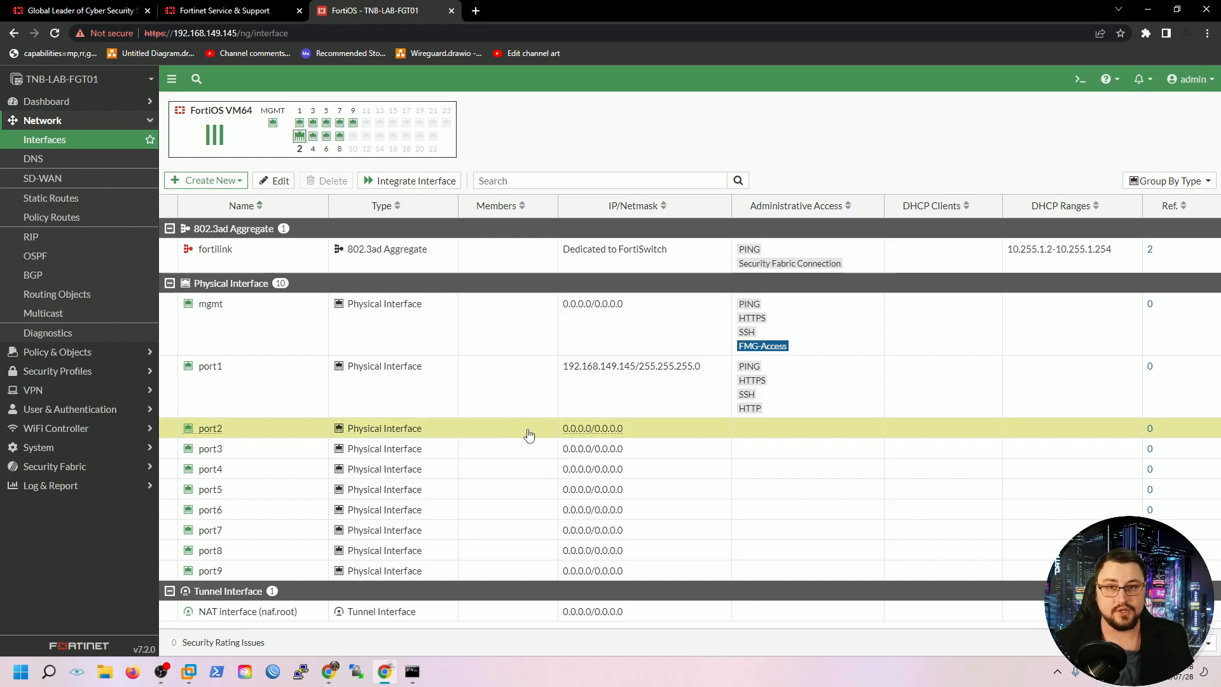
Open port2's settings and enter the alias LAN
{"action": "double_click", "coordinate": [510, 439]}
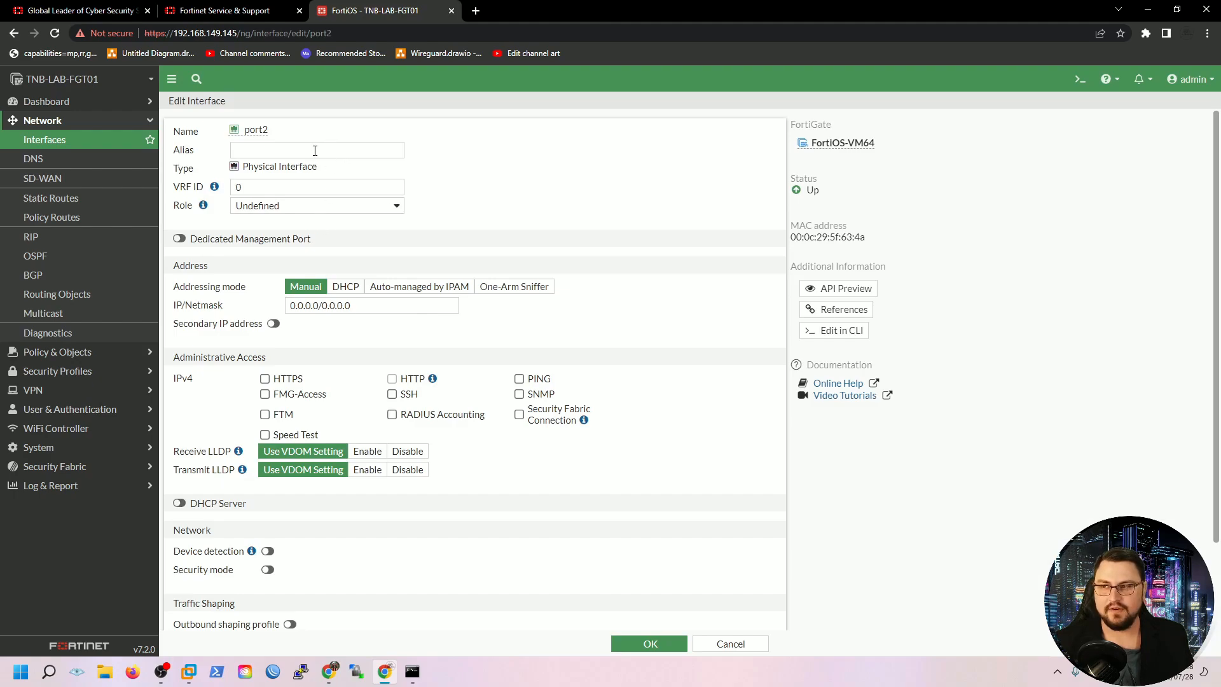
{"action": "left_click", "coordinate": [255, 151]}
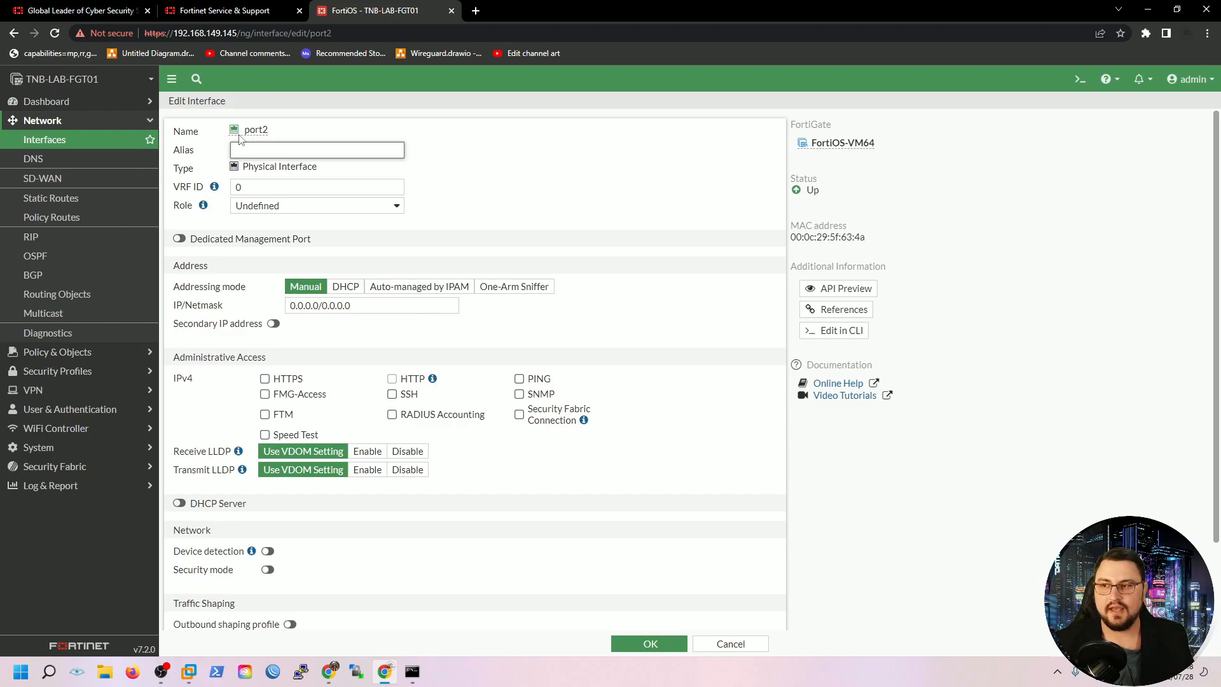
{"action": "left_click_drag", "start_coordinate": [244, 130], "coordinate": [261, 129]}
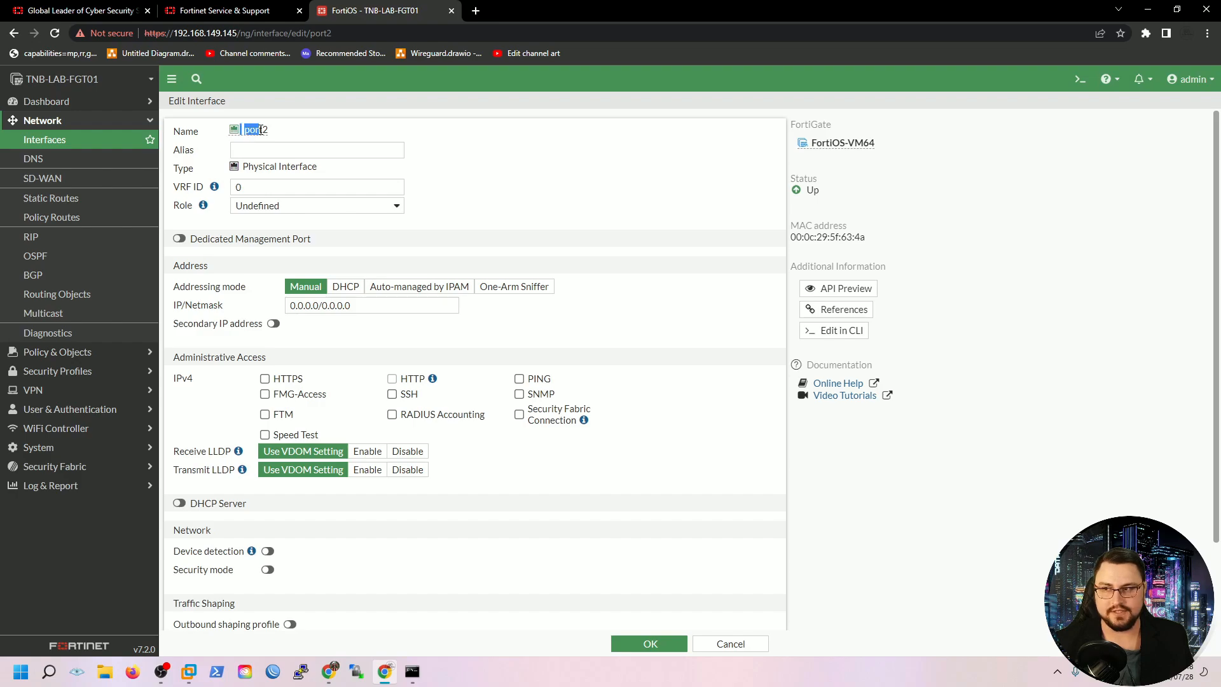
{"action": "left_click", "coordinate": [258, 150]}
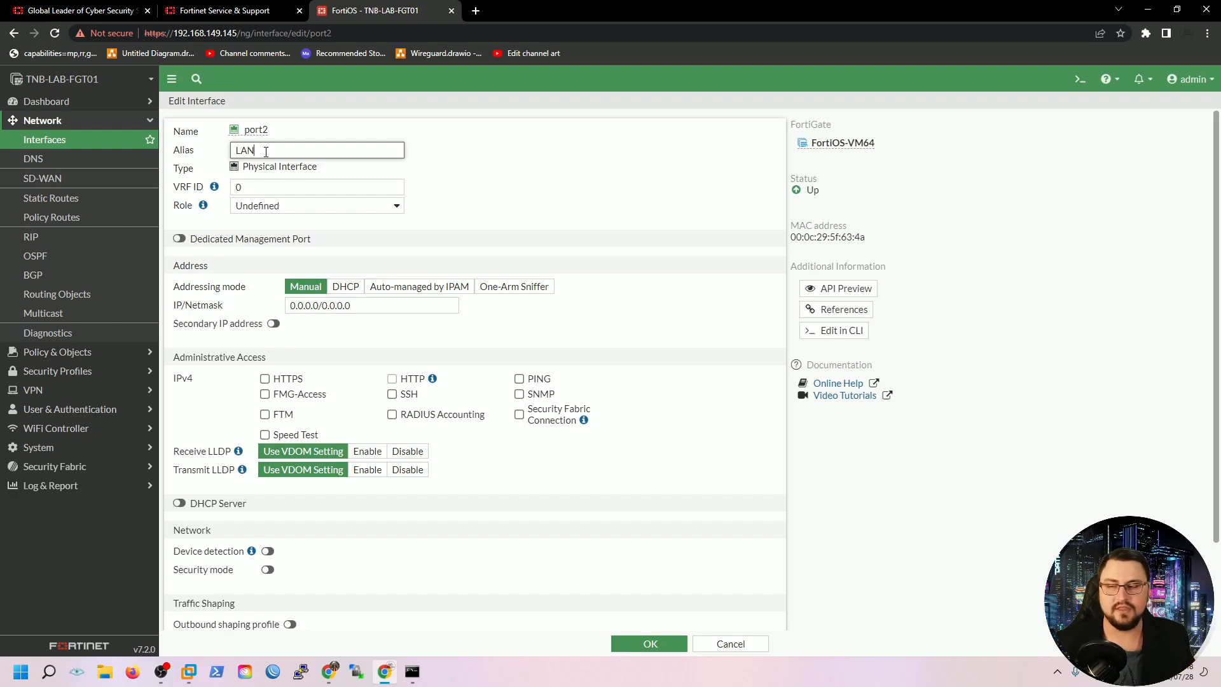
Replace port2's empty 0.0.0.0/0.0.0.0 address with 192.168.0.1/24
{"action": "scroll", "coordinate": [368, 218], "scroll_direction": "down", "scroll_amount": 2}
{"action": "scroll", "coordinate": [367, 218], "scroll_direction": "up", "scroll_amount": 2}
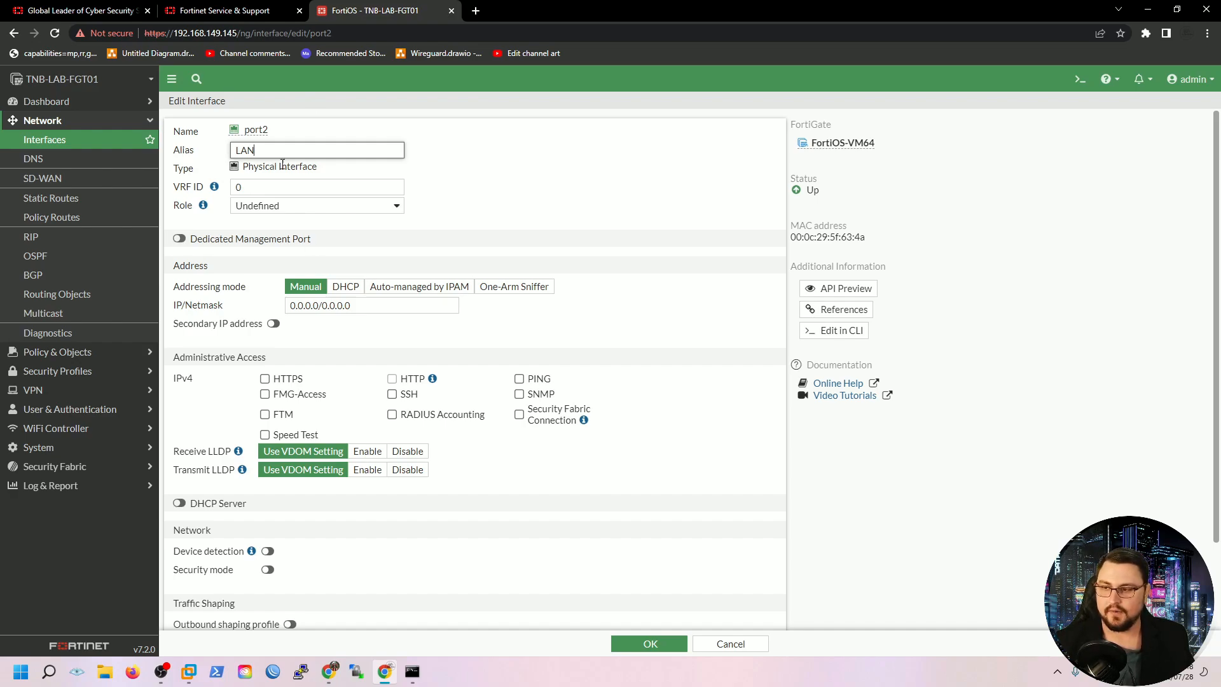
{"action": "scroll", "coordinate": [274, 216], "scroll_direction": "down", "scroll_amount": 1}
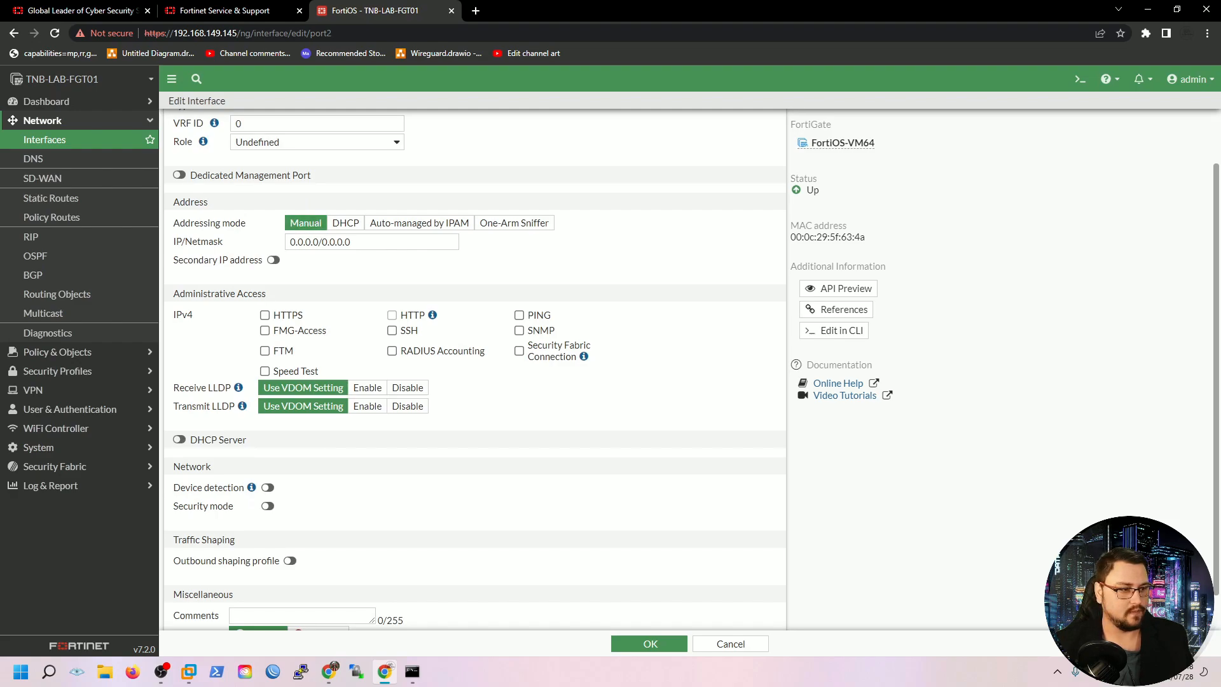
{"action": "left_click_drag", "start_coordinate": [381, 244], "coordinate": [201, 253]}
{"action": "type", "text": "192"}
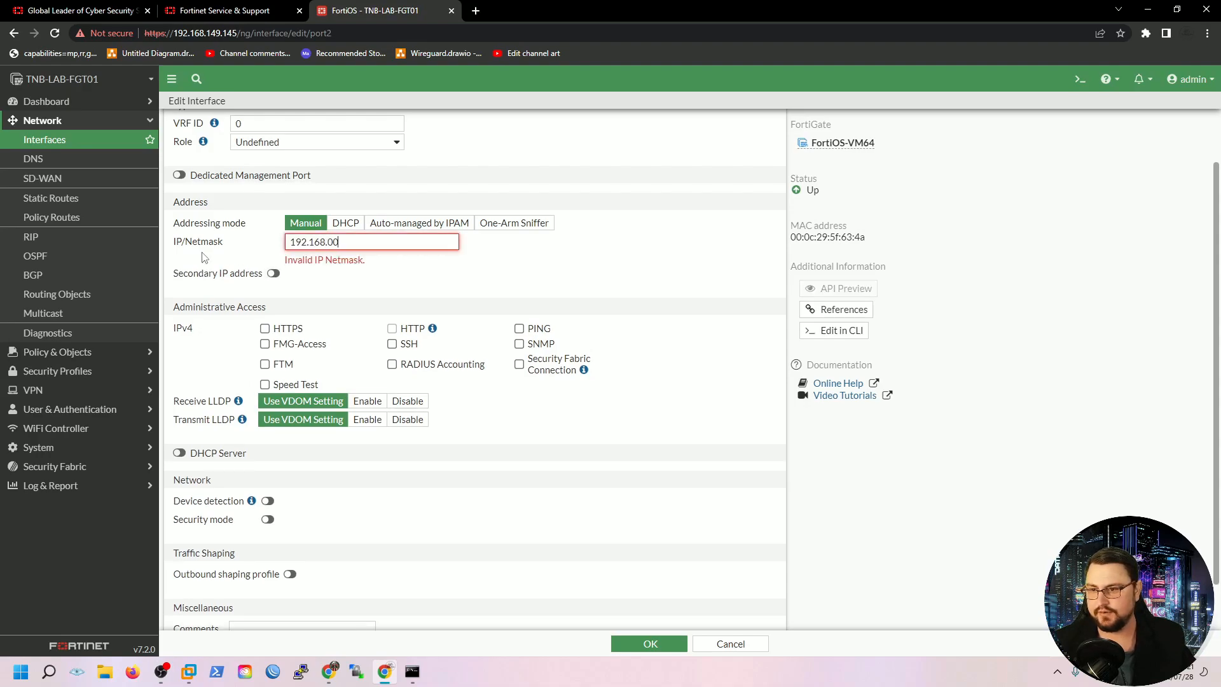
{"action": "type", "text": ".168.0.1/24"}
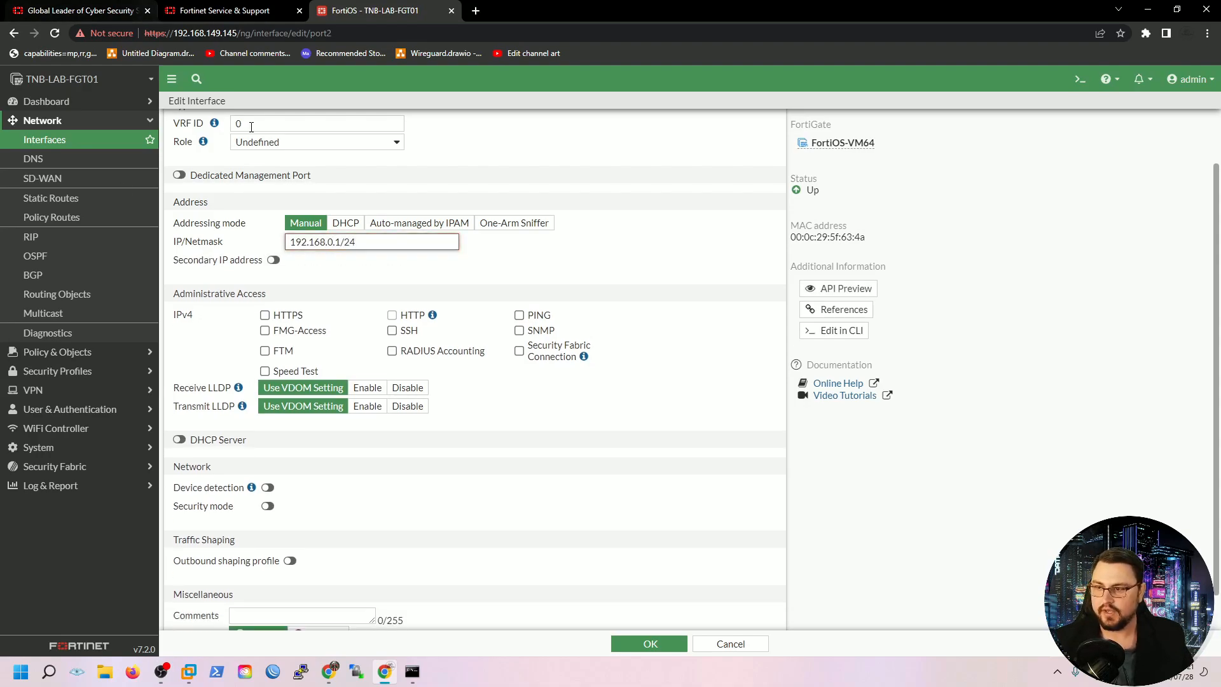
Allow HTTPS, HTTP, PING and SSH management access on port2
{"action": "scroll", "coordinate": [443, 388], "scroll_direction": "up", "scroll_amount": 1}
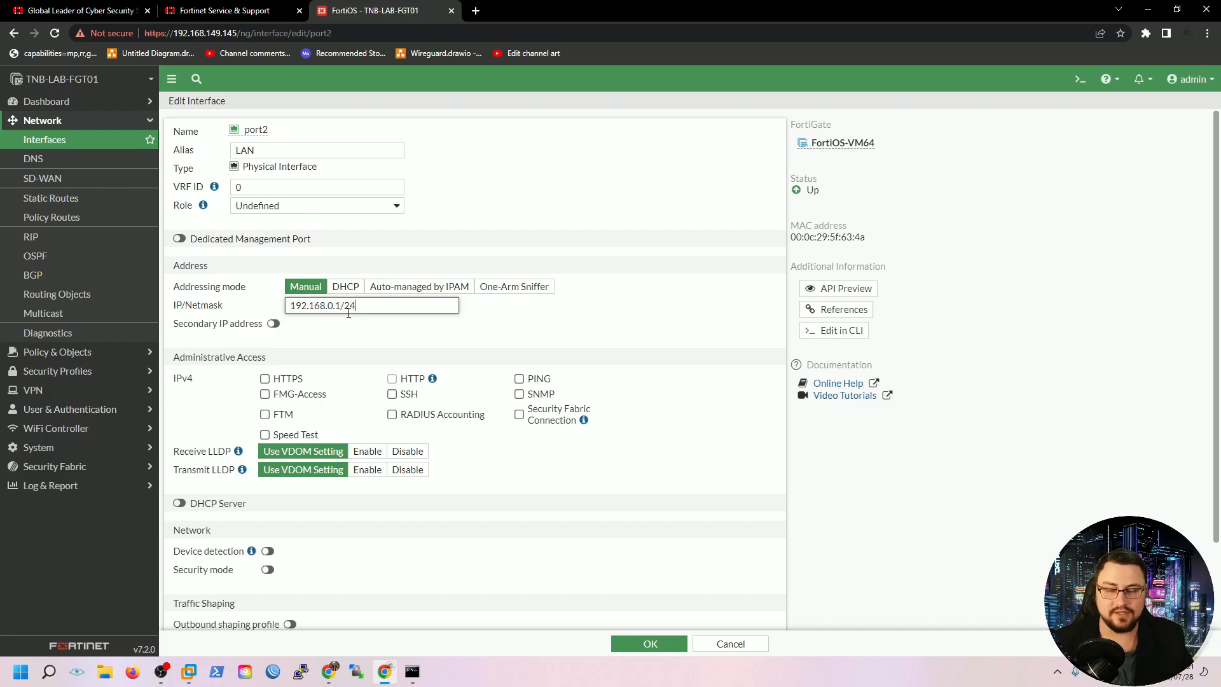
{"action": "scroll", "coordinate": [297, 305], "scroll_direction": "down", "scroll_amount": 1}
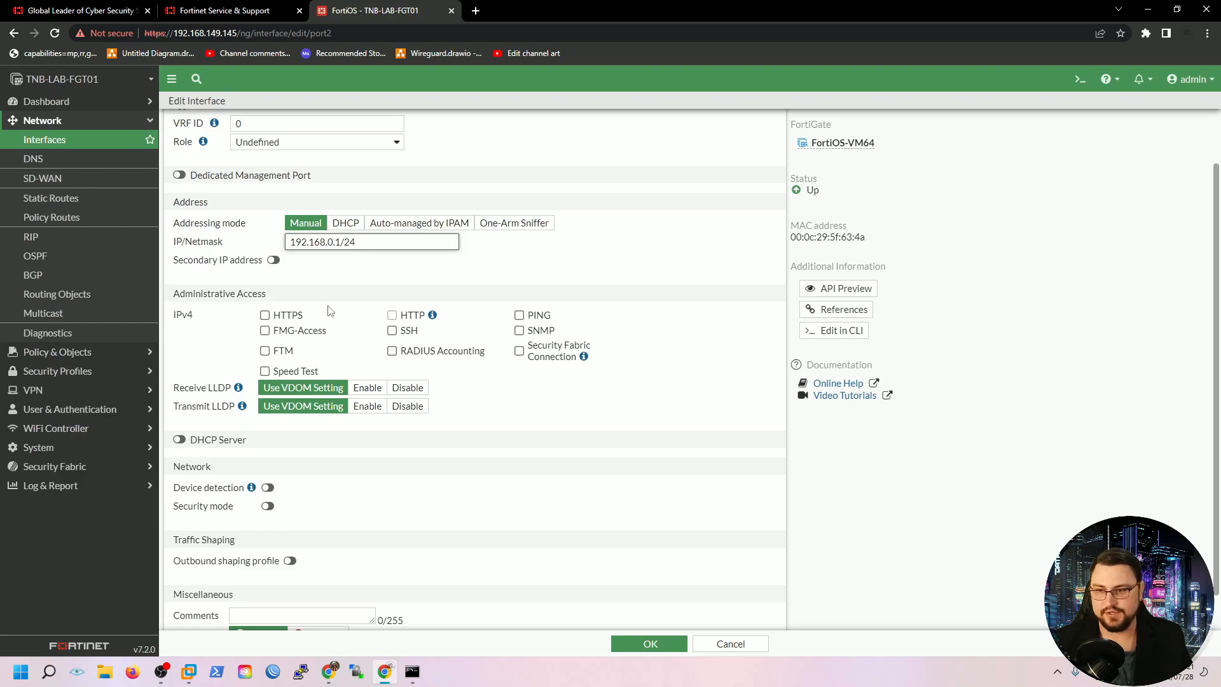
{"action": "left_click", "coordinate": [264, 315]}
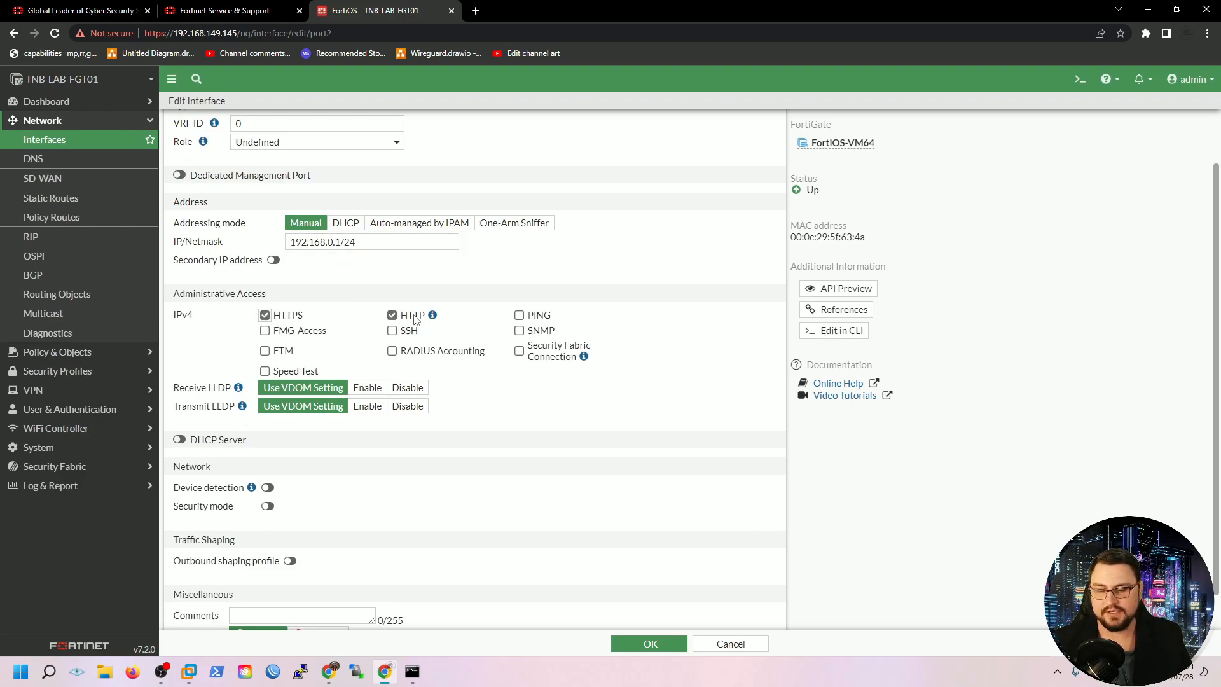
{"action": "left_click", "coordinate": [518, 315]}
{"action": "left_click", "coordinate": [392, 331]}
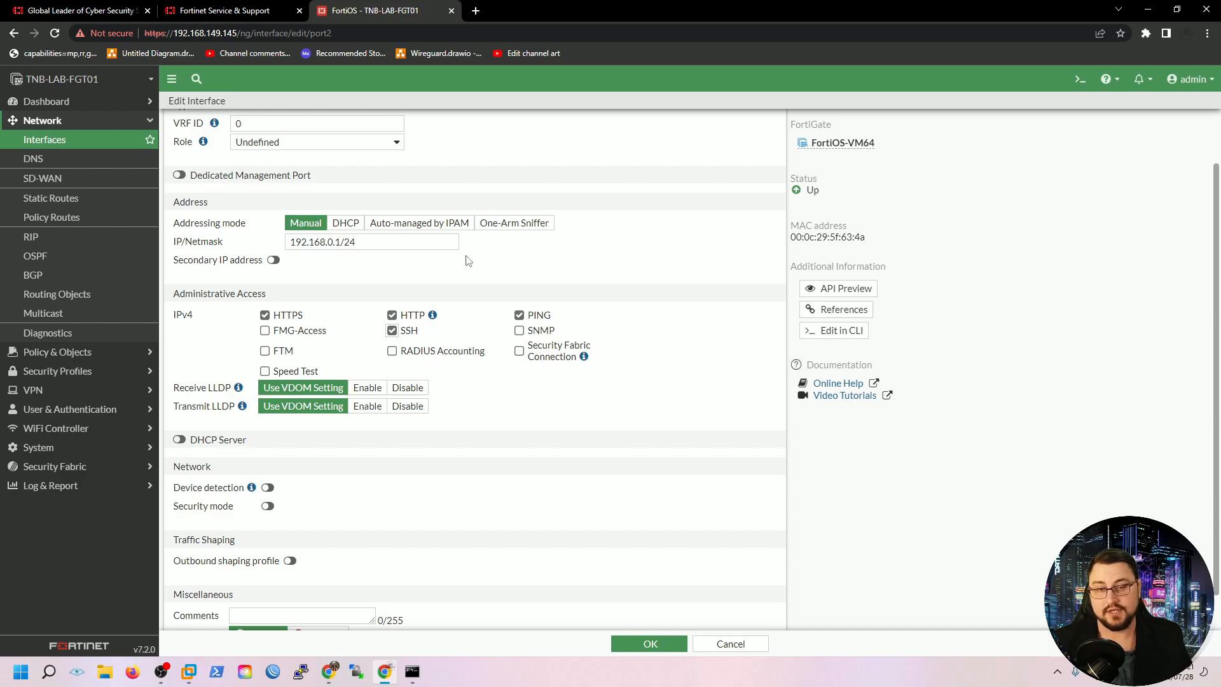
{"action": "scroll", "coordinate": [445, 343], "scroll_direction": "down", "scroll_amount": 1}
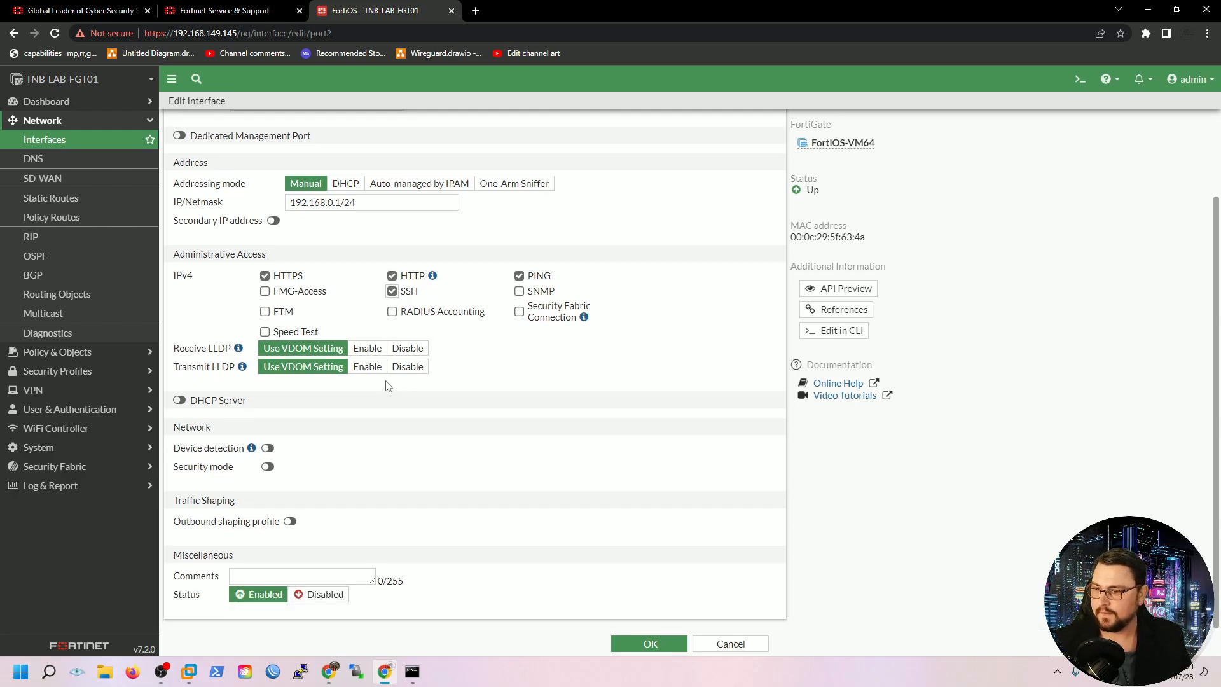
Enable port2's DHCP server and check its range 192.168.0.2–192.168.0.254
{"action": "left_click", "coordinate": [179, 400]}
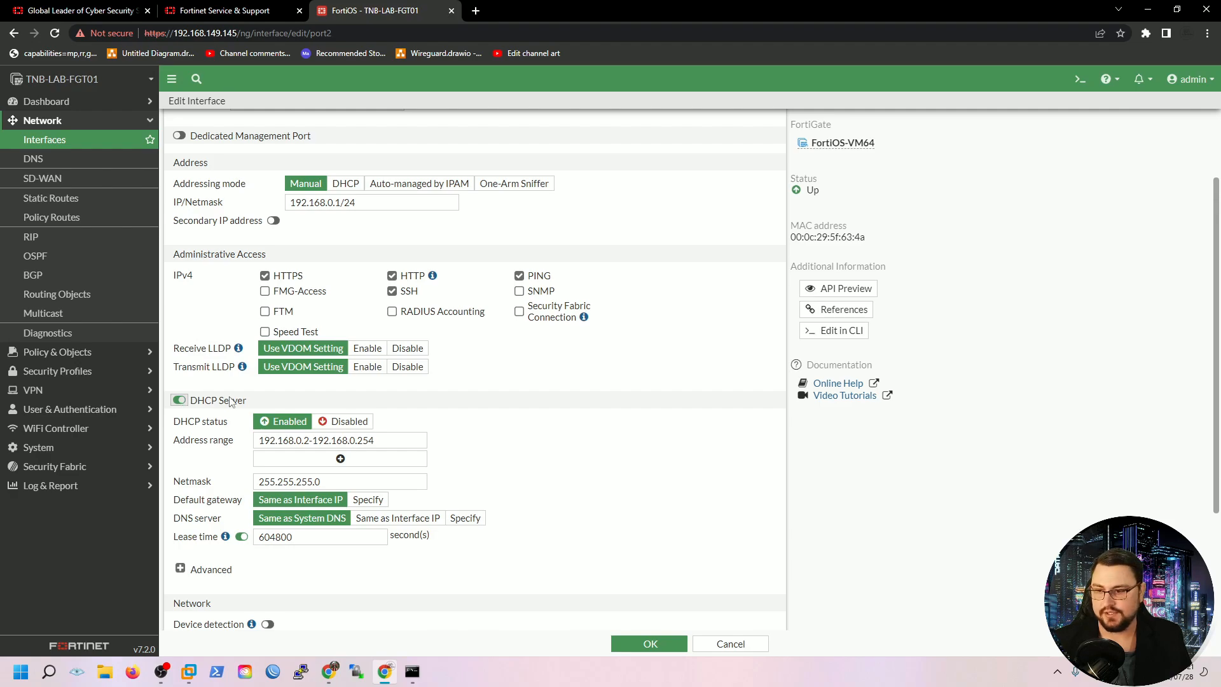
{"action": "triple_click", "coordinate": [299, 439]}
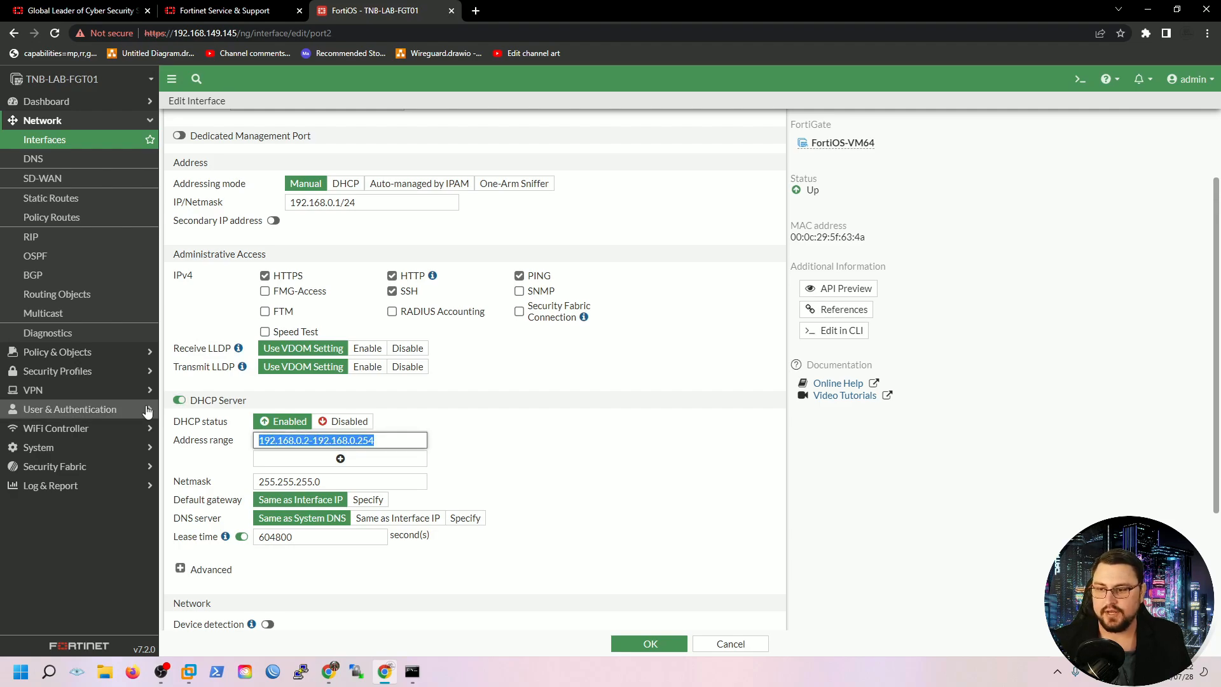
{"action": "left_click", "coordinate": [307, 440]}
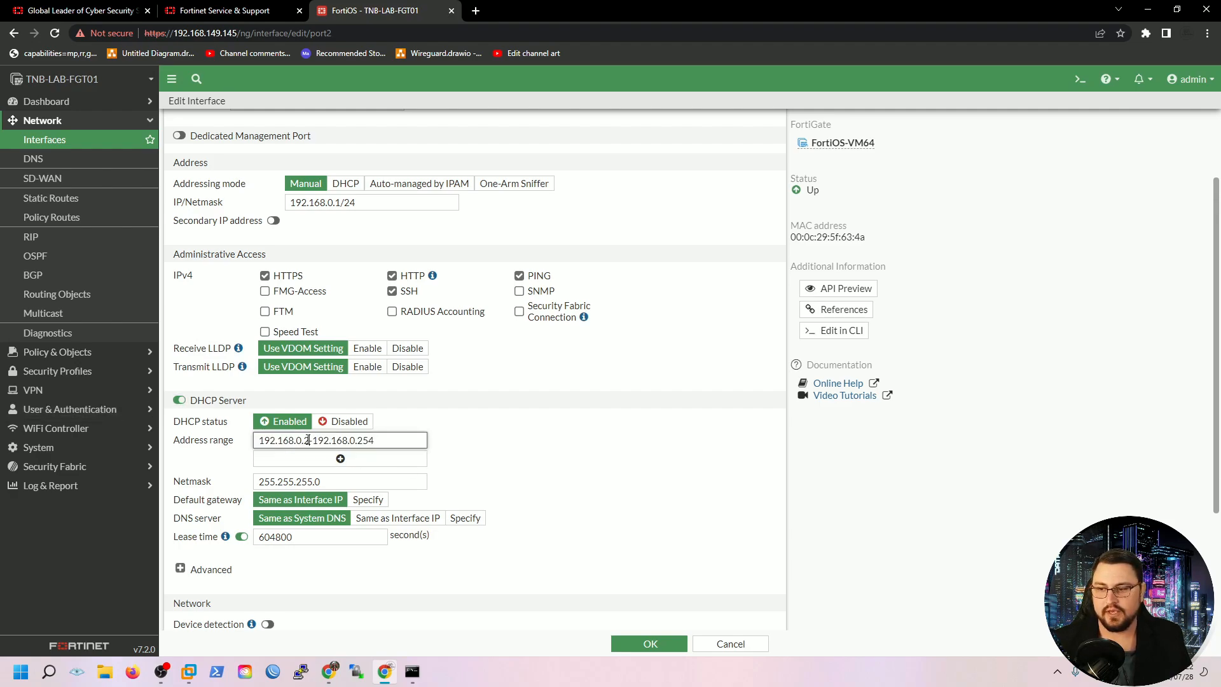
{"action": "left_click_drag", "start_coordinate": [284, 437], "coordinate": [263, 436]}
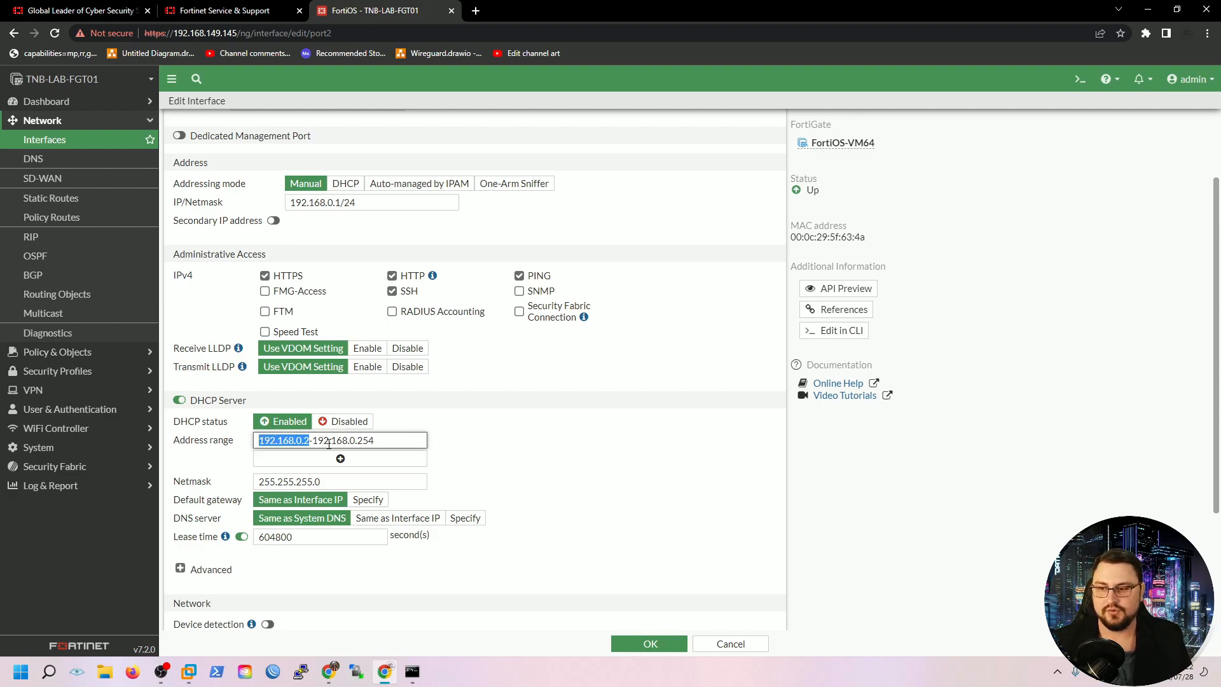
{"action": "scroll", "coordinate": [337, 471], "scroll_direction": "down", "scroll_amount": 1}
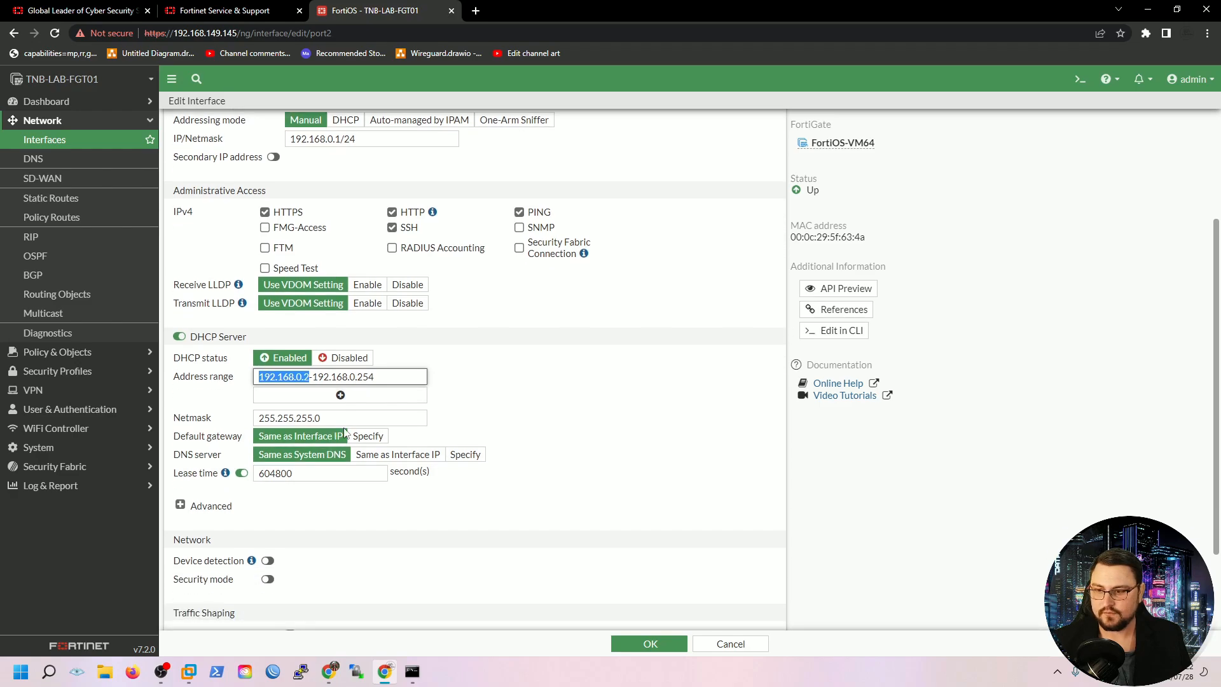
{"action": "left_click_drag", "start_coordinate": [321, 417], "coordinate": [244, 420]}
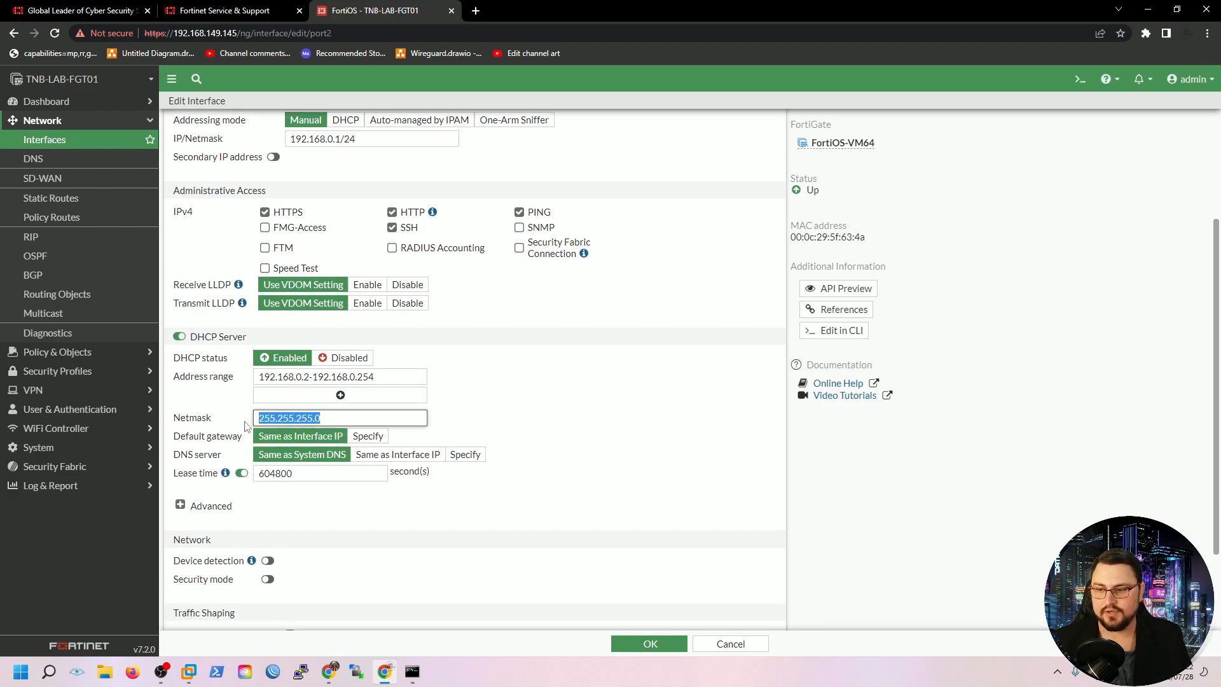
{"action": "left_click", "coordinate": [506, 433]}
{"action": "scroll", "coordinate": [439, 414], "scroll_direction": "down", "scroll_amount": 1}
{"action": "scroll", "coordinate": [361, 405], "scroll_direction": "down", "scroll_amount": 1}
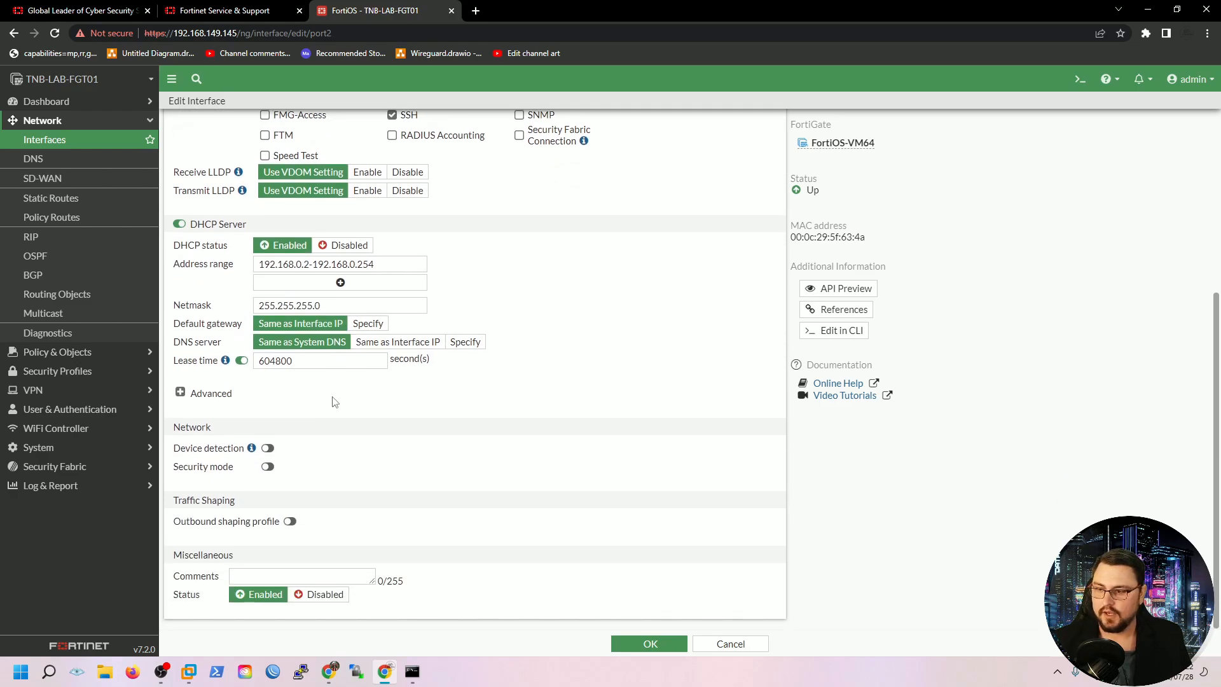
Review the advanced DHCP options, DNS server, default gateway and 192.168.0.1/24 address
{"action": "left_click", "coordinate": [194, 394]}
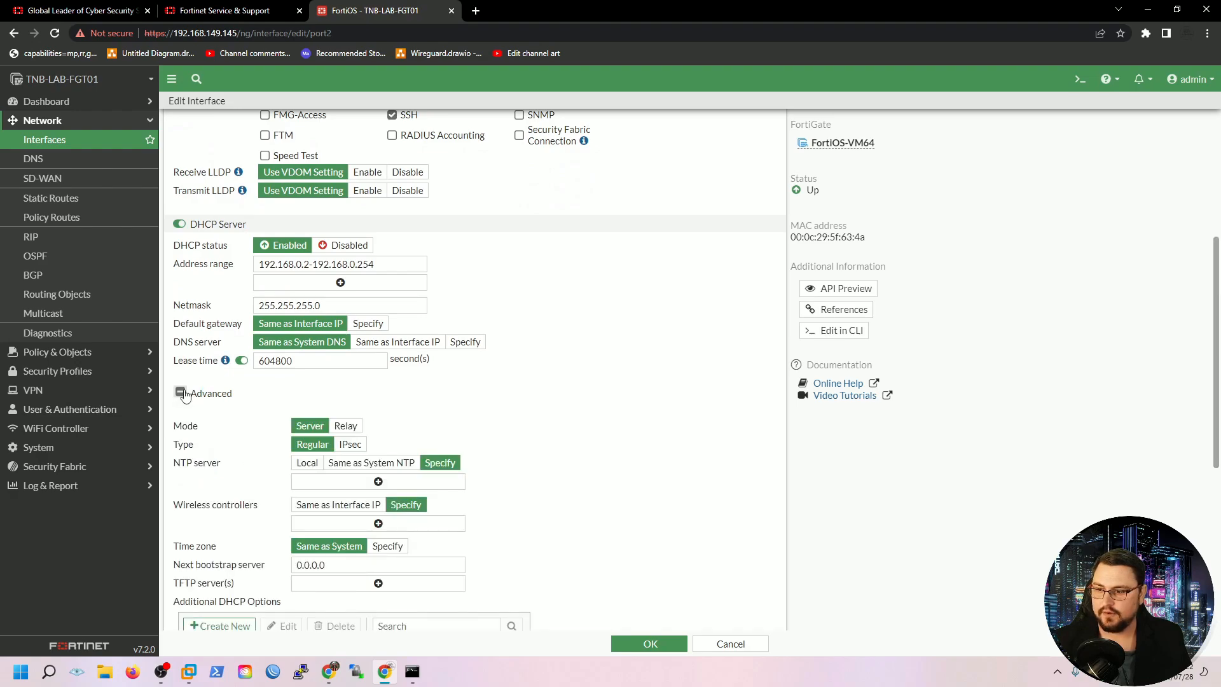
{"action": "scroll", "coordinate": [262, 399], "scroll_direction": "down", "scroll_amount": 1}
{"action": "scroll", "coordinate": [258, 393], "scroll_direction": "down", "scroll_amount": 1}
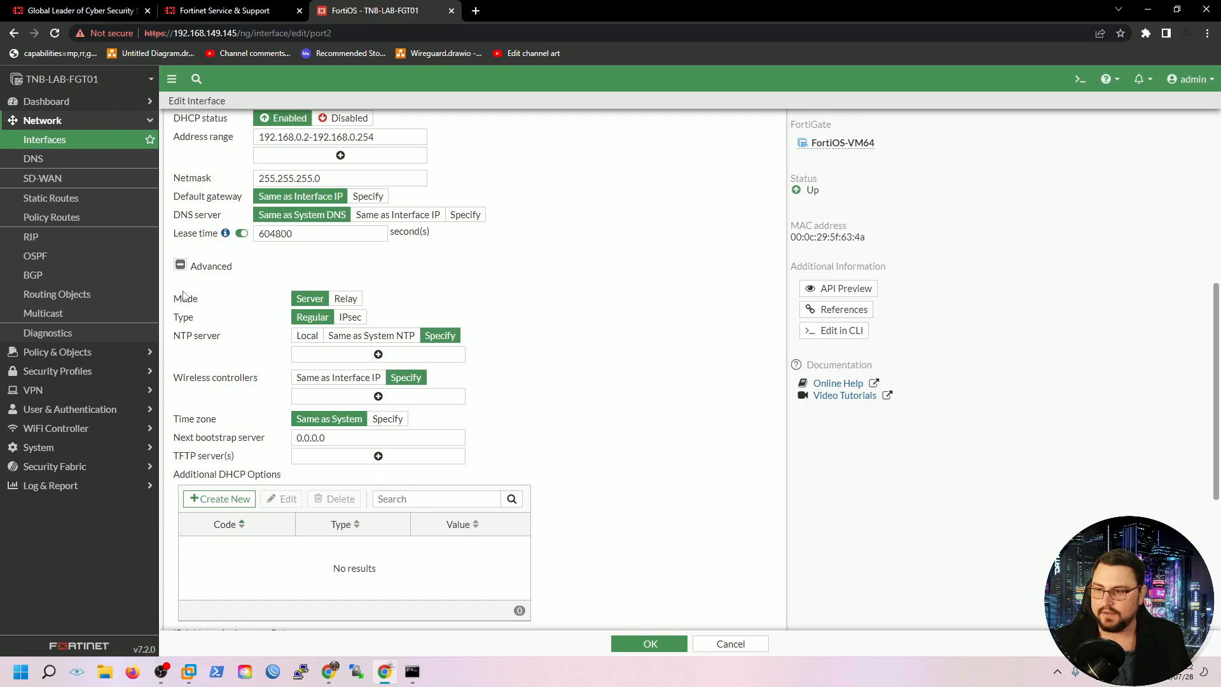
{"action": "left_click", "coordinate": [181, 265]}
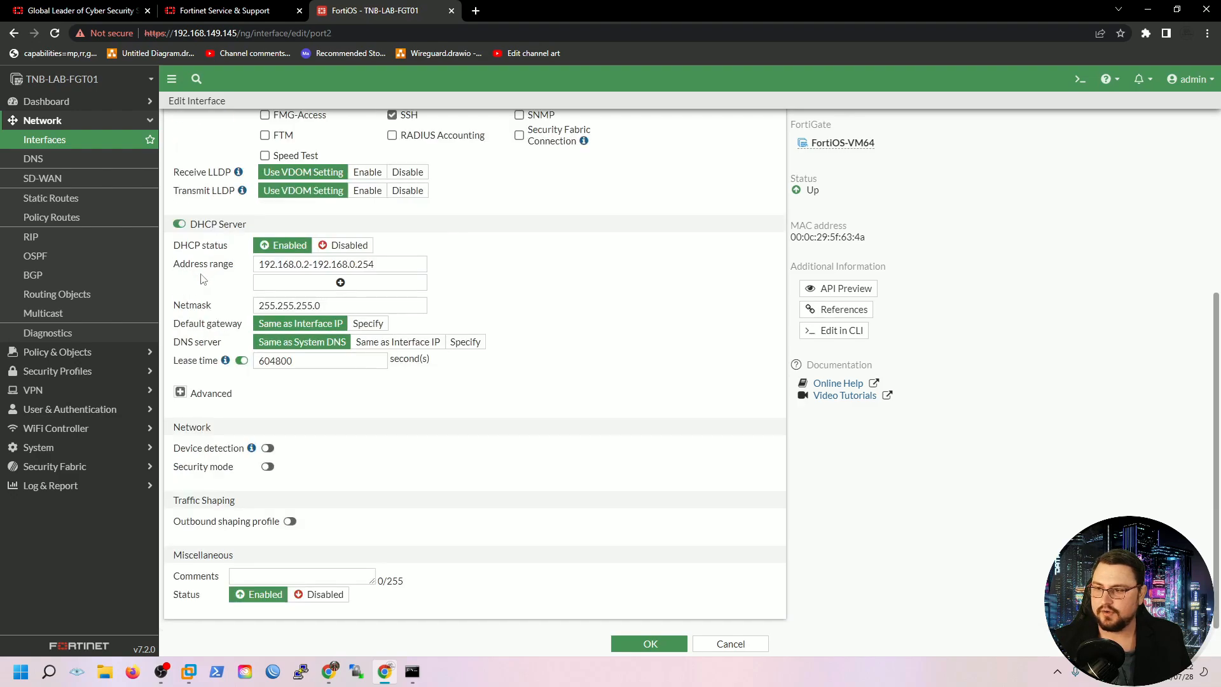
{"action": "left_click_drag", "start_coordinate": [194, 343], "coordinate": [232, 342]}
{"action": "left_click", "coordinate": [204, 347]}
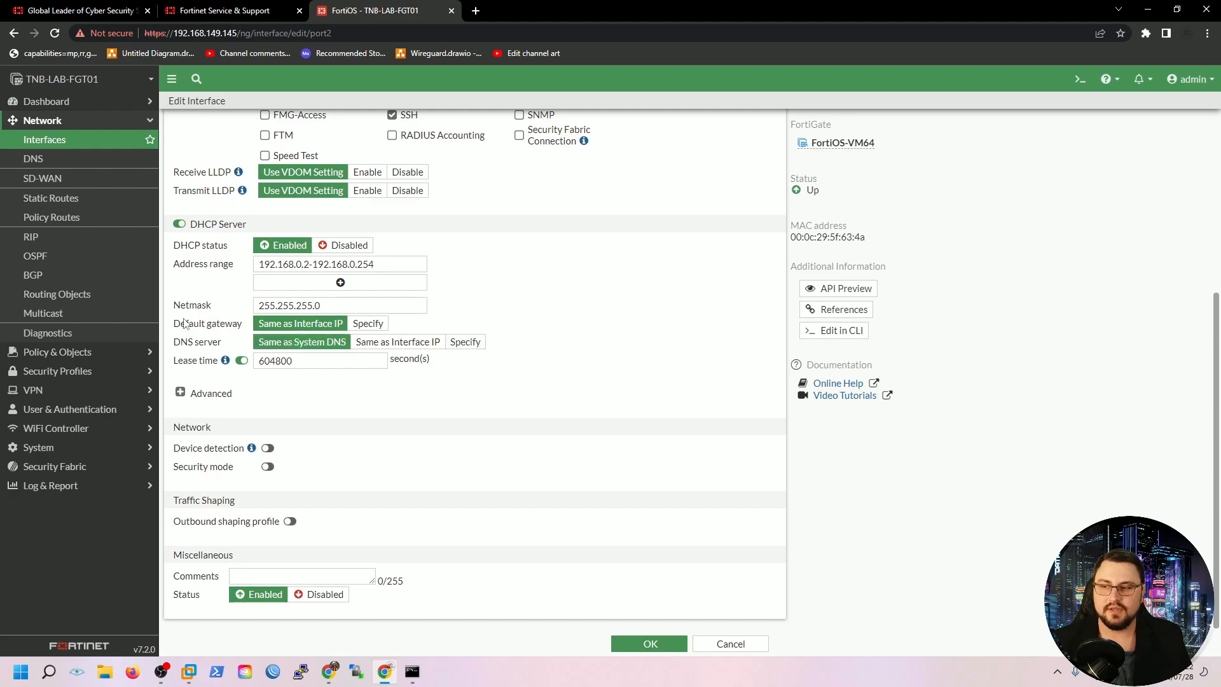
{"action": "left_click_drag", "start_coordinate": [181, 323], "coordinate": [238, 324]}
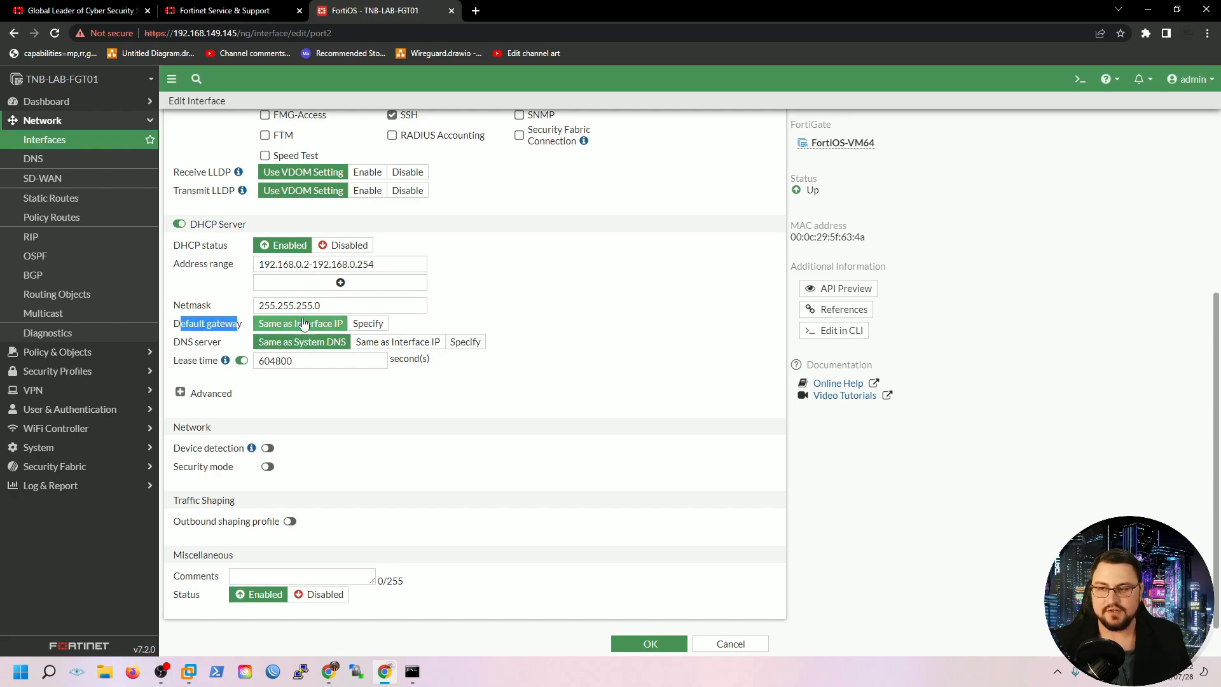
{"action": "scroll", "coordinate": [303, 324], "scroll_direction": "up", "scroll_amount": 4}
{"action": "left_click_drag", "start_coordinate": [377, 280], "coordinate": [284, 288]}
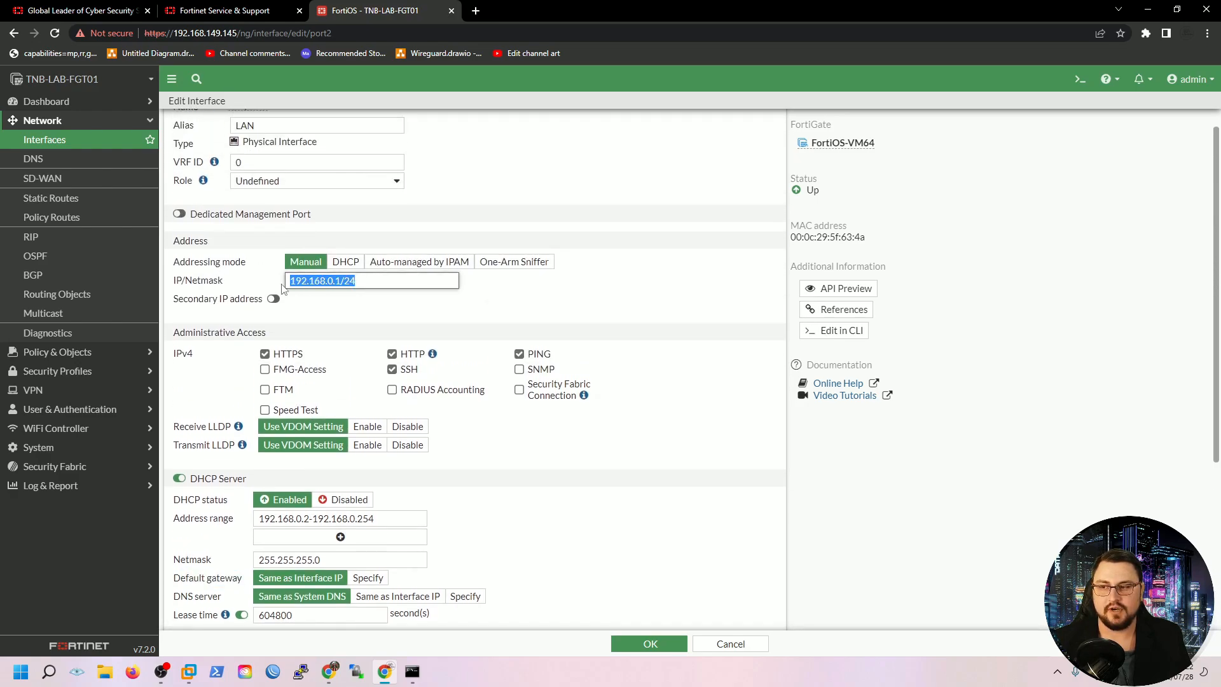
{"action": "scroll", "coordinate": [350, 296], "scroll_direction": "down", "scroll_amount": 2}
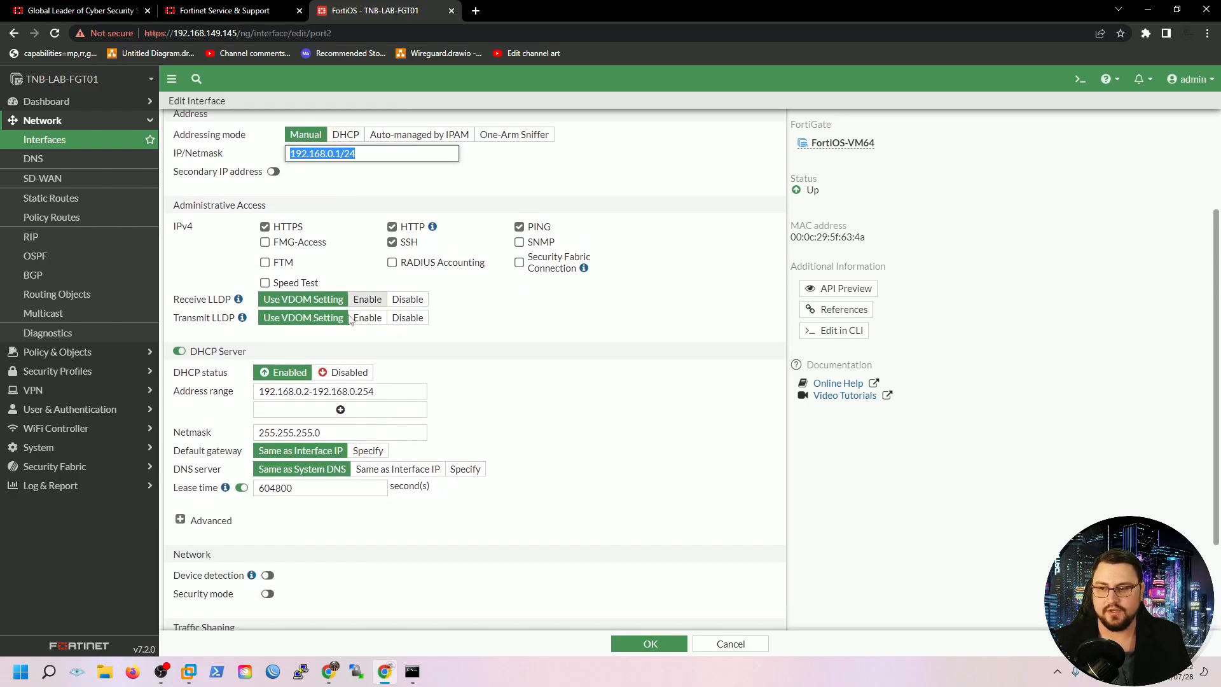
{"action": "left_click", "coordinate": [567, 413]}
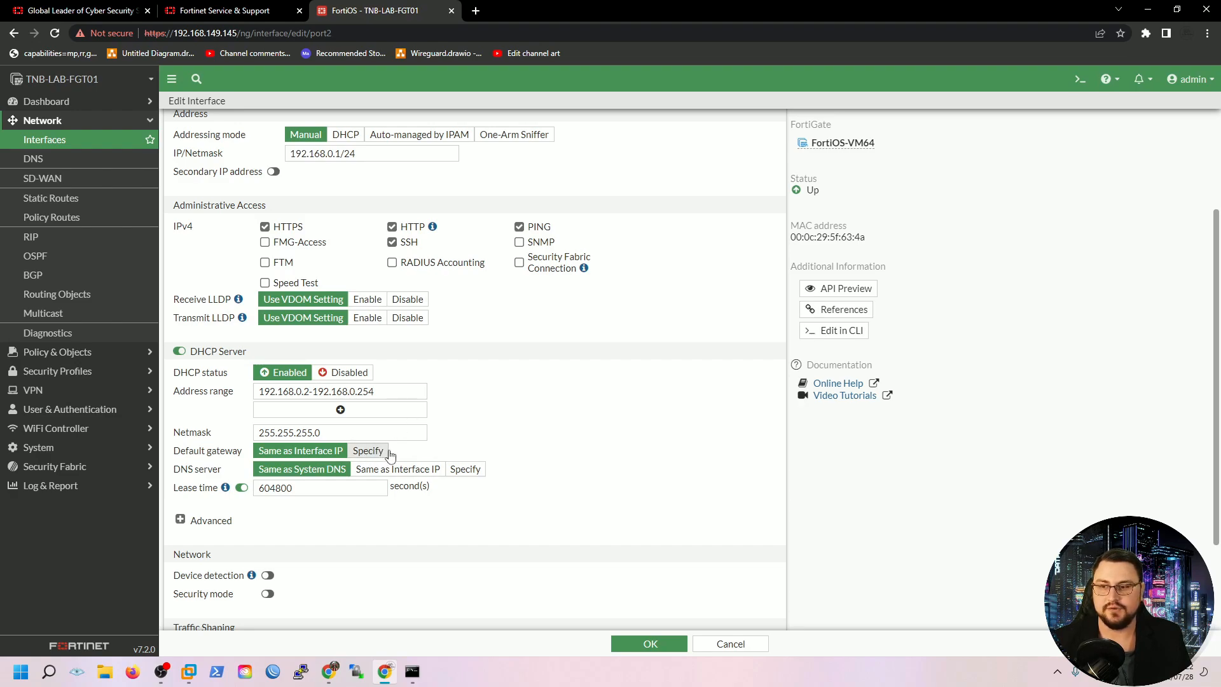
{"action": "scroll", "coordinate": [509, 451], "scroll_direction": "down", "scroll_amount": 2}
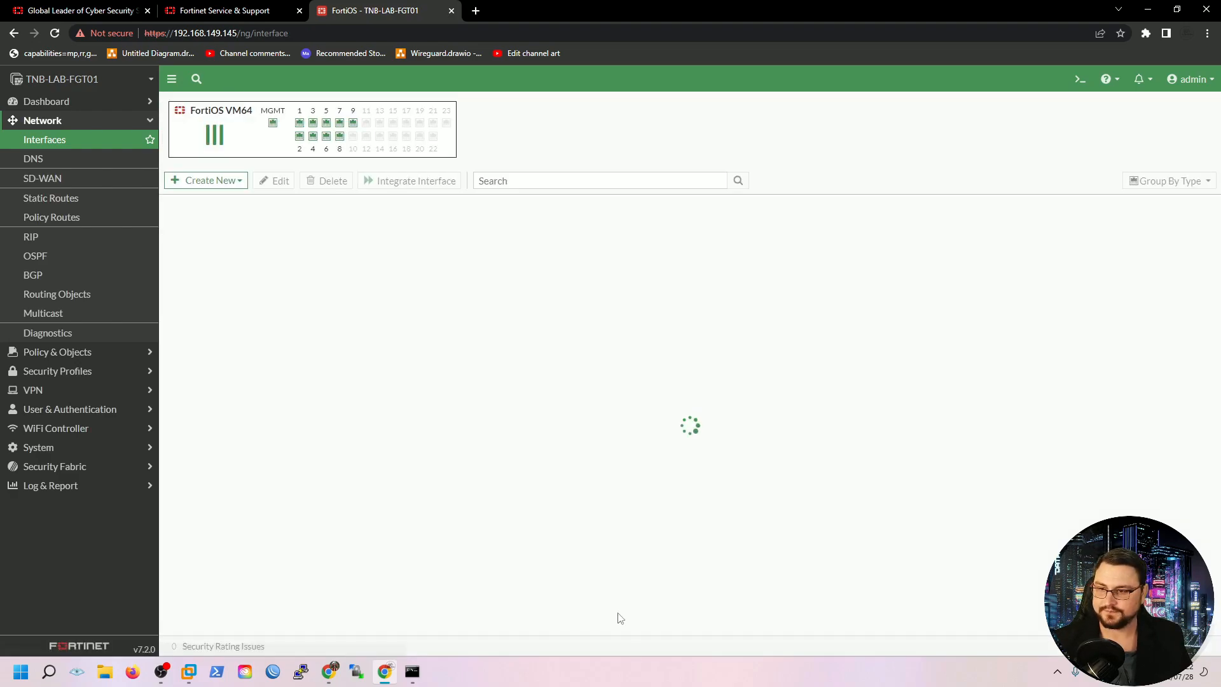
Give port1 the alias Internet and save it
{"action": "scroll", "coordinate": [432, 393], "scroll_direction": "down", "scroll_amount": 2}
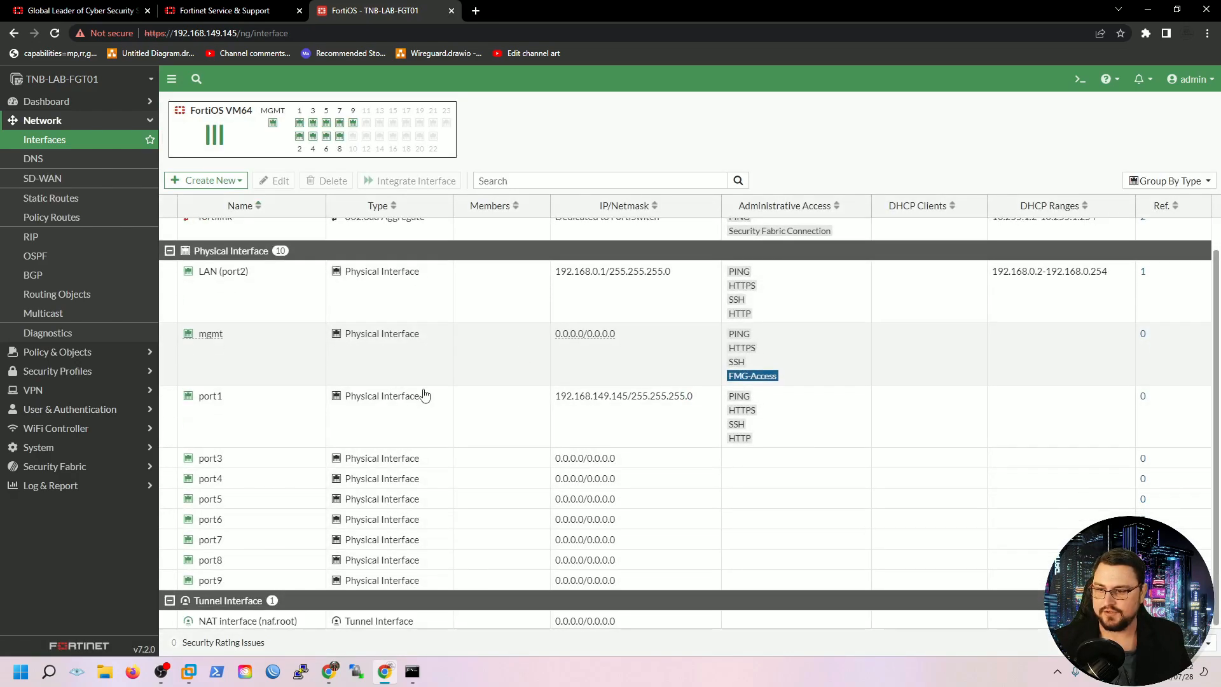
{"action": "scroll", "coordinate": [355, 380], "scroll_direction": "up", "scroll_amount": 2}
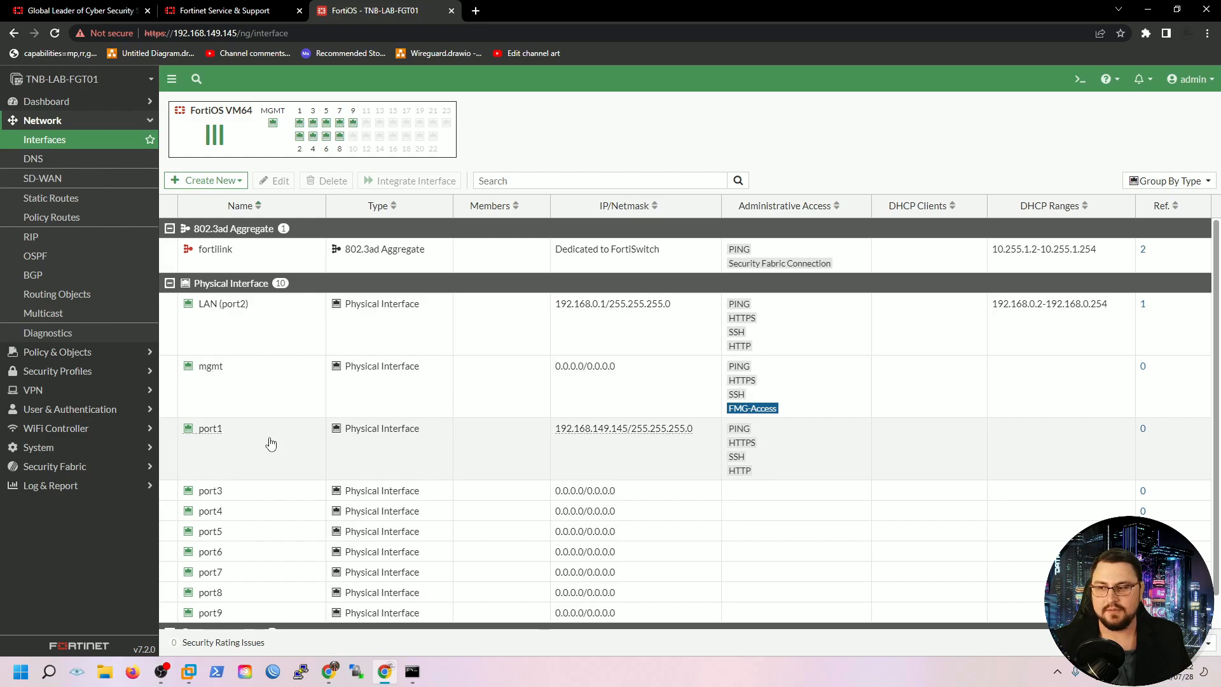
{"action": "left_click", "coordinate": [267, 443]}
{"action": "double_click", "coordinate": [227, 439]}
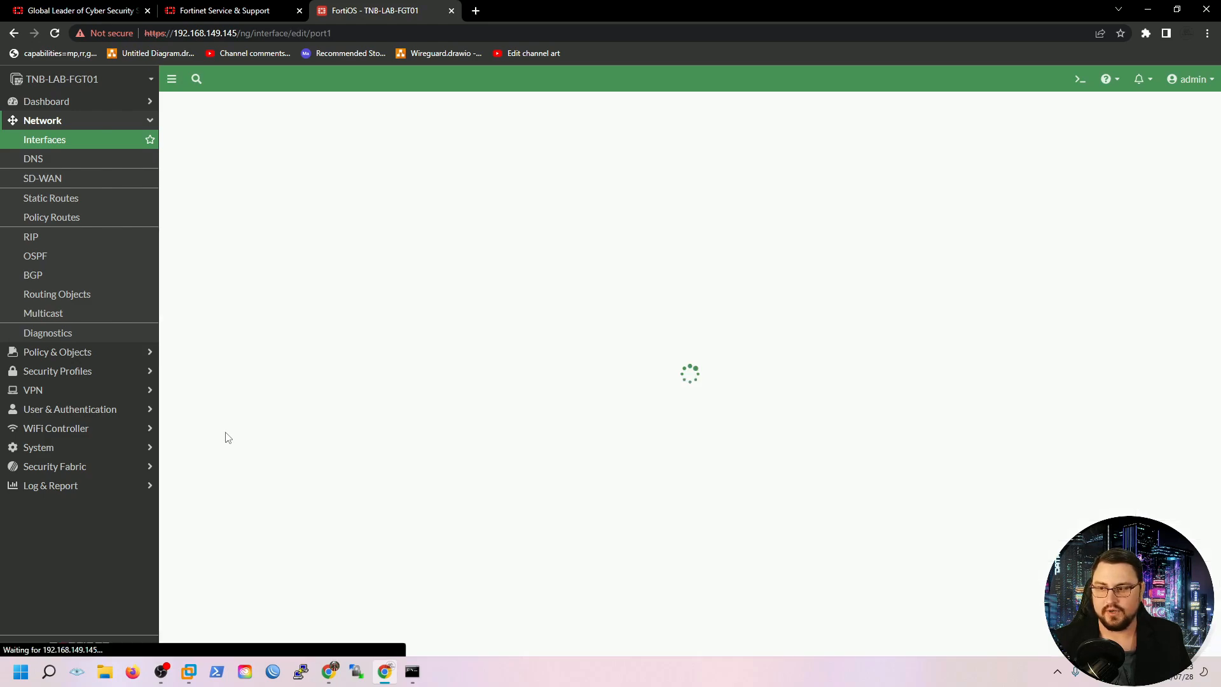
{"action": "left_click", "coordinate": [302, 147]}
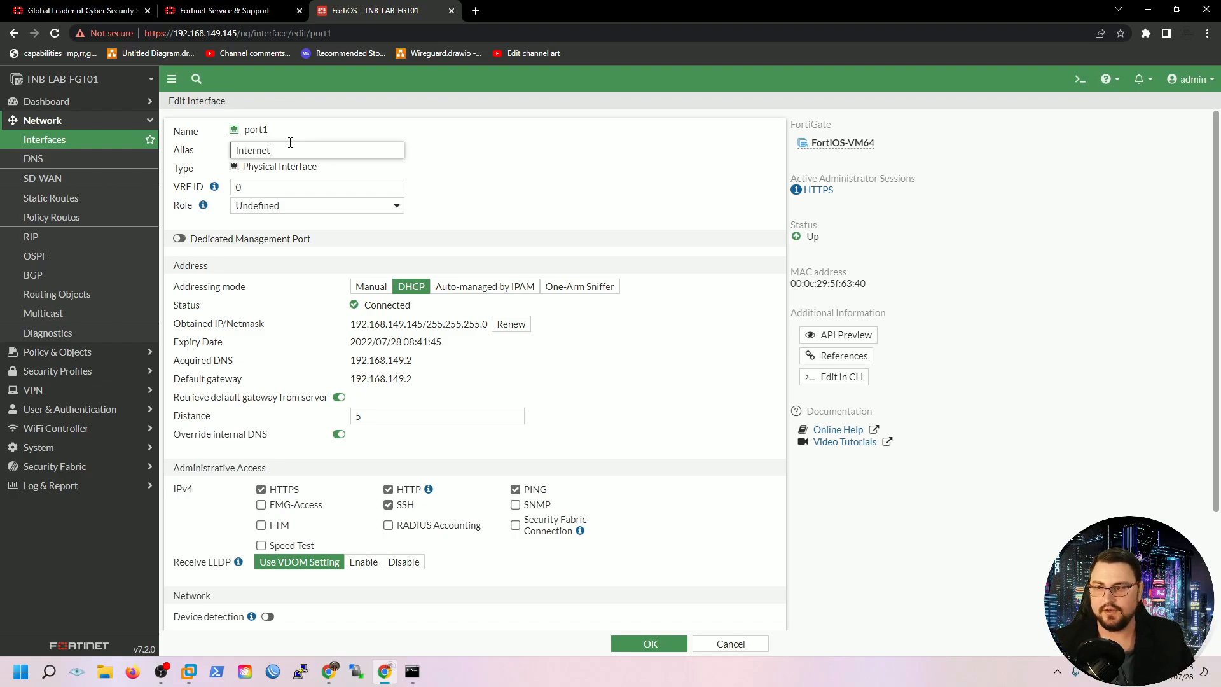
{"action": "left_click", "coordinate": [651, 643]}
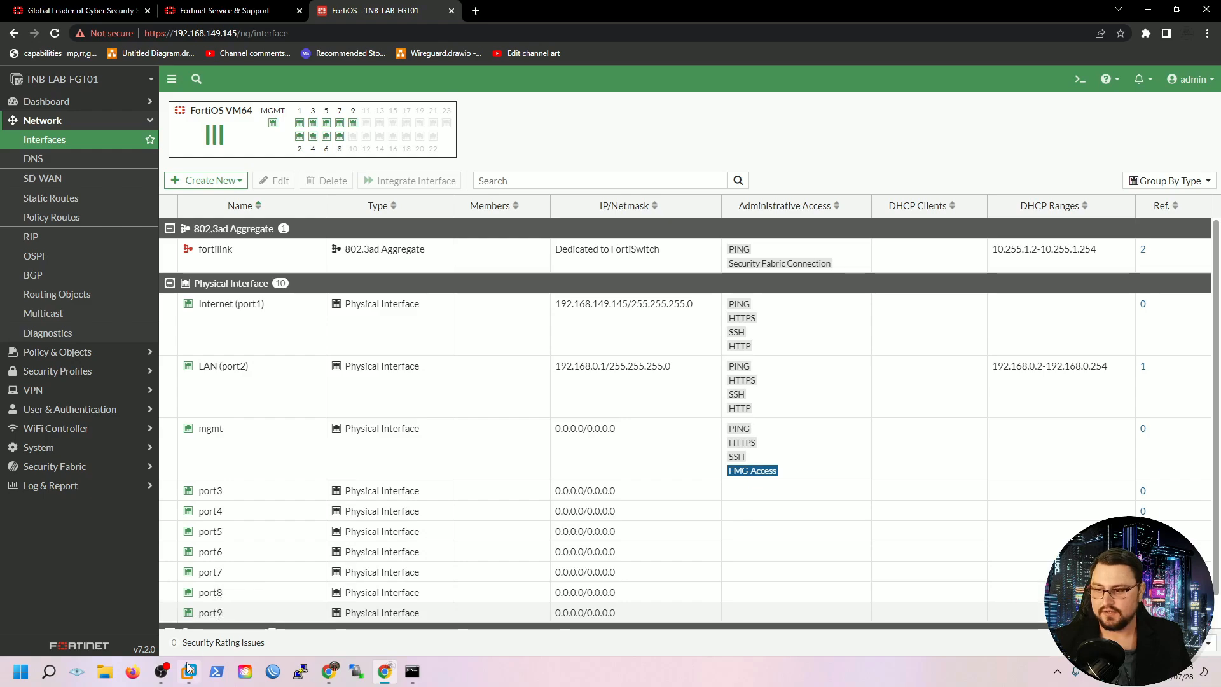
Switch to VMware Workstation and open the rome-Ubuntu 64-bit virtual machine
{"action": "mouse_move", "coordinate": [189, 667]}
{"action": "left_click", "coordinate": [99, 579]}
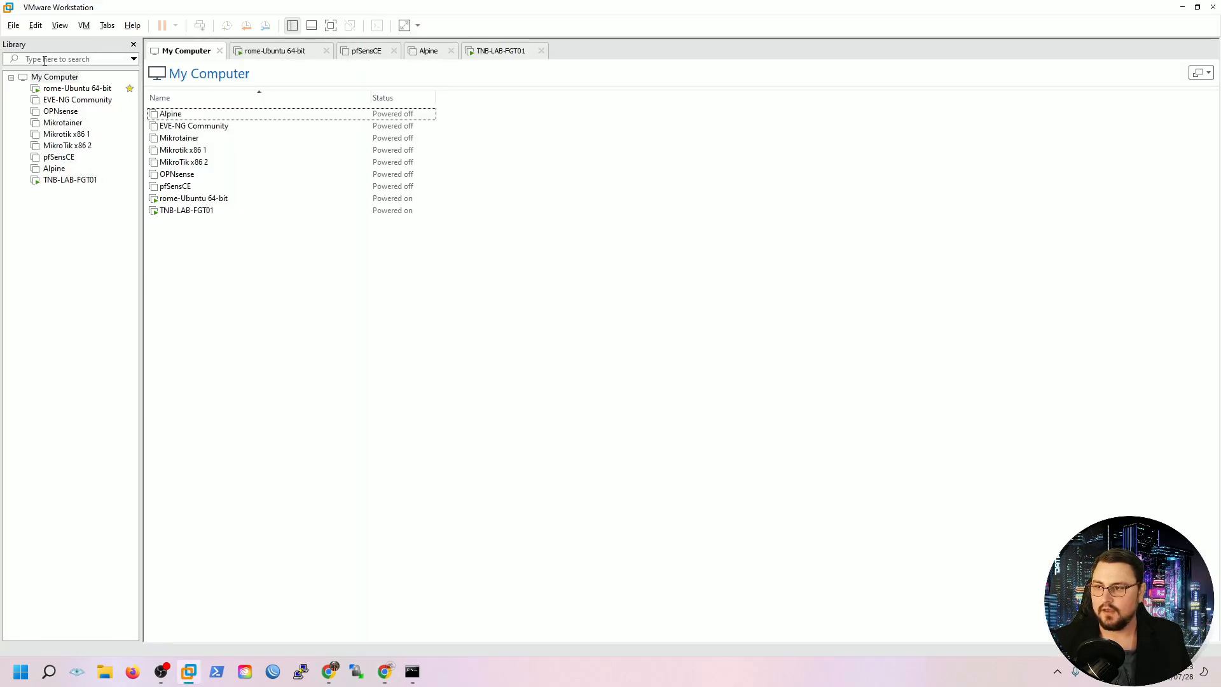
{"action": "left_click", "coordinate": [47, 89]}
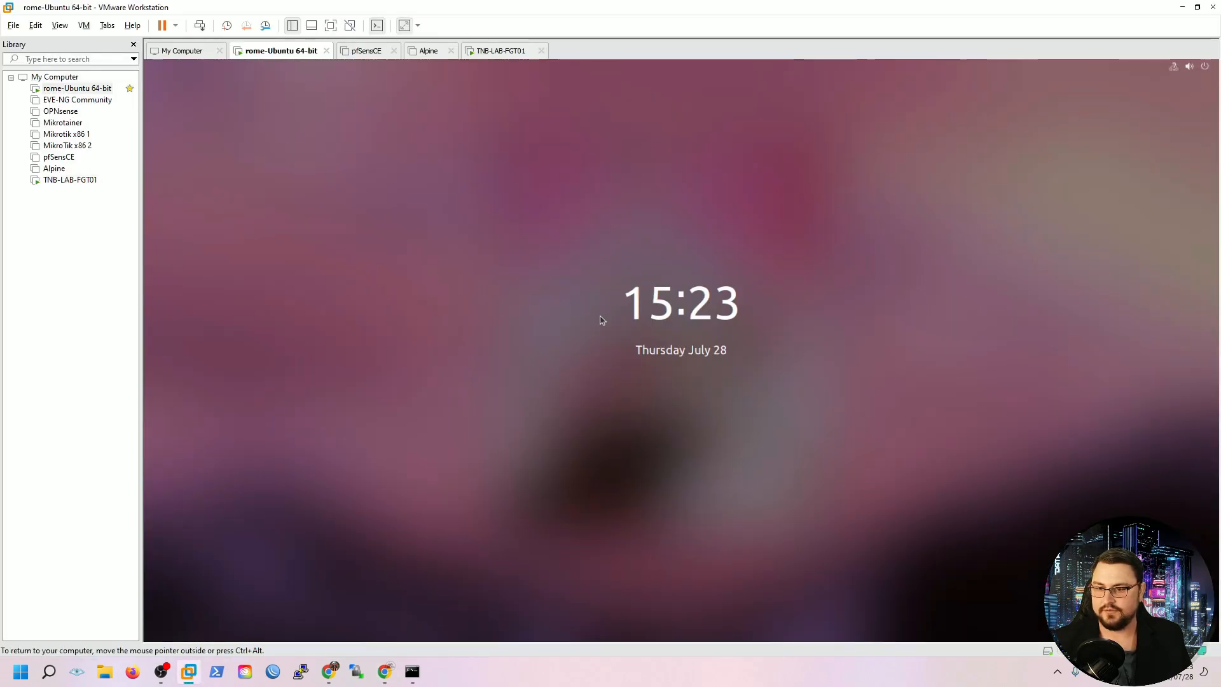
Log in to the Ubuntu VM in full screen with the account password
{"action": "left_click", "coordinate": [603, 319]}
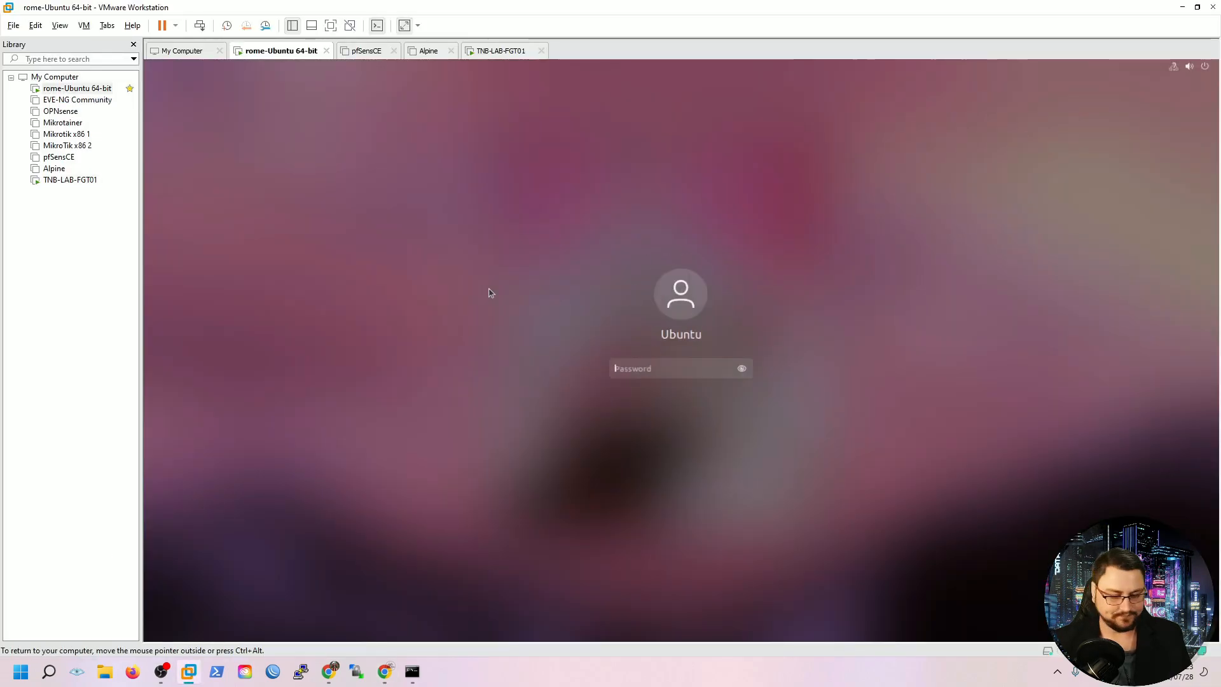
{"action": "key", "text": "ctrl+alt+Return"}
{"action": "type", "text": "******"}
{"action": "key", "text": "Return"}
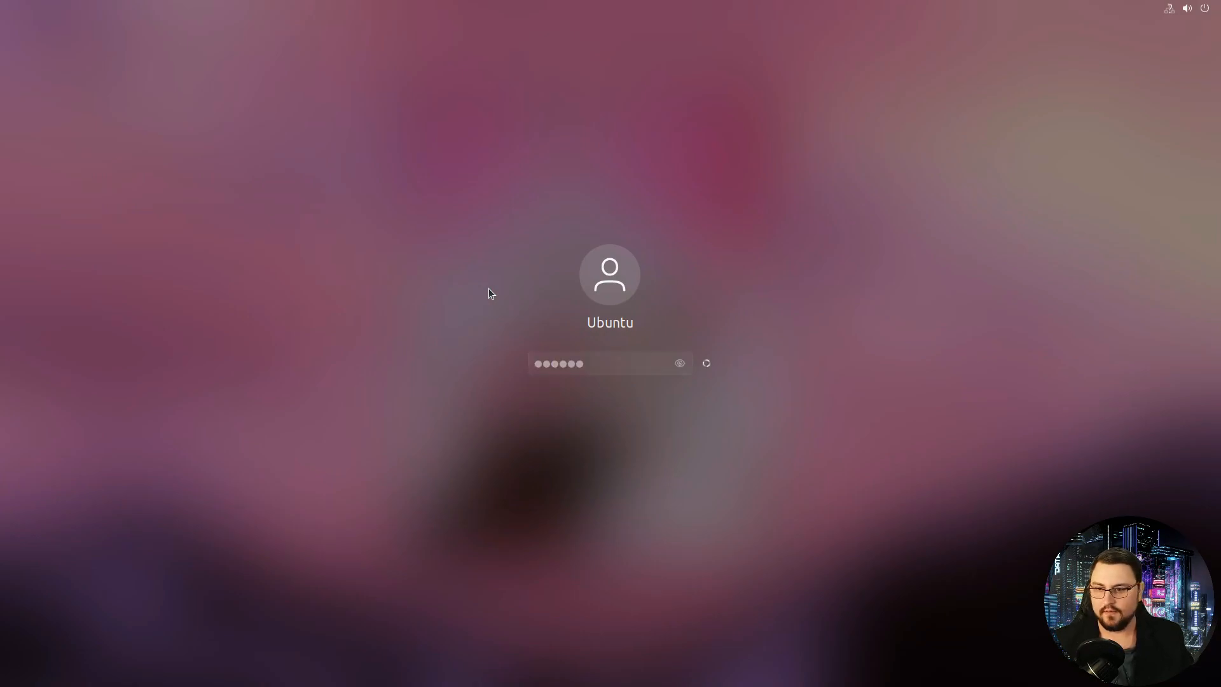
Run ifconfig in a terminal and find the 192.168.0.2 address
{"action": "left_click", "coordinate": [25, 216]}
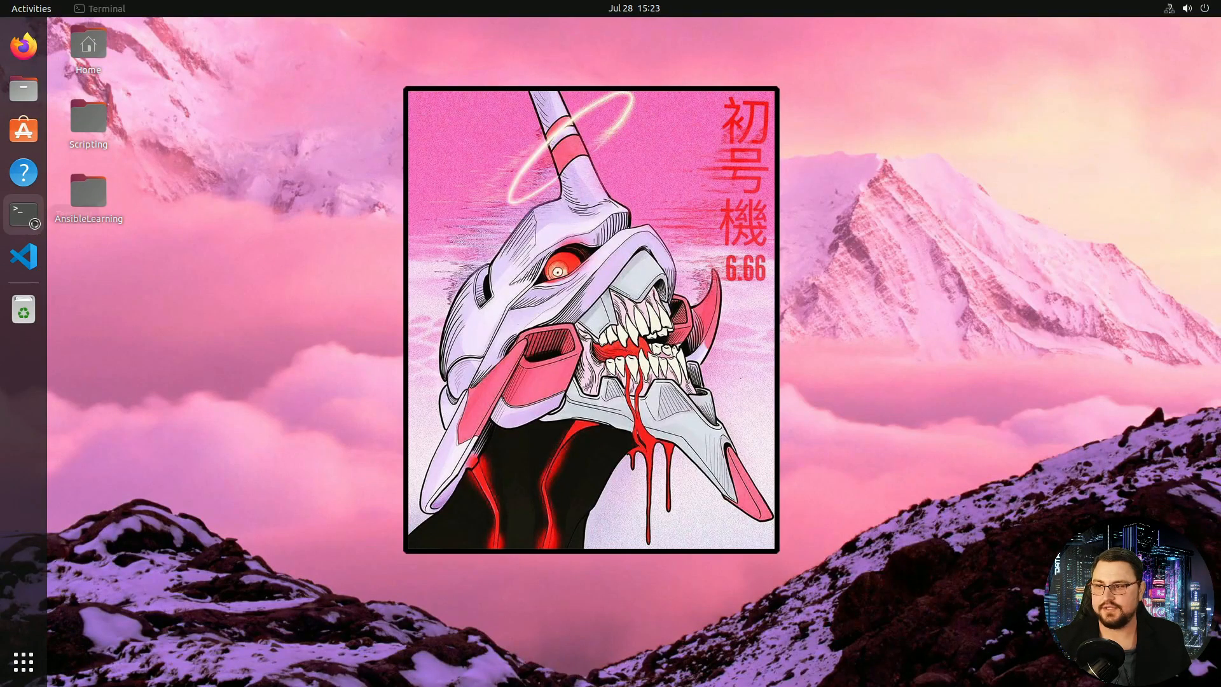
{"action": "type", "text": "ifco"}
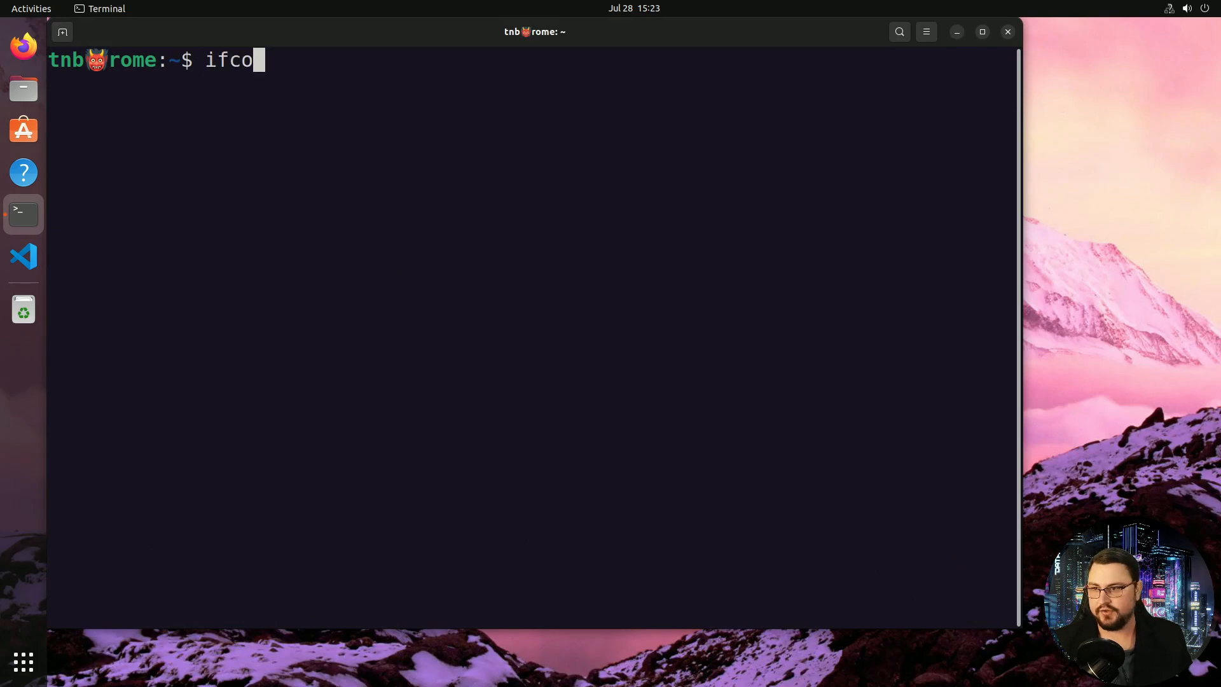
{"action": "type", "text": "nfig"}
{"action": "key", "text": "Return"}
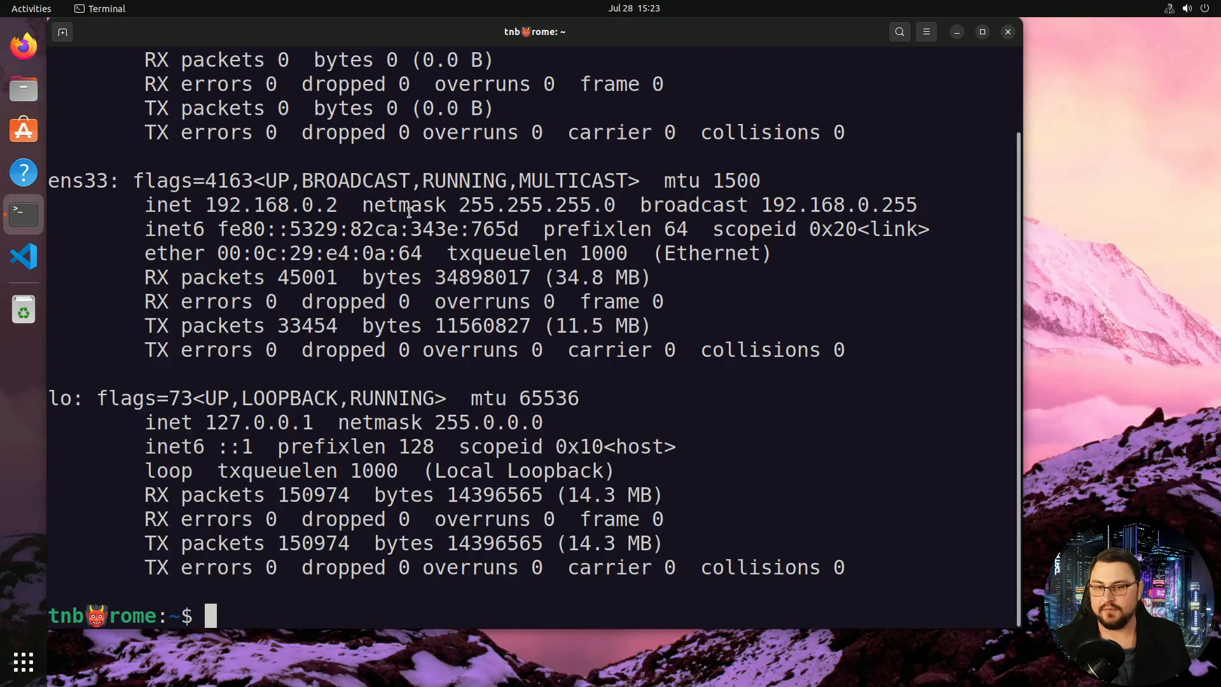
{"action": "double_click", "coordinate": [307, 228]}
{"action": "triple_click", "coordinate": [307, 205]}
{"action": "double_click", "coordinate": [308, 205]}
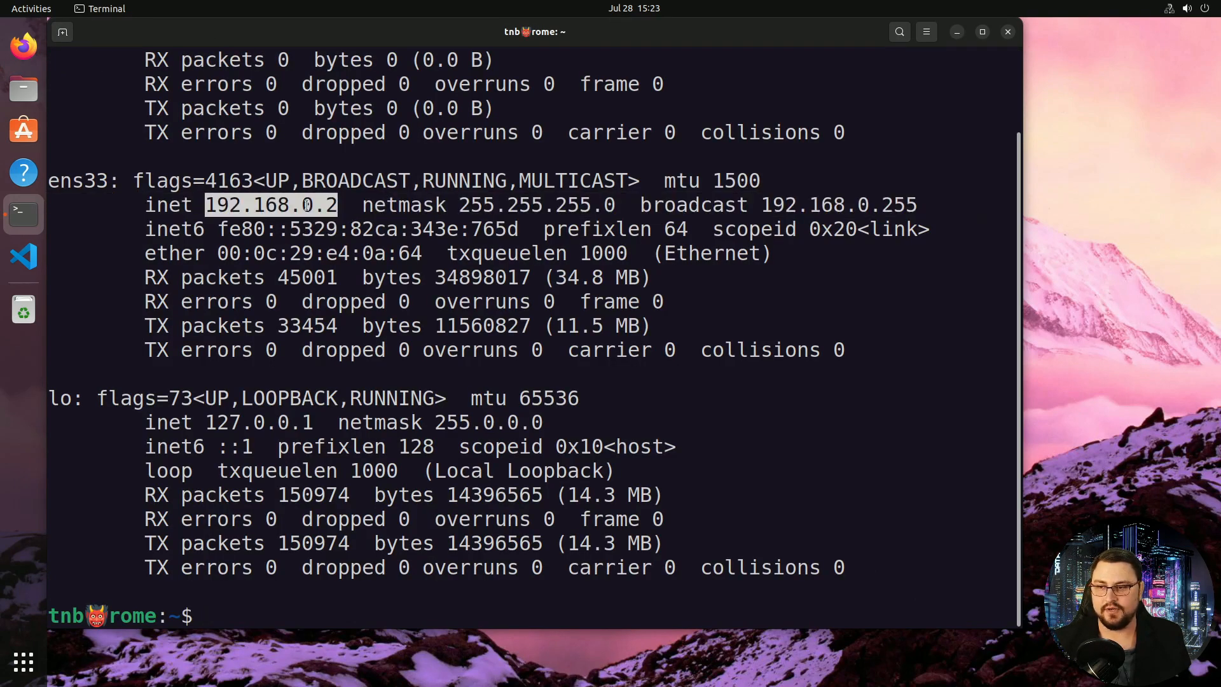
{"action": "triple_click", "coordinate": [307, 205]}
Turn the wired connection off and back on
{"action": "left_click", "coordinate": [1168, 9]}
{"action": "left_click", "coordinate": [1126, 70]}
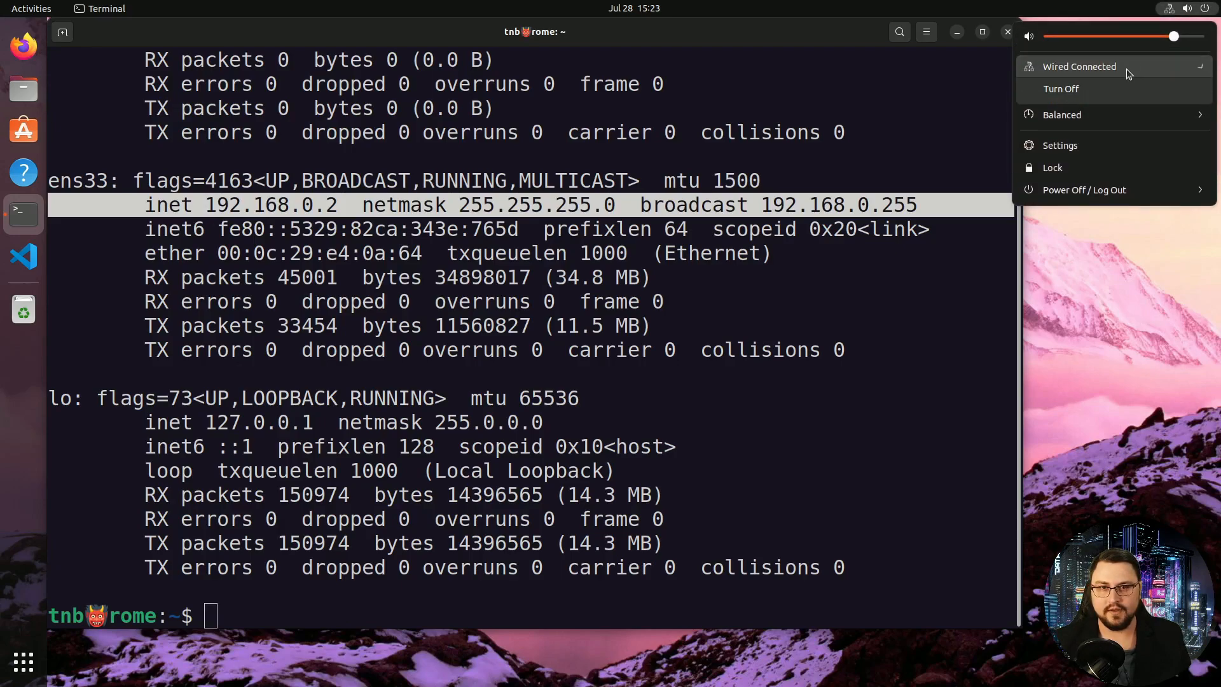
{"action": "left_click", "coordinate": [1085, 93]}
{"action": "left_click", "coordinate": [1185, 6]}
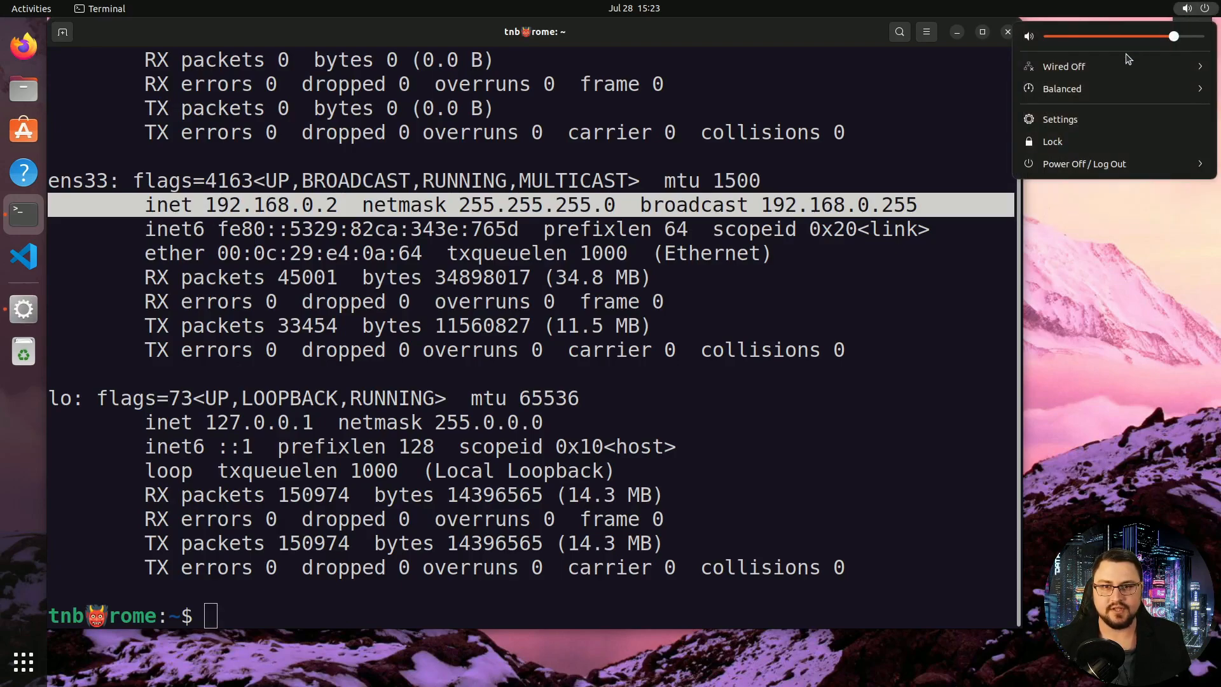
{"action": "left_click", "coordinate": [1126, 66]}
{"action": "left_click", "coordinate": [1100, 88]}
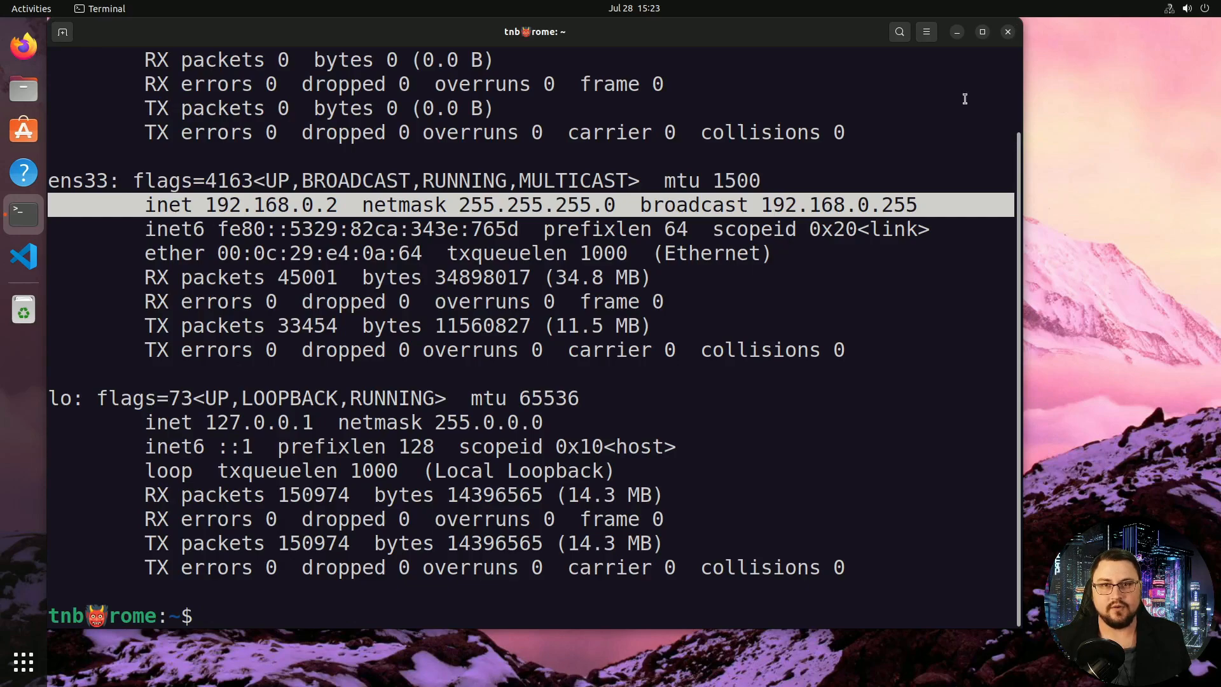
Rerun ifconfig to confirm the address is still 192.168.0.2
{"action": "left_click", "coordinate": [820, 240]}
{"action": "key", "text": "Up"}
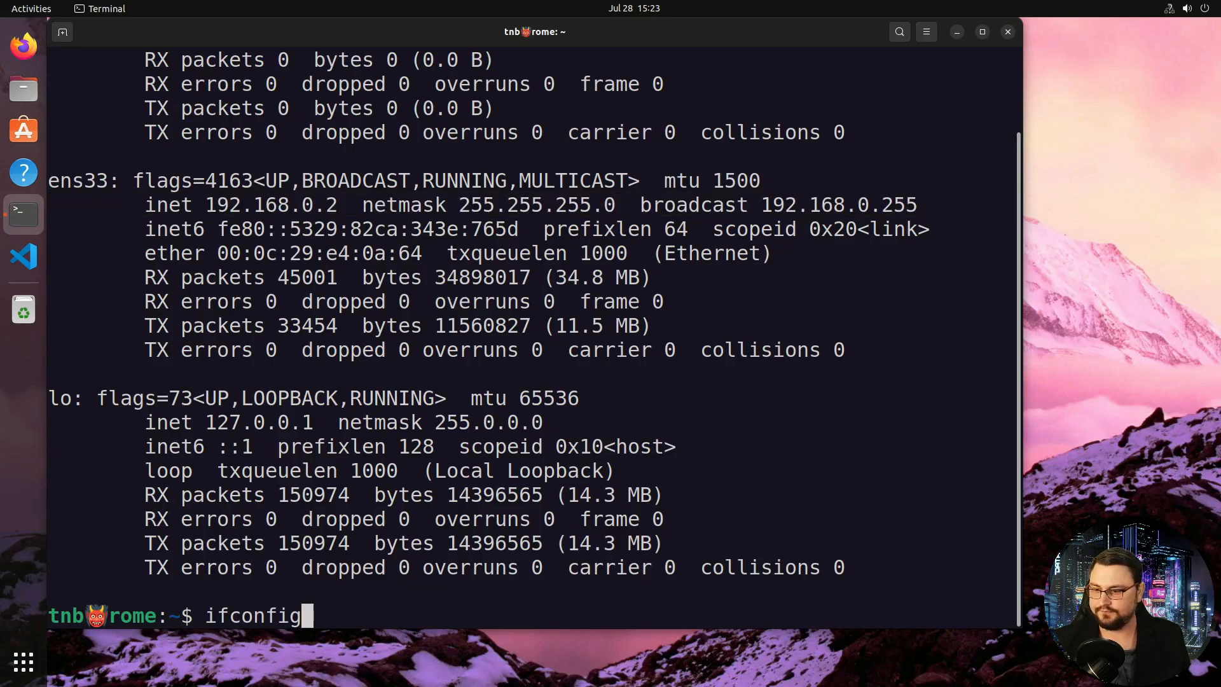
{"action": "key", "text": "Return"}
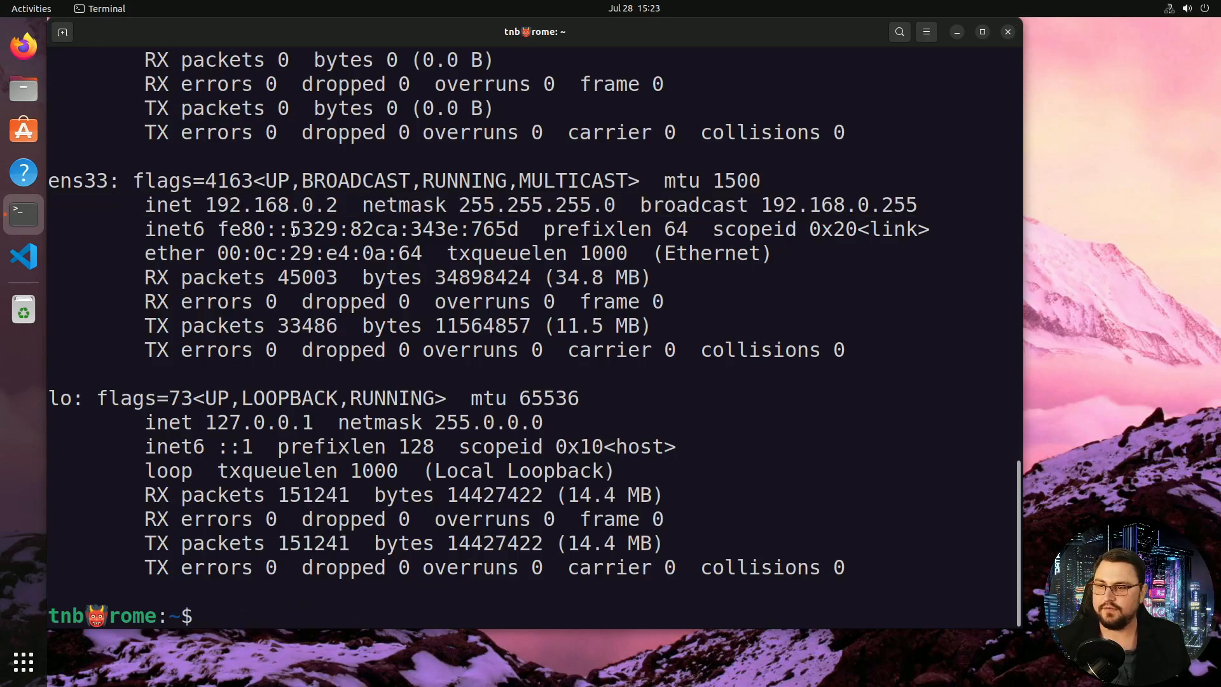
{"action": "double_click", "coordinate": [302, 205]}
Ping the FortiGate at 192.168.0.1 and stop it, showing 0% packet loss
{"action": "type", "text": "ping 192.1698"}
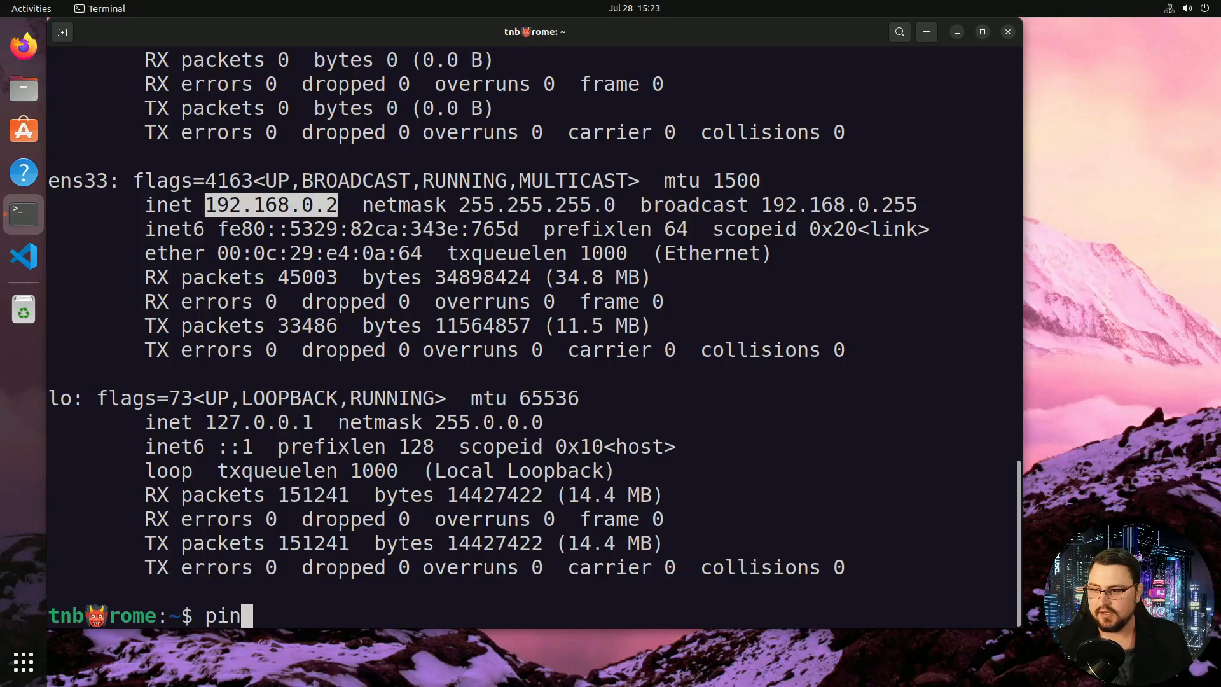
{"action": "key", "text": "BackSpace"}
{"action": "key", "text": "BackSpace"}
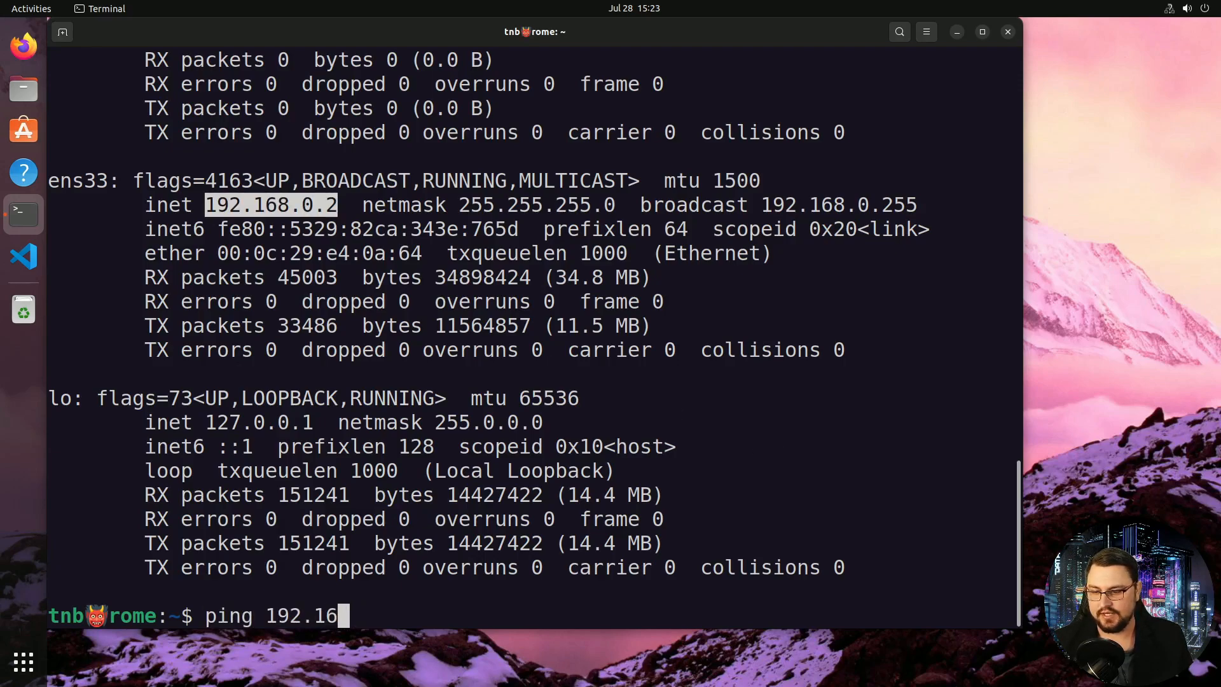
{"action": "type", "text": "8.0.1"}
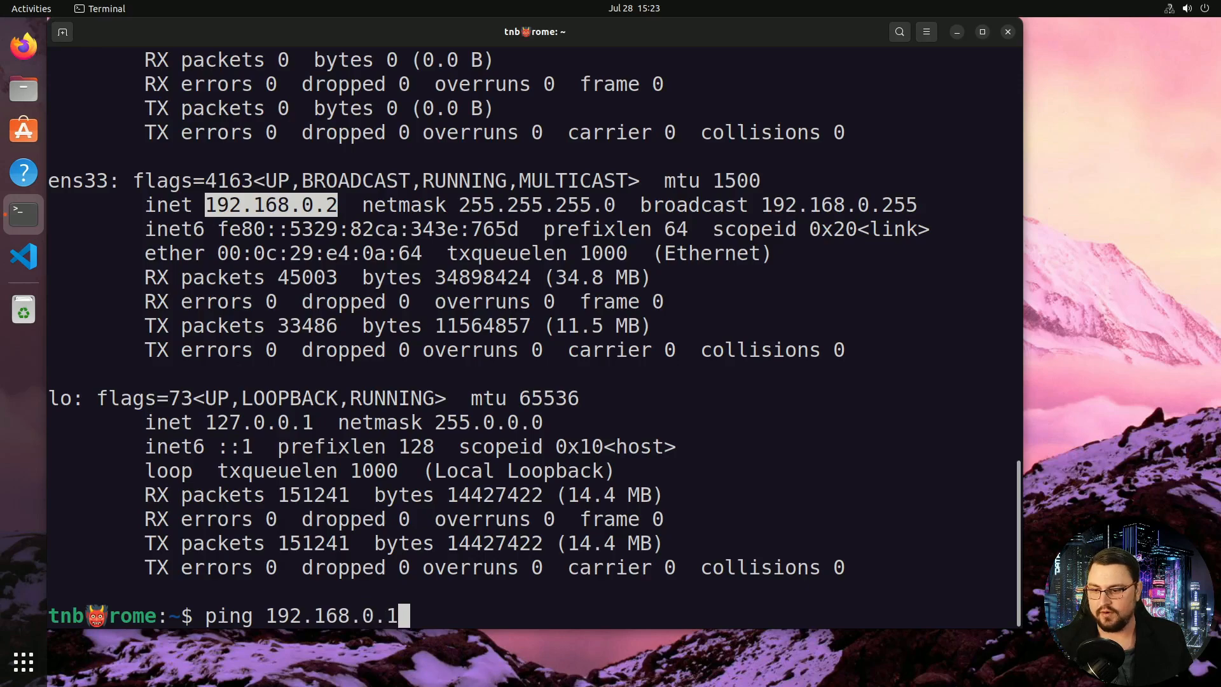
{"action": "key", "text": "Return"}
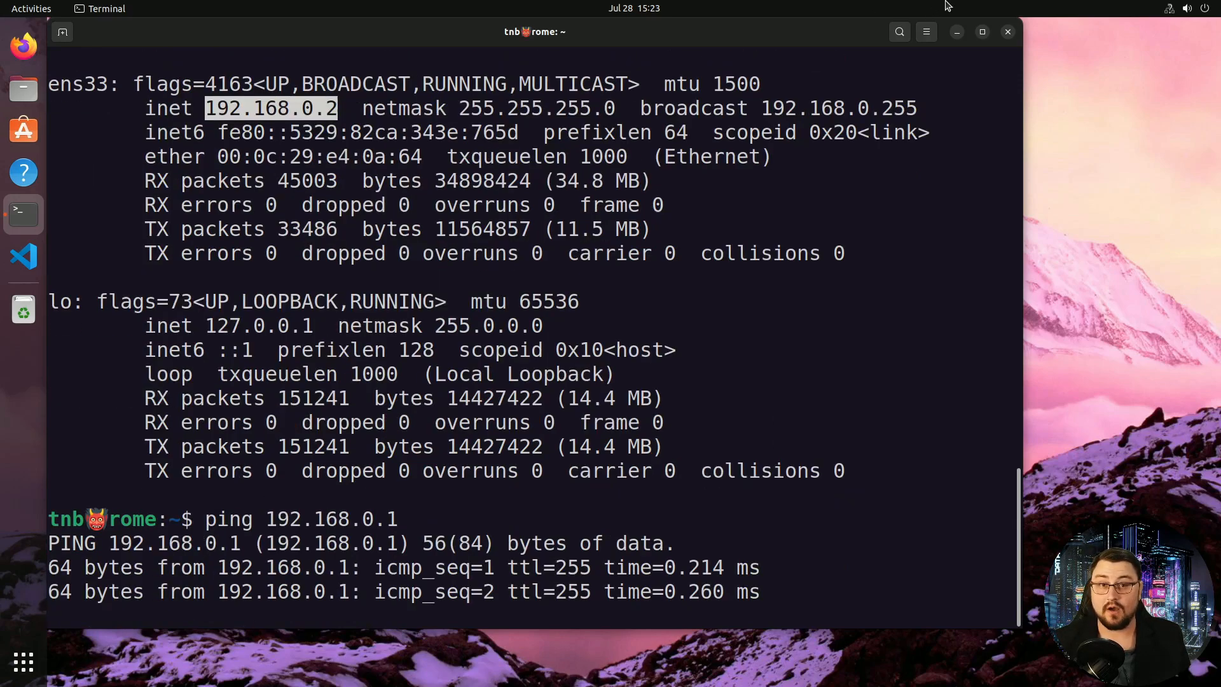
{"action": "key", "text": "ctrl+c"}
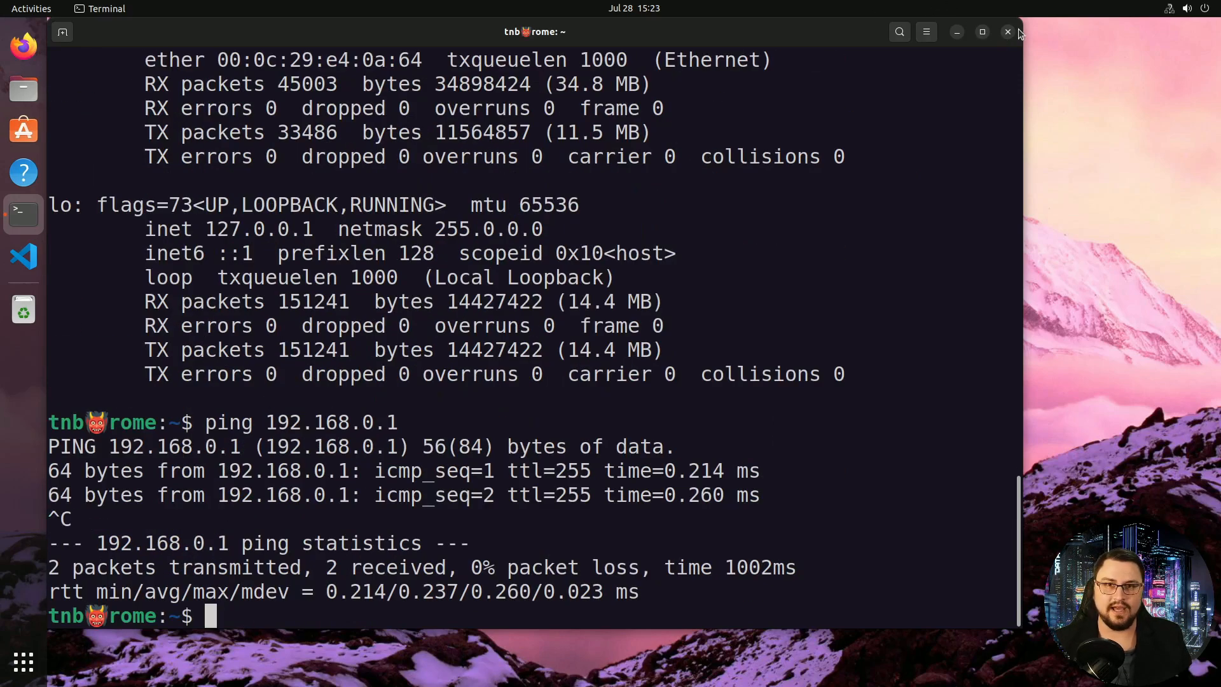
In Firefox, load 192.168.0.1 and accept the self-signed certificate warning
{"action": "left_click", "coordinate": [957, 32]}
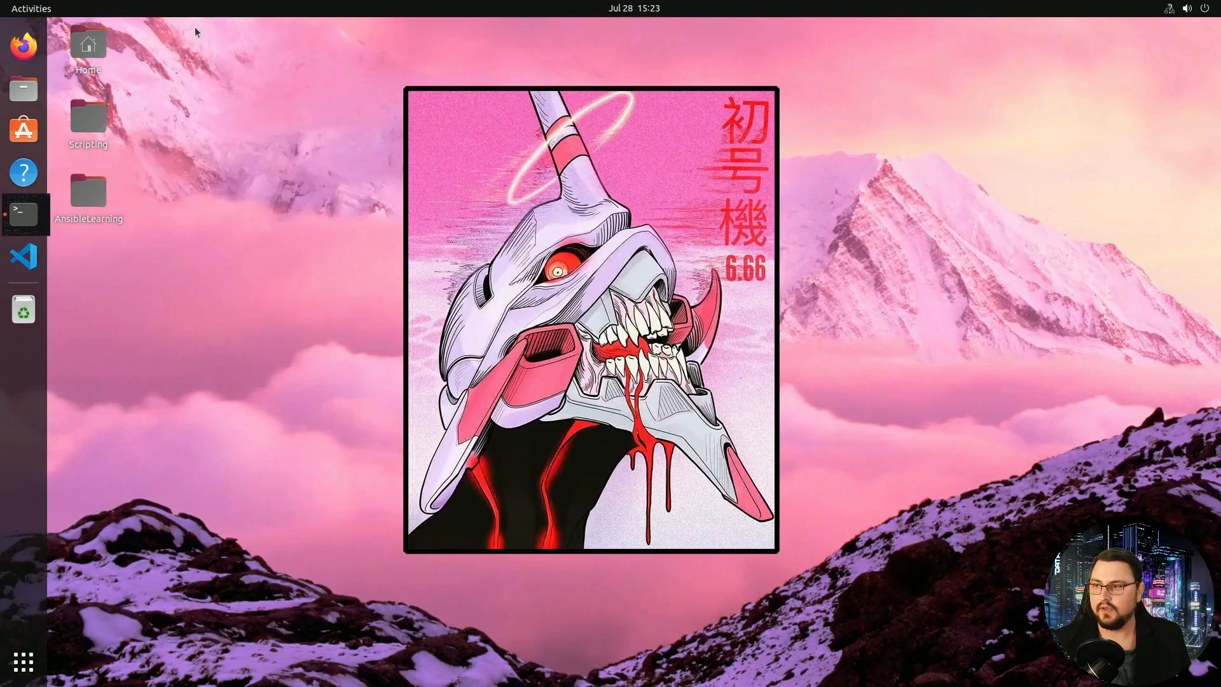
{"action": "left_click", "coordinate": [24, 46]}
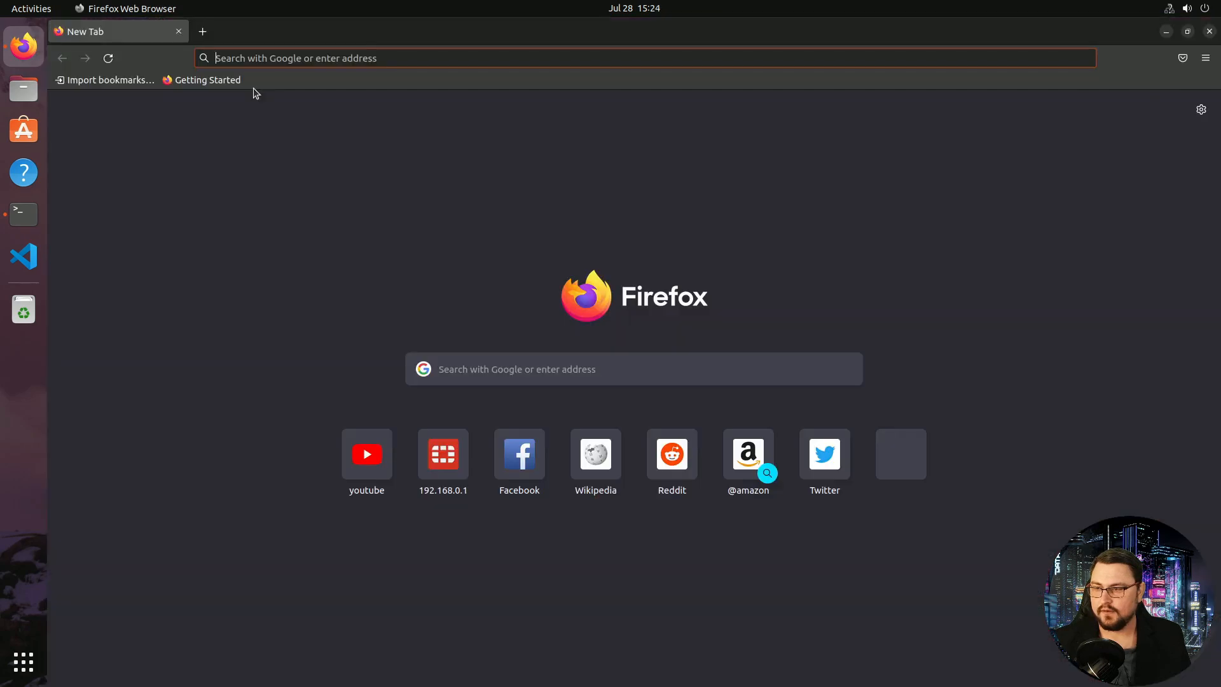
{"action": "left_click", "coordinate": [272, 59]}
{"action": "type", "text": "192."}
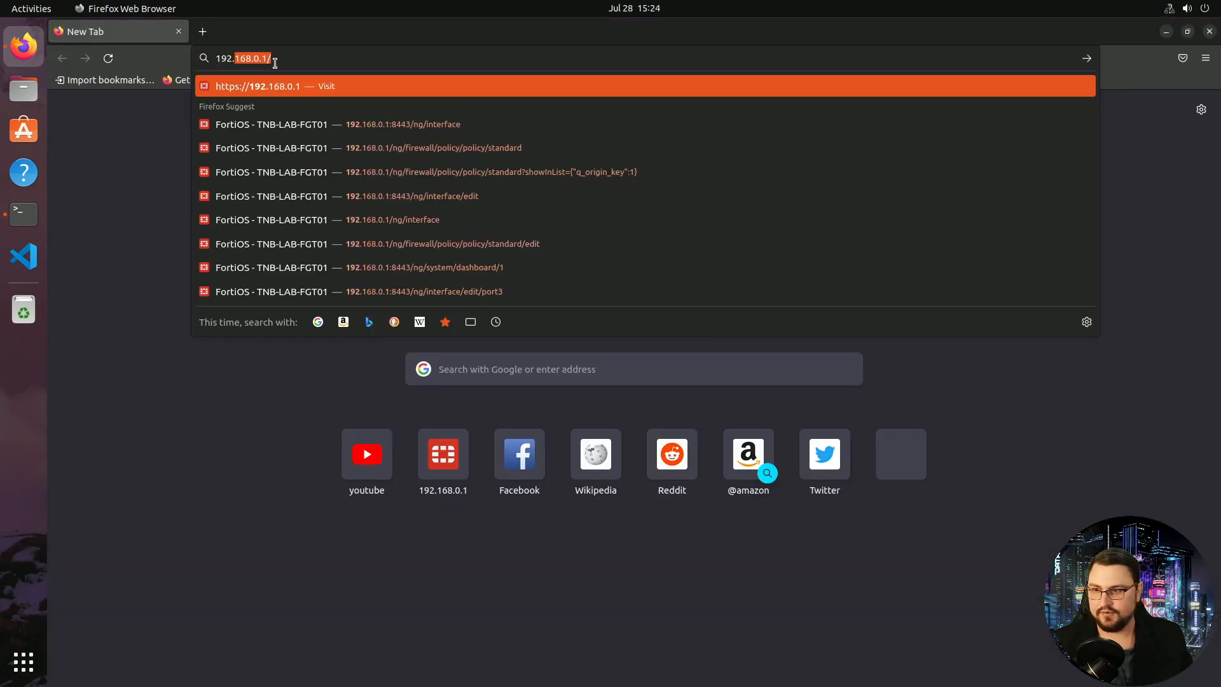
{"action": "type", "text": "168.0.1"}
{"action": "key", "text": "Return"}
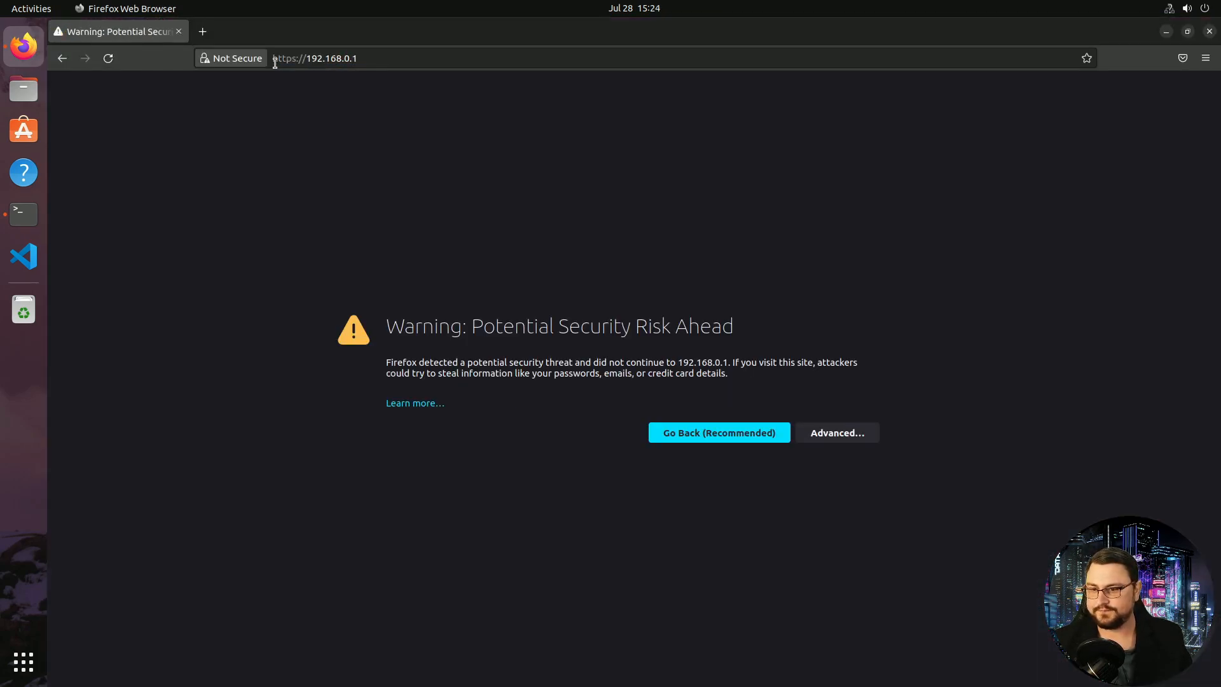
{"action": "left_click", "coordinate": [825, 433]}
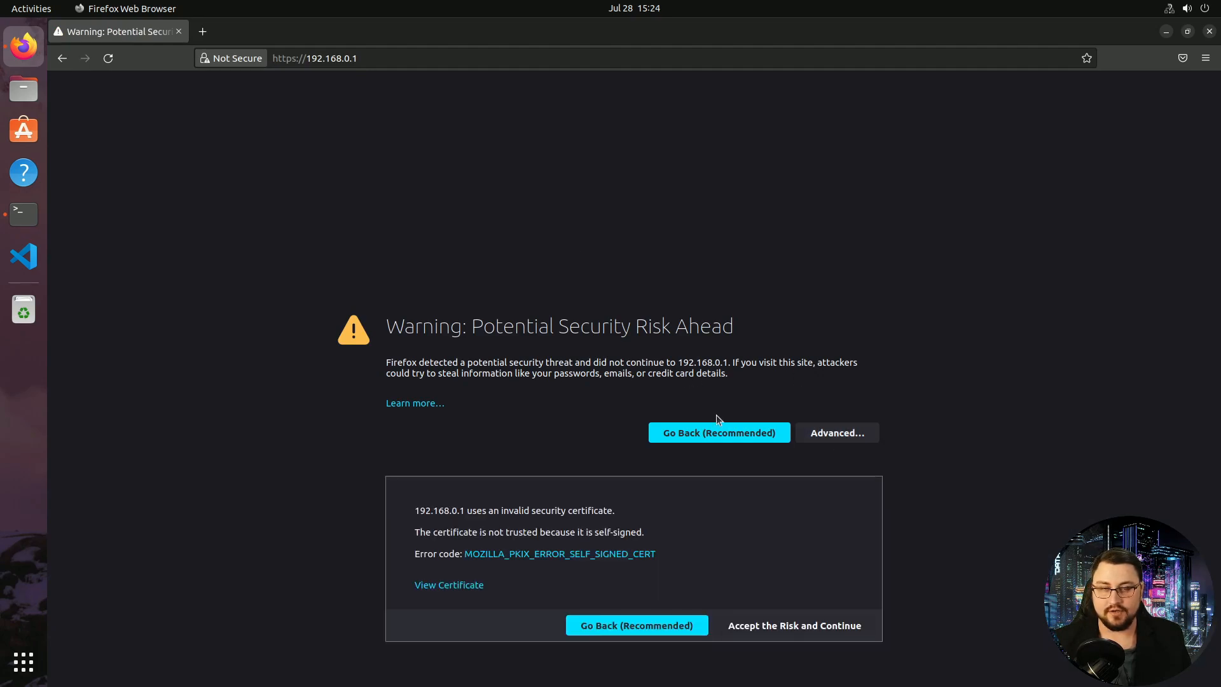
{"action": "left_click", "coordinate": [780, 627]}
Log in as admin with the password and decline saving the login
{"action": "type", "text": "admin"}
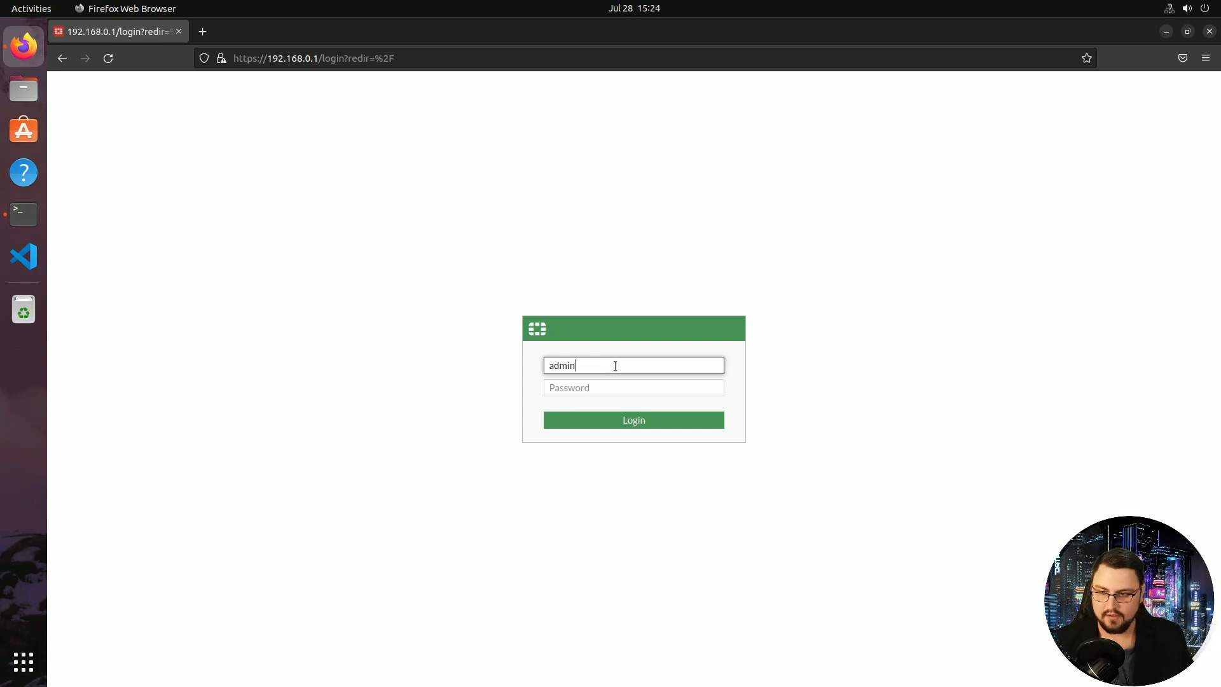
{"action": "key", "text": "Tab"}
{"action": "type", "text": "p"}
{"action": "key", "text": "Return"}
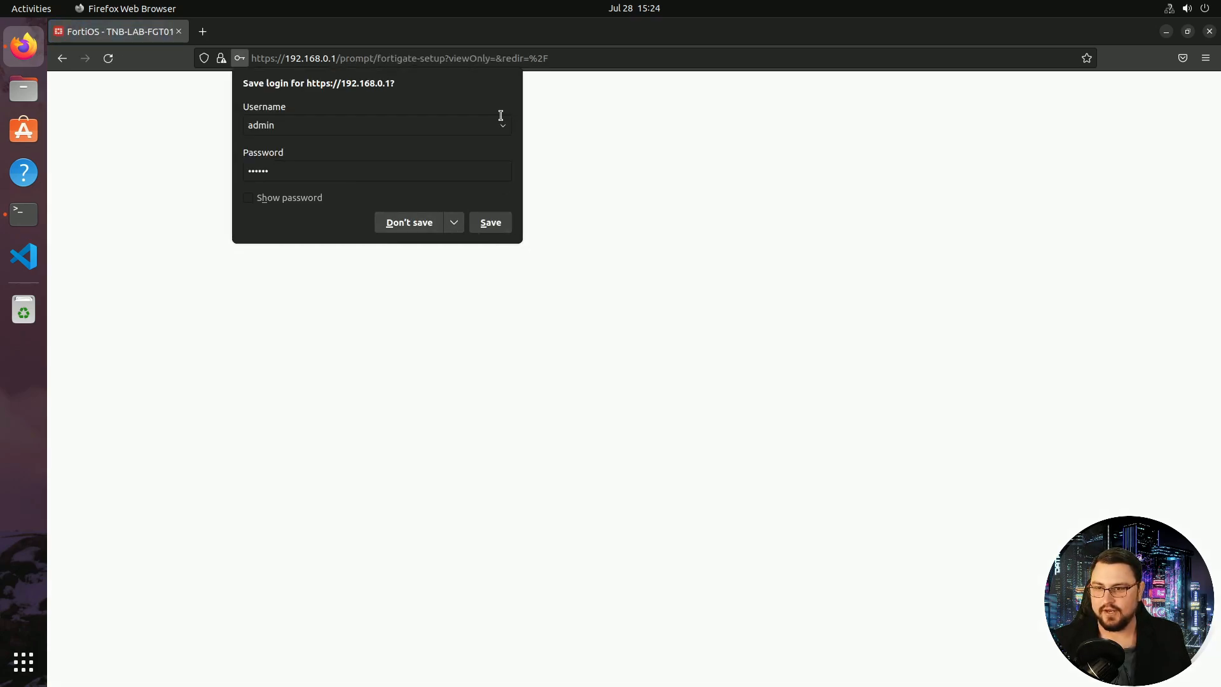
{"action": "left_click", "coordinate": [432, 226]}
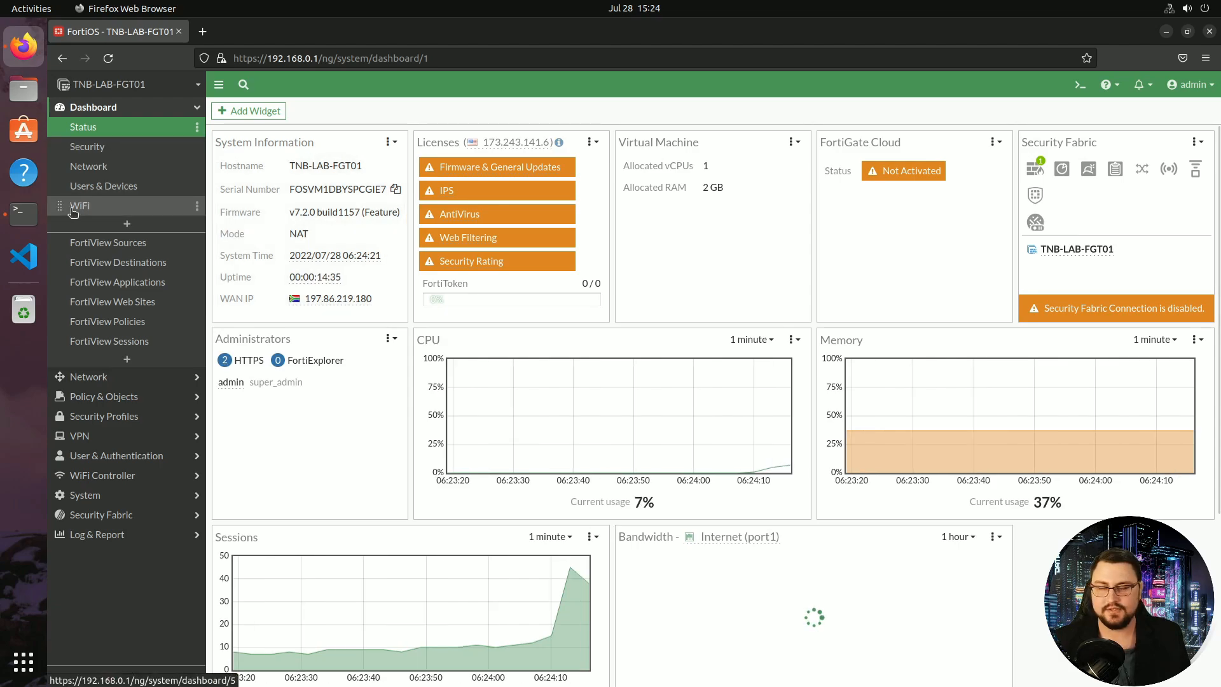
Ping 8.8.8.8 from the terminal, showing 100% packet loss, then minimise it
{"action": "left_click", "coordinate": [35, 218]}
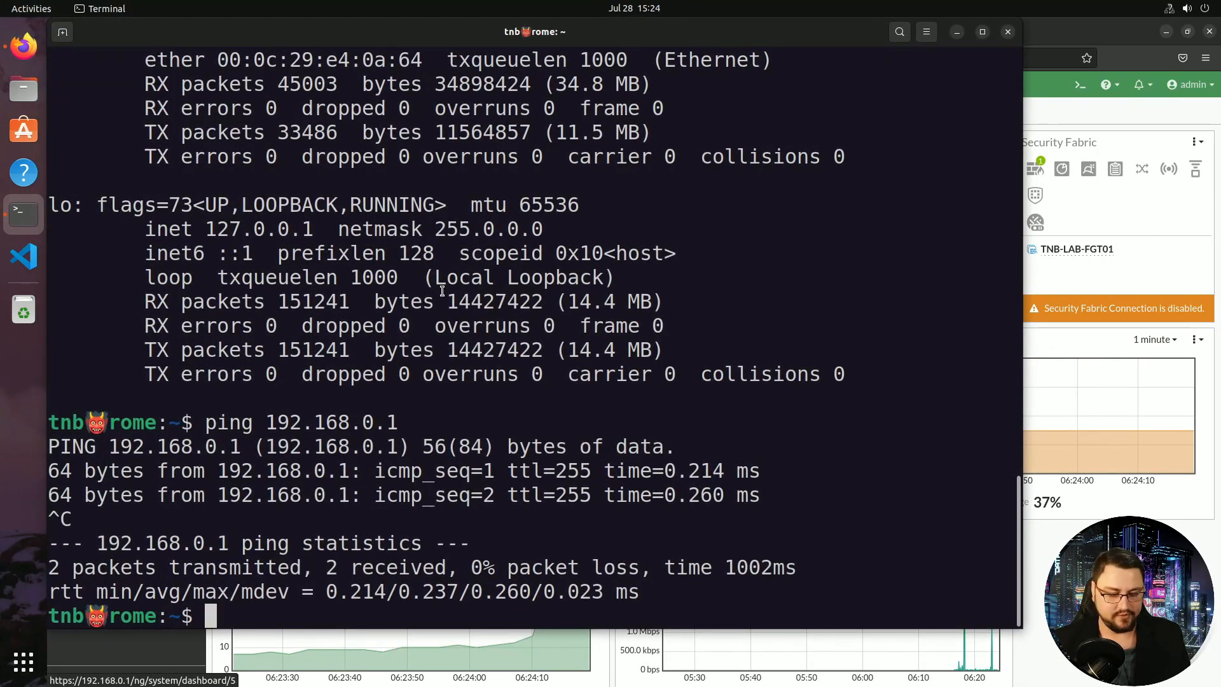
{"action": "type", "text": "ping"}
{"action": "key", "text": "BackSpace"}
{"action": "key", "text": "BackSpace"}
{"action": "key", "text": "BackSpace"}
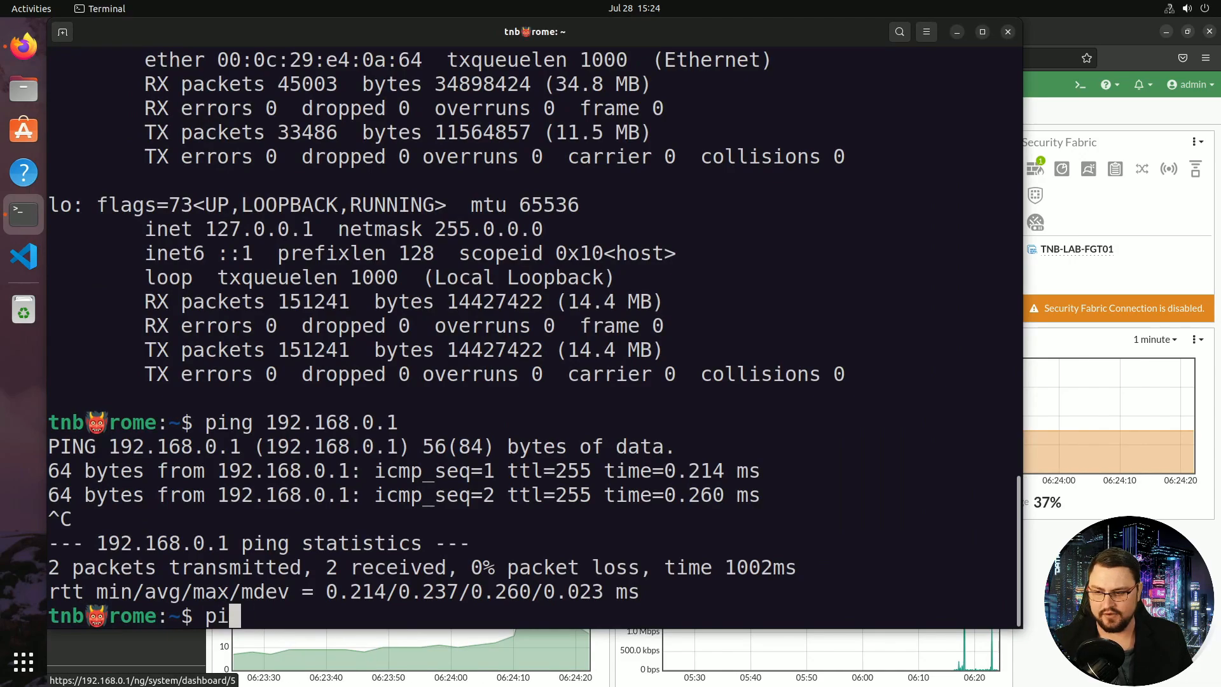
{"action": "type", "text": "ng 8.8.8.8"}
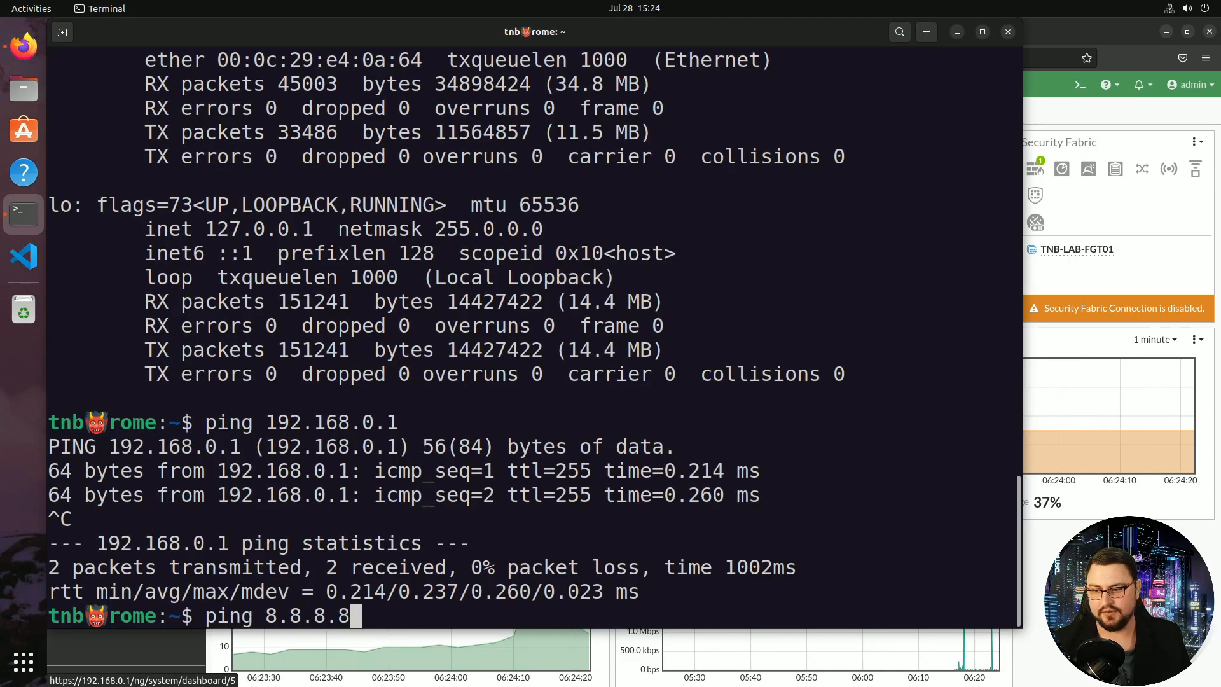
{"action": "key", "text": "Return"}
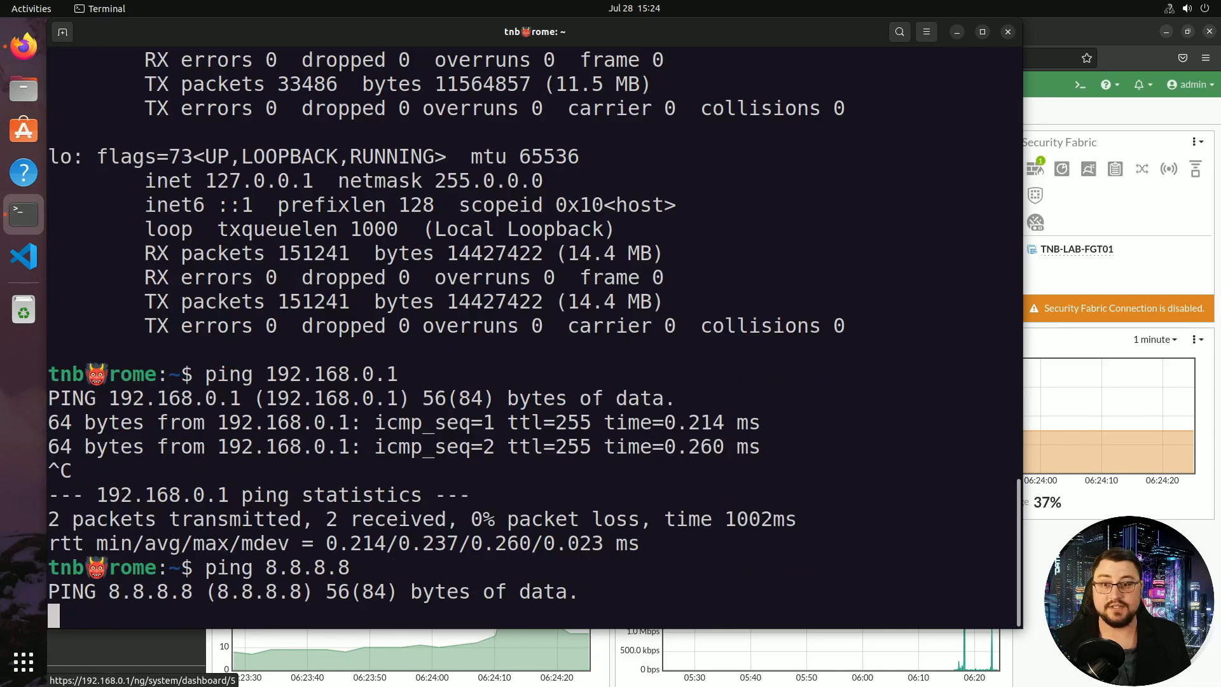
{"action": "key", "text": "ctrl+c"}
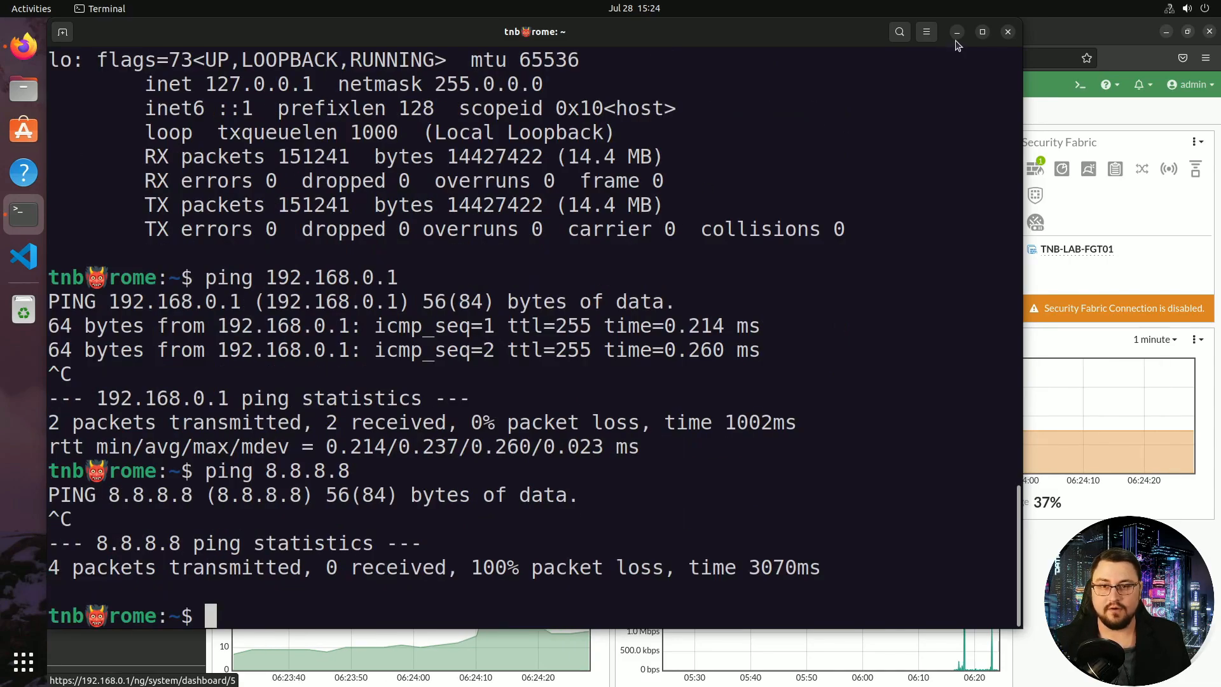
{"action": "left_click", "coordinate": [957, 32]}
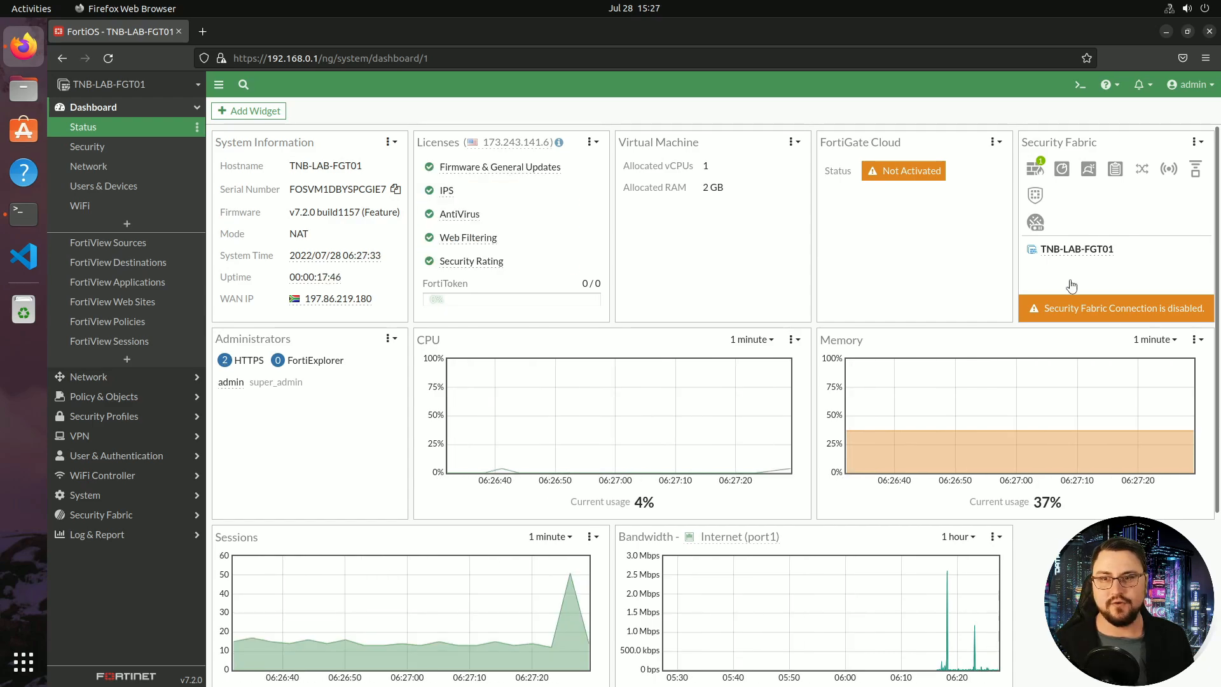
Open Policy & Objects > Firewall Policy, which lists only the Implicit Deny rule
{"action": "left_click", "coordinate": [102, 396]}
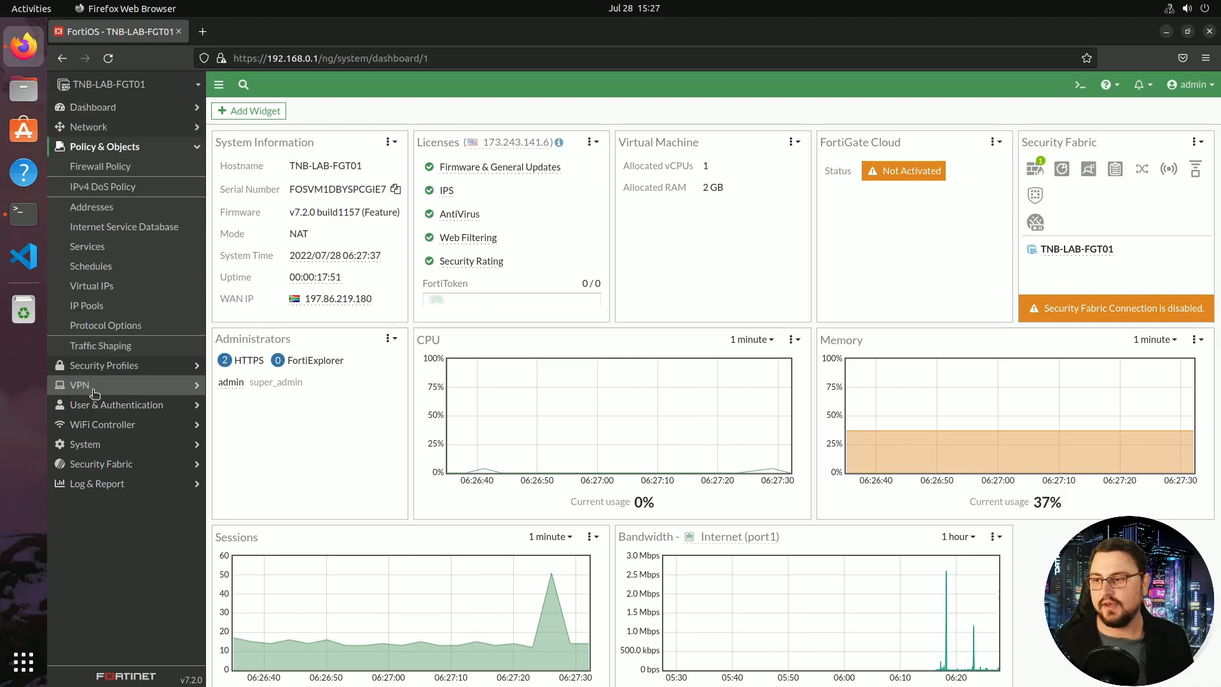
{"action": "left_click", "coordinate": [133, 169]}
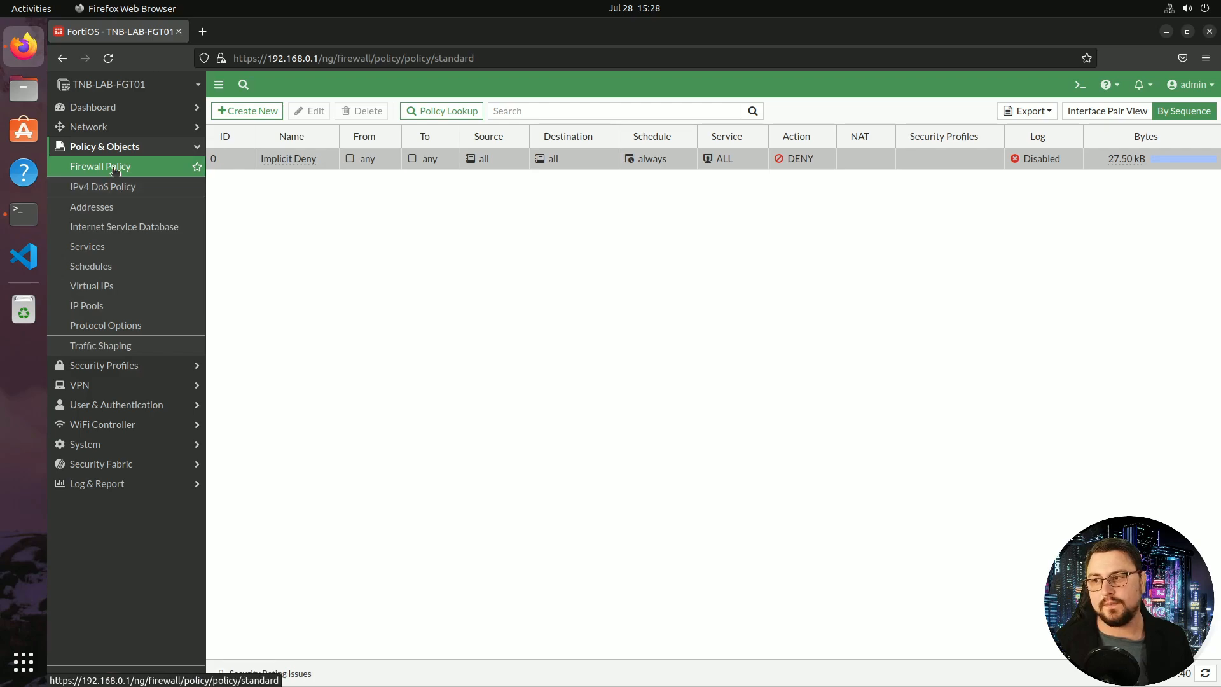
Create policy 'LAN - Internet Access' from LAN (port2) to Internet (port1)
{"action": "left_click", "coordinate": [255, 117]}
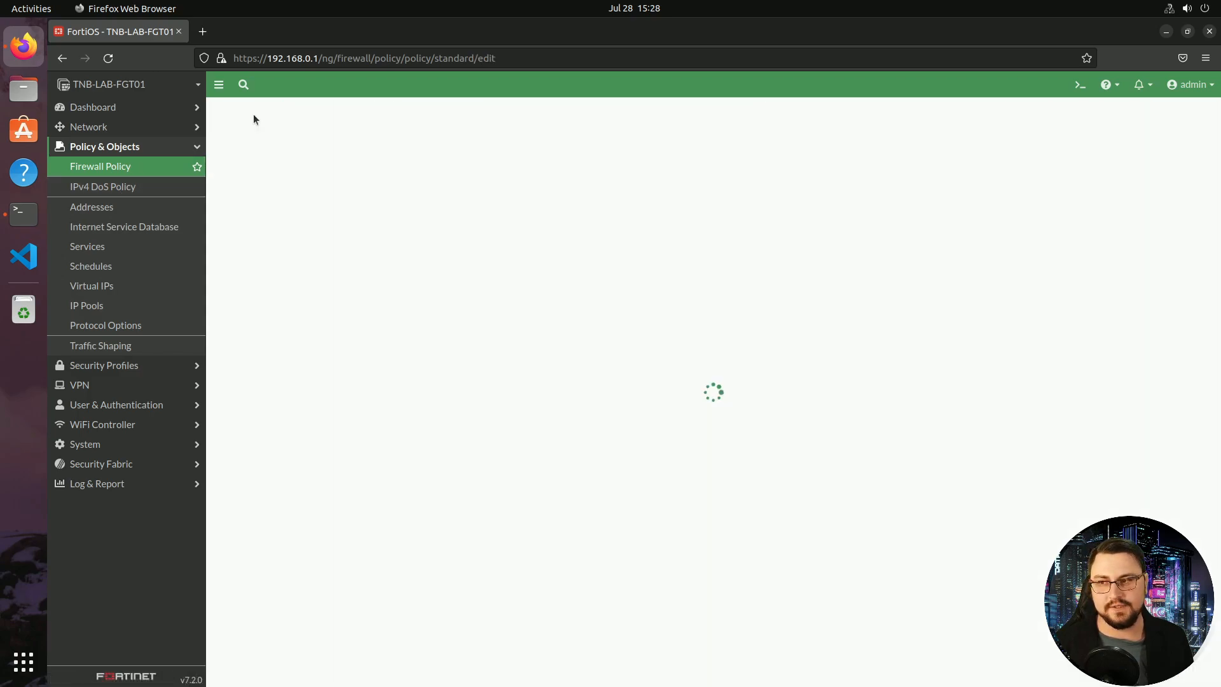
{"action": "left_click", "coordinate": [343, 147]}
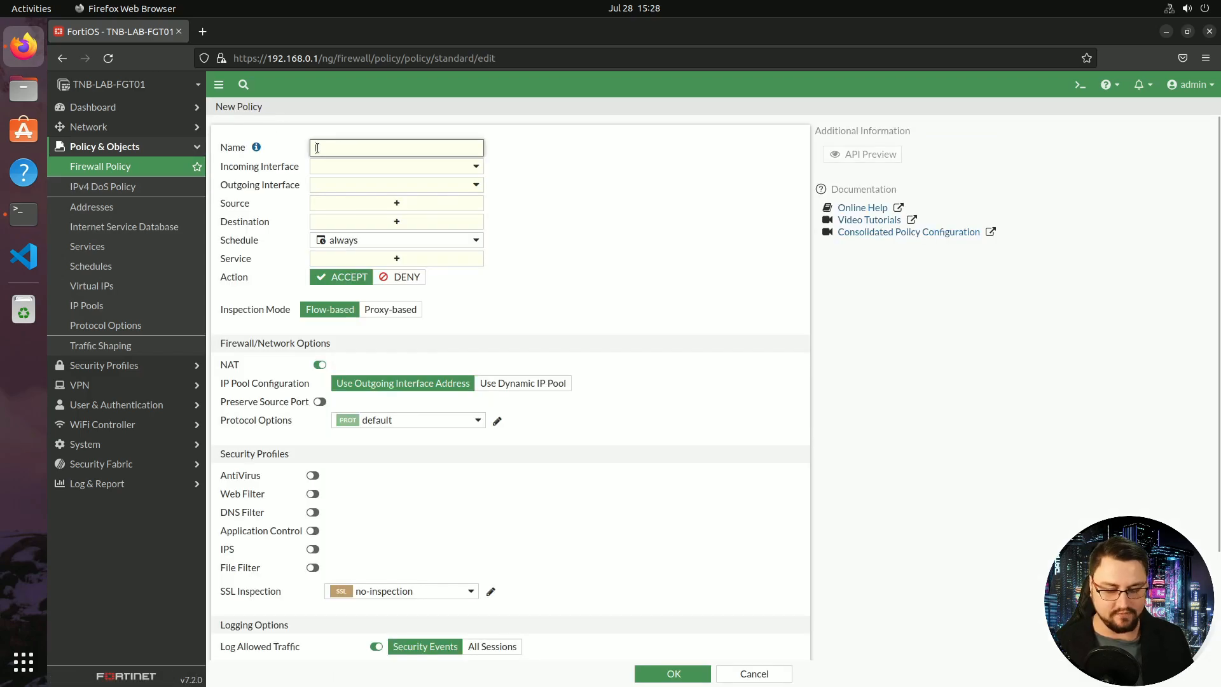
{"action": "type", "text": "LAN - Inter"}
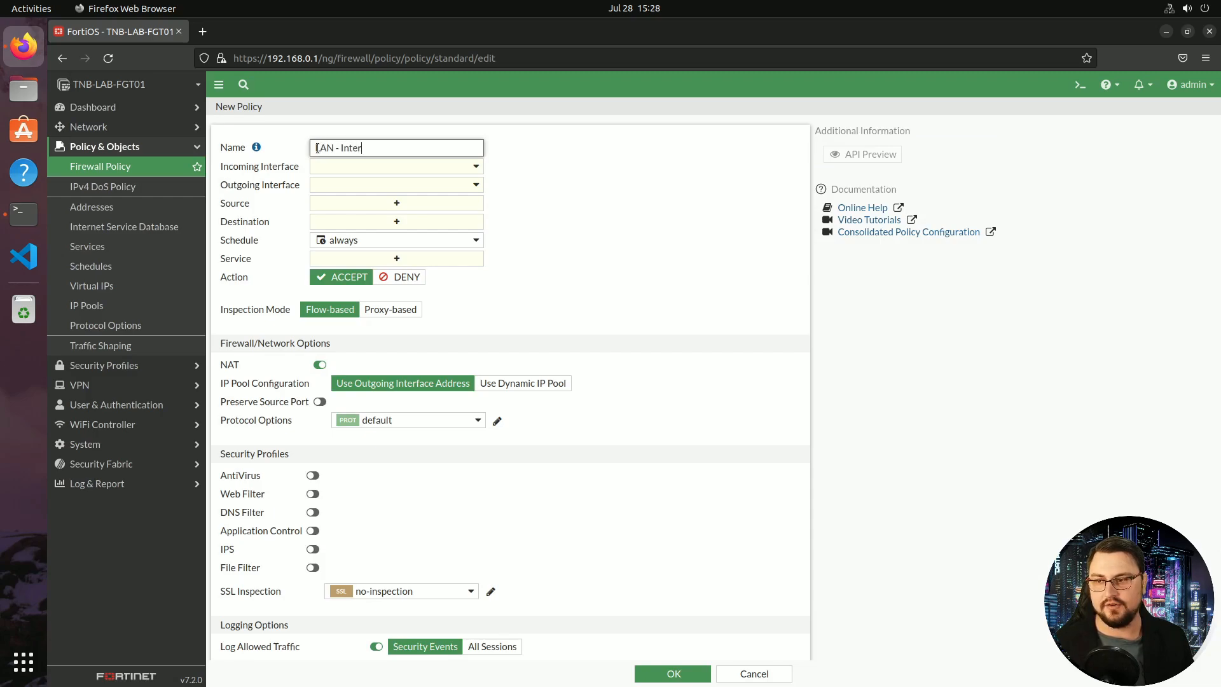
{"action": "type", "text": "net Access"}
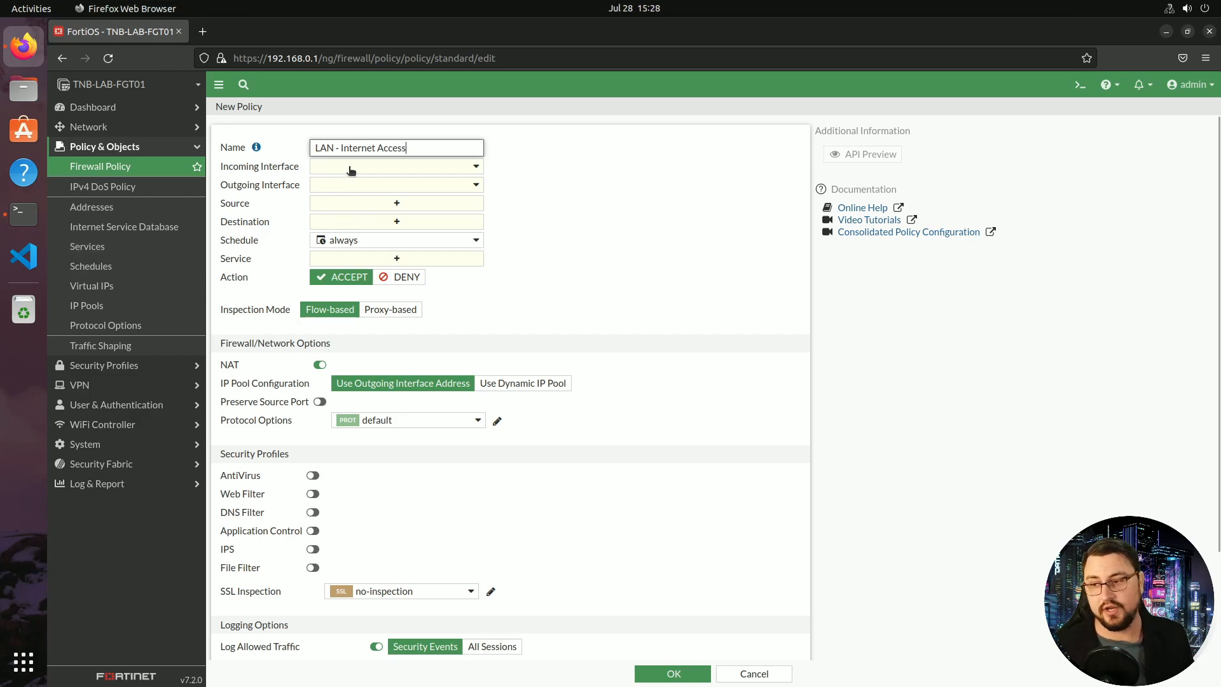
{"action": "left_click", "coordinate": [324, 168]}
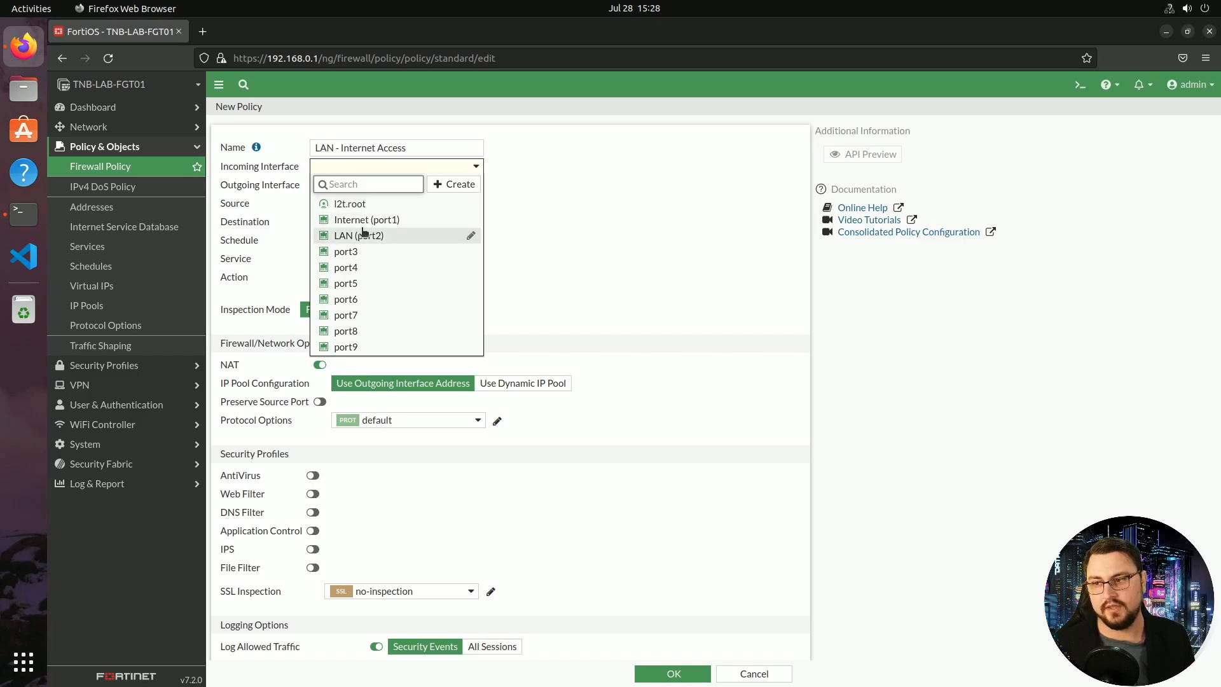
{"action": "mouse_move", "coordinate": [381, 237]}
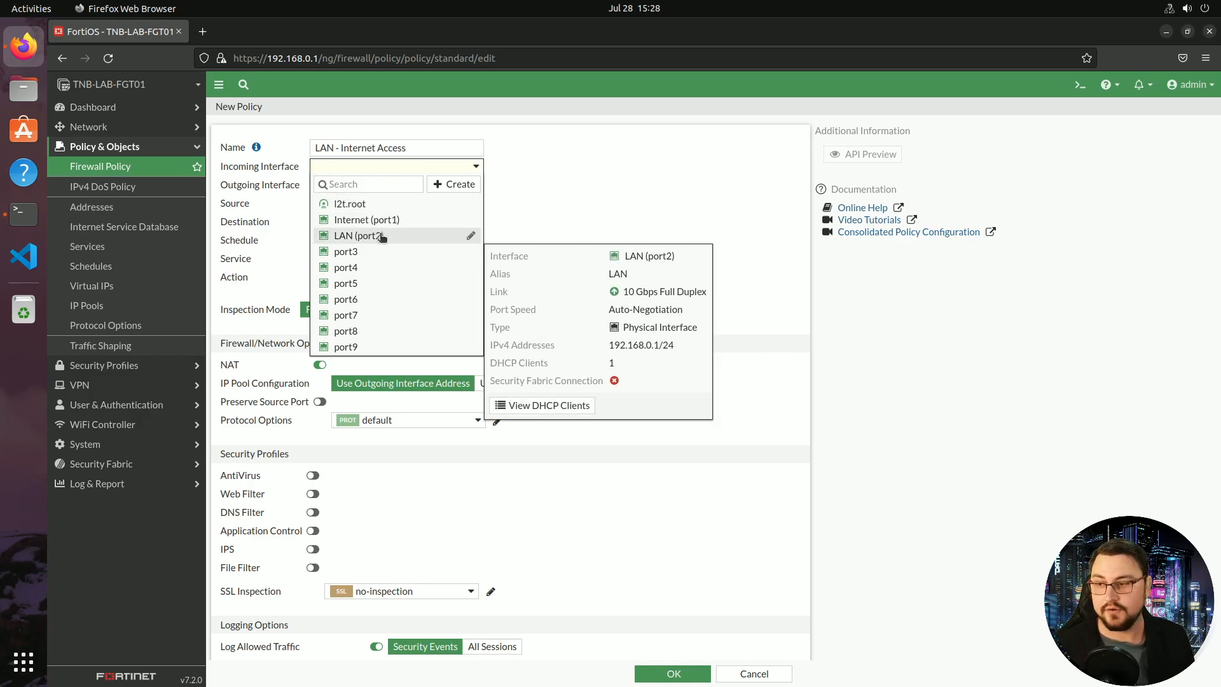
{"action": "left_click", "coordinate": [382, 237]}
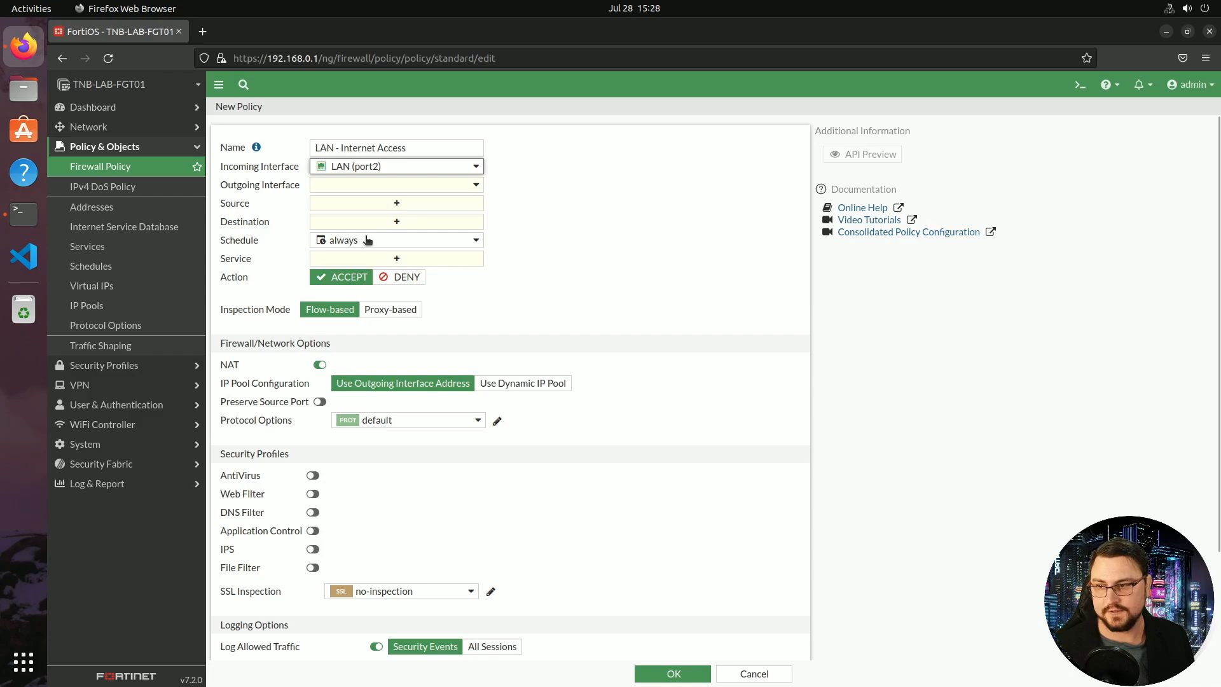
{"action": "left_click", "coordinate": [333, 184]}
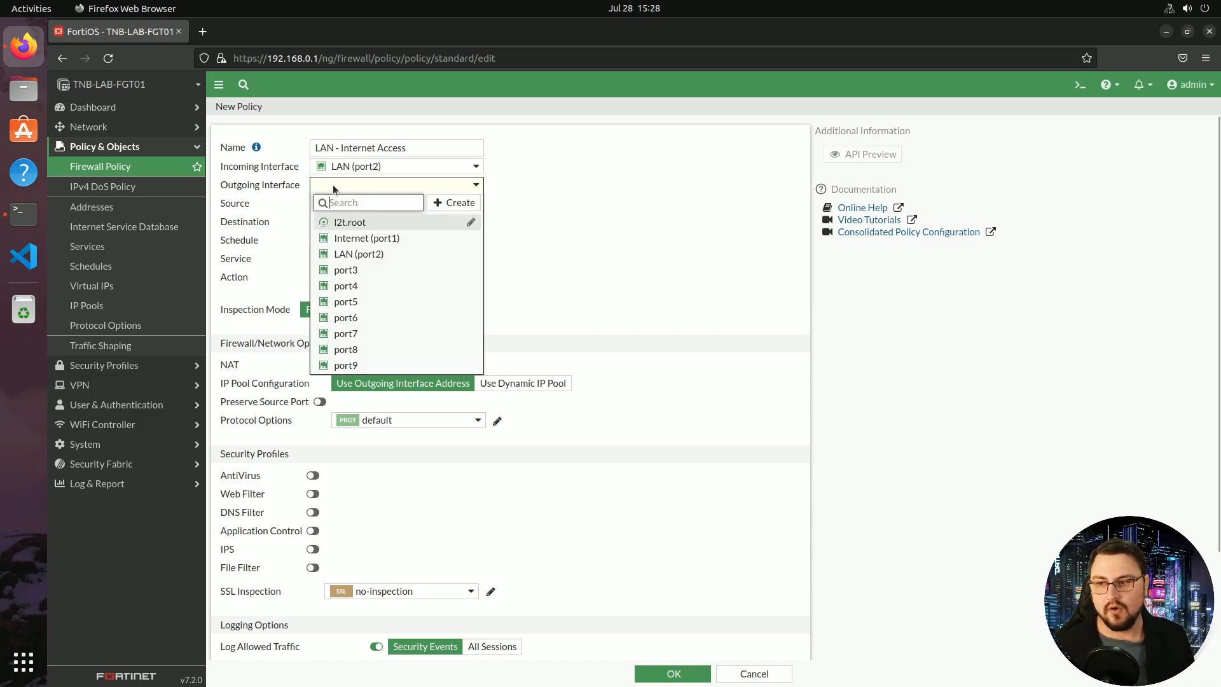
{"action": "left_click", "coordinate": [356, 237]}
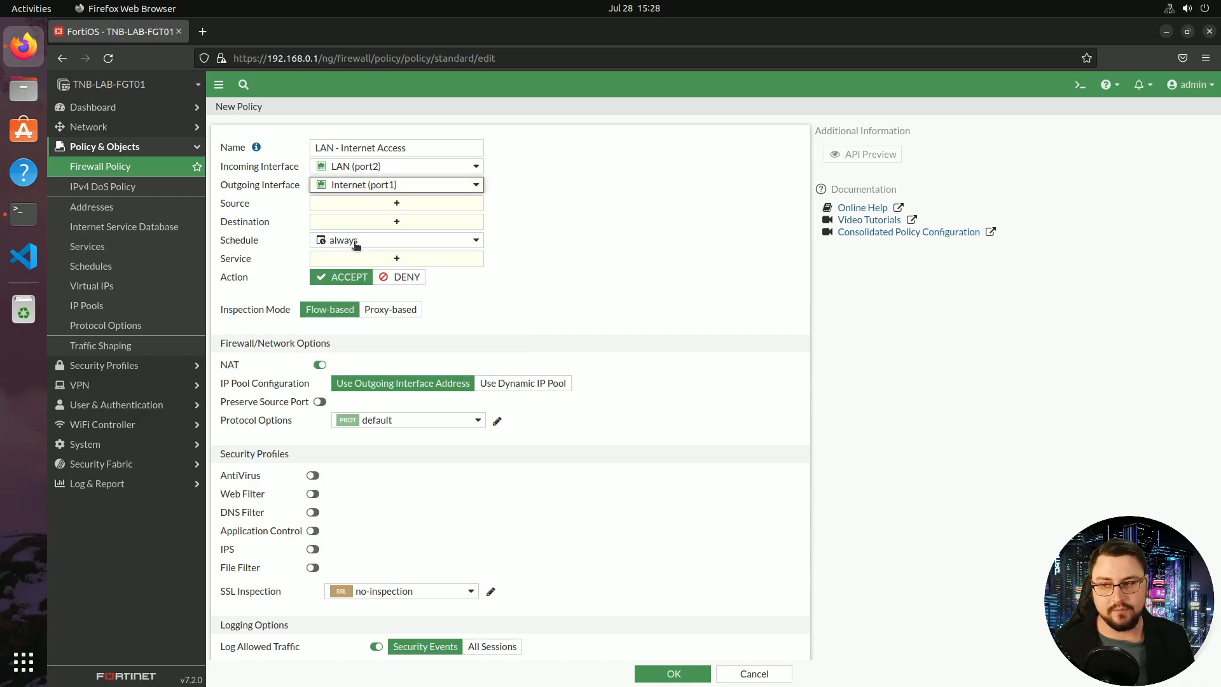
Add source all and search the address list for 192.168.0.0/24
{"action": "left_click", "coordinate": [430, 204]}
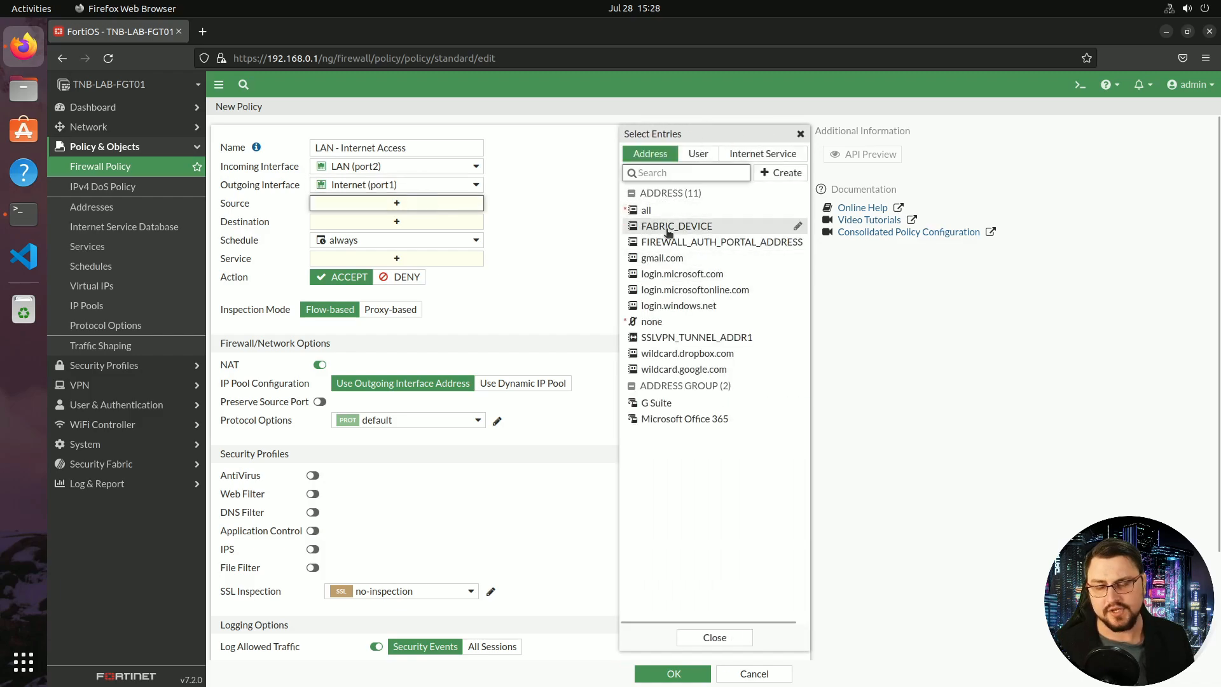
{"action": "left_click", "coordinate": [655, 211]}
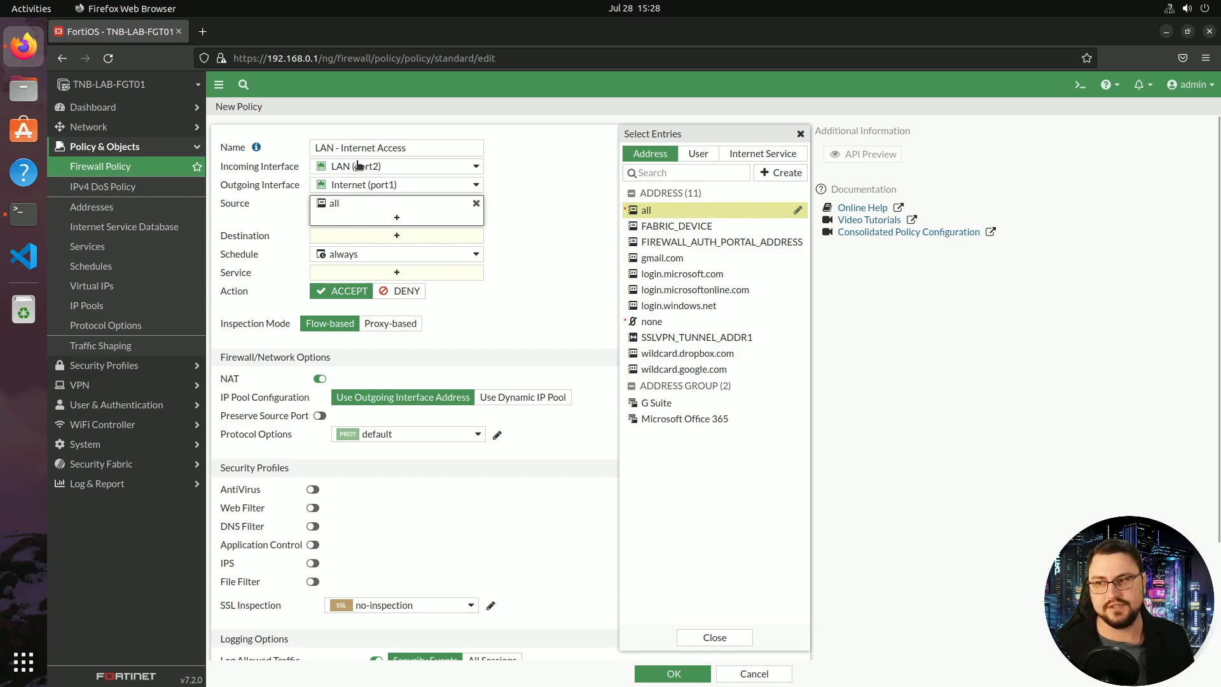
{"action": "left_click", "coordinate": [657, 174]}
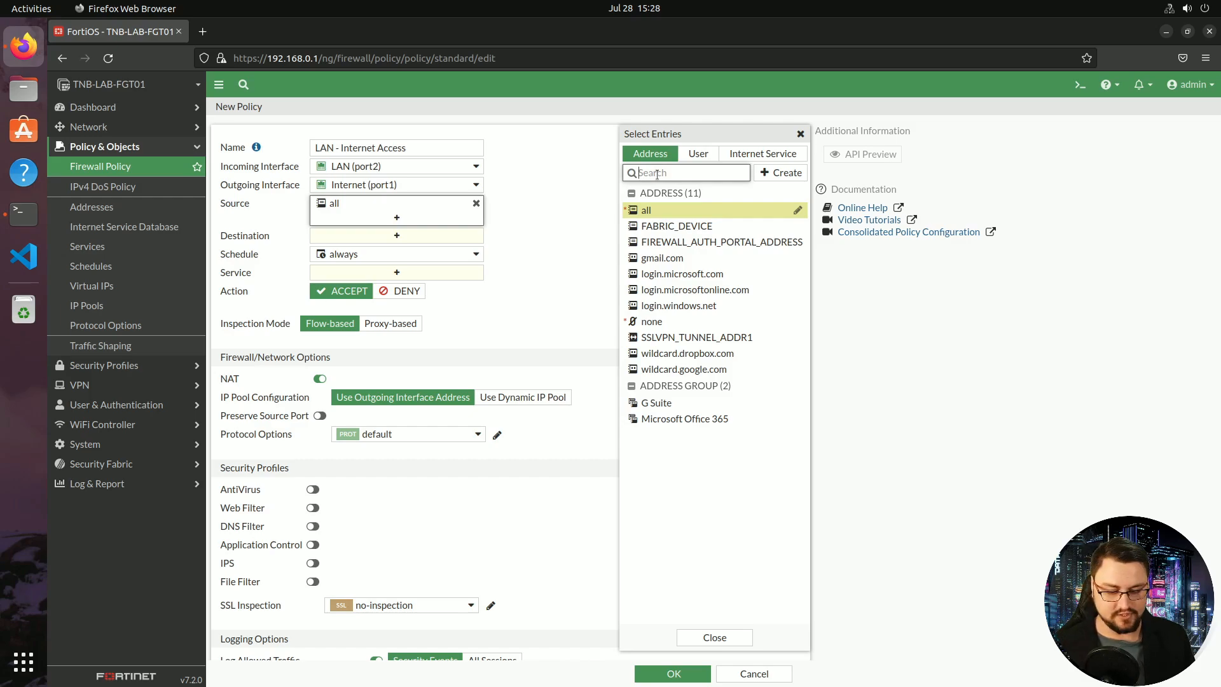
{"action": "type", "text": "192.168."}
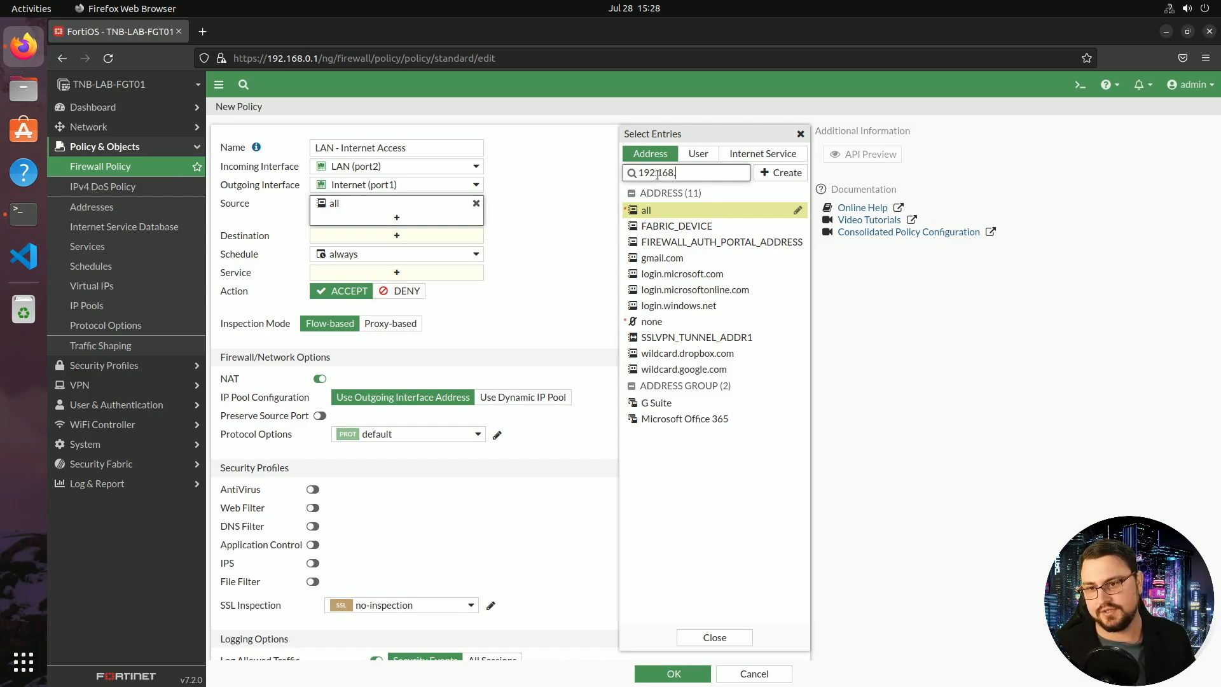
{"action": "type", "text": "0.0/24"}
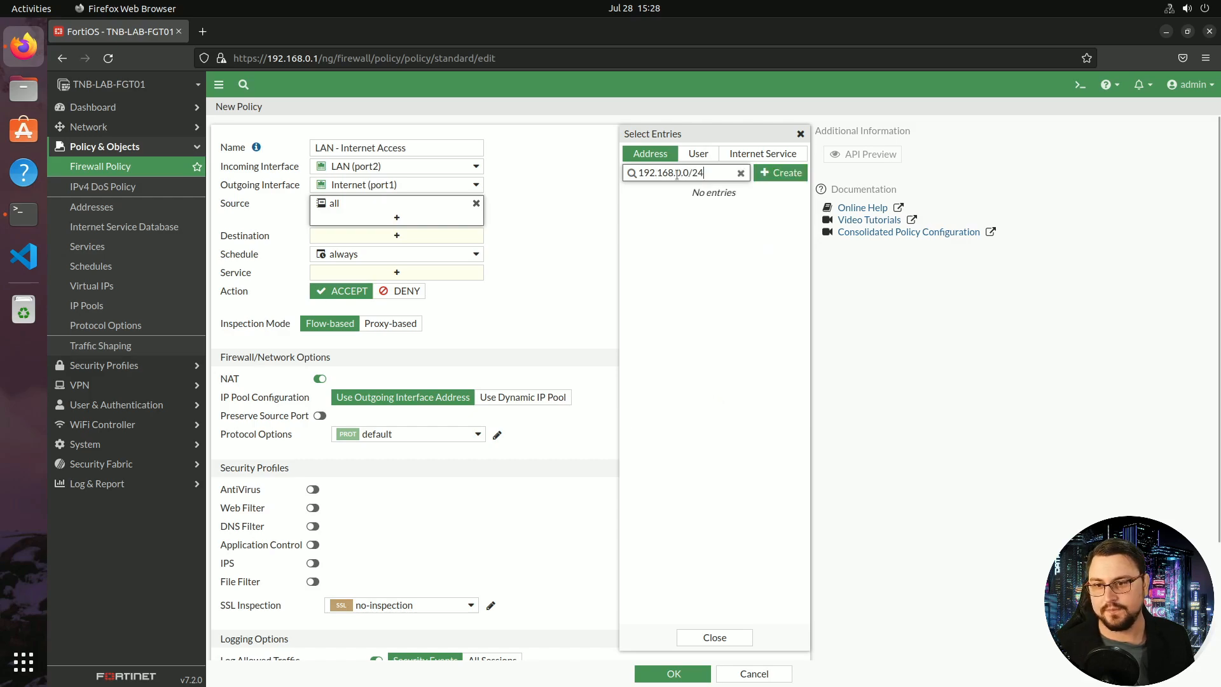
{"action": "triple_click", "coordinate": [676, 174]}
{"action": "key", "text": "ctrl+c"}
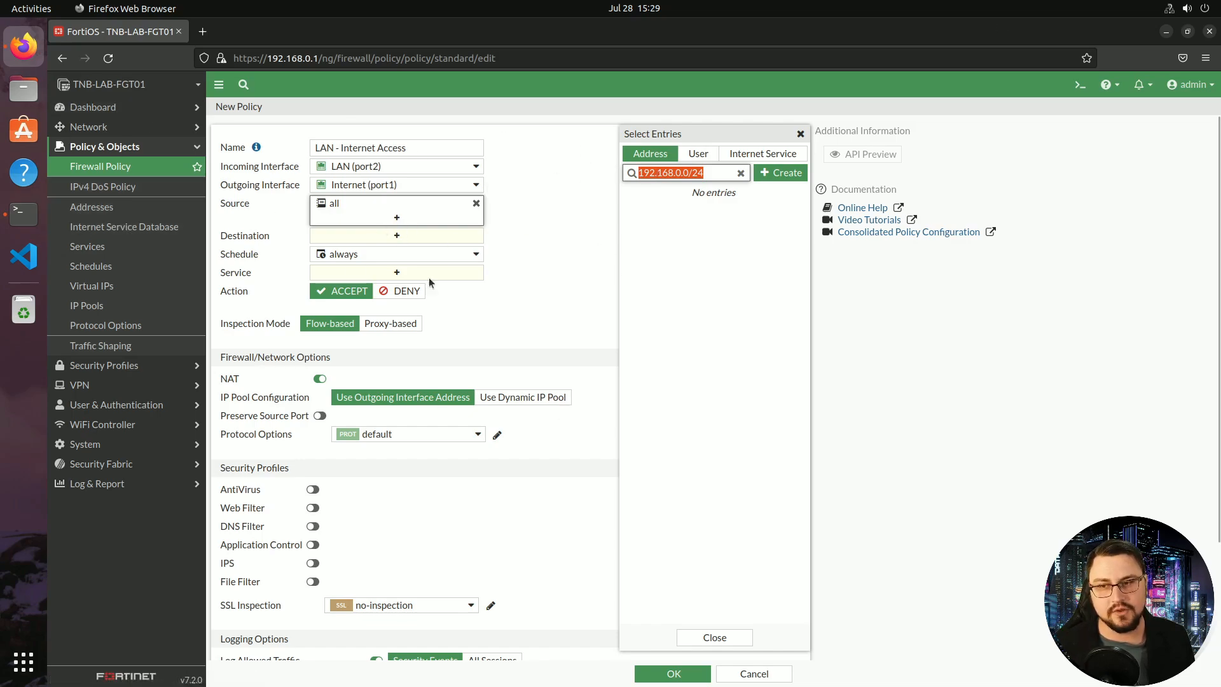
{"action": "left_click", "coordinate": [781, 173]}
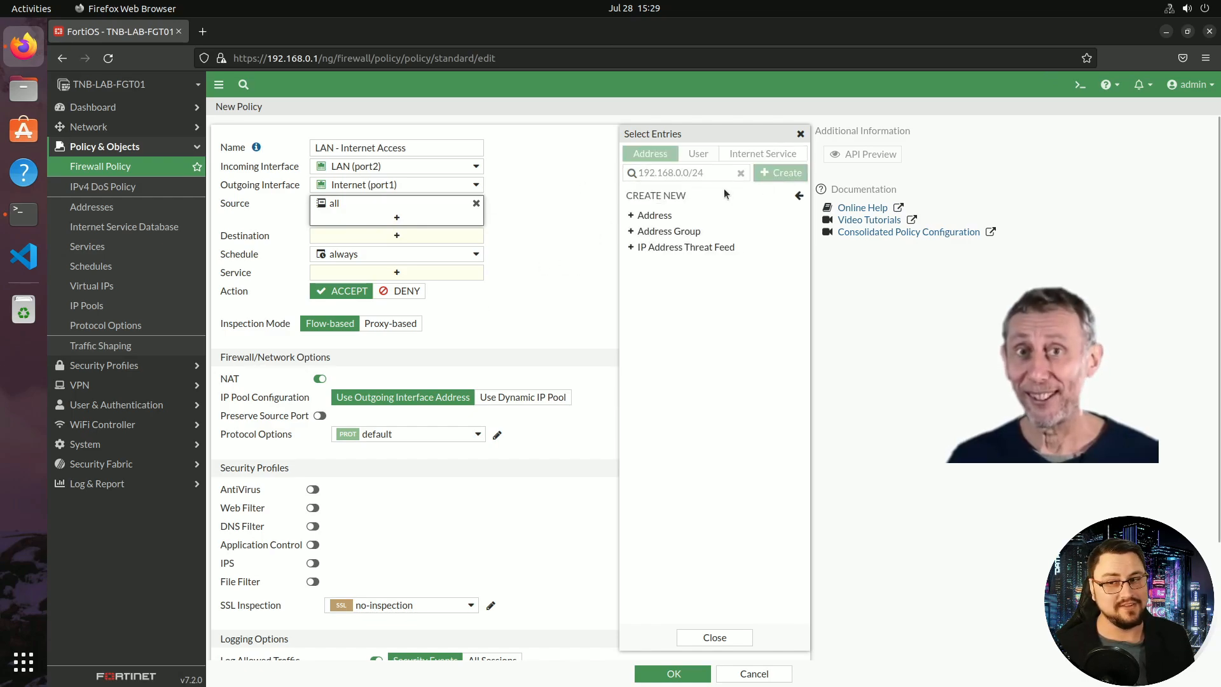
Create address '192.168.0.0/24 - LAN network' of type Subnet, 192.168.0.0/24
{"action": "left_click", "coordinate": [655, 218]}
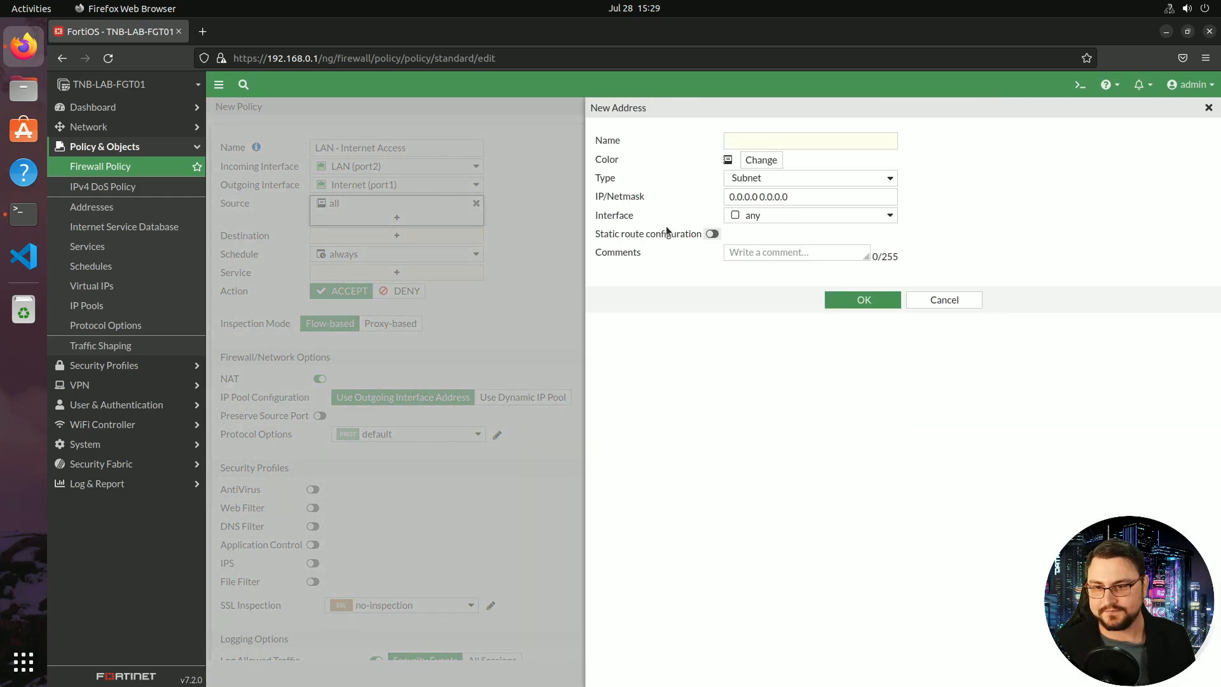
{"action": "left_click", "coordinate": [778, 145]}
{"action": "type", "text": "192.168.0.0/24"}
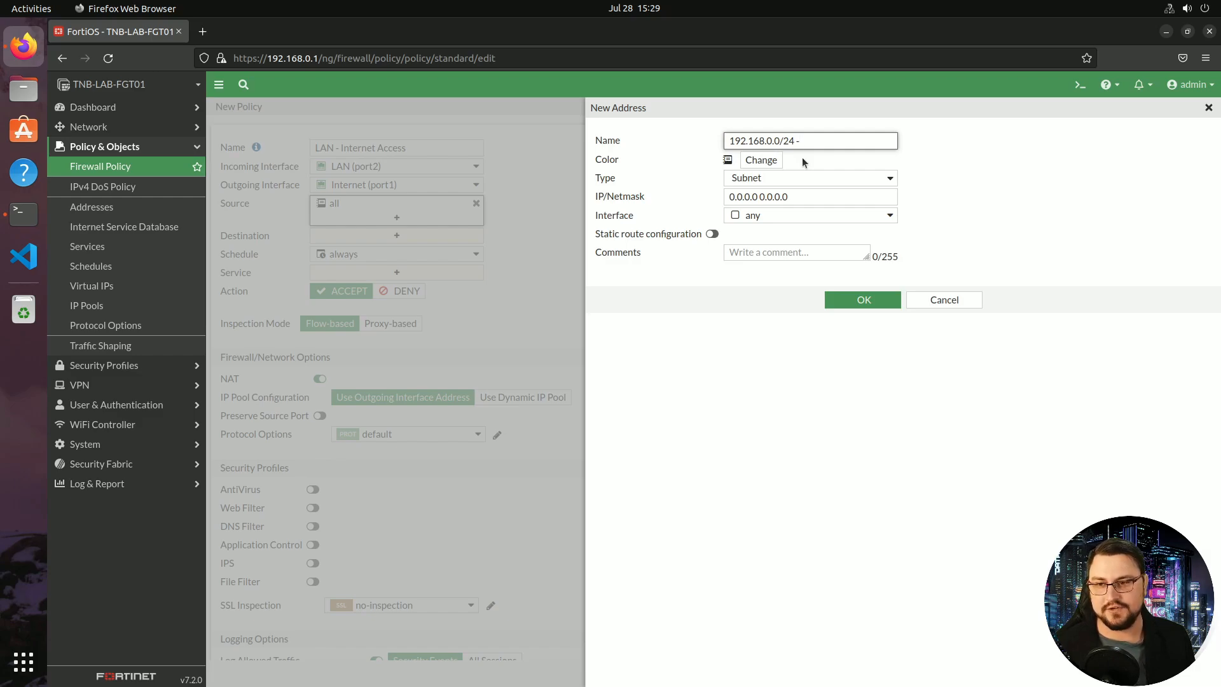
{"action": "type", "text": " - LAN "}
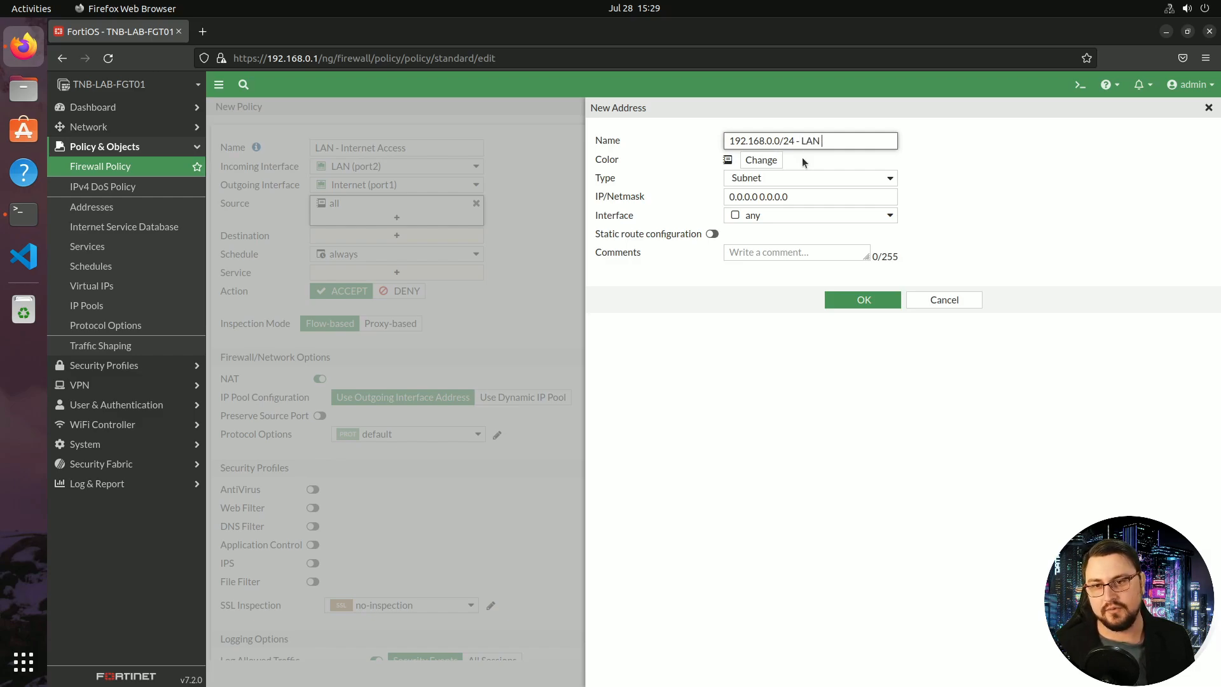
{"action": "type", "text": "network"}
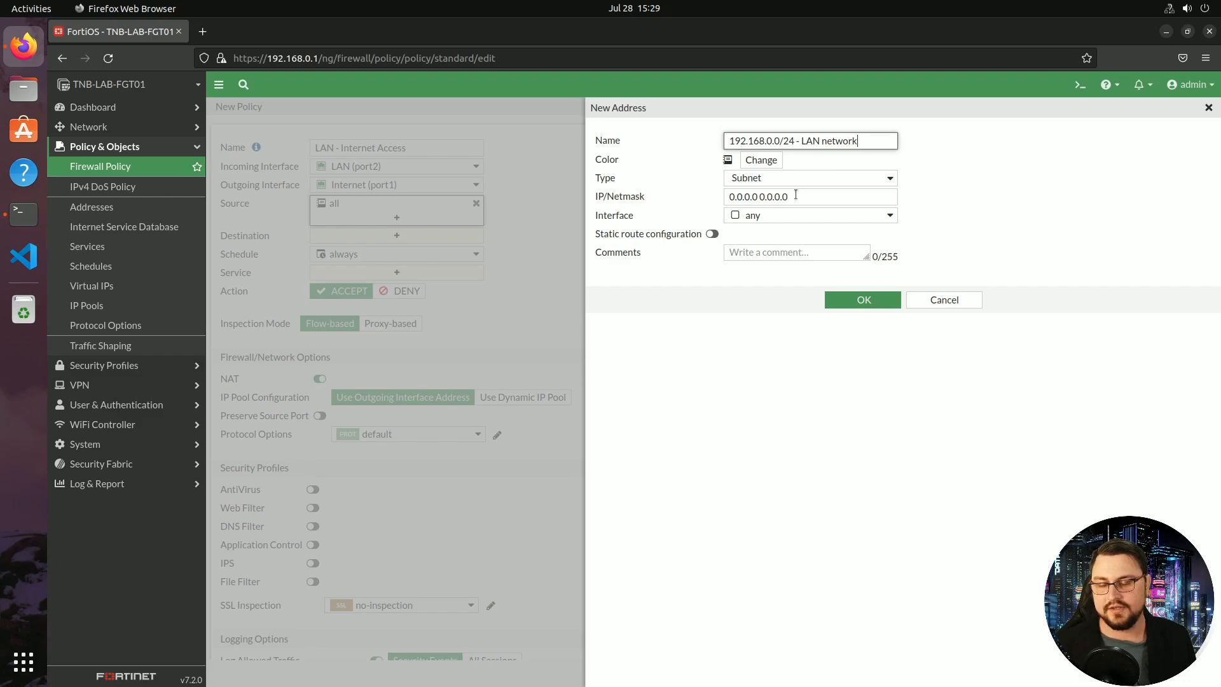
{"action": "left_click", "coordinate": [757, 180]}
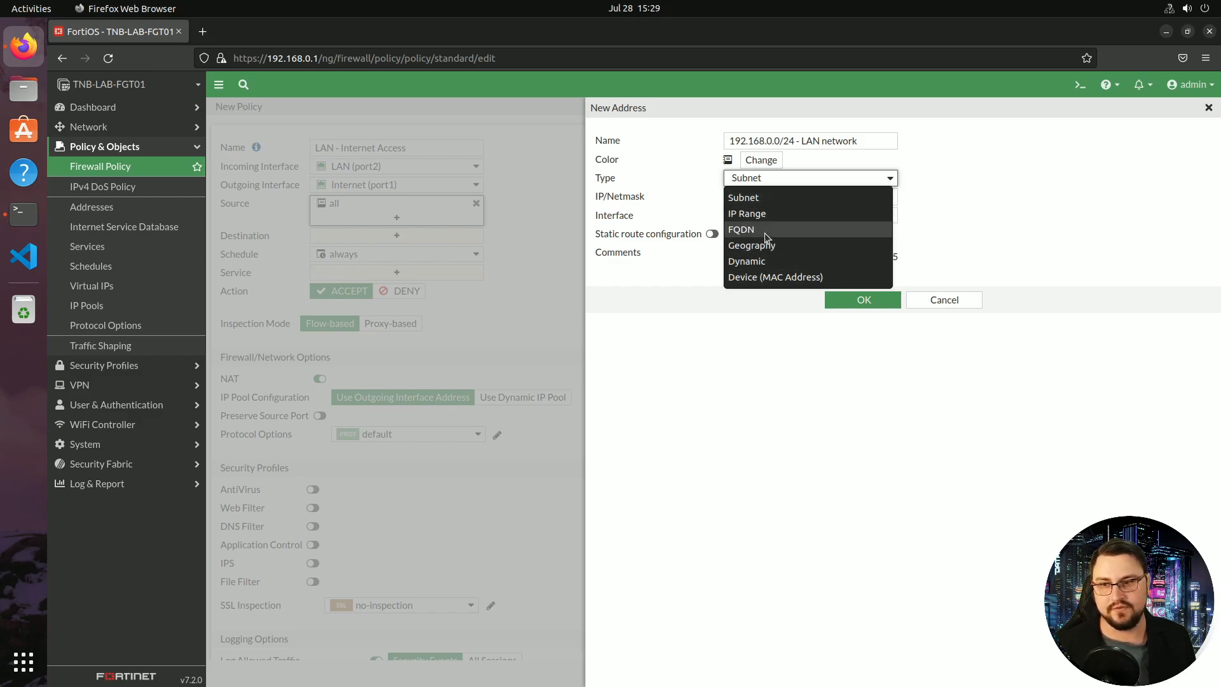
{"action": "left_click", "coordinate": [773, 198]}
{"action": "key", "text": "Tab"}
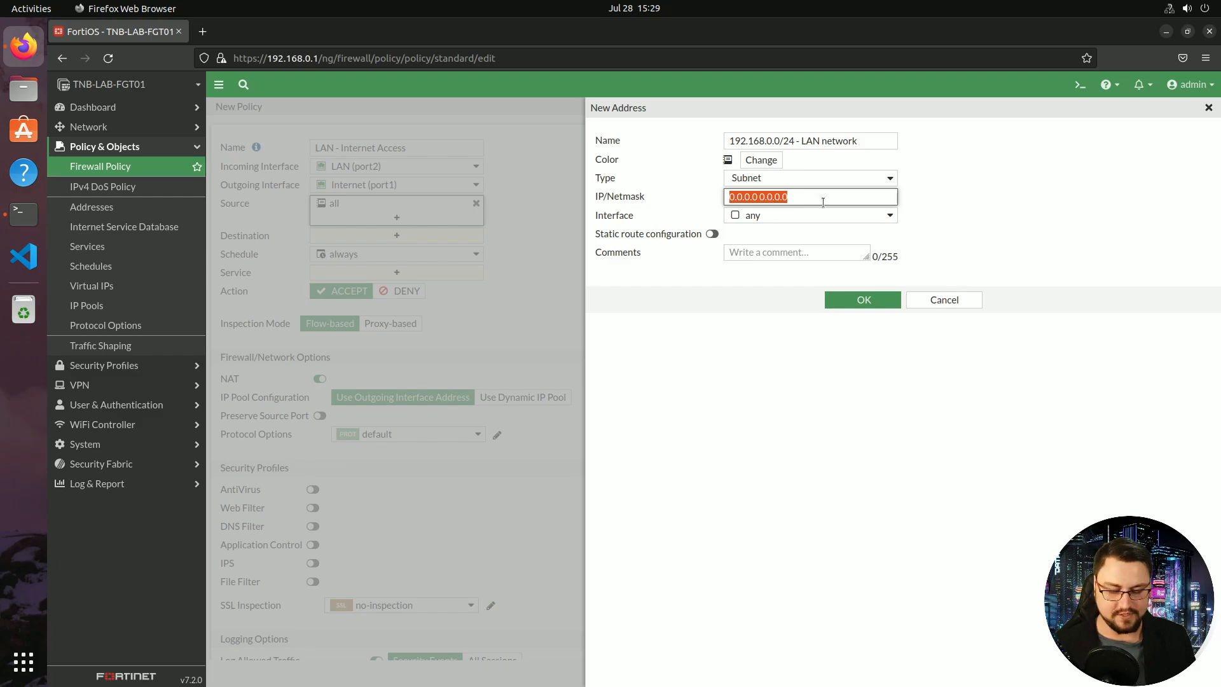
{"action": "key", "text": "ctrl+v"}
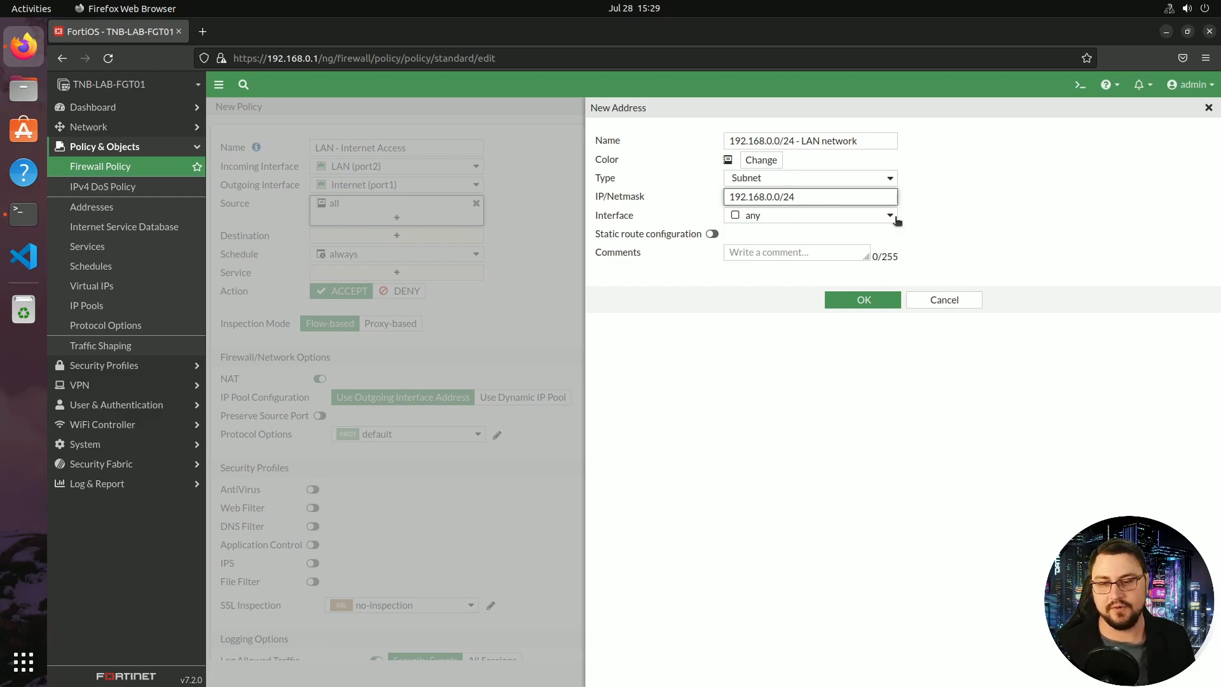
{"action": "left_click", "coordinate": [841, 301]}
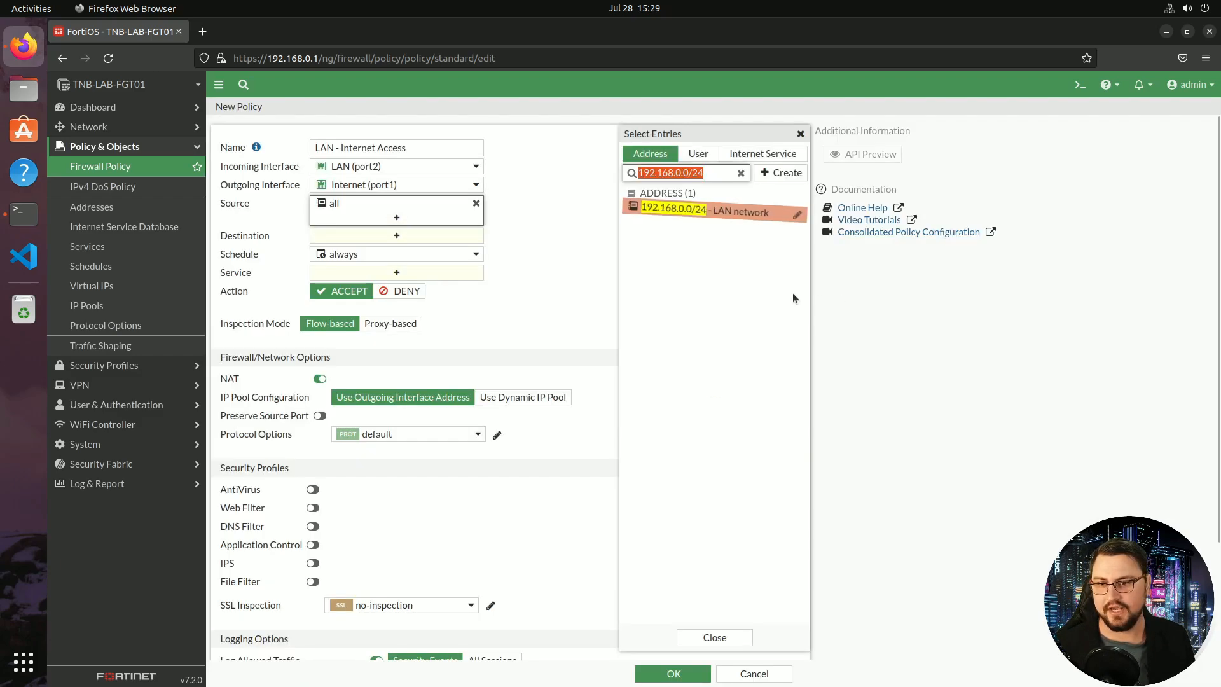
Set source to 192.168.0.0/24 - LAN network and destination to all
{"action": "left_click", "coordinate": [693, 216]}
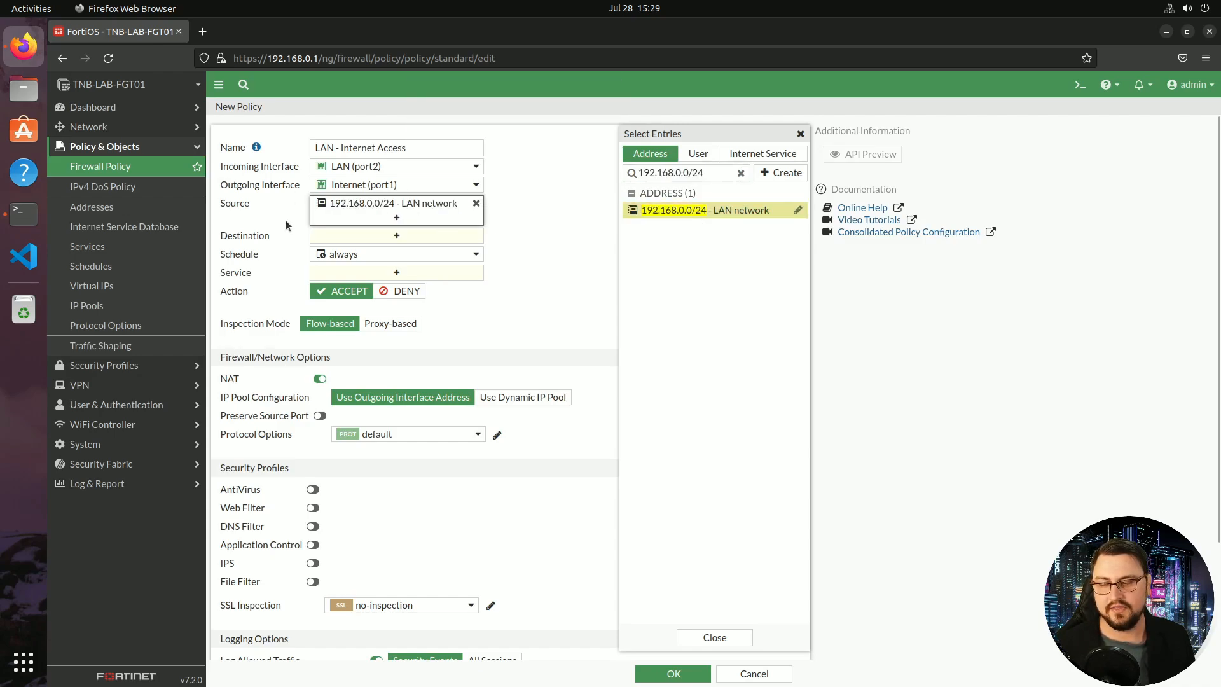
{"action": "left_click", "coordinate": [714, 637]}
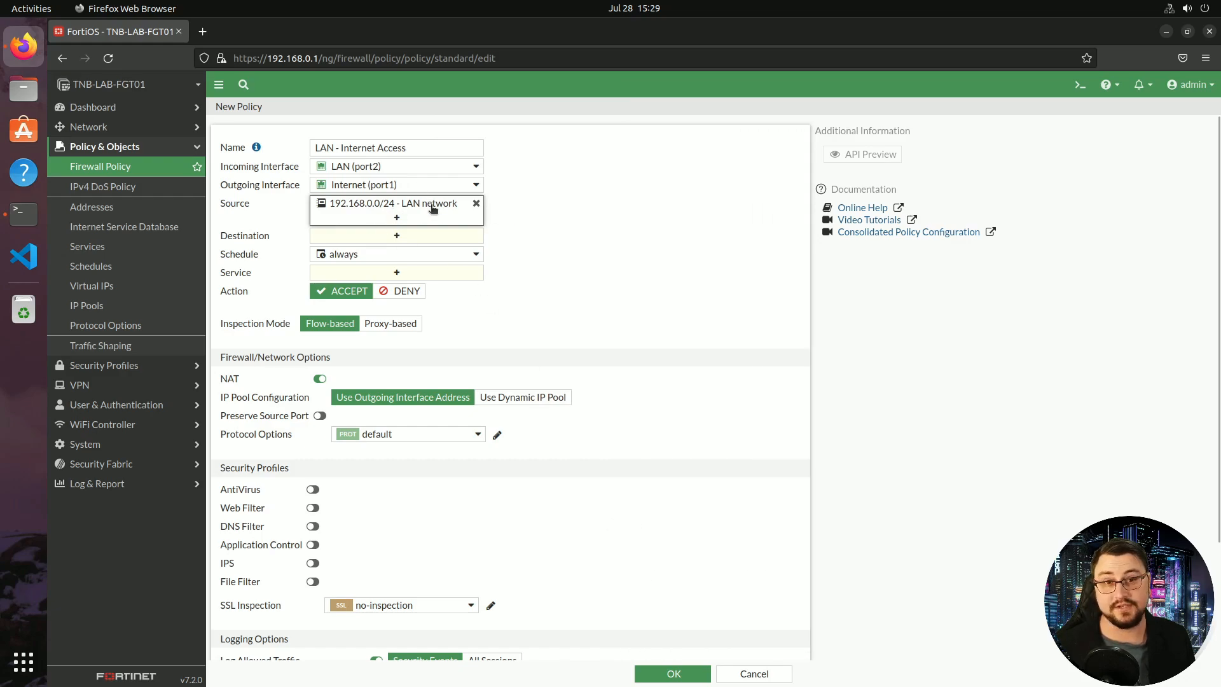
{"action": "left_click", "coordinate": [431, 235]}
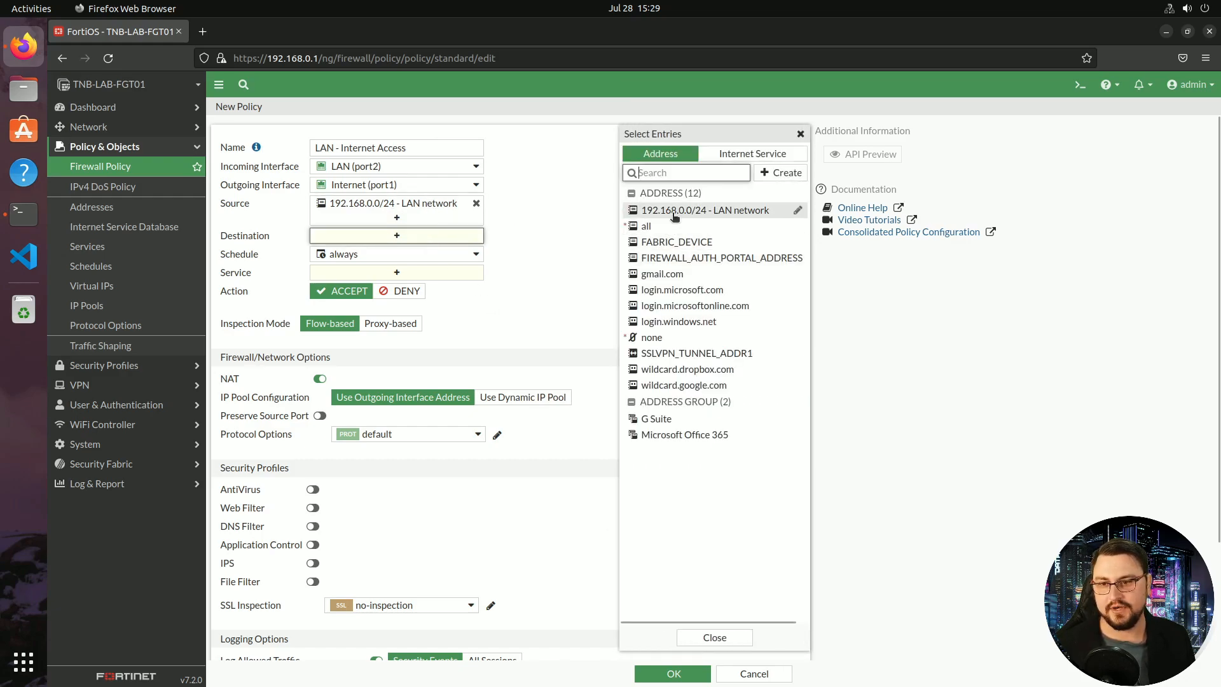
{"action": "mouse_move", "coordinate": [683, 214]}
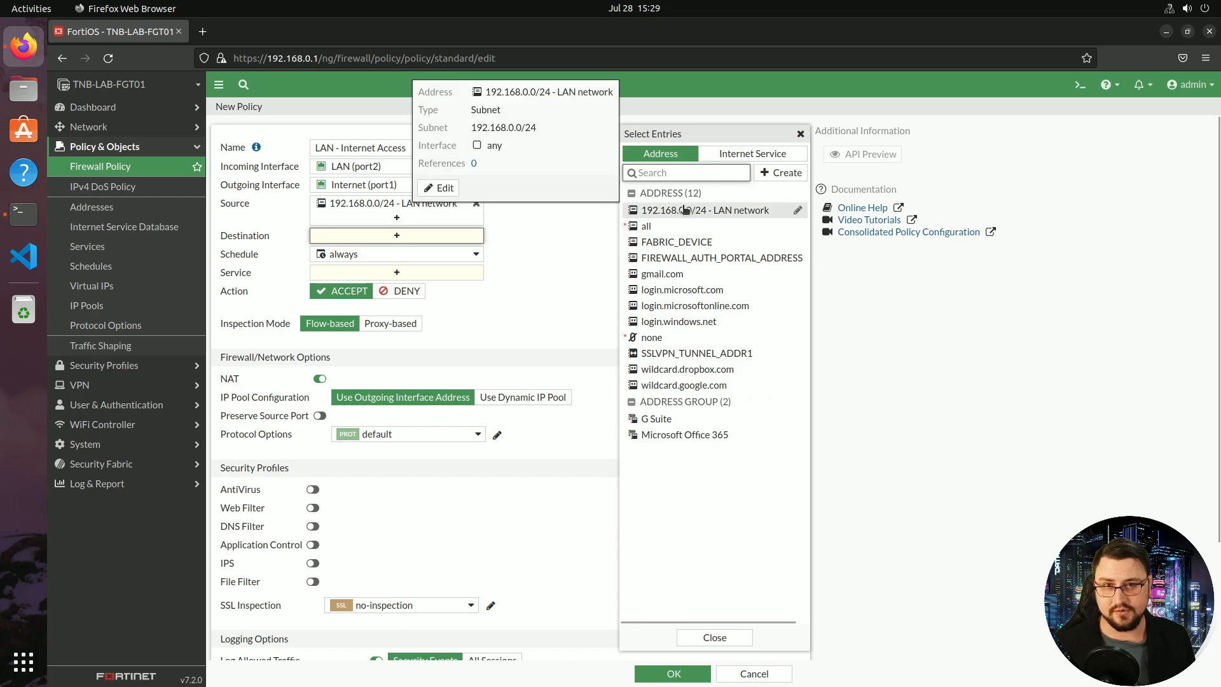
{"action": "left_click", "coordinate": [656, 227]}
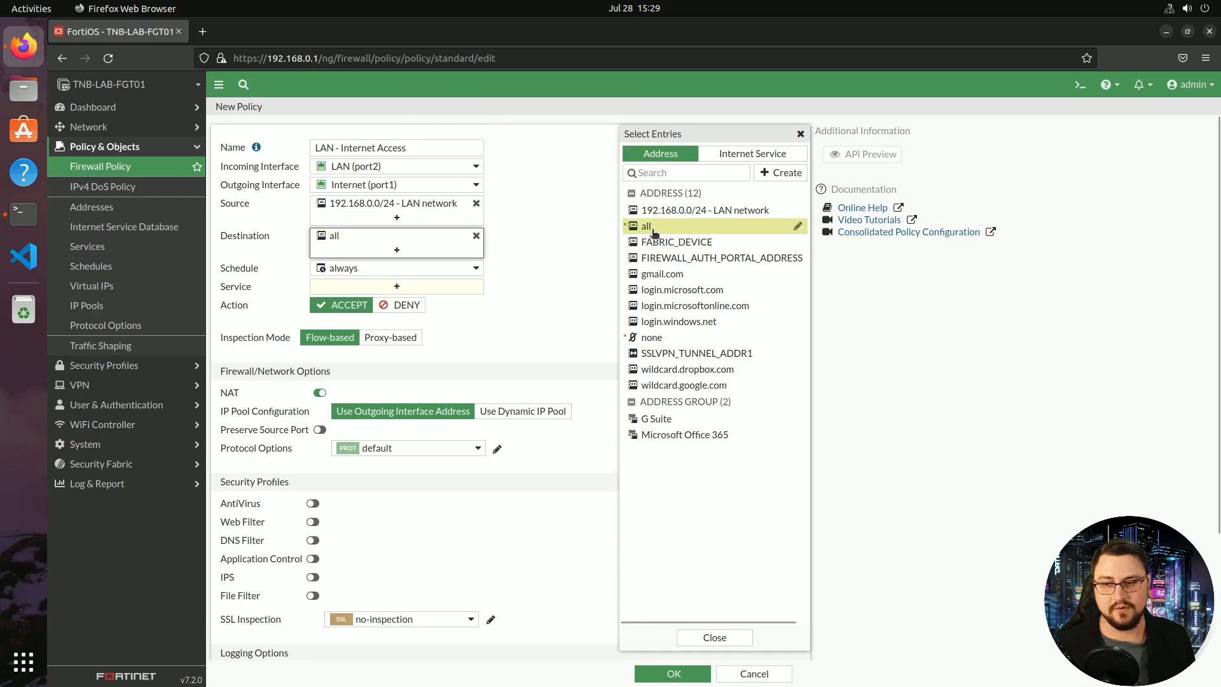
{"action": "mouse_move", "coordinate": [645, 240]}
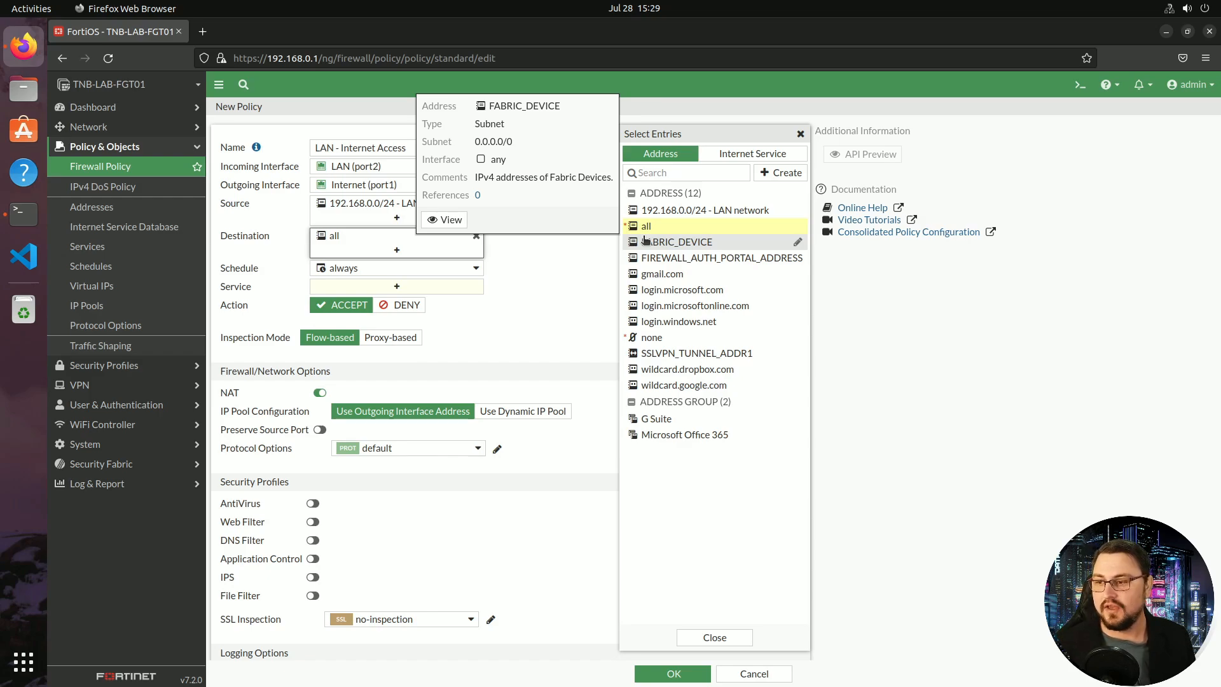
{"action": "left_click", "coordinate": [474, 274]}
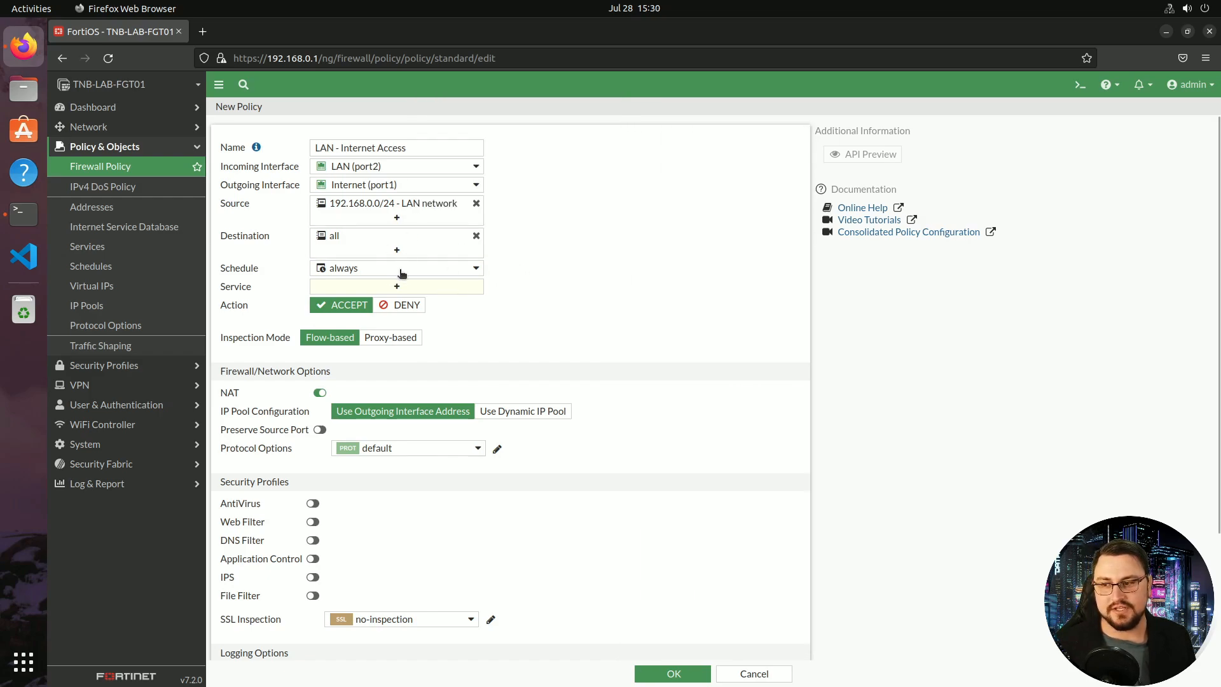
Keep the policy's schedule set to always
{"action": "left_click", "coordinate": [417, 268]}
{"action": "left_click", "coordinate": [417, 268]}
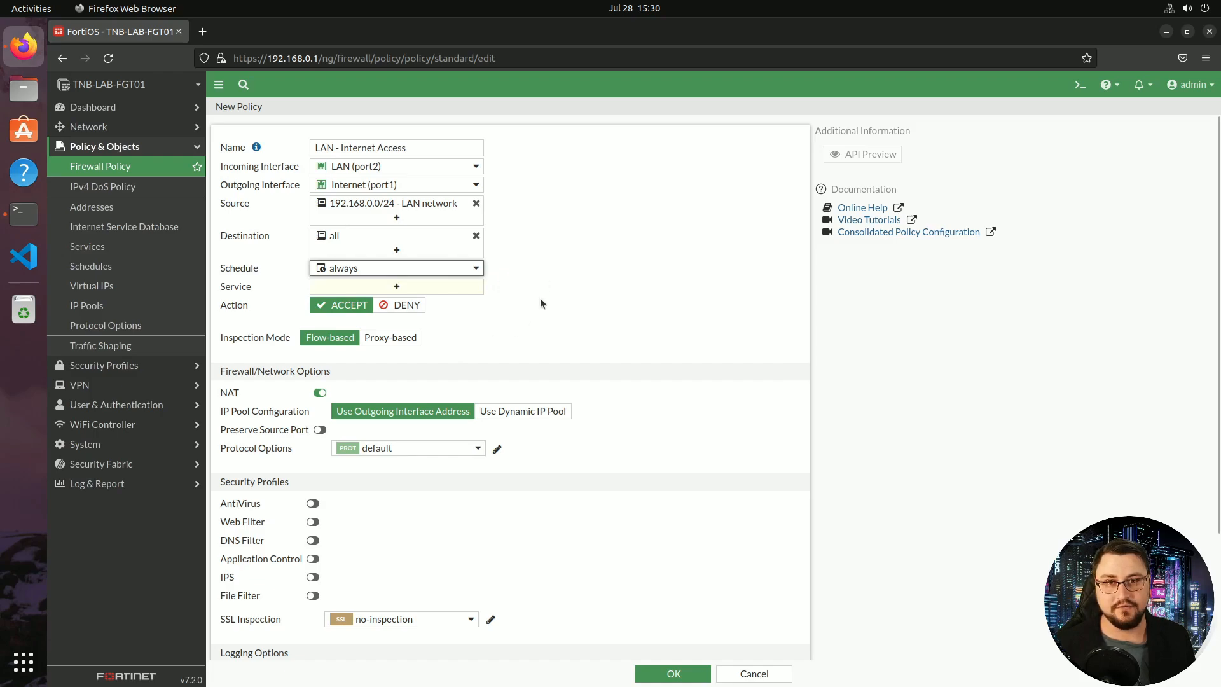
{"action": "left_click", "coordinate": [434, 269]}
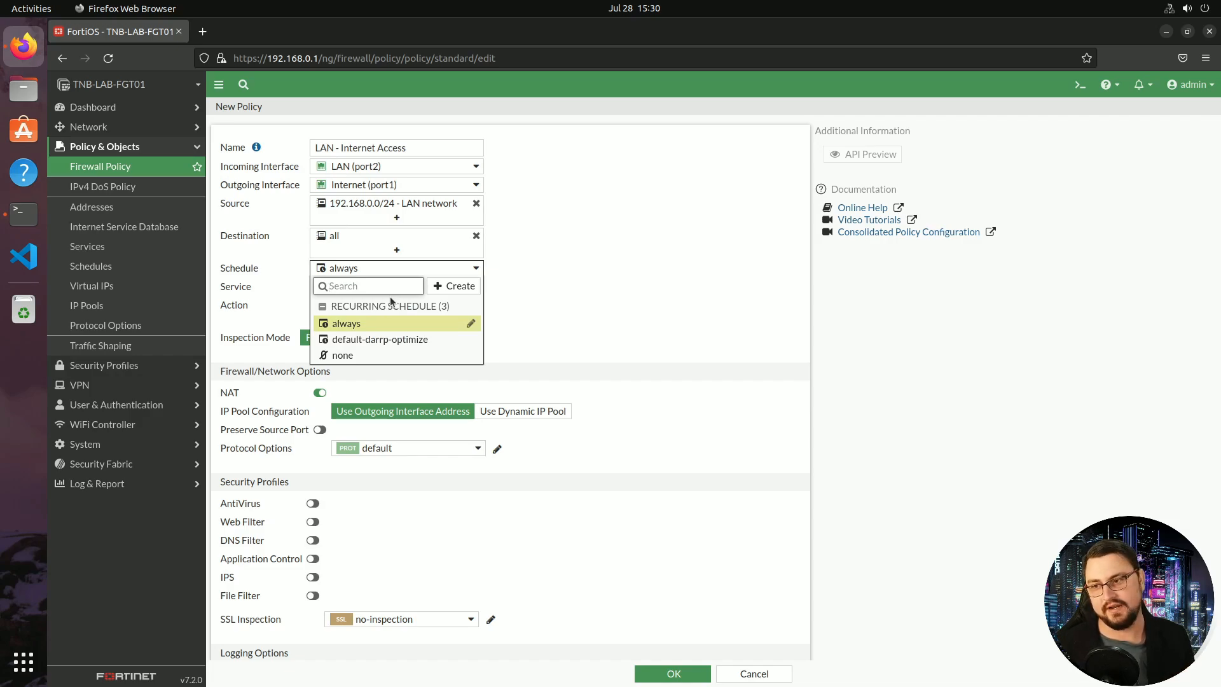
{"action": "left_click", "coordinate": [594, 157]}
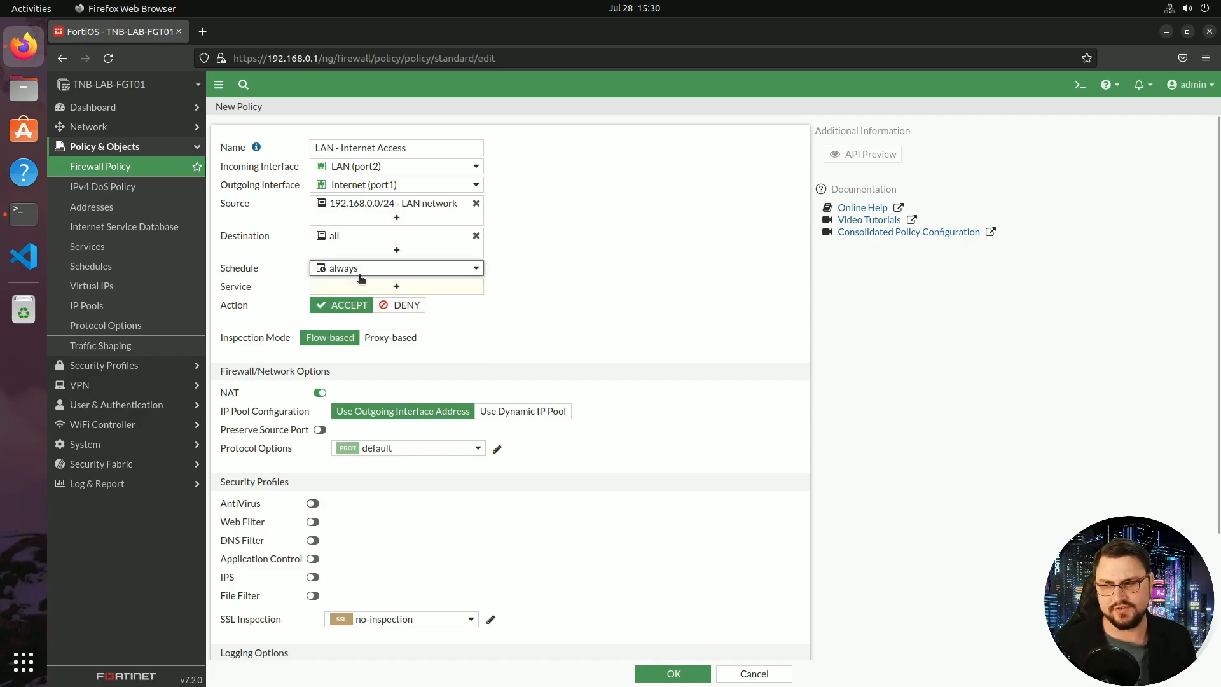
{"action": "left_click", "coordinate": [396, 287]}
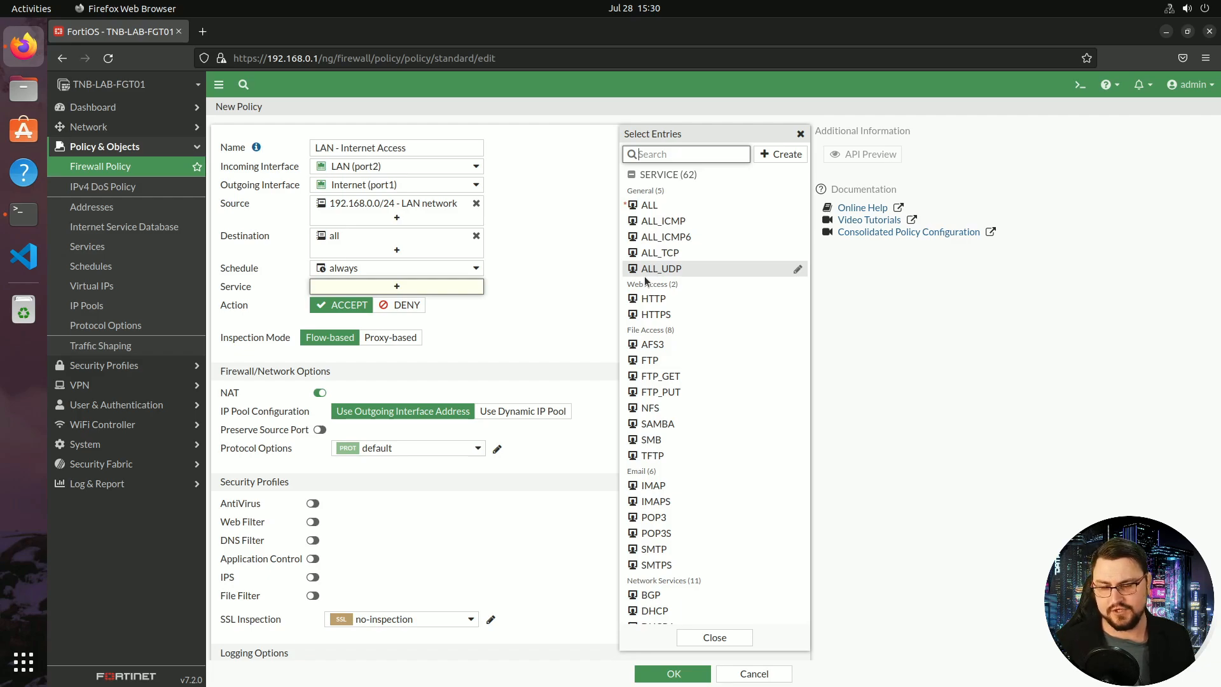
Select ALL as the service for the LAN - Internet Access policy
{"action": "left_click", "coordinate": [649, 205]}
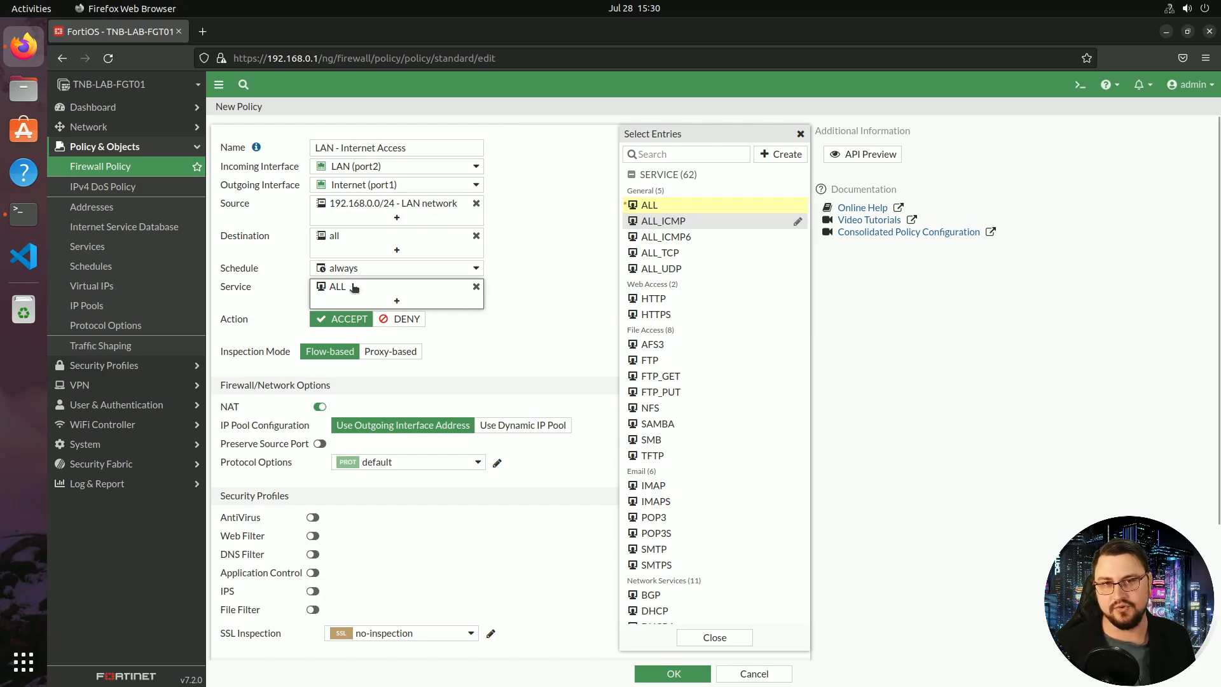
{"action": "left_click", "coordinate": [548, 318]}
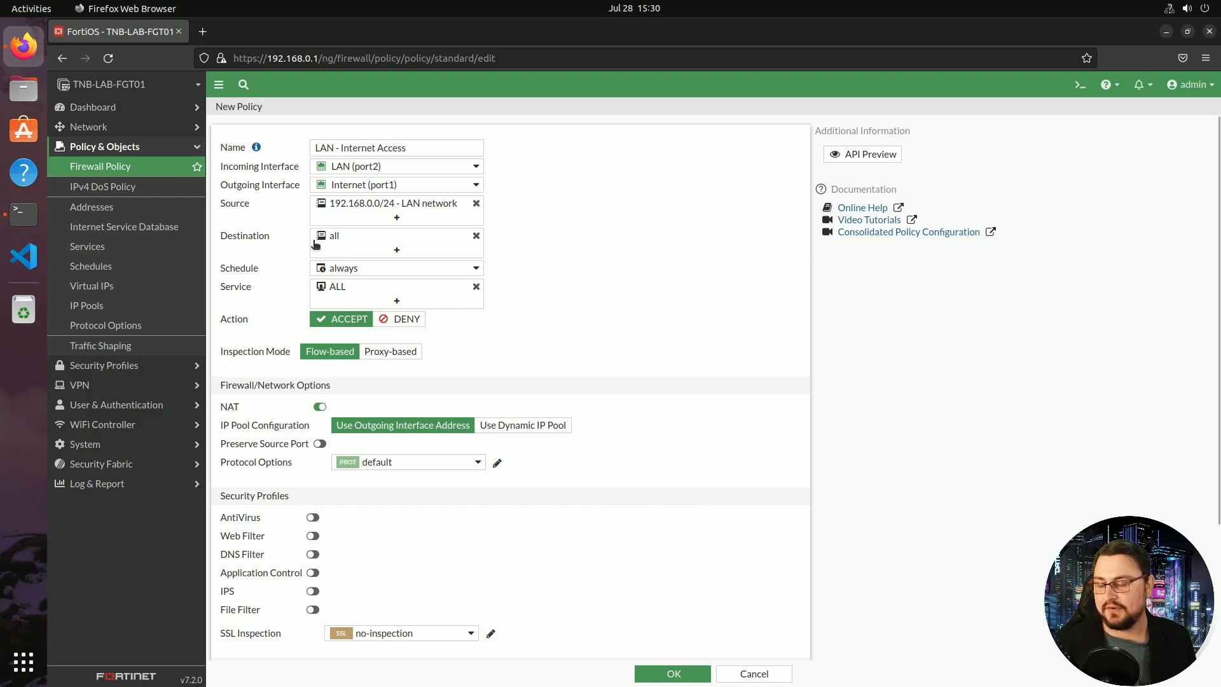
{"action": "scroll", "coordinate": [316, 245], "scroll_direction": "down", "scroll_amount": 2}
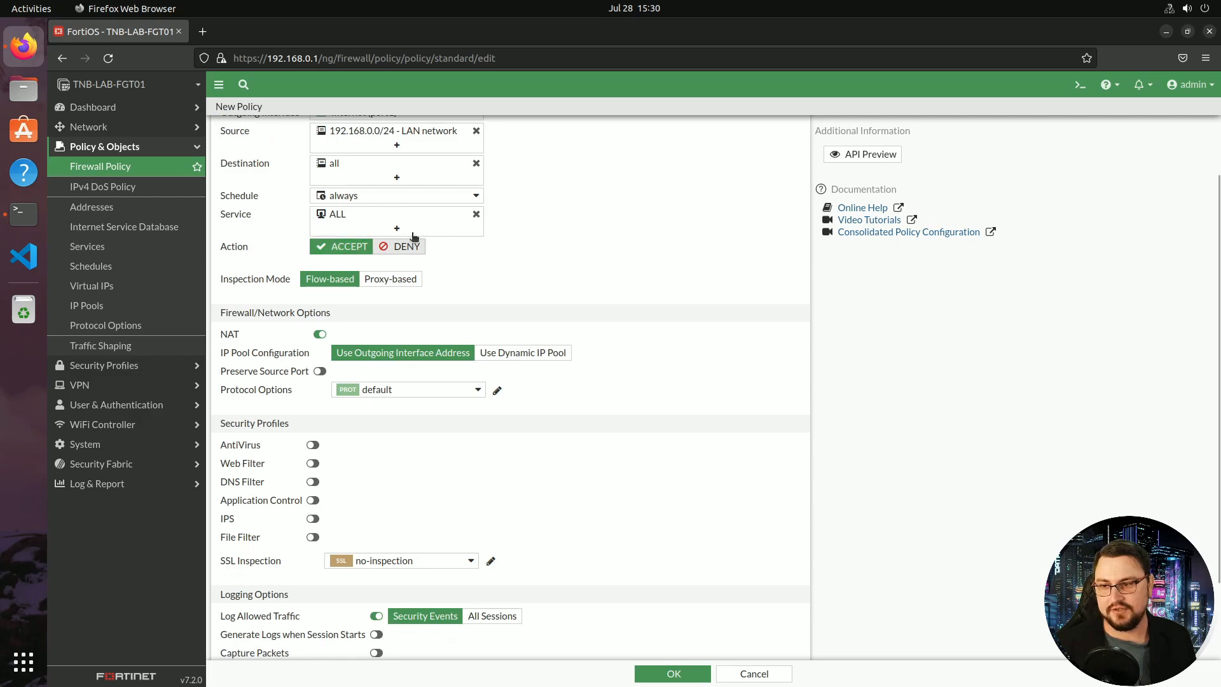
{"action": "scroll", "coordinate": [407, 247], "scroll_direction": "up", "scroll_amount": 2}
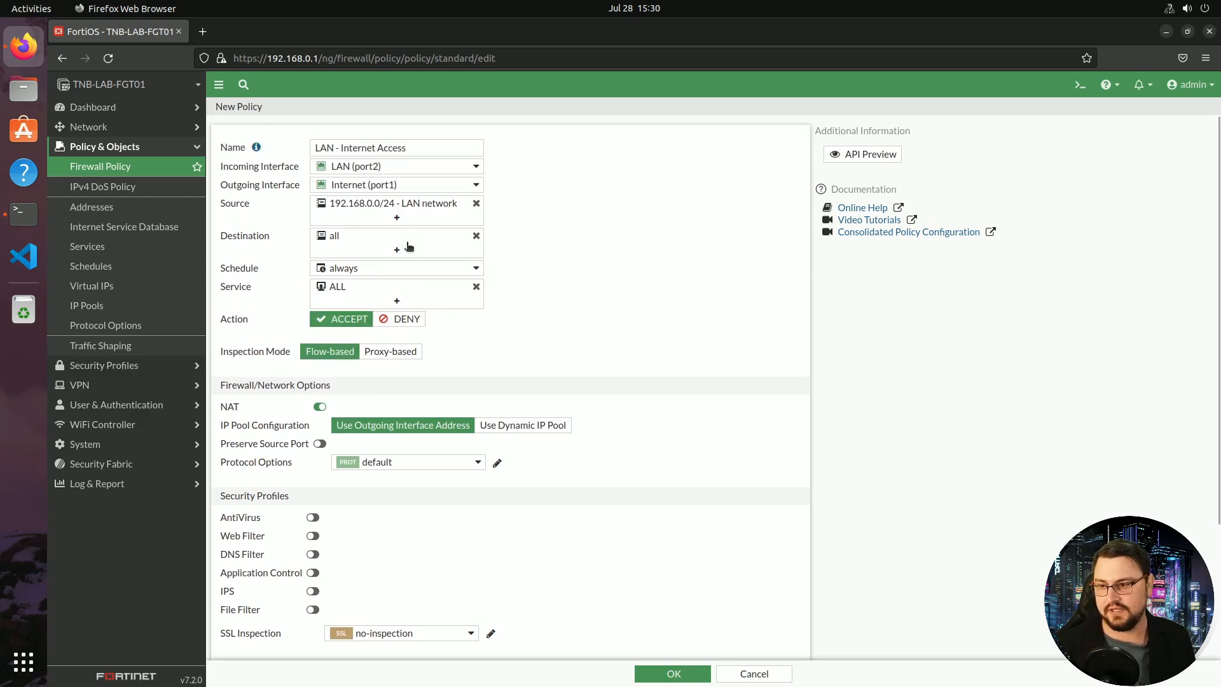
{"action": "scroll", "coordinate": [407, 266], "scroll_direction": "down", "scroll_amount": 4}
{"action": "scroll", "coordinate": [279, 291], "scroll_direction": "up", "scroll_amount": 2}
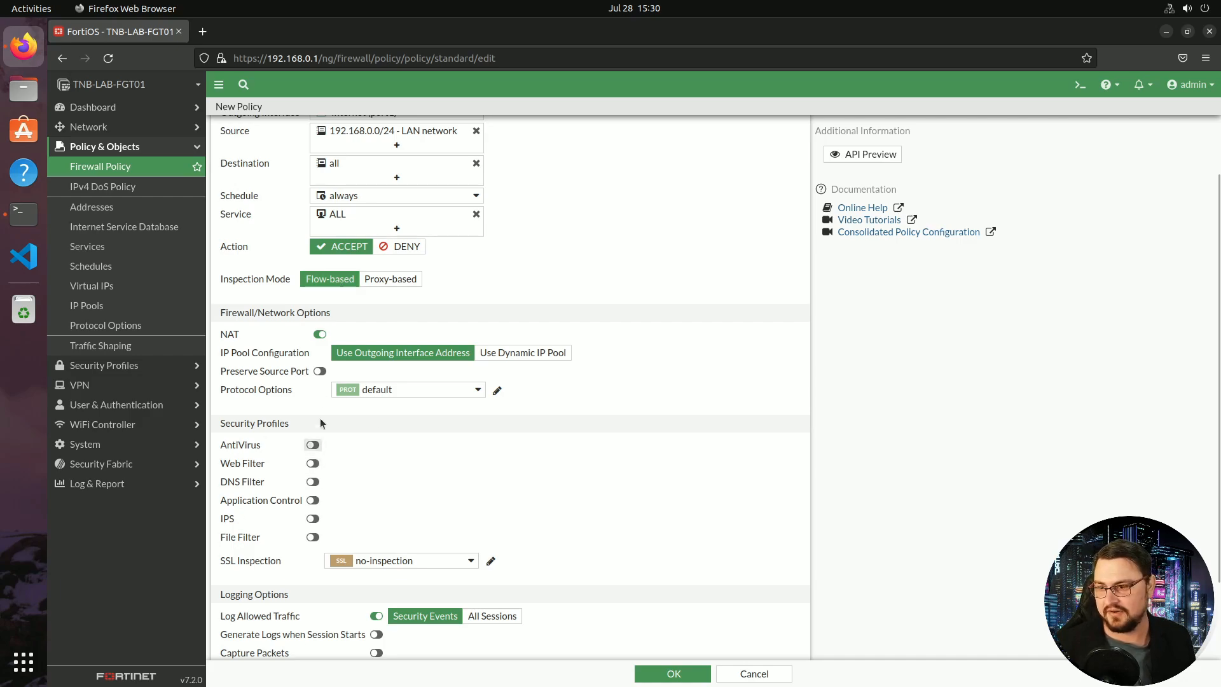
{"action": "scroll", "coordinate": [319, 417], "scroll_direction": "down", "scroll_amount": 3}
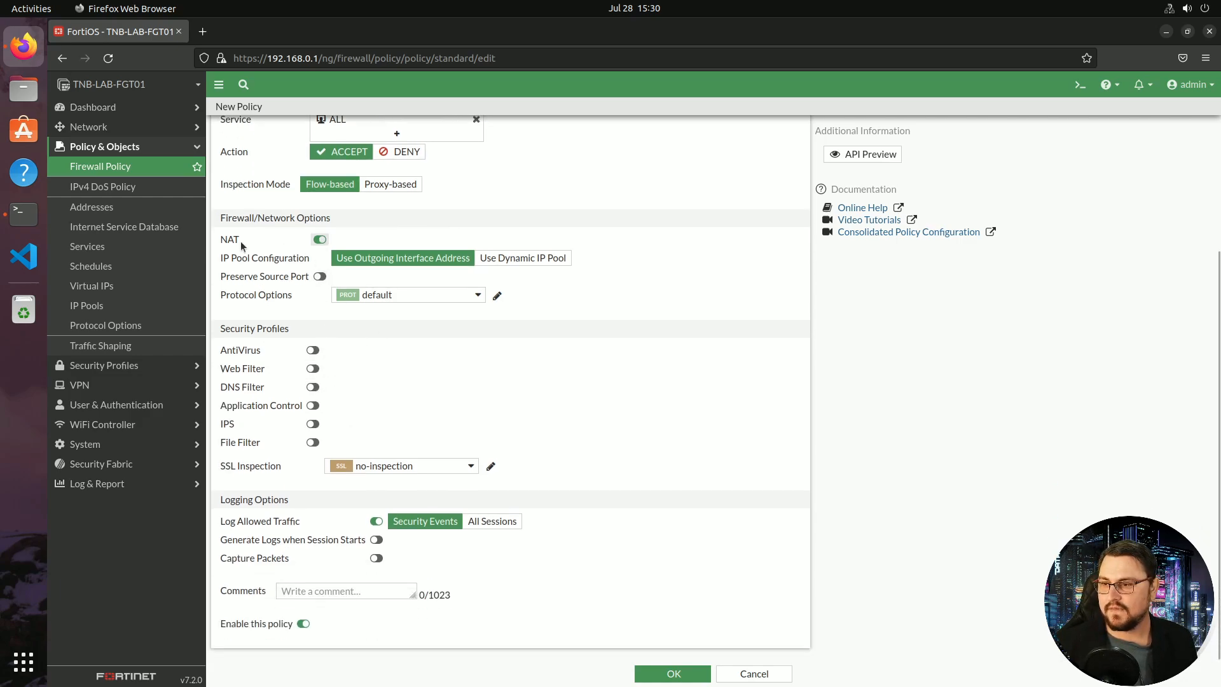
{"action": "left_click_drag", "start_coordinate": [232, 218], "coordinate": [331, 219]}
{"action": "scroll", "coordinate": [343, 264], "scroll_direction": "up", "scroll_amount": 2}
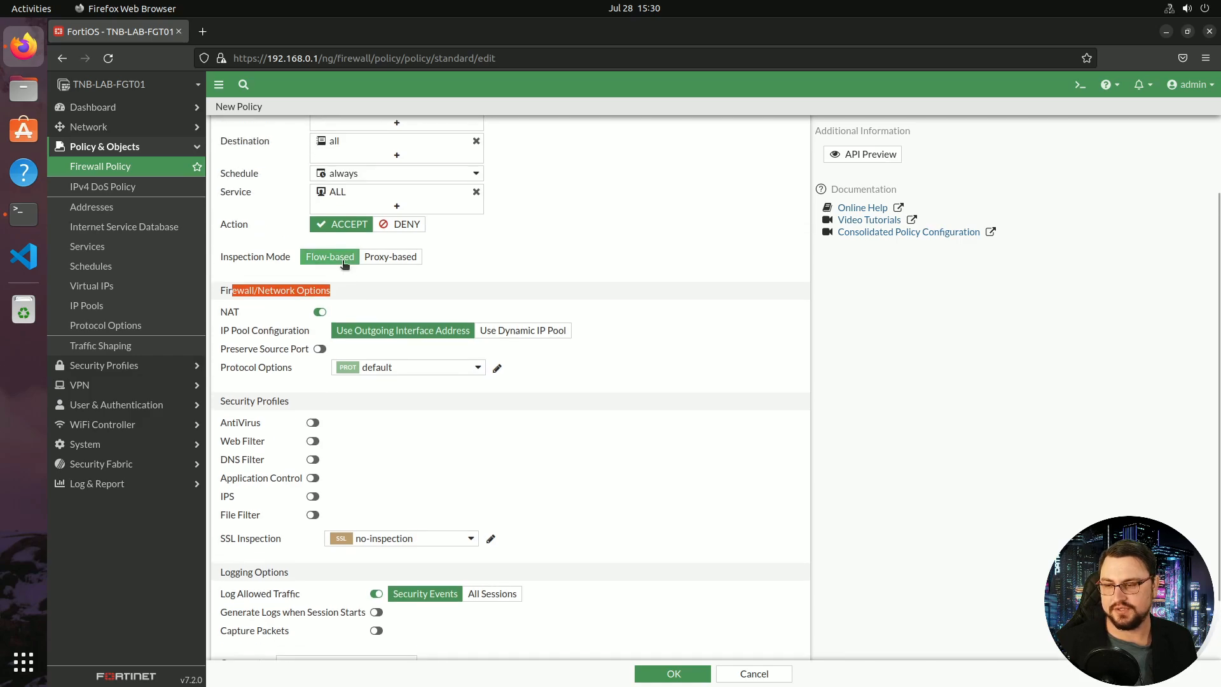
{"action": "scroll", "coordinate": [344, 264], "scroll_direction": "up", "scroll_amount": 3}
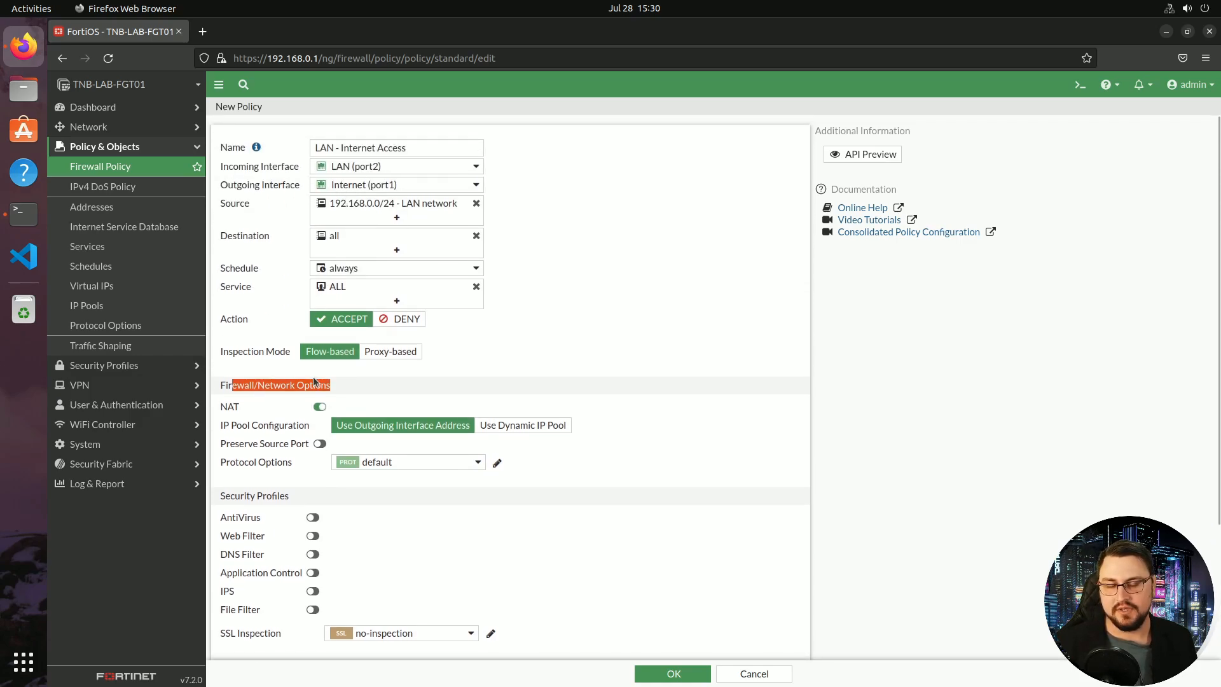
{"action": "left_click", "coordinate": [292, 407]}
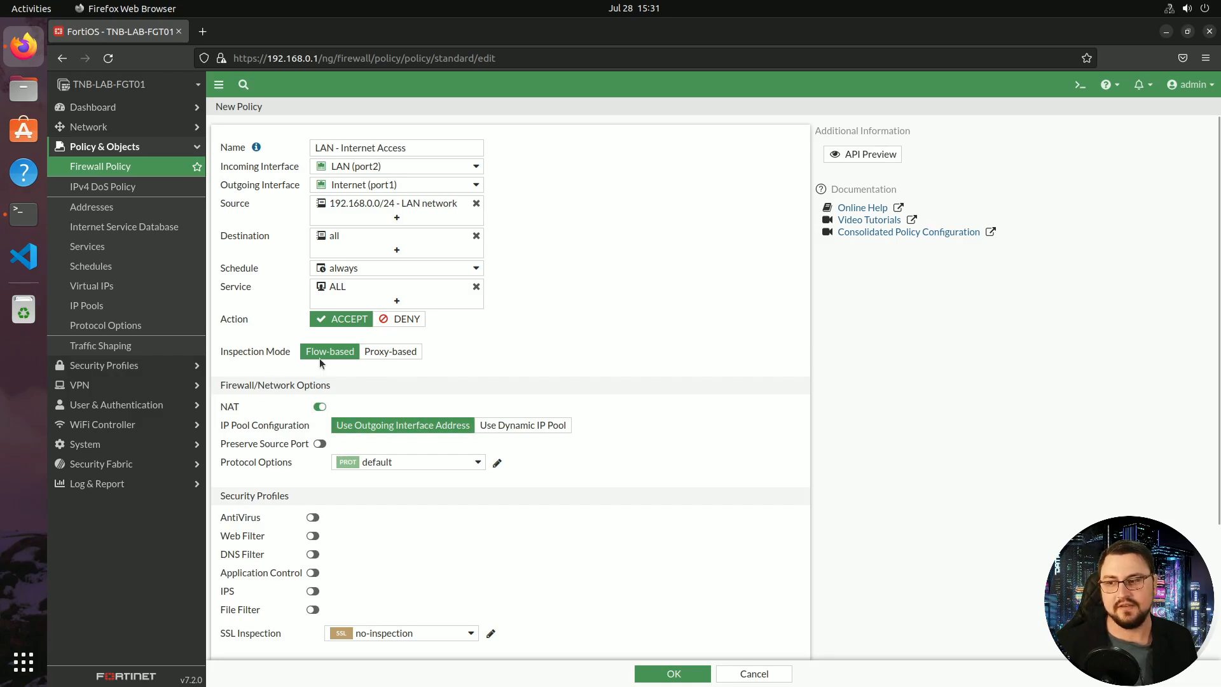
{"action": "scroll", "coordinate": [306, 382], "scroll_direction": "down", "scroll_amount": 2}
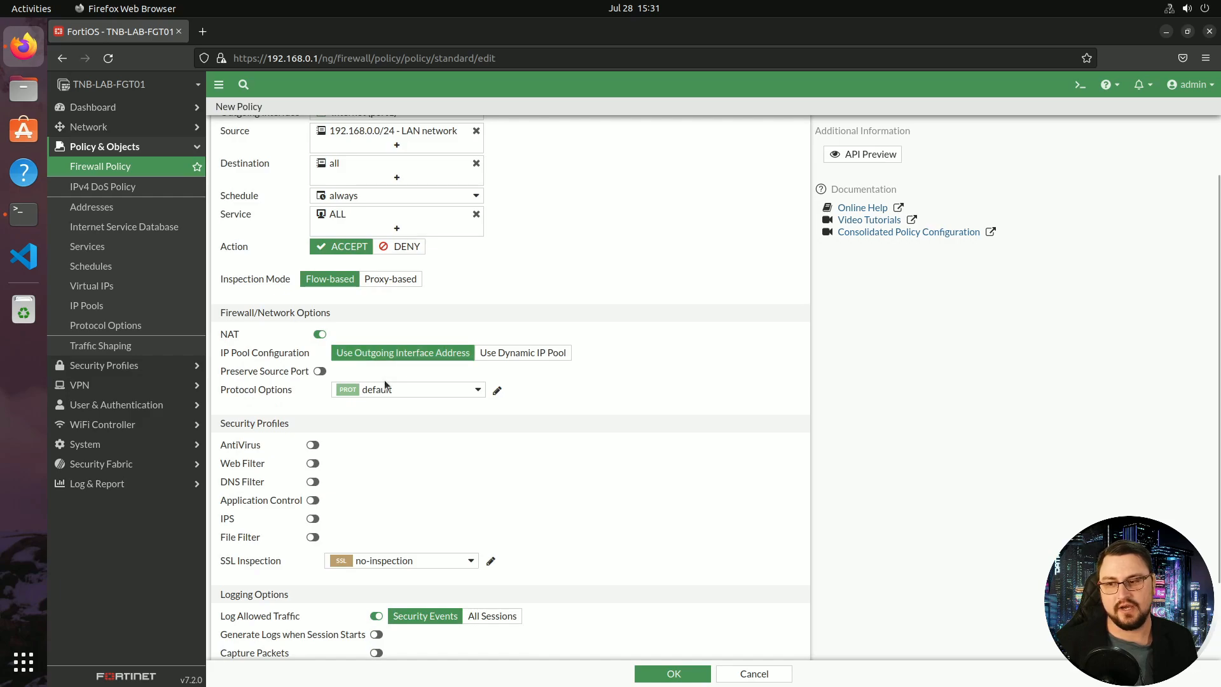
{"action": "scroll", "coordinate": [438, 390], "scroll_direction": "up", "scroll_amount": 2}
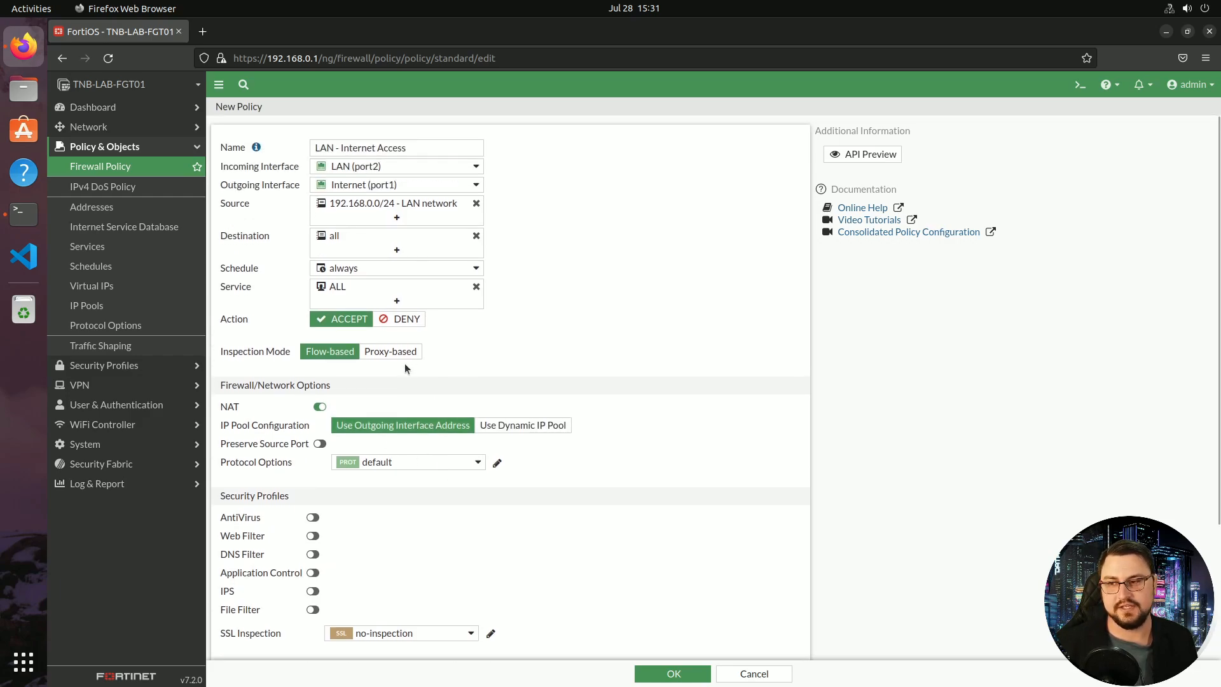
{"action": "mouse_move", "coordinate": [325, 189]}
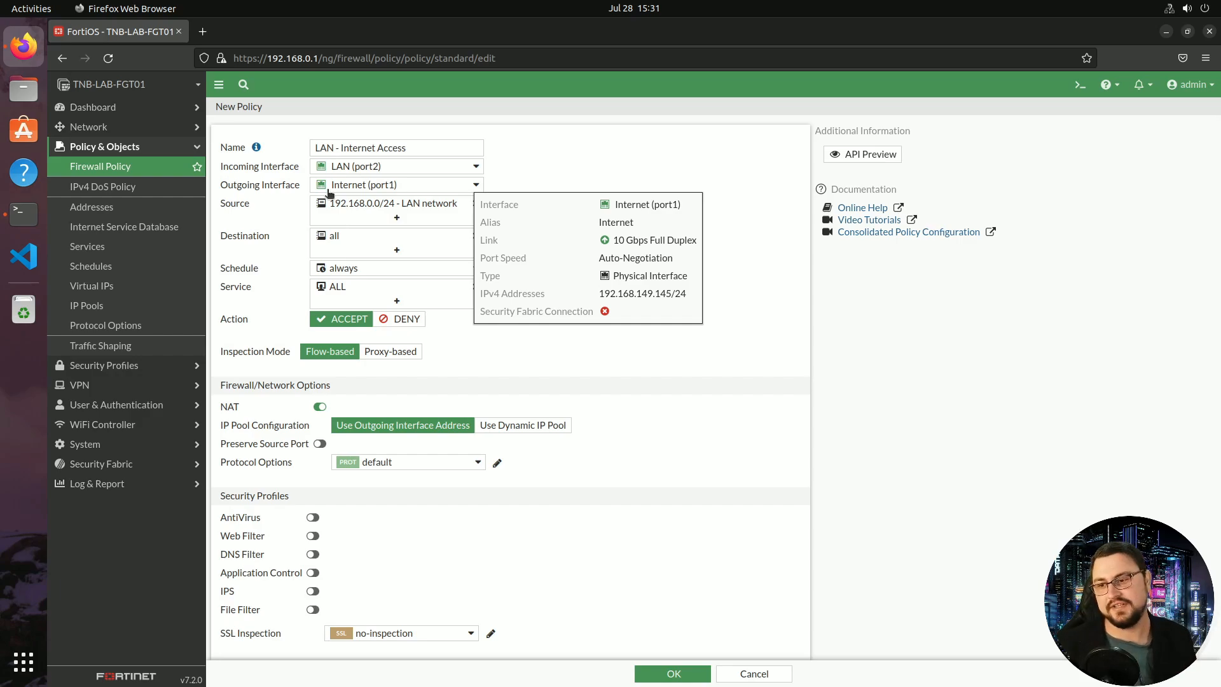
{"action": "scroll", "coordinate": [384, 203], "scroll_direction": "down", "scroll_amount": 3}
{"action": "scroll", "coordinate": [385, 203], "scroll_direction": "down", "scroll_amount": 1}
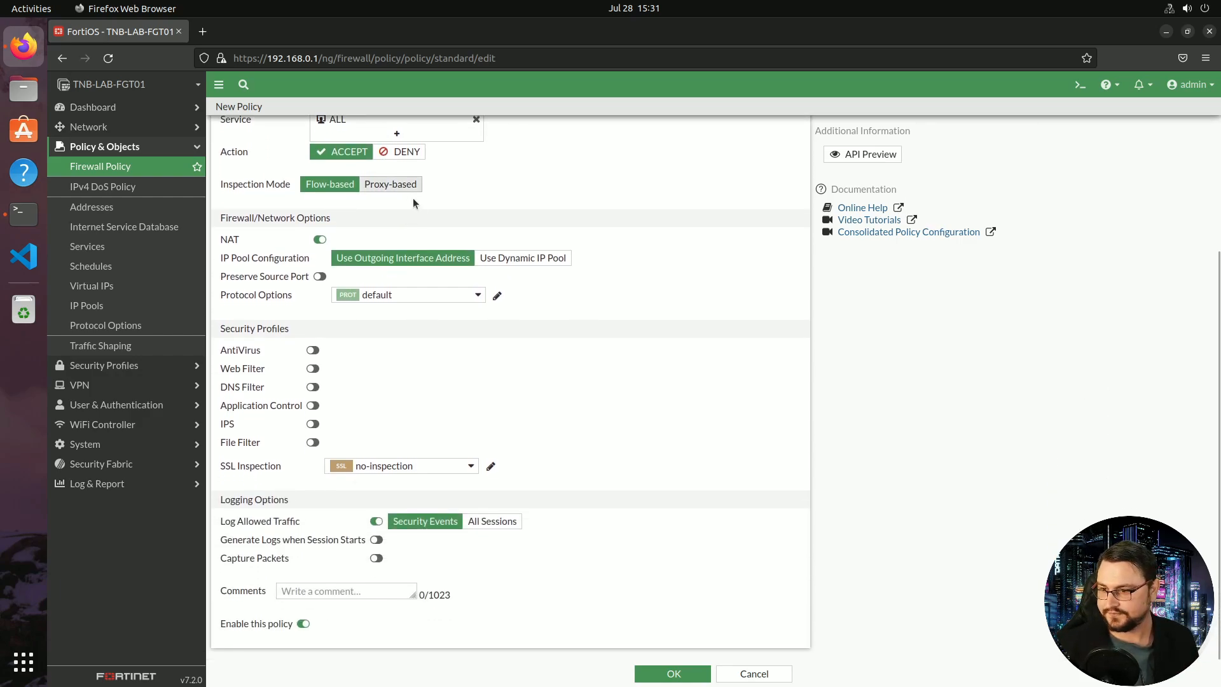
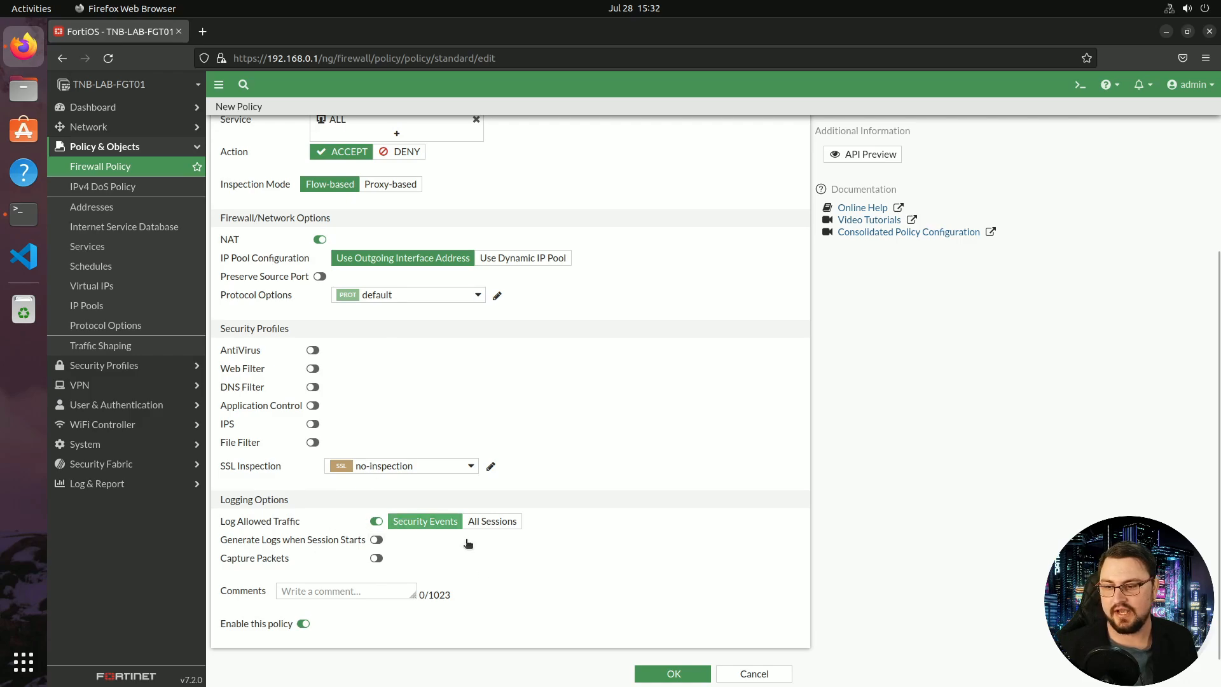
Keep Log Allowed Traffic on with All Sessions, and enable Generate Logs when Session Starts
{"action": "left_click", "coordinate": [377, 521]}
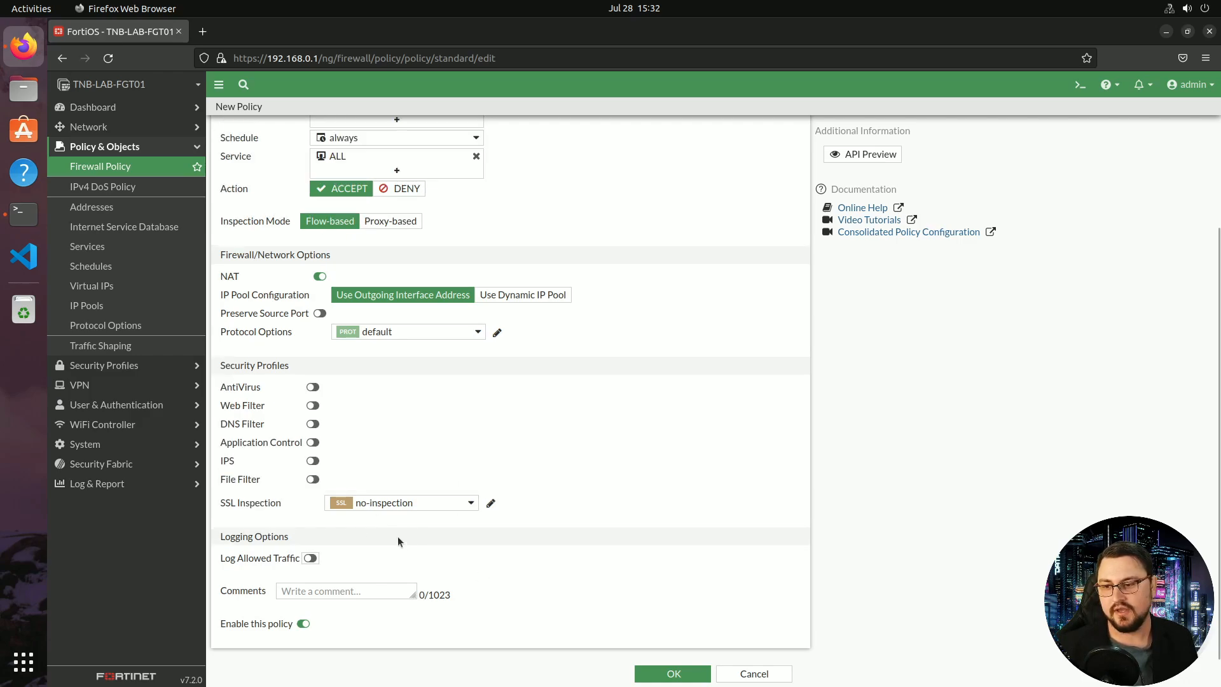
{"action": "left_click", "coordinate": [310, 558]}
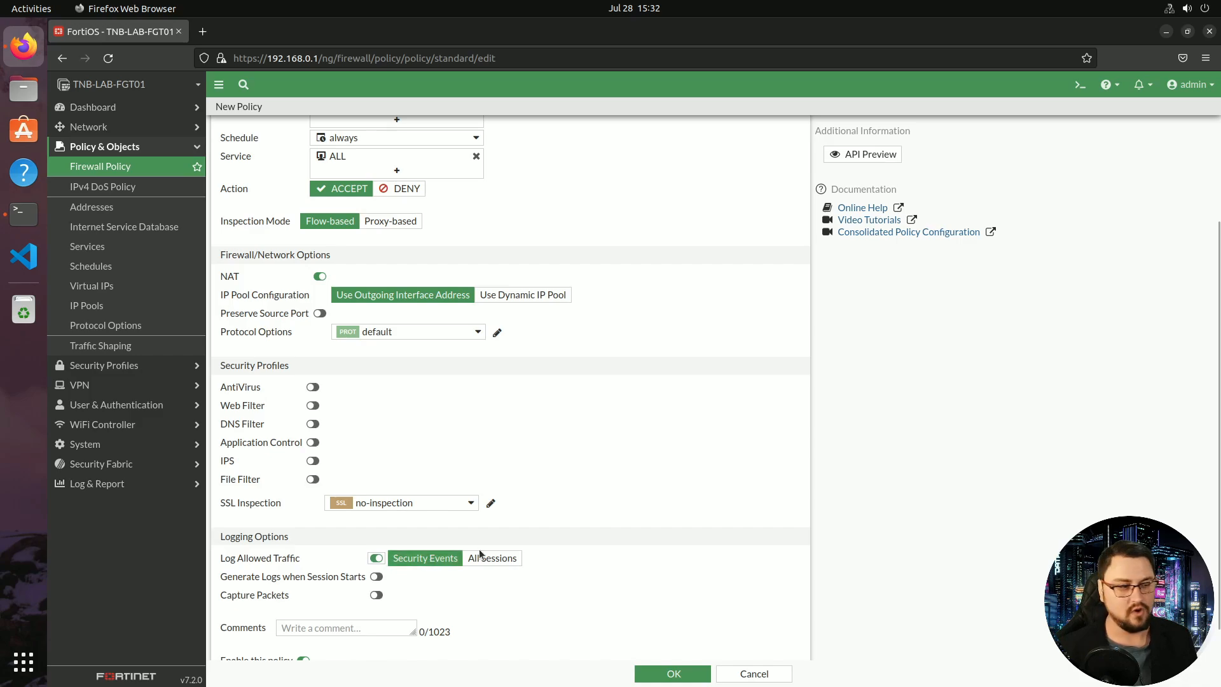
{"action": "scroll", "coordinate": [487, 556], "scroll_direction": "down", "scroll_amount": 1}
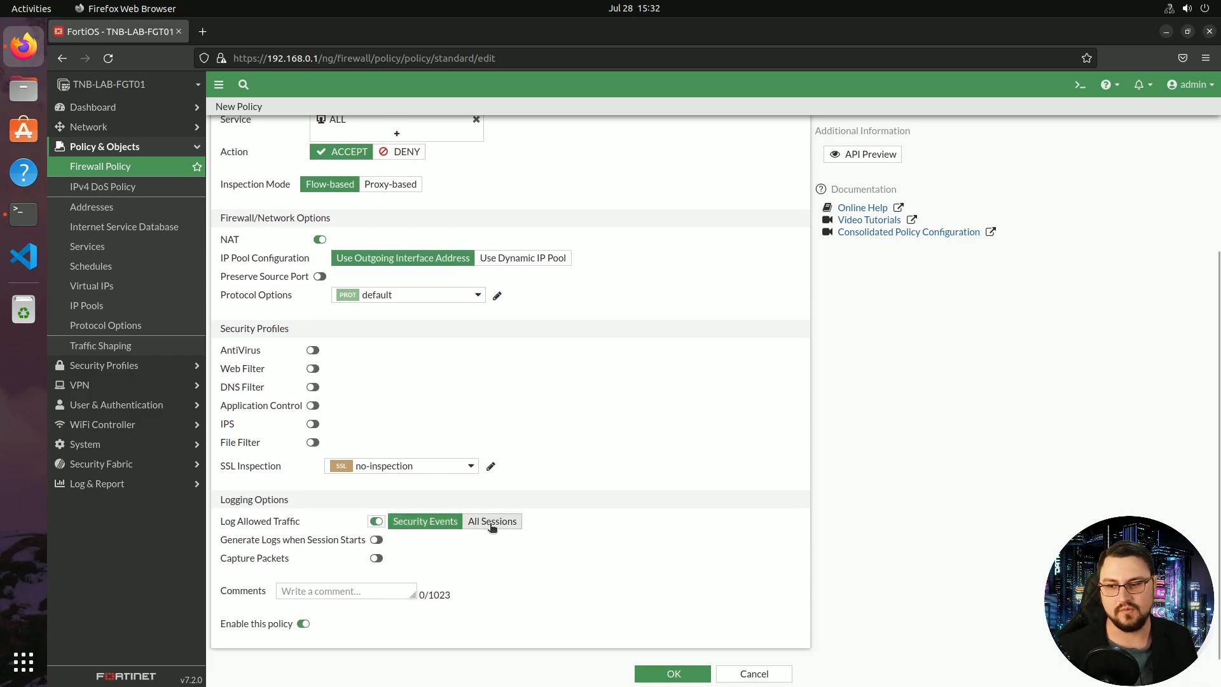
{"action": "left_click", "coordinate": [491, 524]}
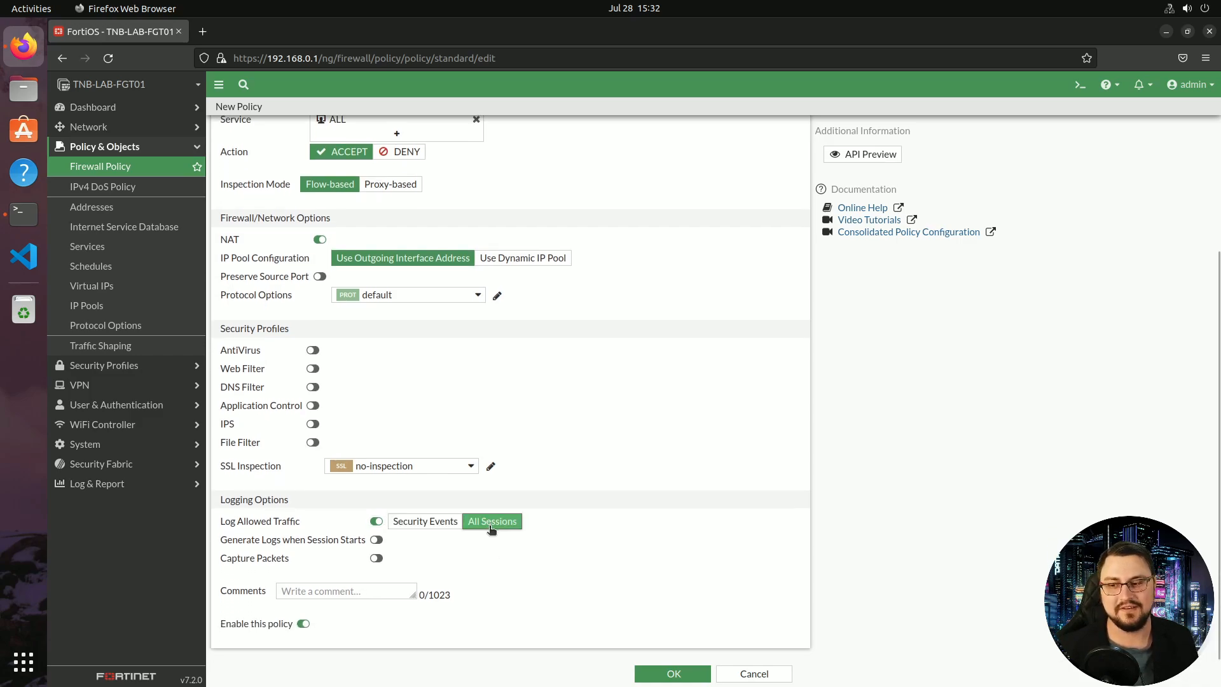
{"action": "left_click", "coordinate": [377, 540]}
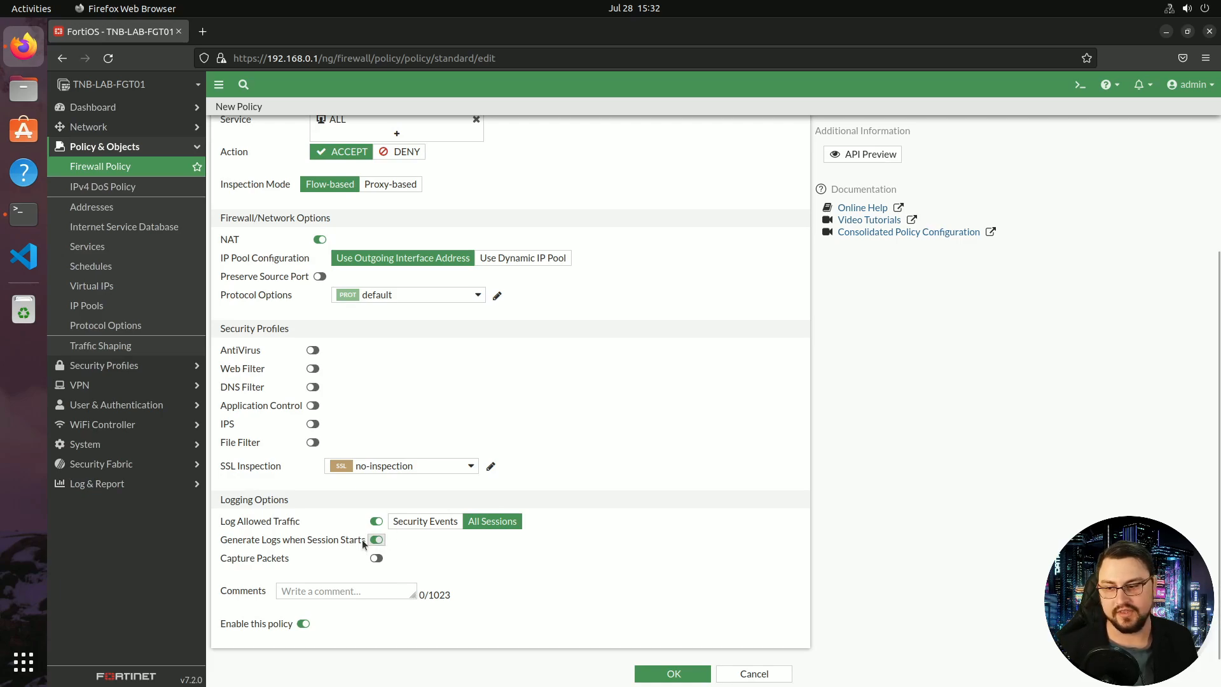
{"action": "left_click", "coordinate": [314, 592]}
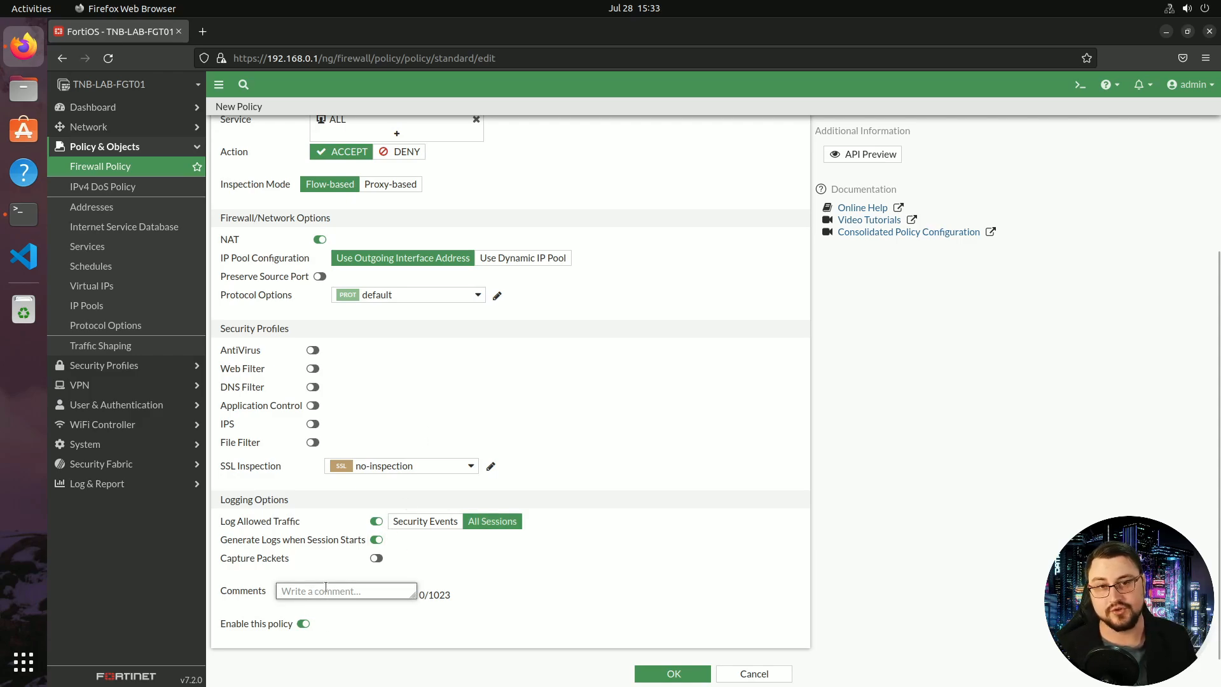
{"action": "left_click_drag", "start_coordinate": [418, 595], "coordinate": [438, 589]}
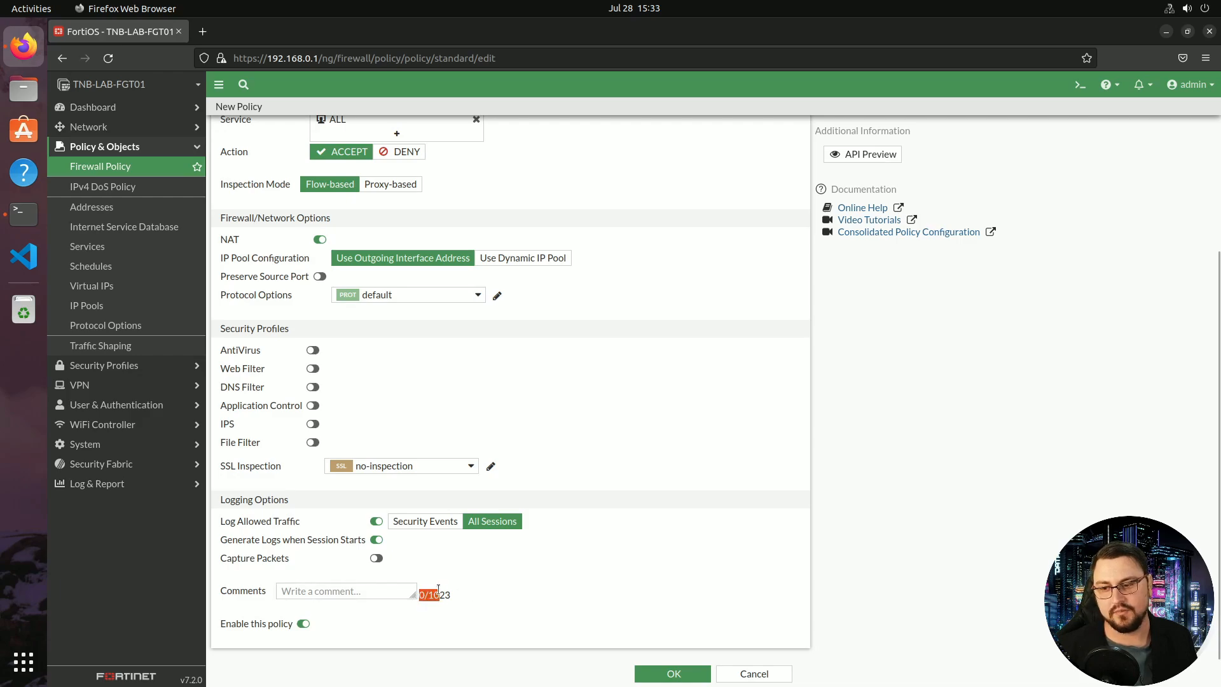
Add the comment 'This policy is used to give internet access out from the LAN' and keep the policy enabled
{"action": "left_click", "coordinate": [366, 585]}
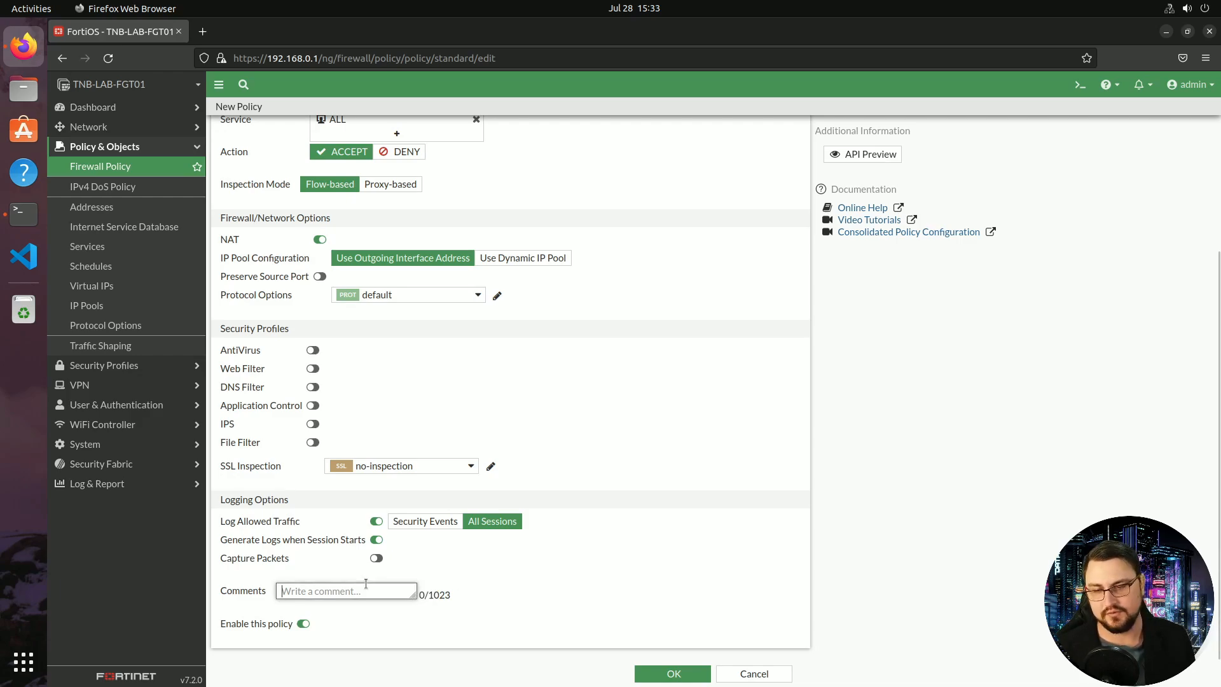
{"action": "type", "text": "The"}
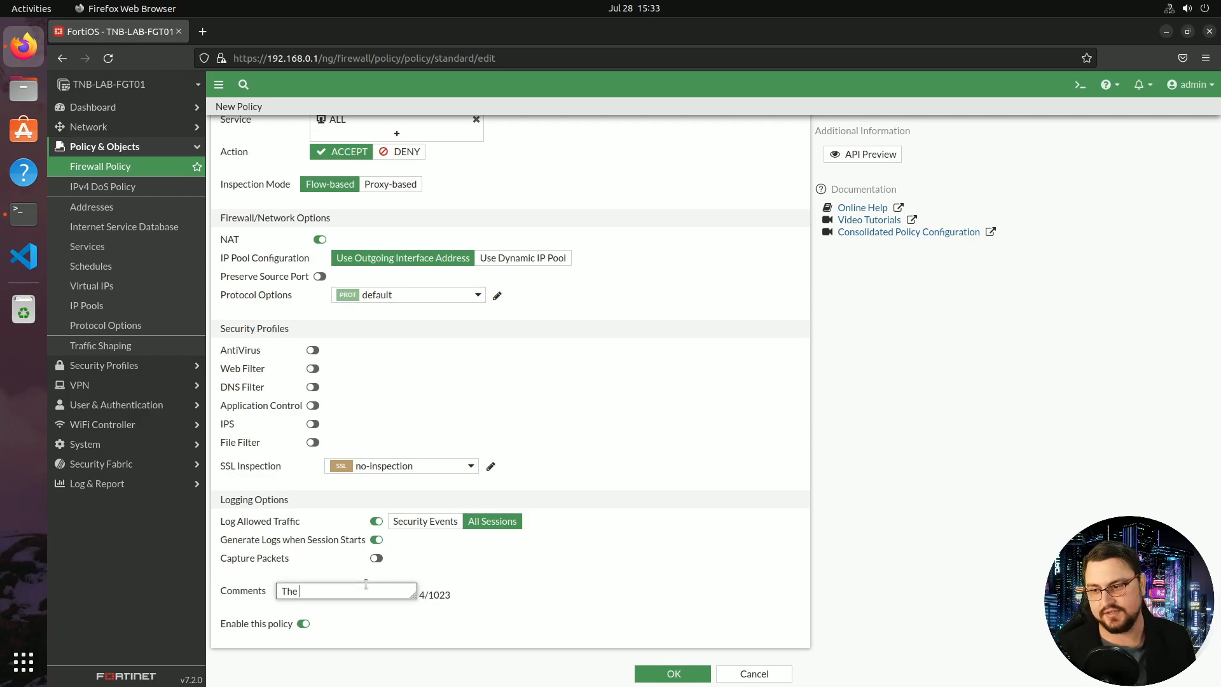
{"action": "type", "text": "his pol"}
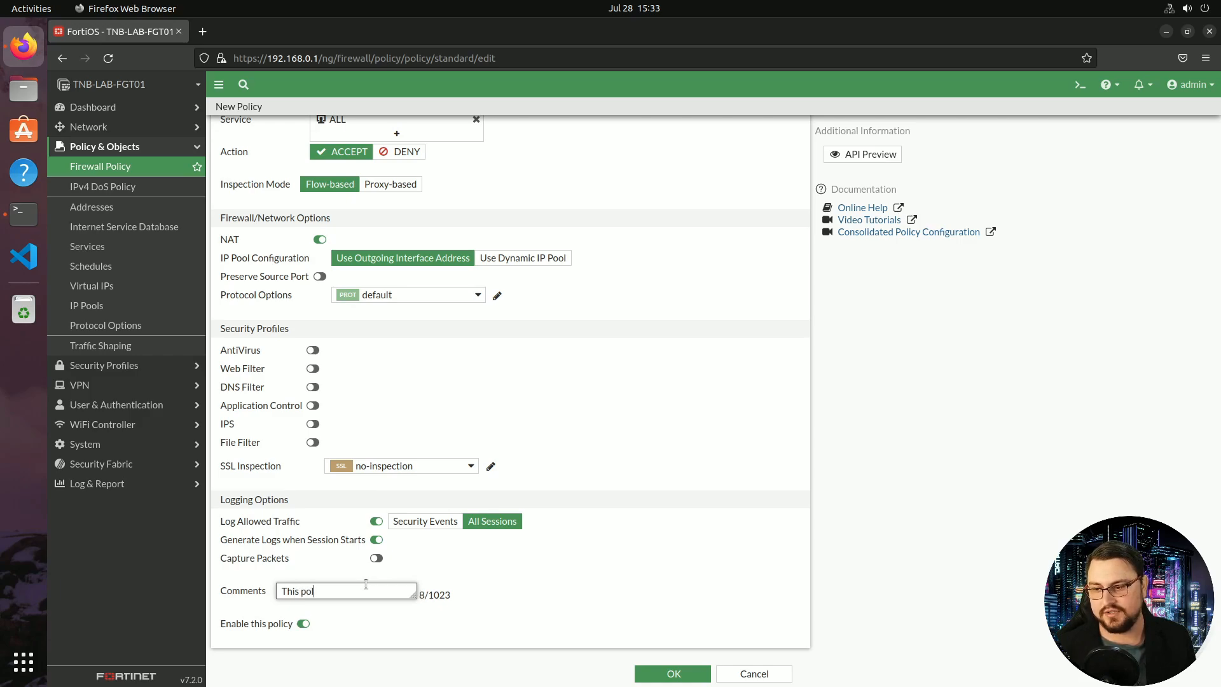
{"action": "type", "text": "icy is used to give"}
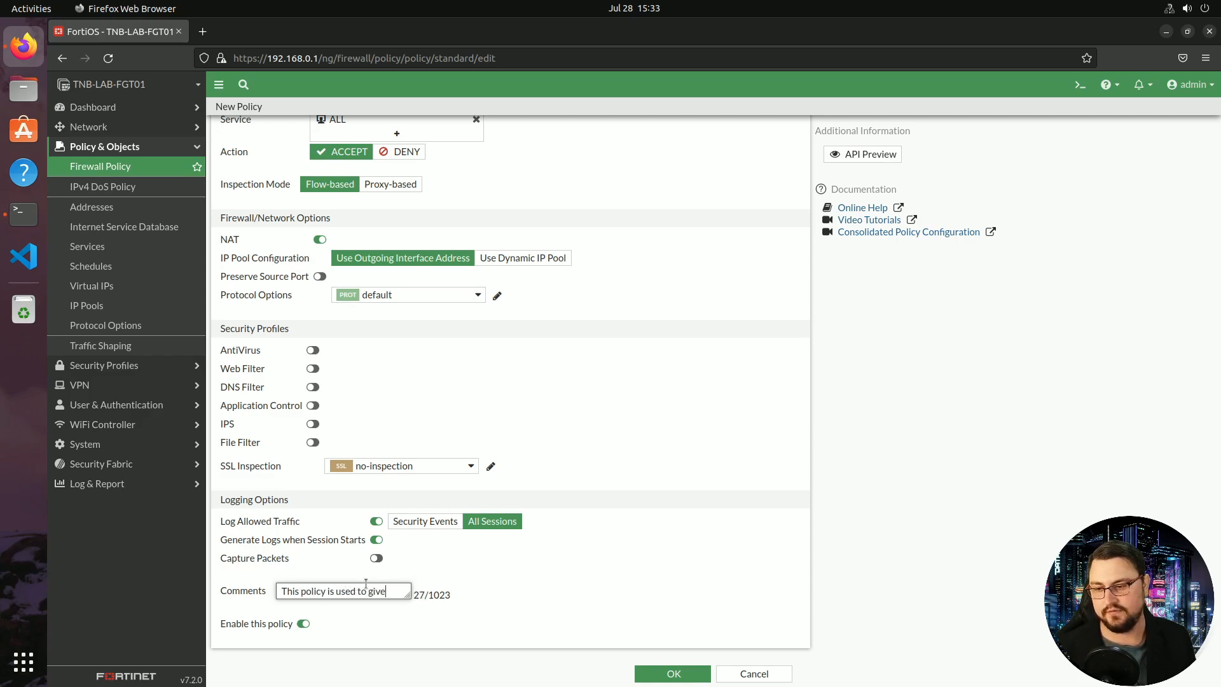
{"action": "type", "text": " internet acc"}
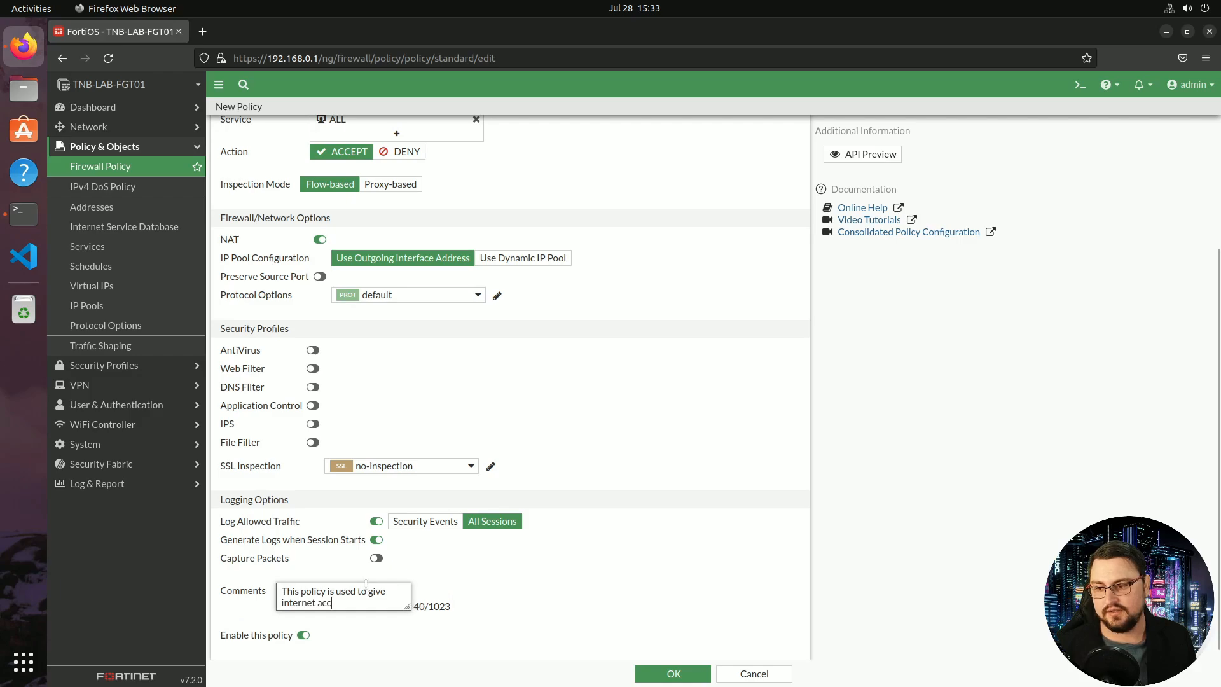
{"action": "type", "text": "ess out from the LAN"}
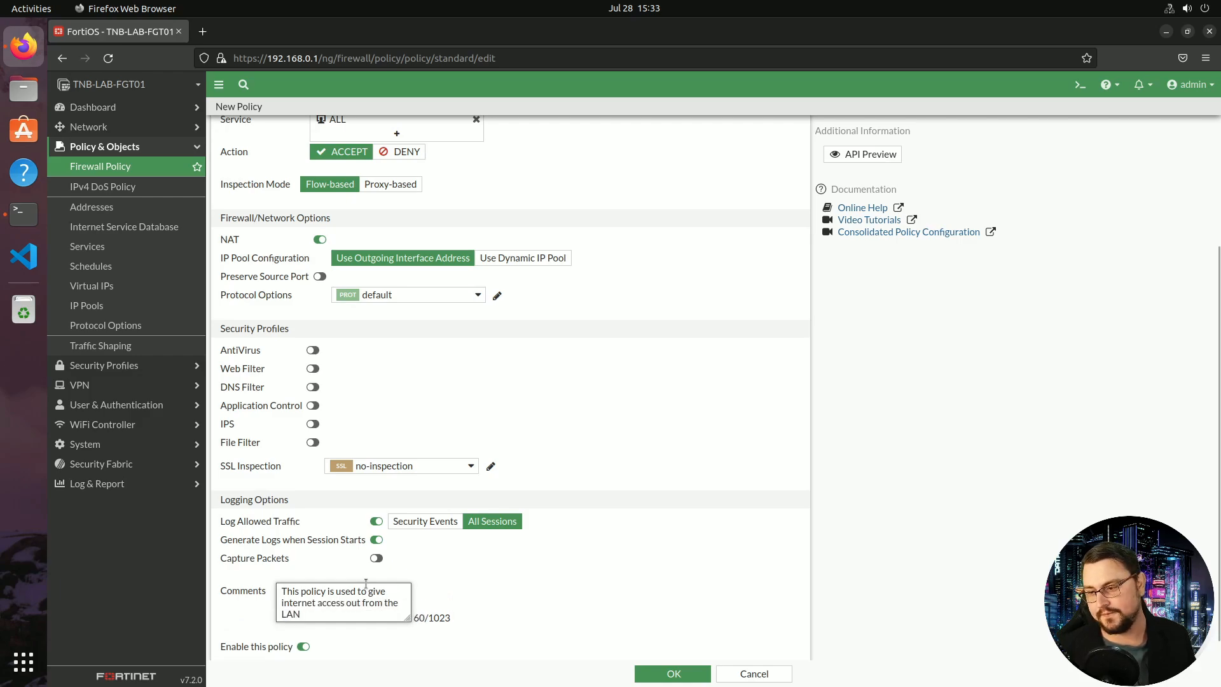
{"action": "left_click", "coordinate": [305, 647]}
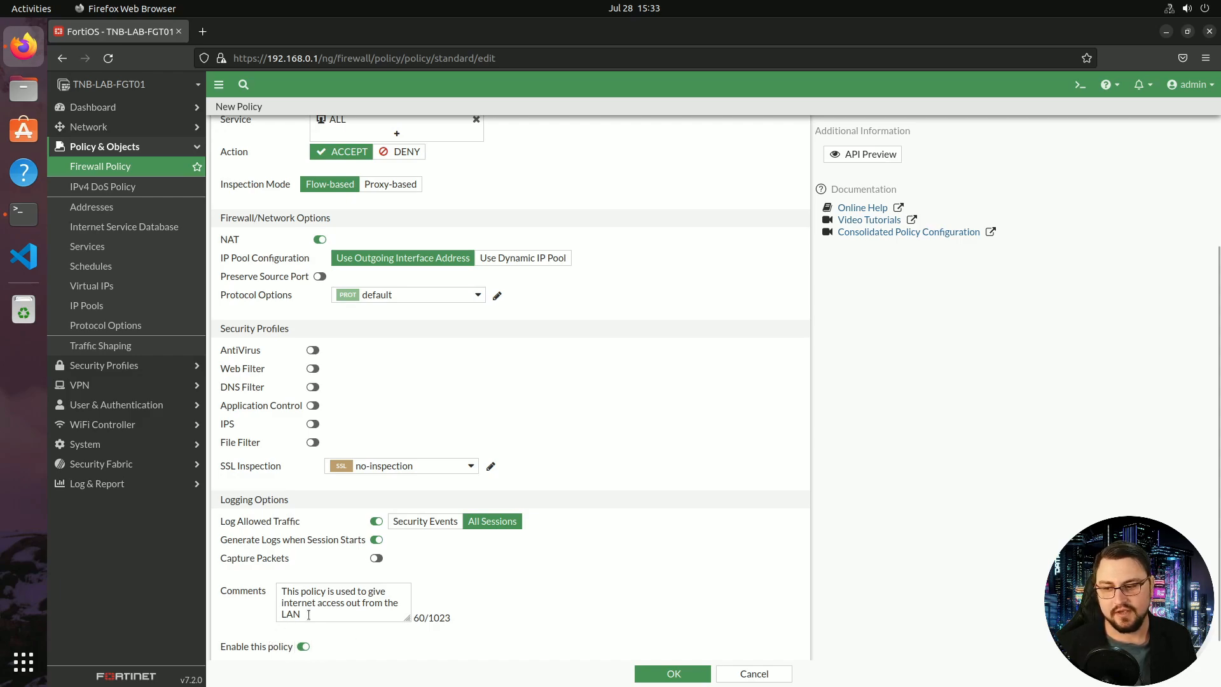
{"action": "left_click", "coordinate": [304, 645]}
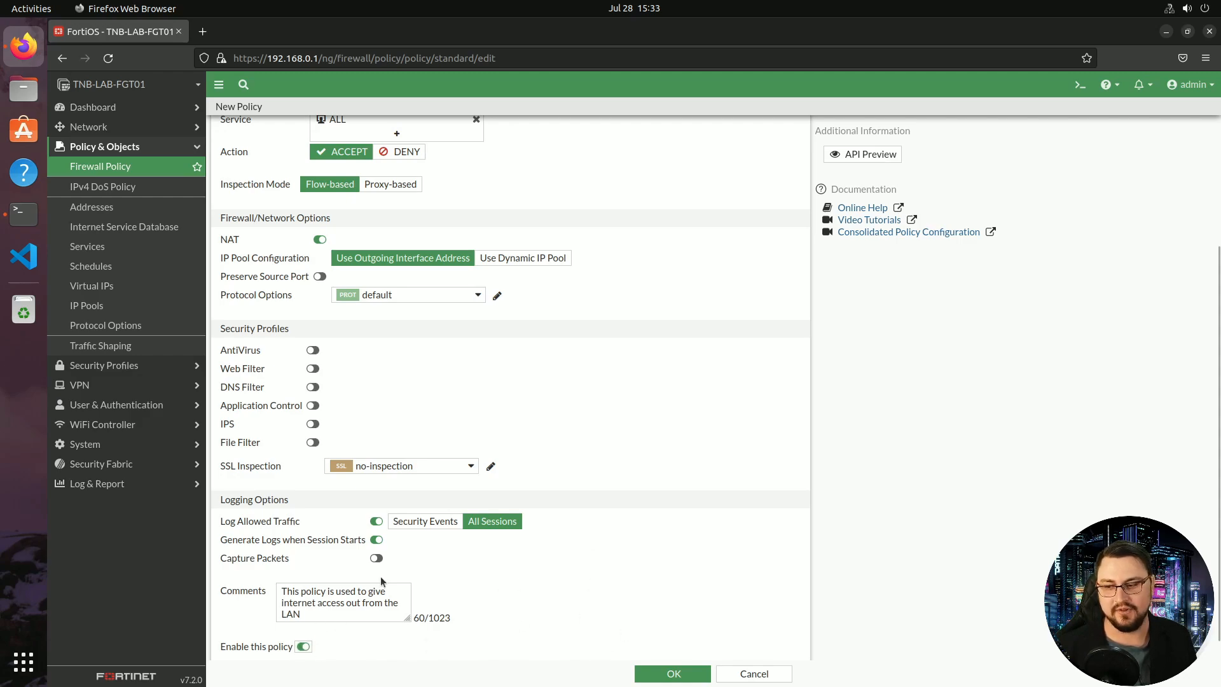
Save the policy, then view the list by Interface Pair and toggle the LAN (port2) → Internet (port1) group
{"action": "left_click", "coordinate": [668, 672]}
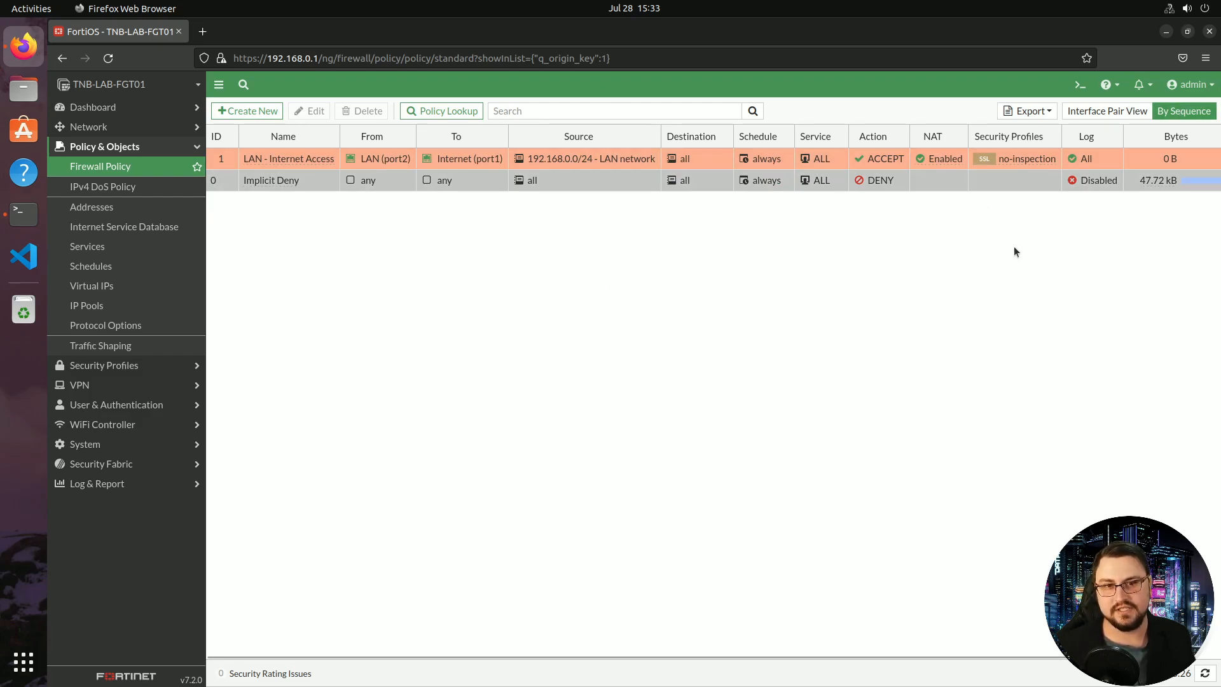
{"action": "left_click", "coordinate": [1107, 111]}
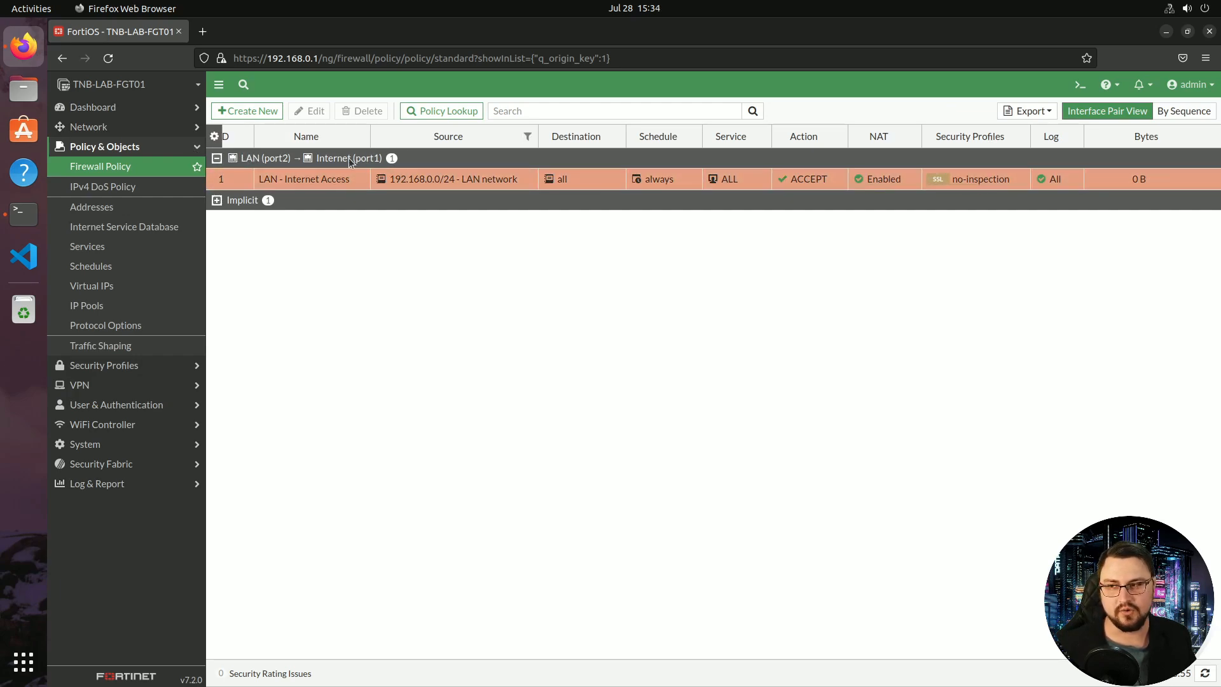
{"action": "left_click", "coordinate": [217, 159]}
{"action": "left_click", "coordinate": [217, 159]}
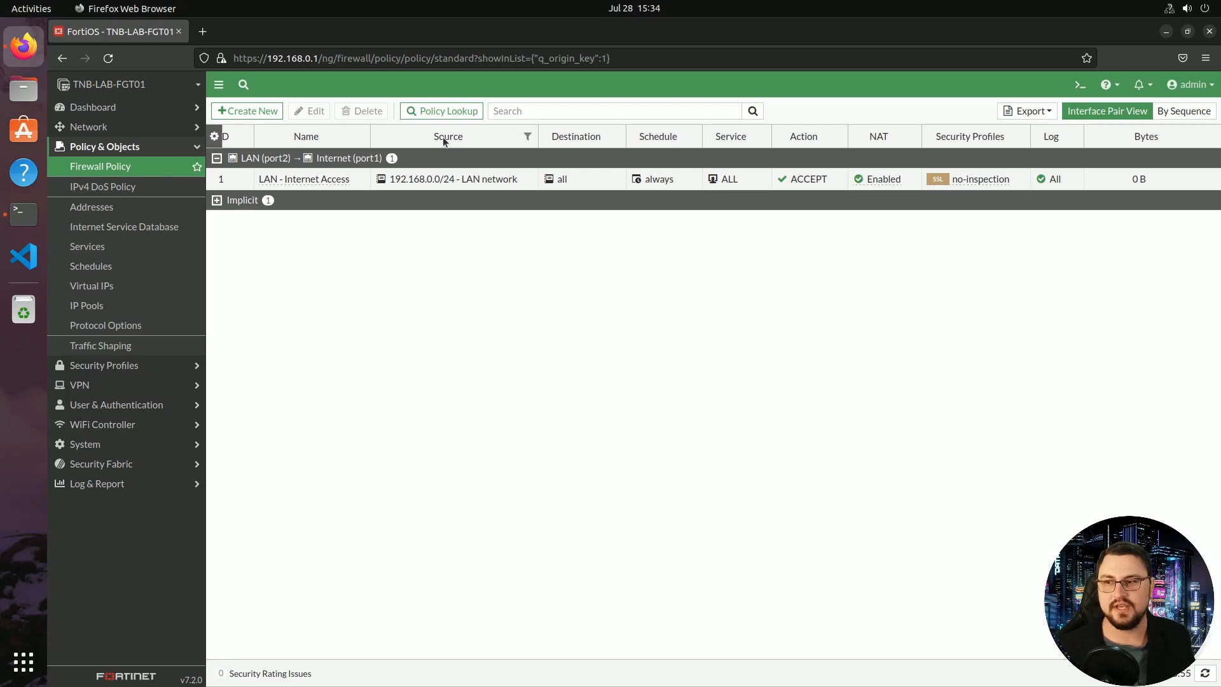
Add the Last Used column to the firewall policy table through the column options
{"action": "right_click", "coordinate": [494, 140]}
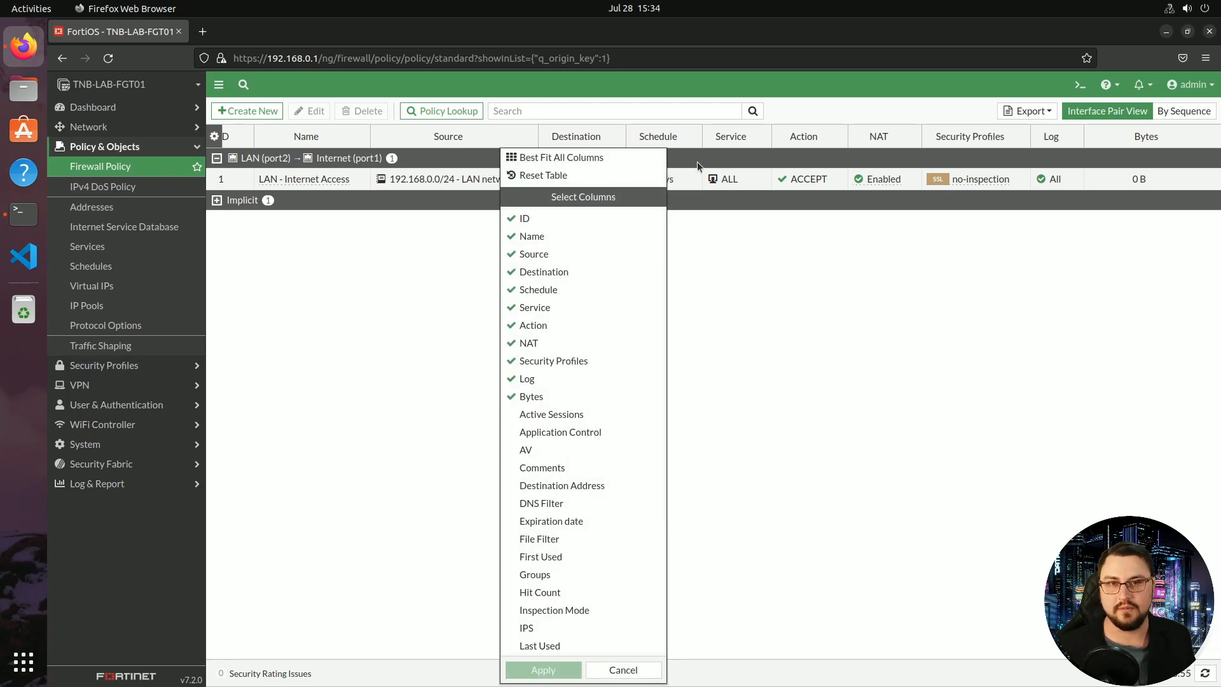
{"action": "scroll", "coordinate": [632, 222], "scroll_direction": "down", "scroll_amount": 2}
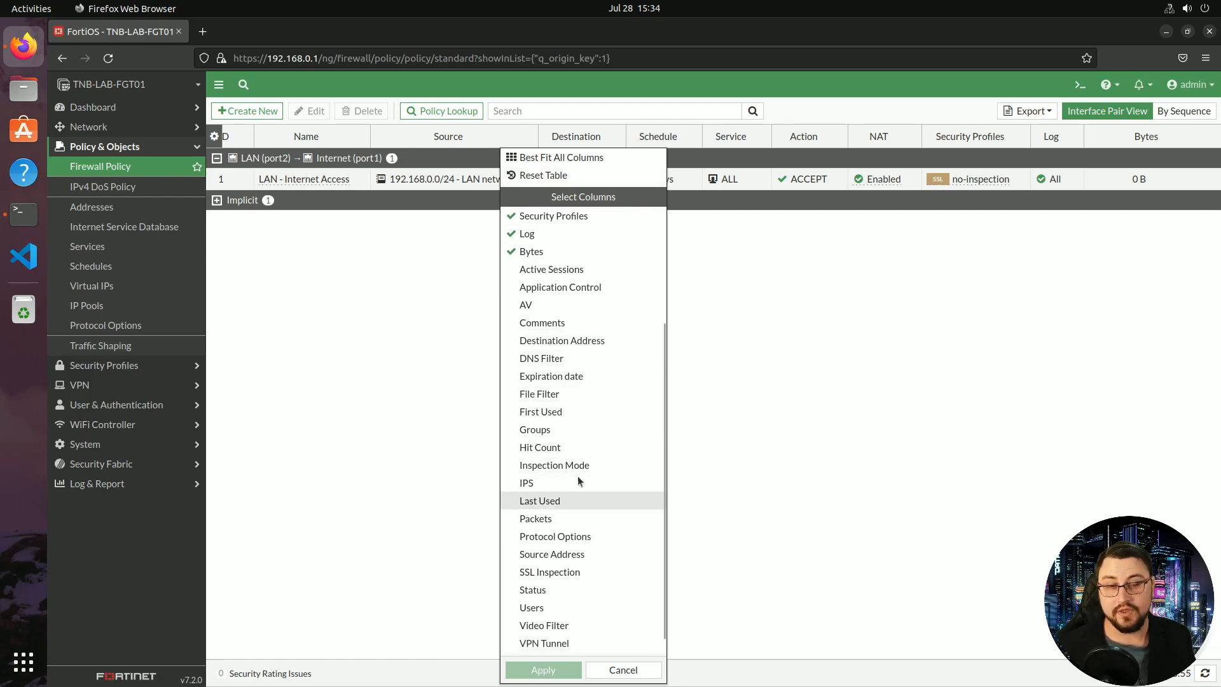
{"action": "left_click", "coordinate": [559, 501]}
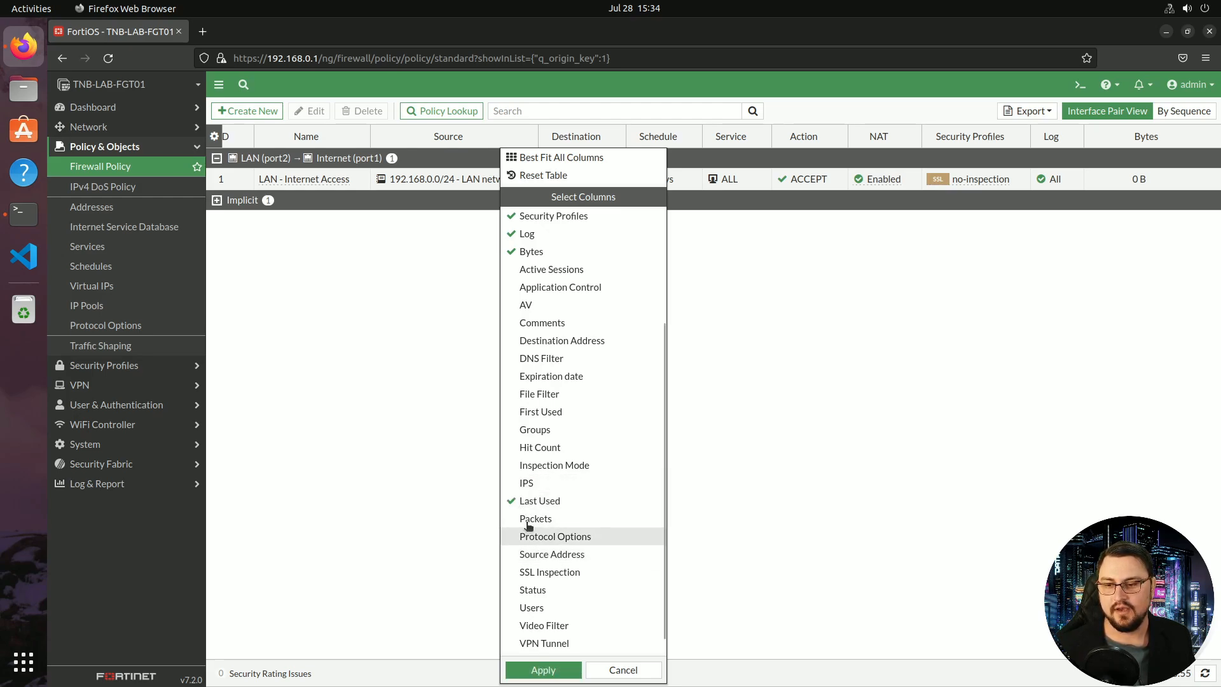
{"action": "left_click", "coordinate": [541, 669]}
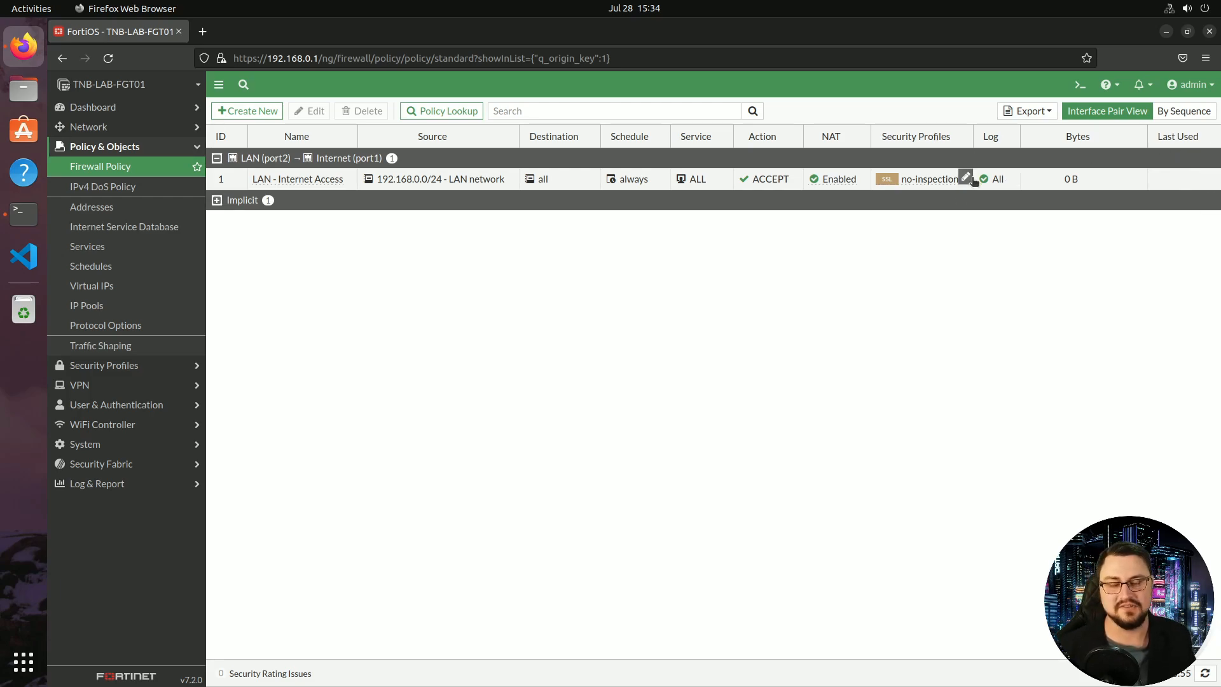
{"action": "right_click", "coordinate": [898, 132]}
{"action": "scroll", "coordinate": [977, 428], "scroll_direction": "down", "scroll_amount": 5}
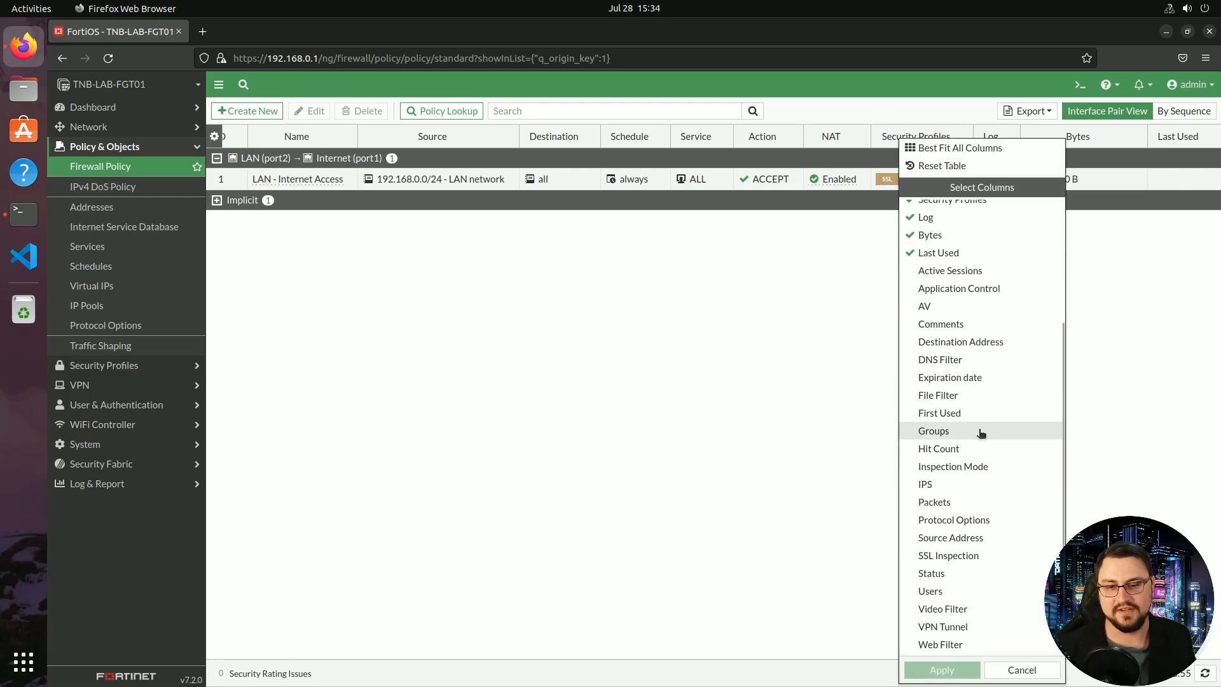
{"action": "scroll", "coordinate": [973, 491], "scroll_direction": "up", "scroll_amount": 5}
{"action": "left_click", "coordinate": [831, 318]}
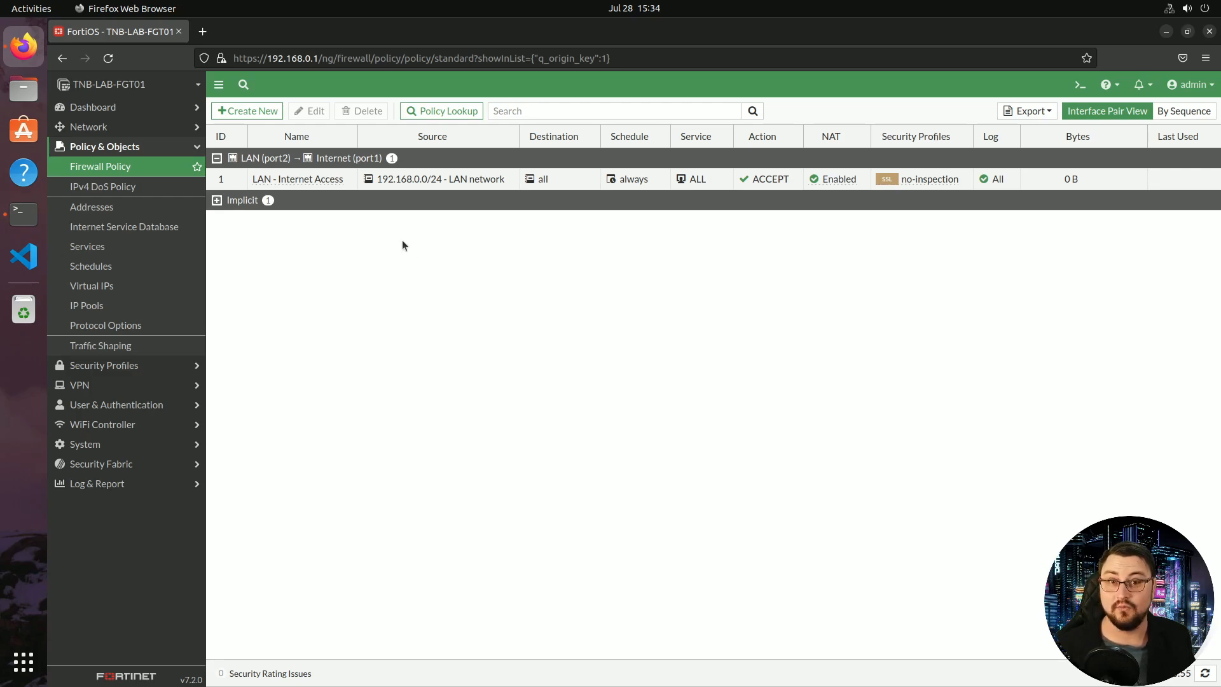
Re-run the ping to 8.8.8.8 in Terminal and stop it
{"action": "left_click", "coordinate": [22, 208]}
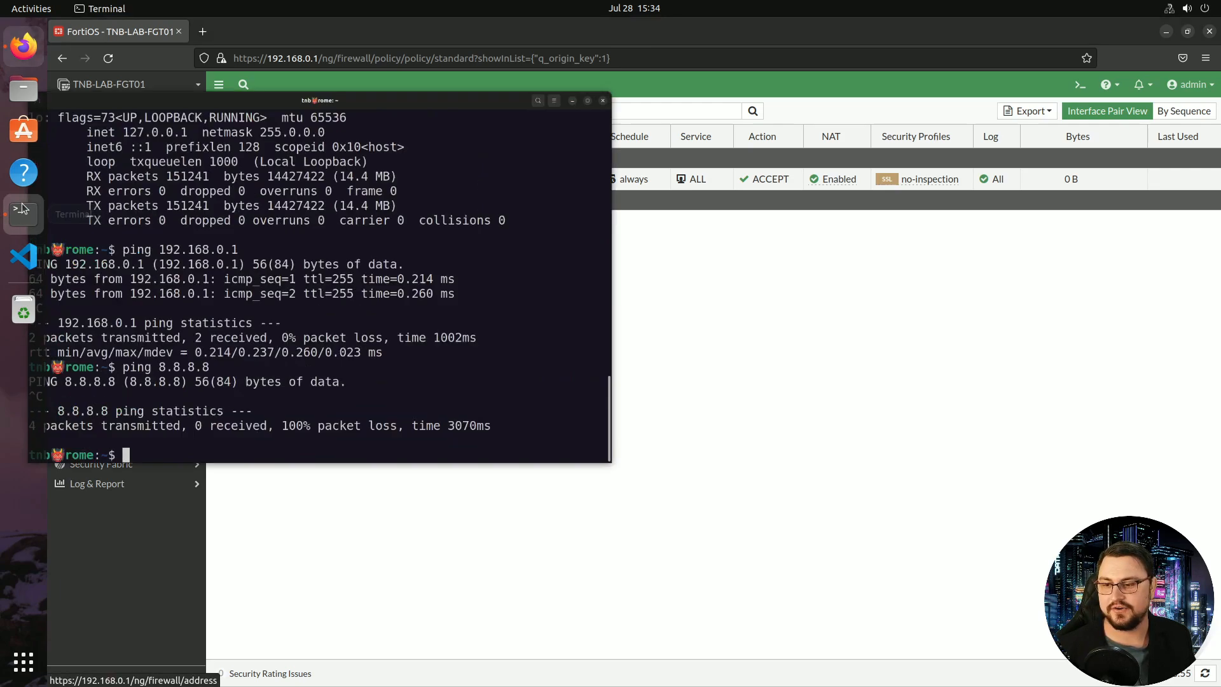
{"action": "key", "text": "Up"}
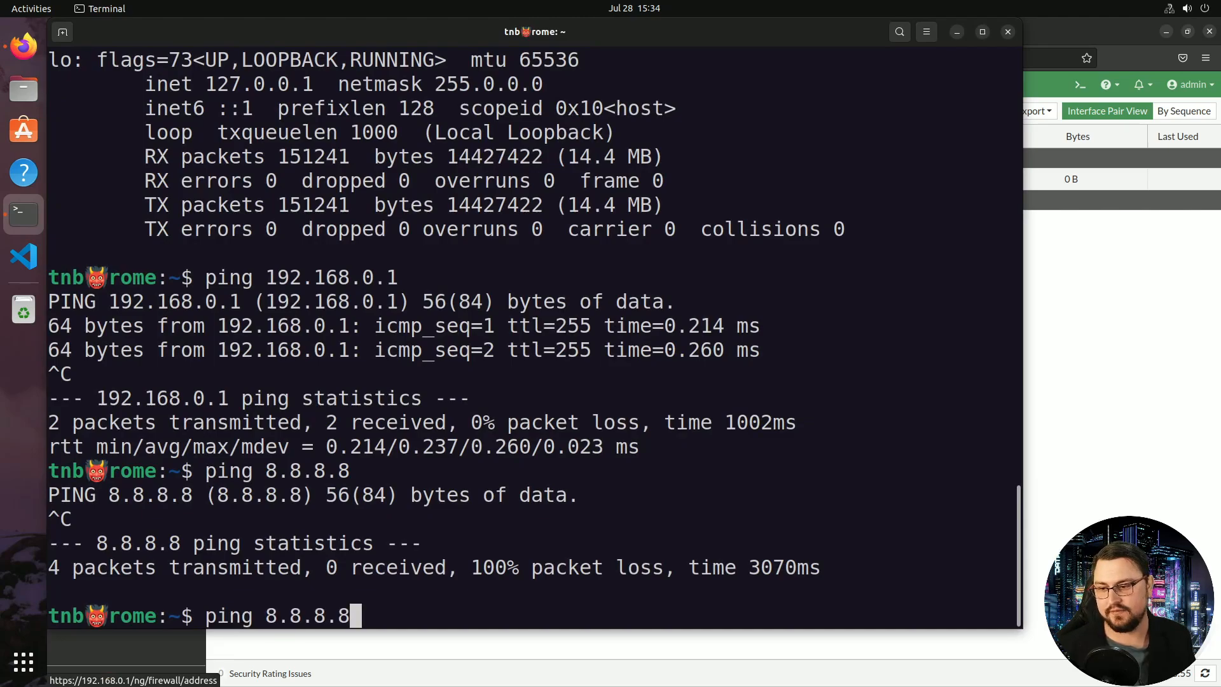
{"action": "key", "text": "Return"}
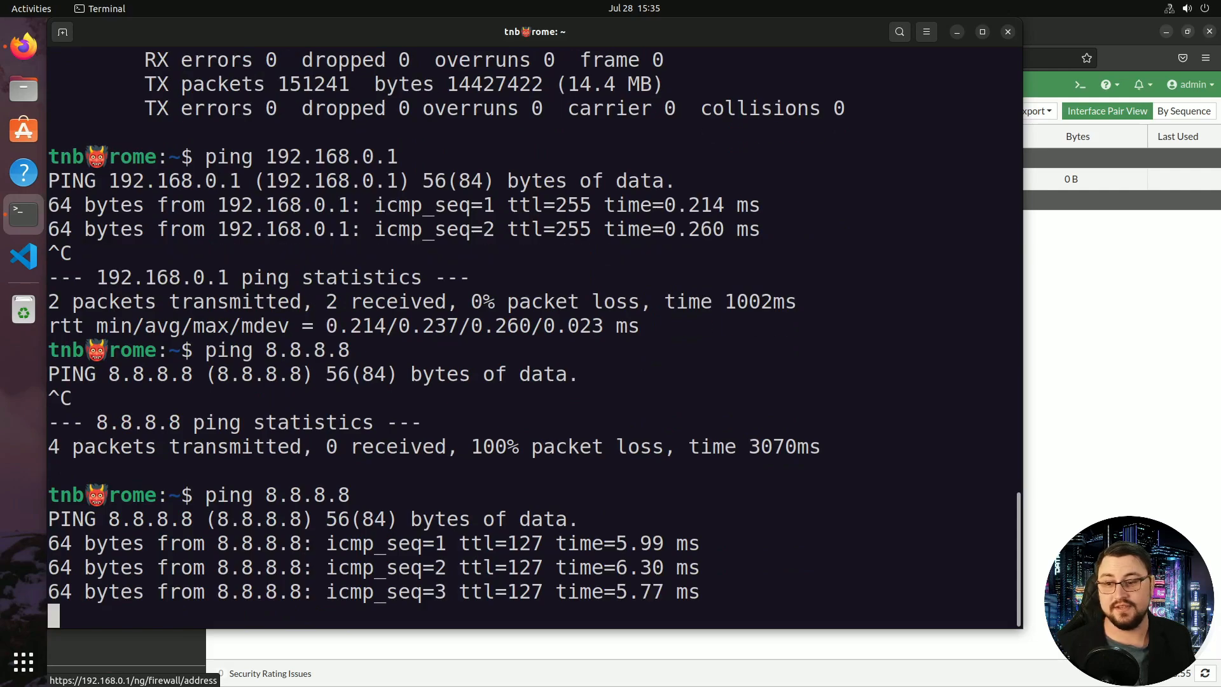
{"action": "key", "text": "ctrl+c"}
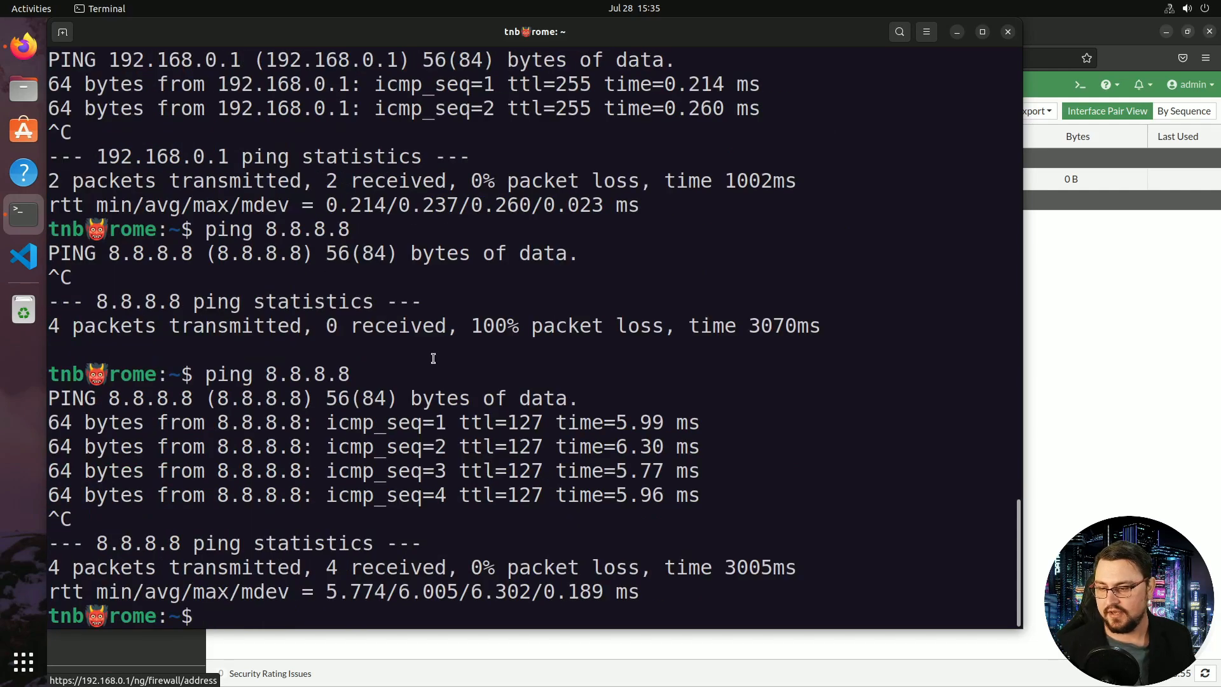
{"action": "type", "text": "ping "}
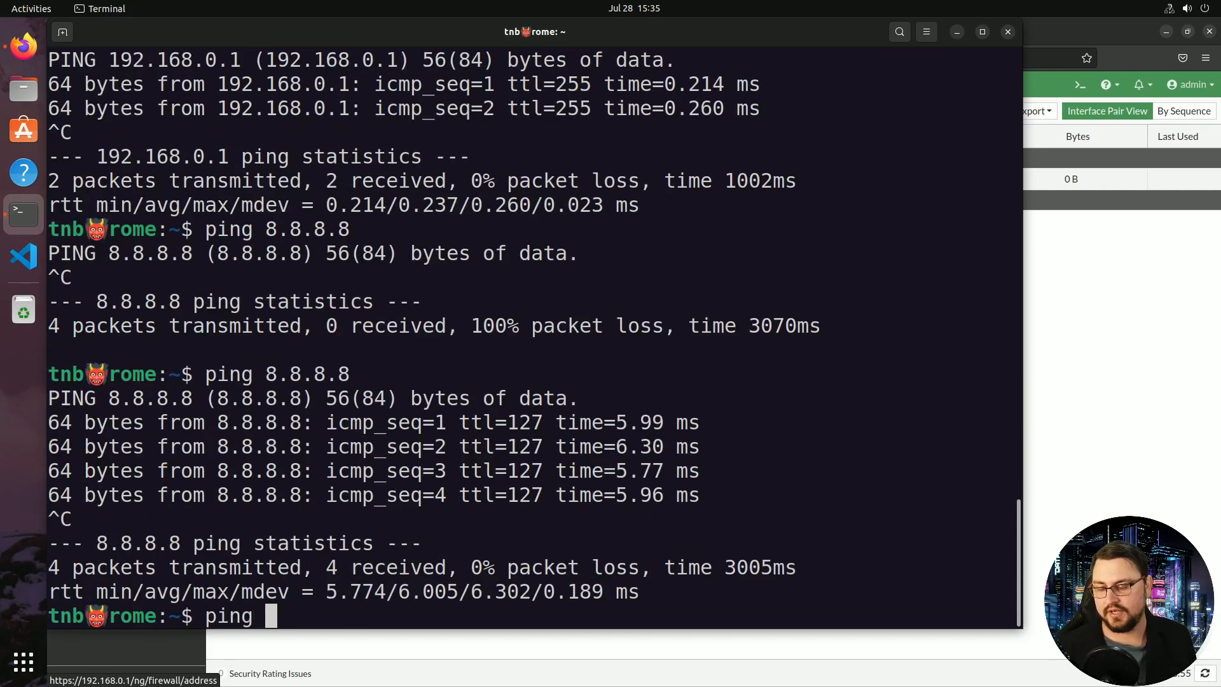
{"action": "type", "text": "www.google.com"}
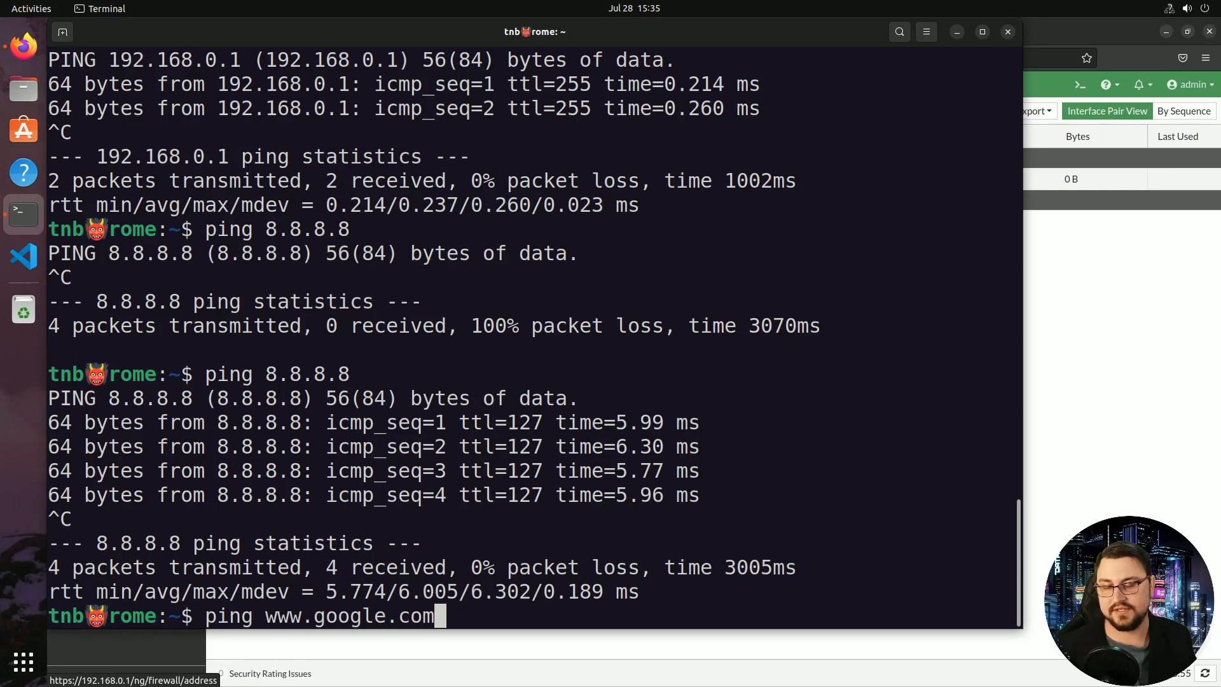
{"action": "key", "text": "Return"}
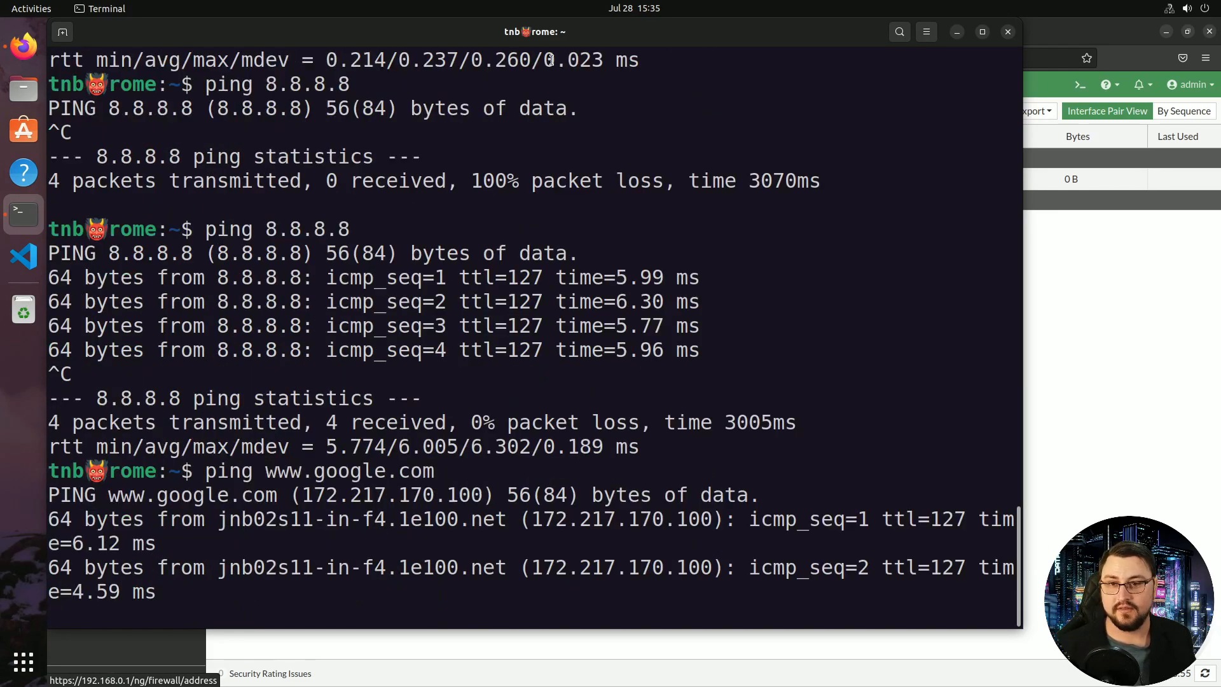
{"action": "key", "text": "ctrl+c"}
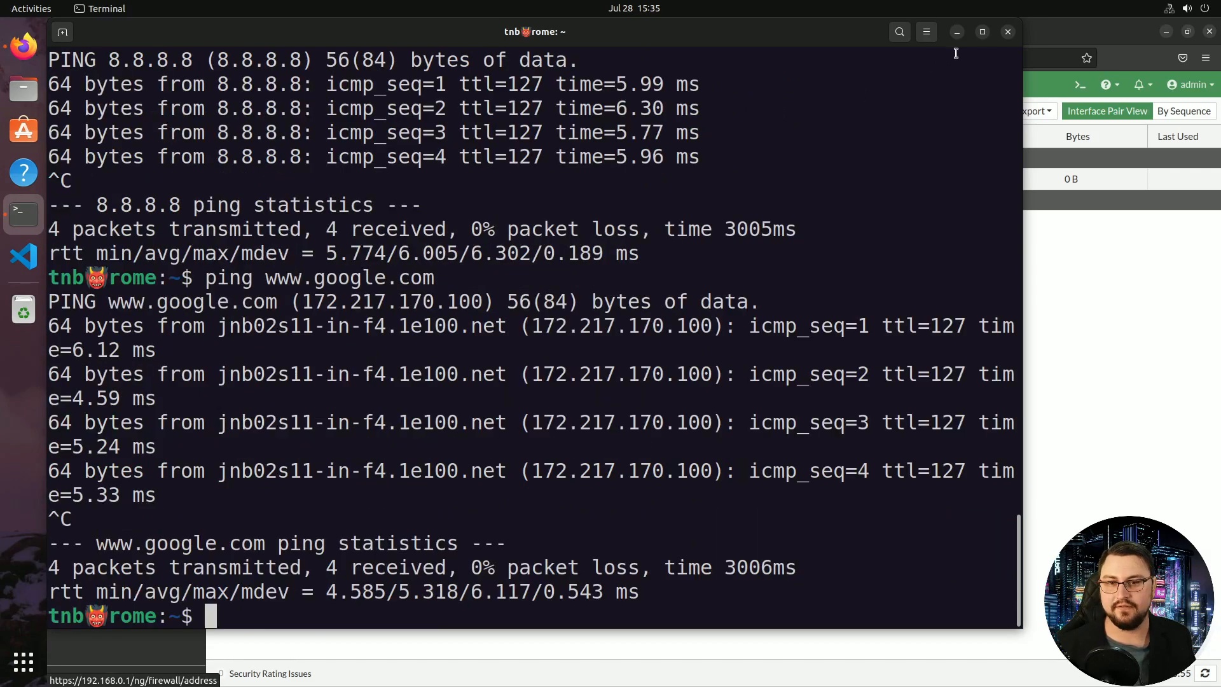
{"action": "left_click", "coordinate": [957, 32]}
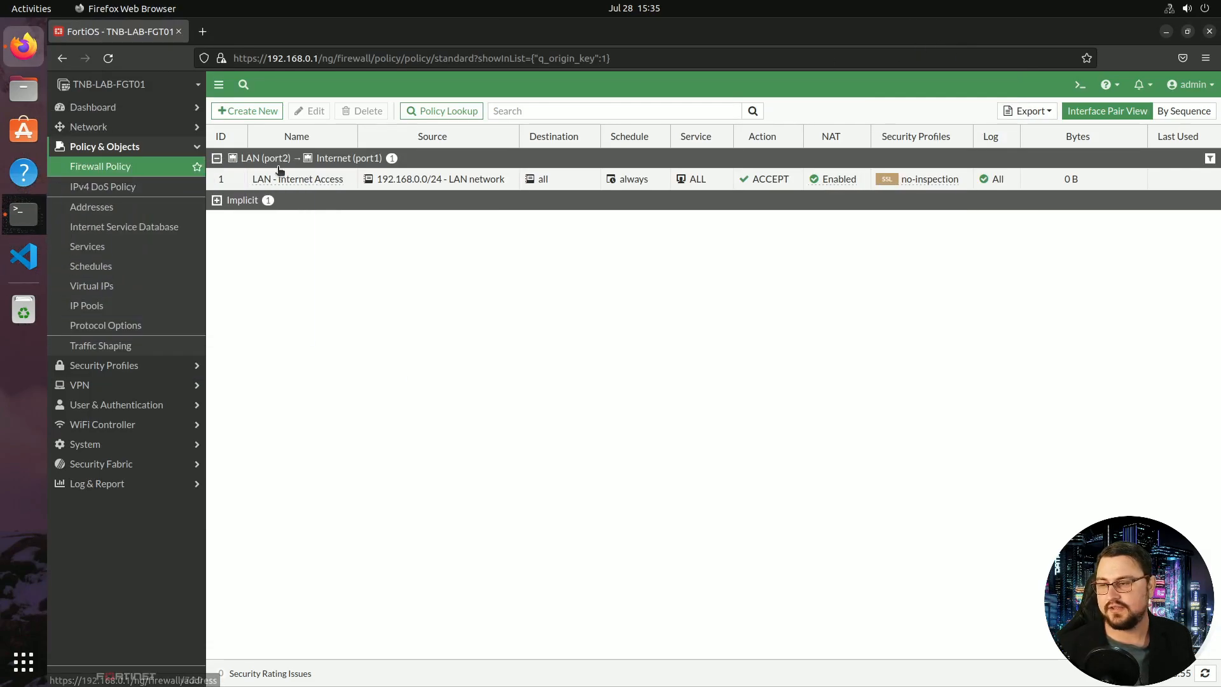
{"action": "left_click", "coordinate": [203, 32]}
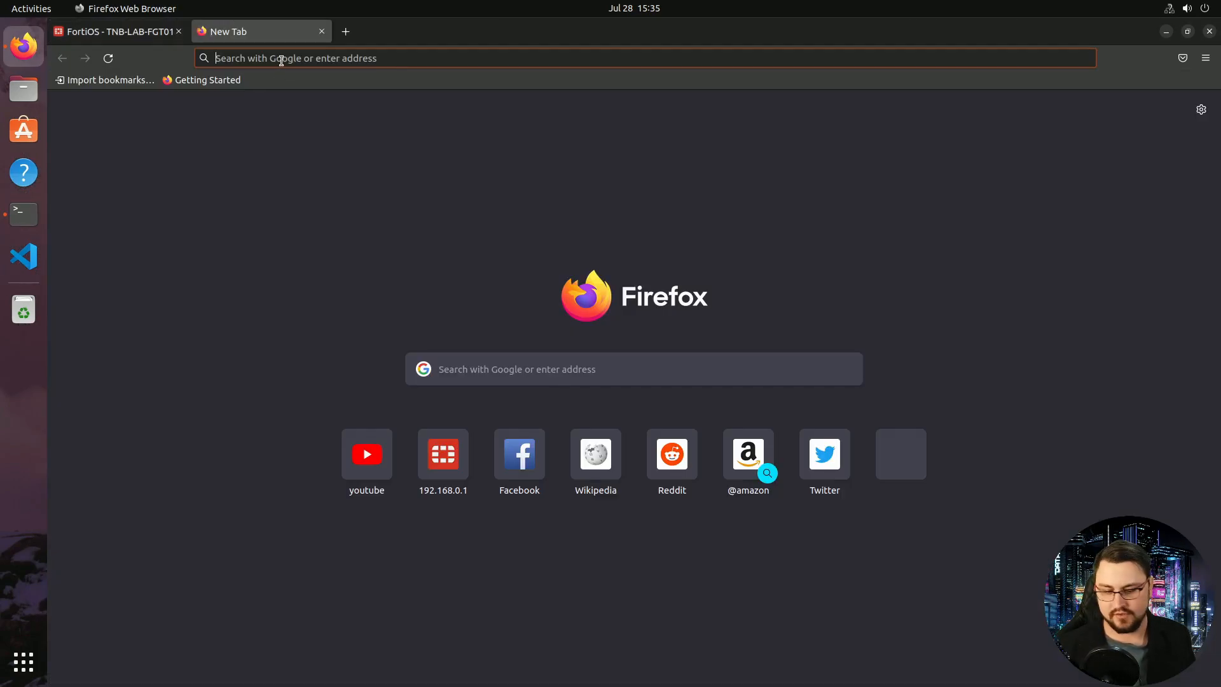
{"action": "type", "text": "www.youtube.com/"}
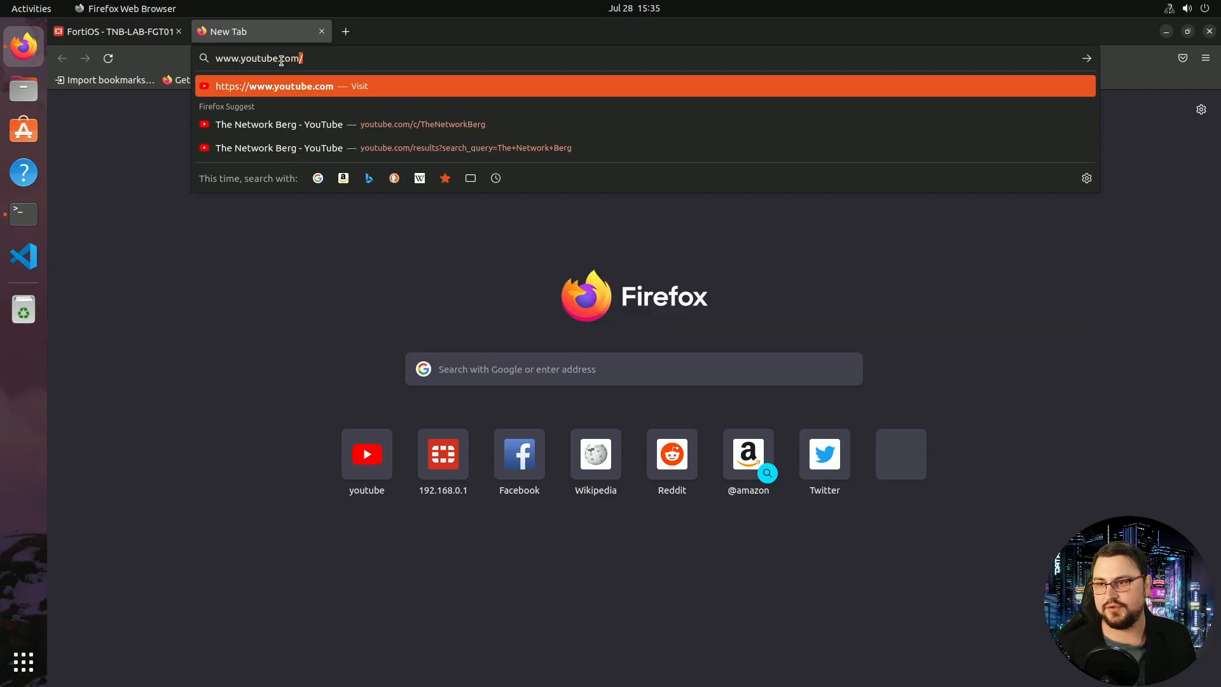
{"action": "key", "text": "Return"}
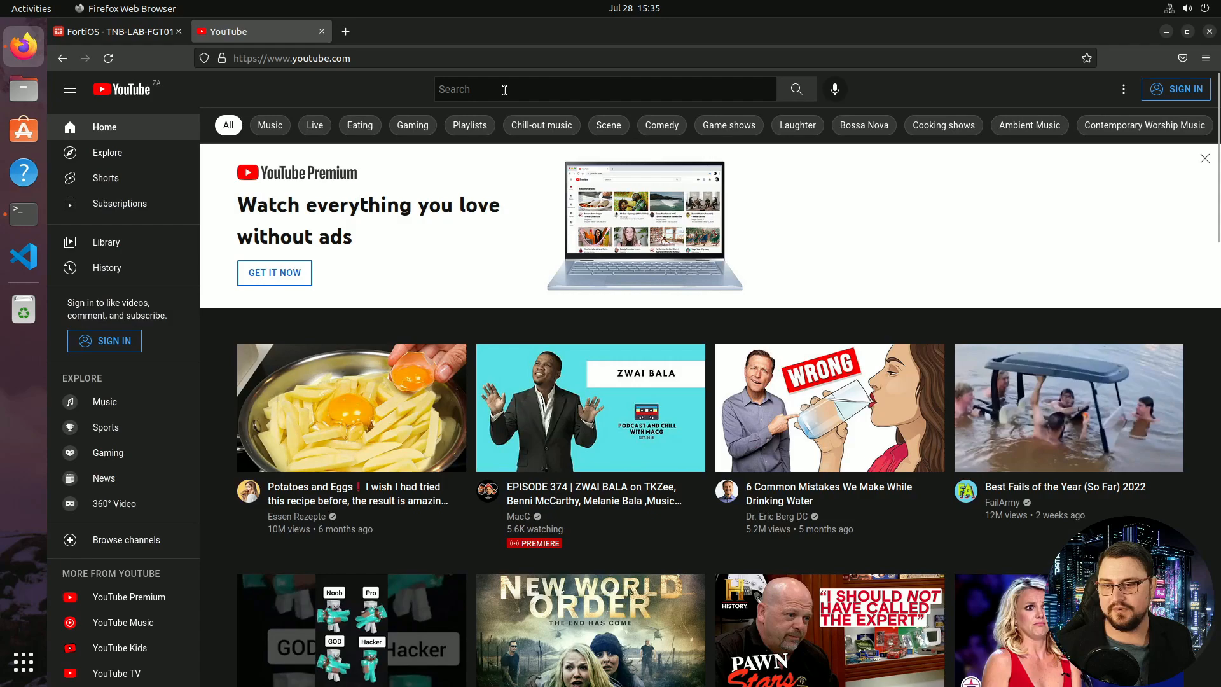
{"action": "left_click", "coordinate": [505, 89]}
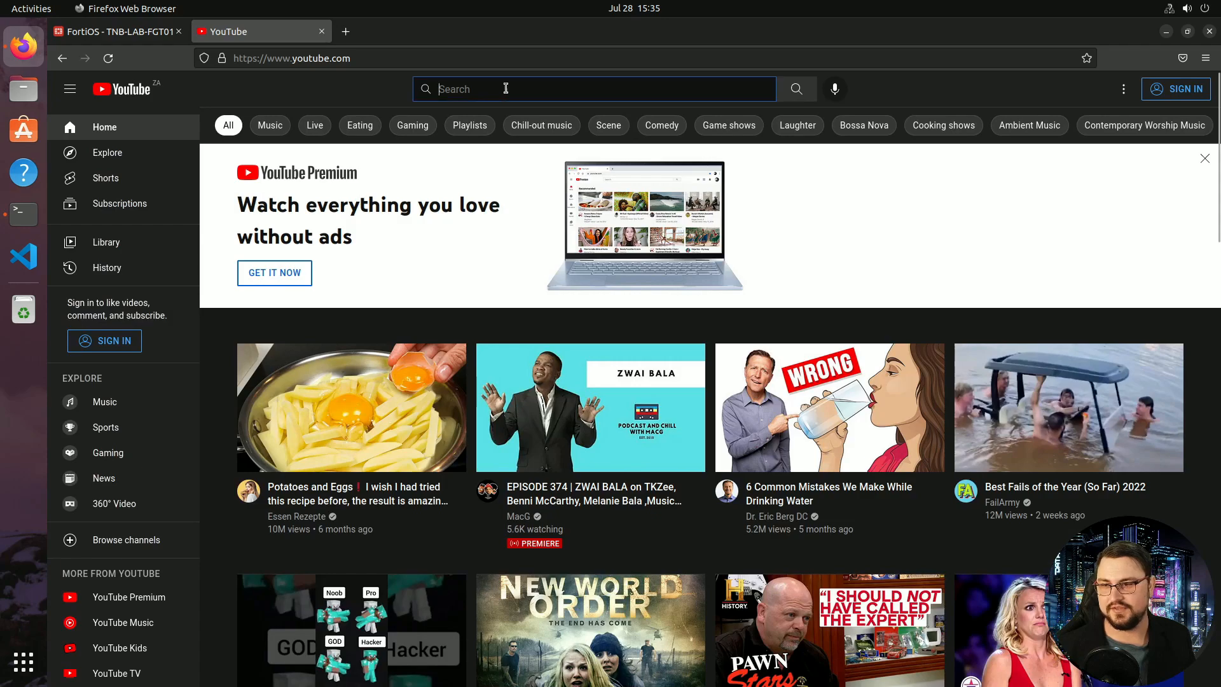
{"action": "type", "text": "The Network TV"}
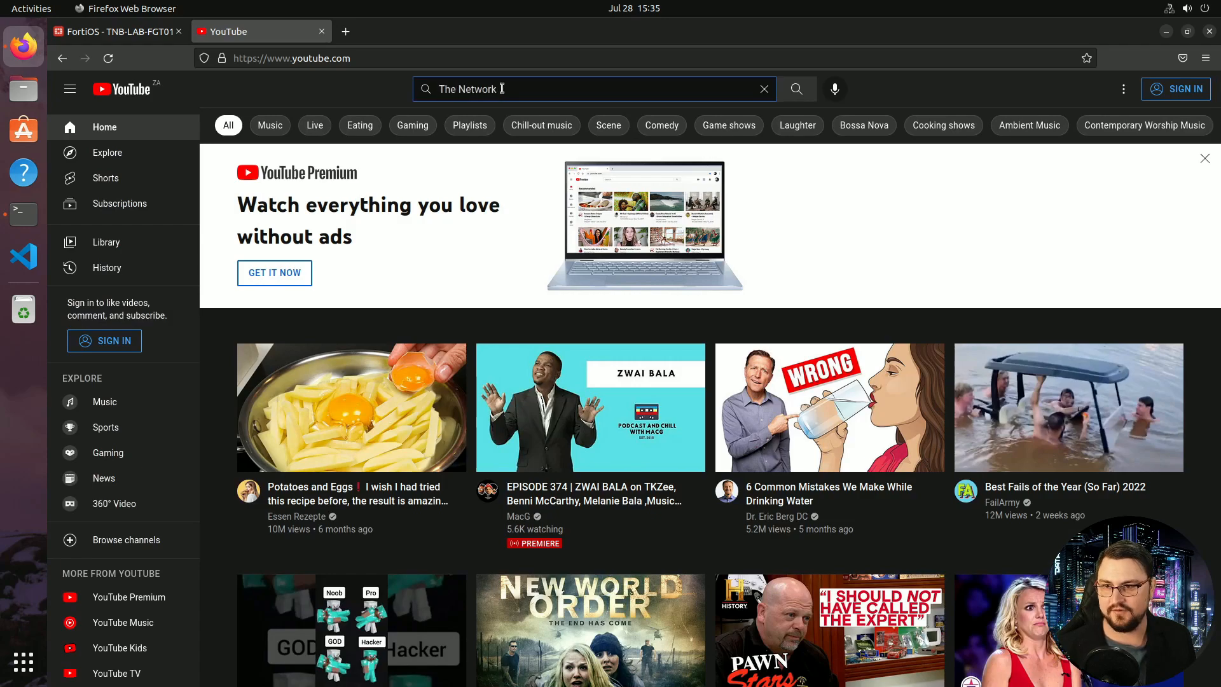
{"action": "key", "text": "Return"}
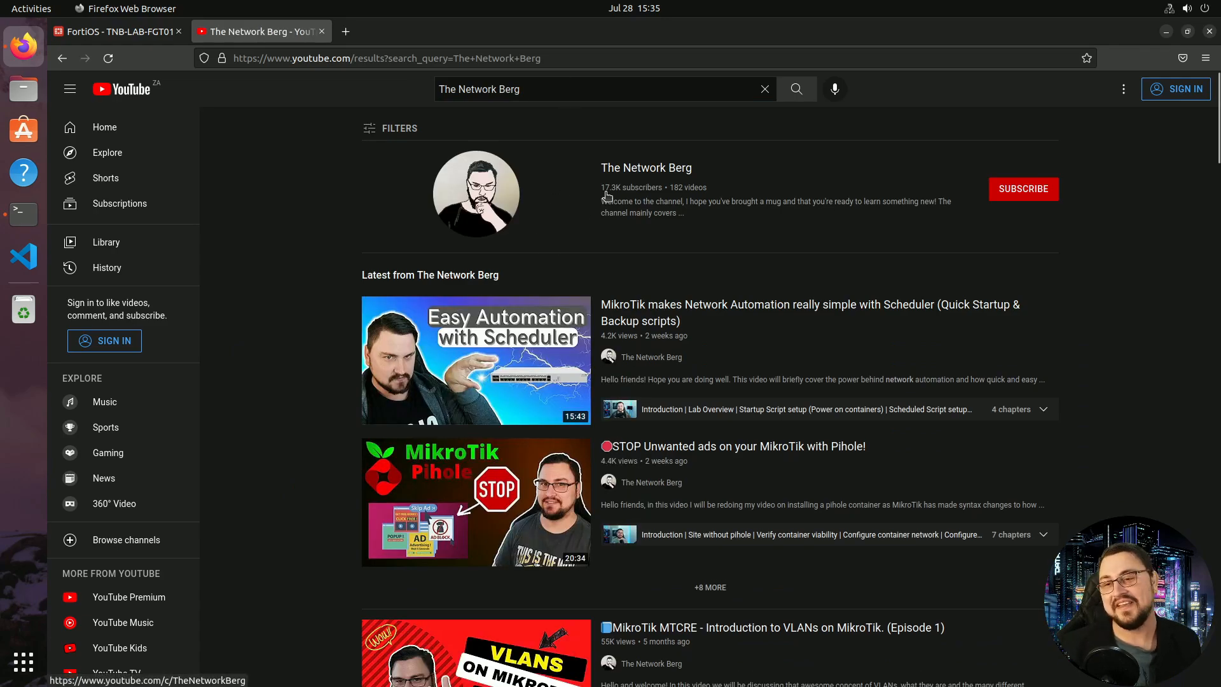
{"action": "middle_click", "coordinate": [278, 33]}
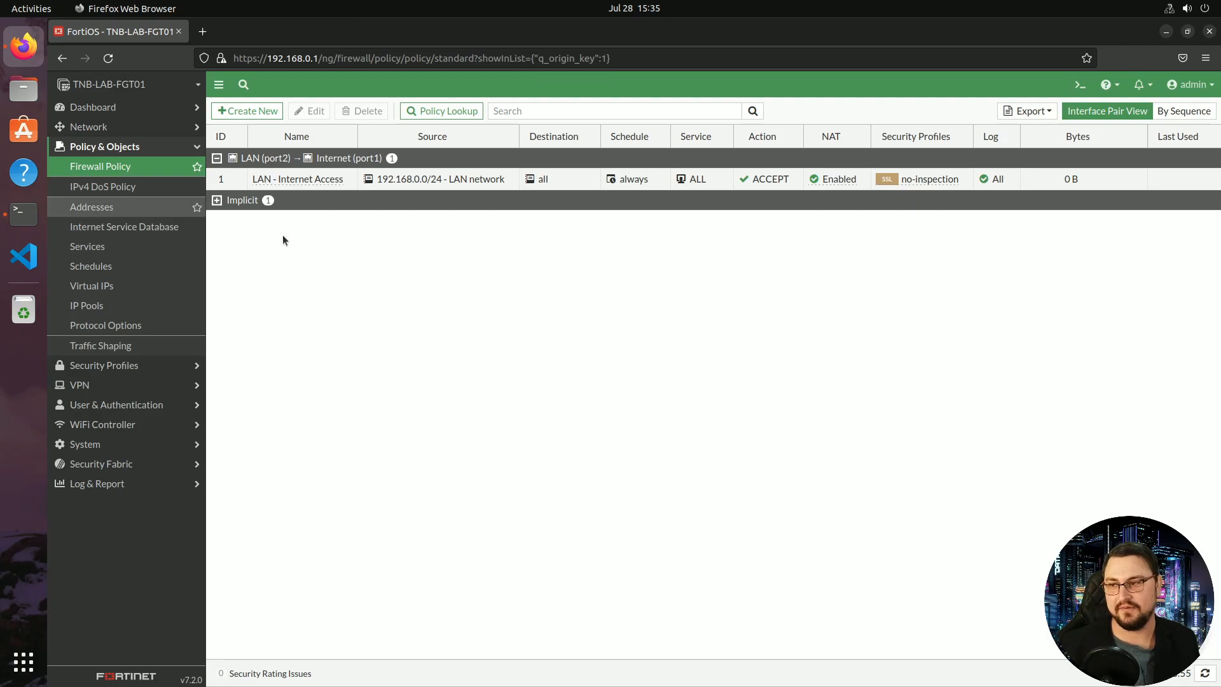
{"action": "left_click", "coordinate": [153, 168]}
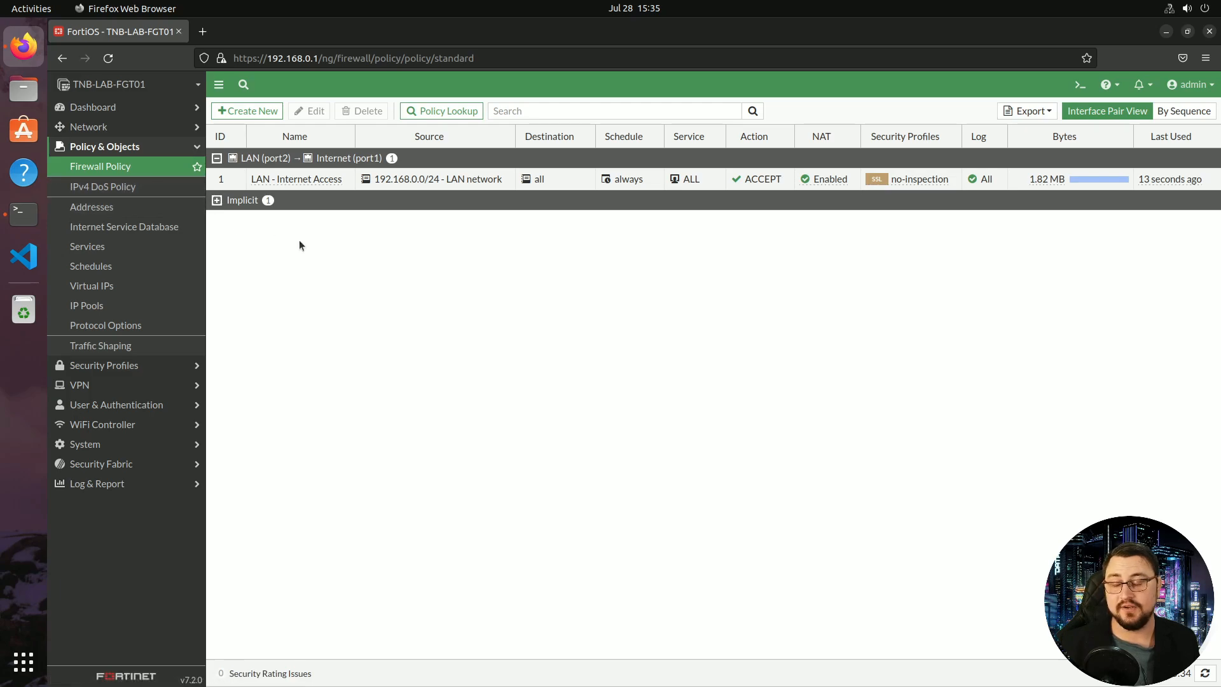
Open FortiView Sources and drill into 192.168.0.2 to list its destinations
{"action": "left_click", "coordinate": [150, 116]}
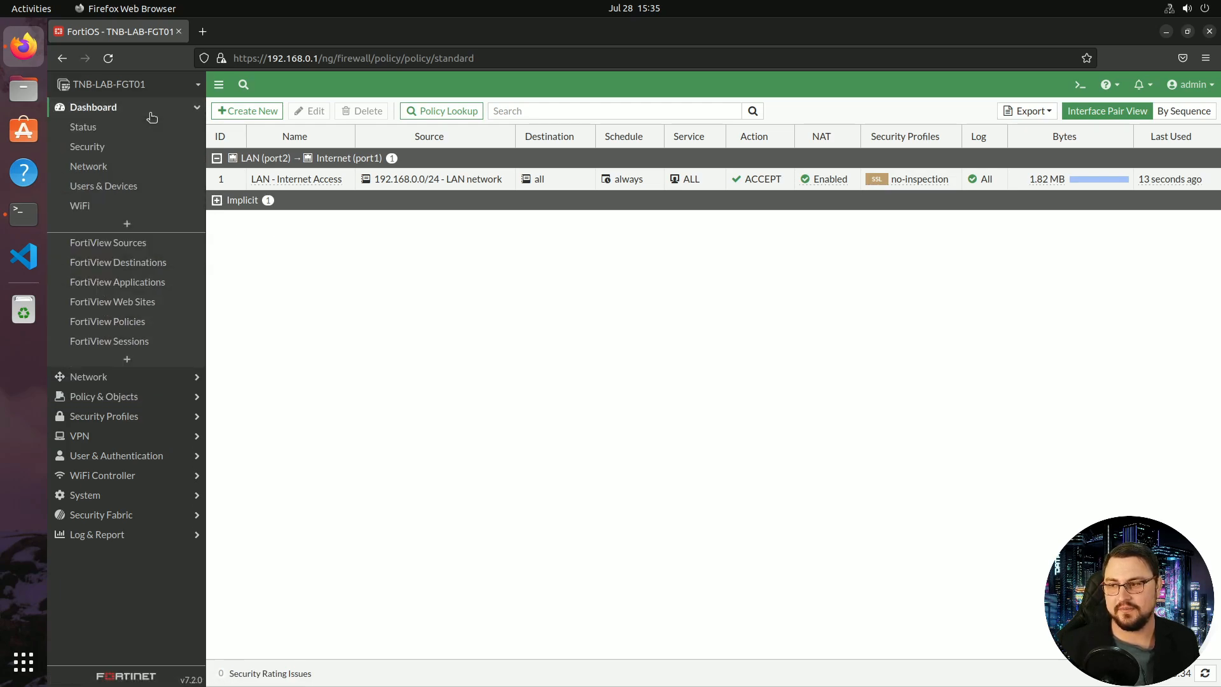
{"action": "left_click", "coordinate": [153, 243]}
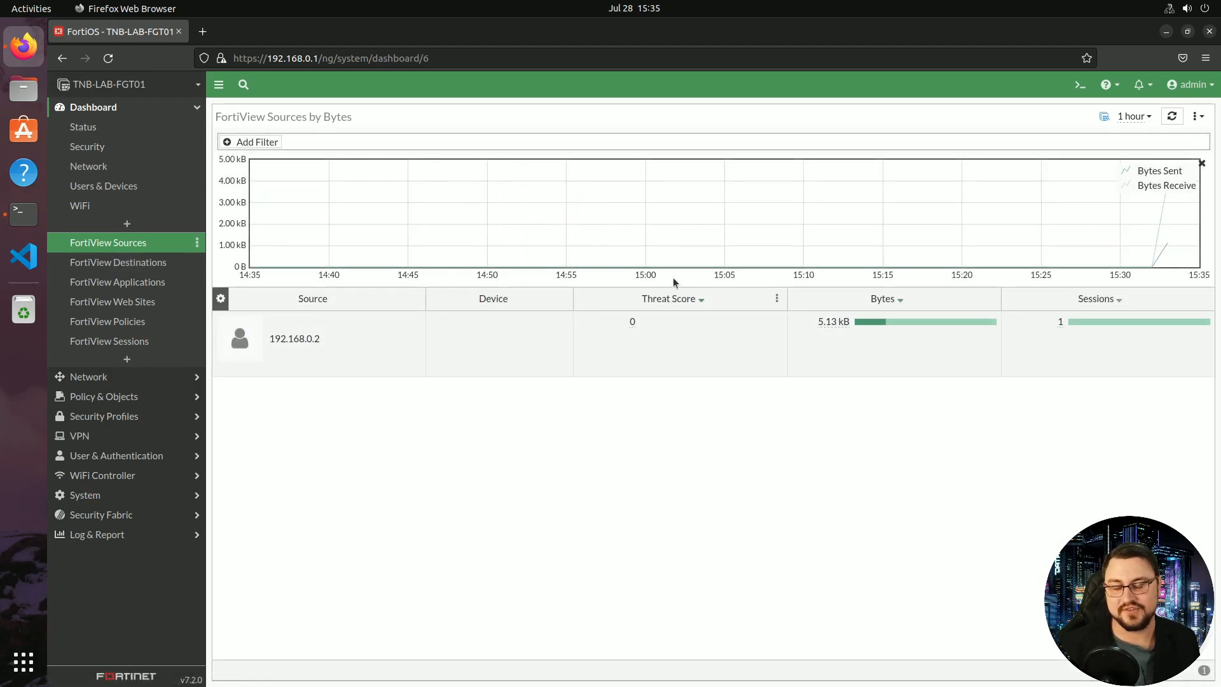
{"action": "mouse_move", "coordinate": [633, 323]}
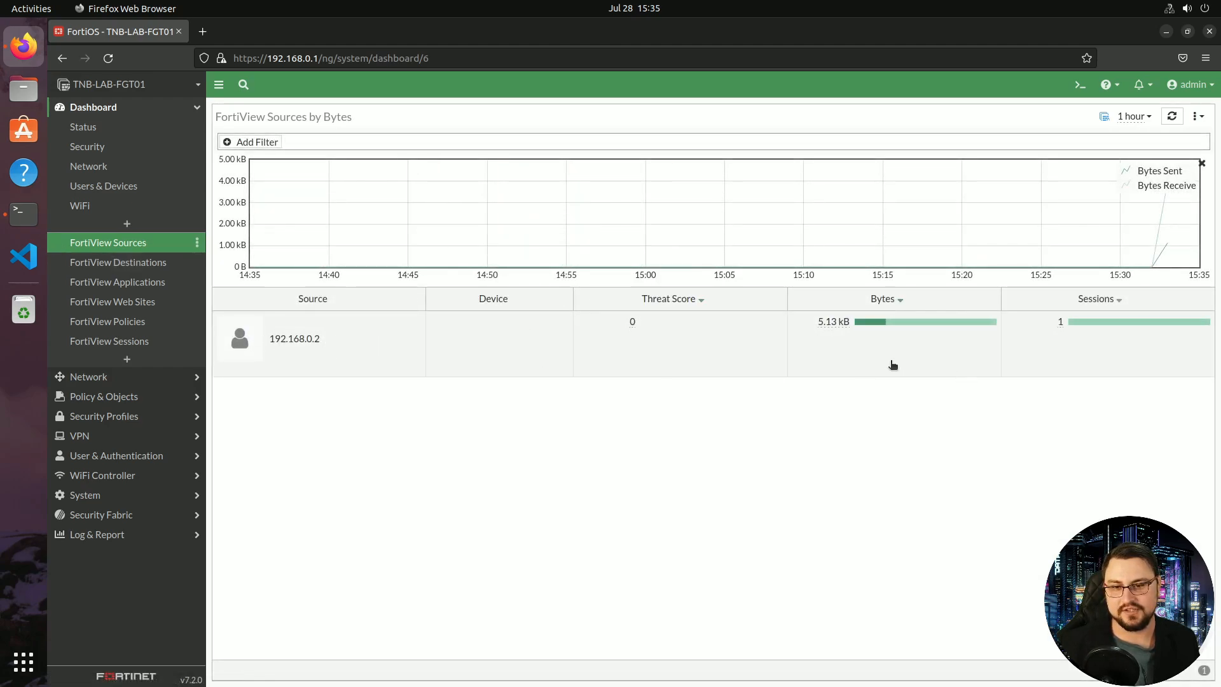
{"action": "double_click", "coordinate": [294, 338]}
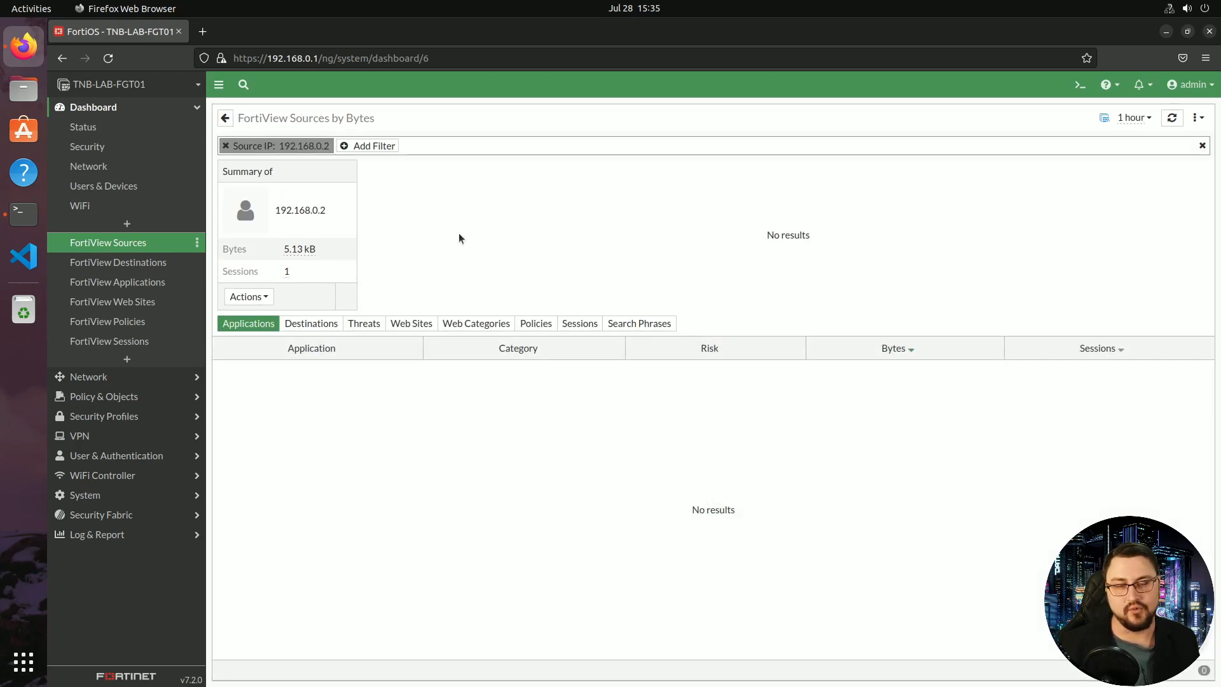
{"action": "left_click", "coordinate": [290, 321]}
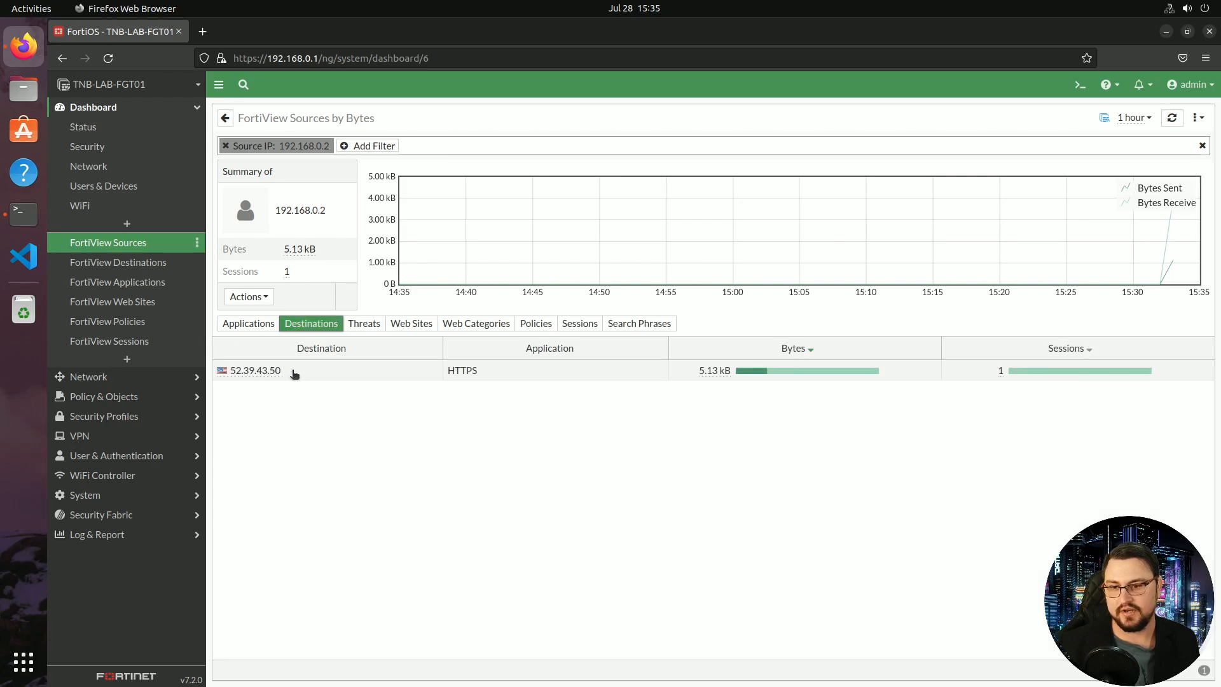
Check the matching policy and sessions for 192.168.0.2, then return to Destinations
{"action": "left_click", "coordinate": [535, 324]}
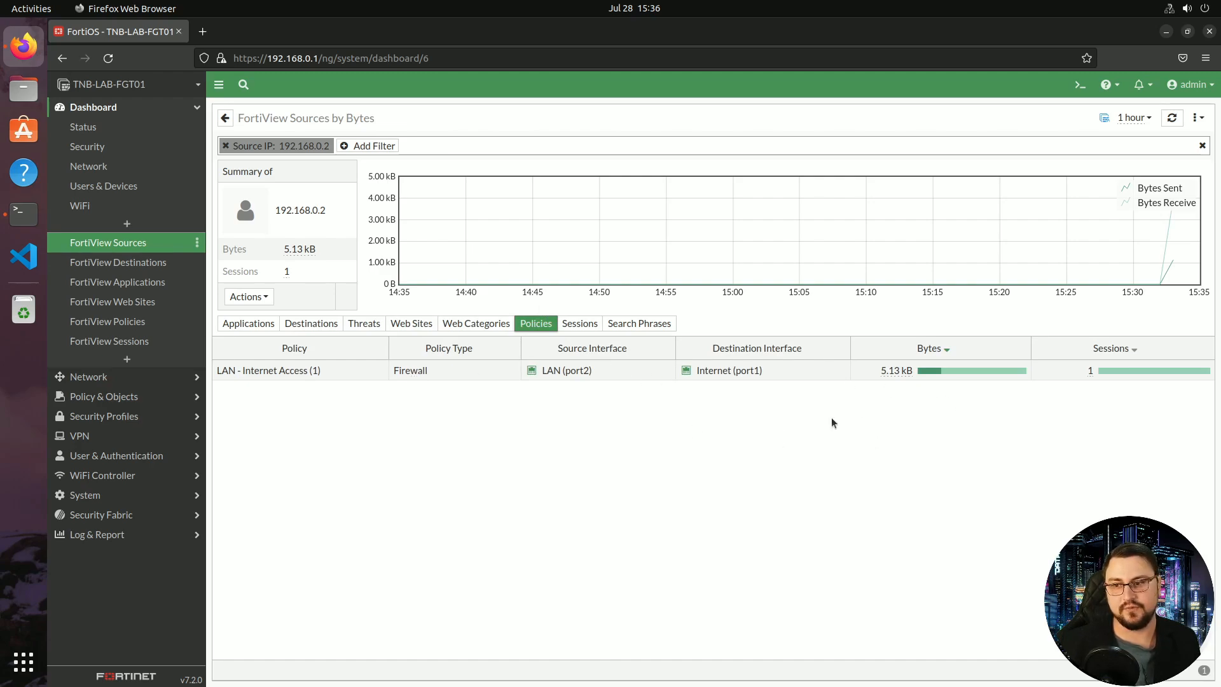
{"action": "left_click", "coordinate": [579, 324]}
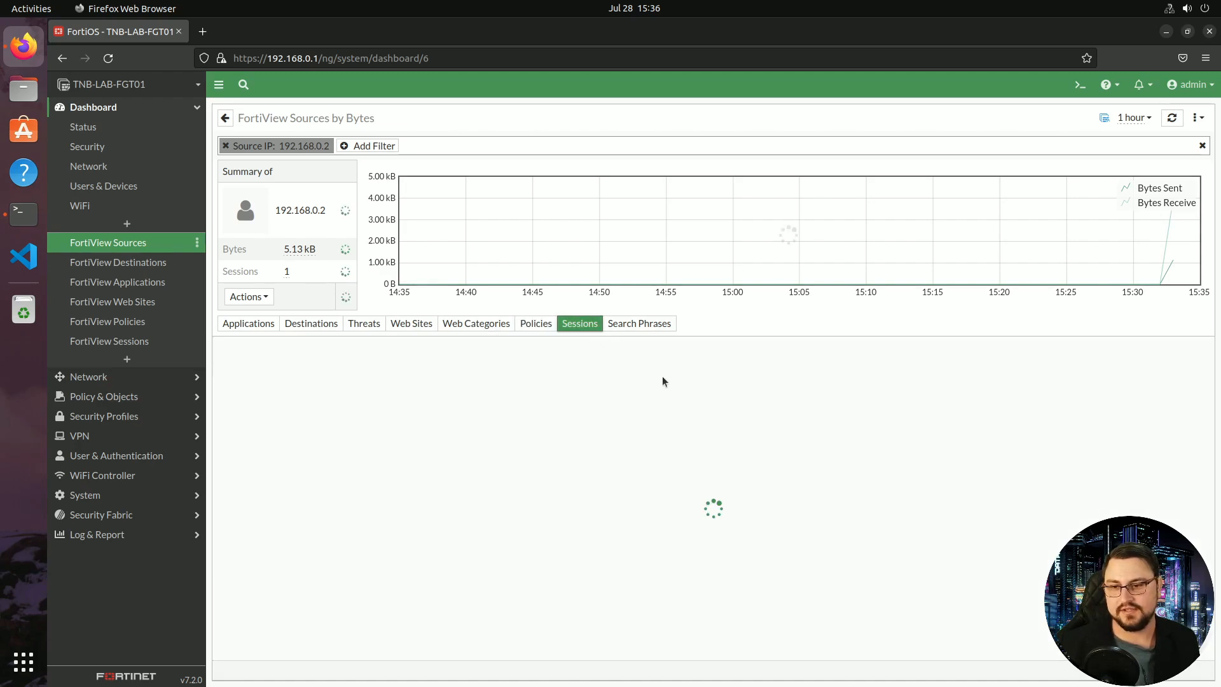
{"action": "scroll", "coordinate": [668, 423], "scroll_direction": "down", "scroll_amount": 5}
{"action": "scroll", "coordinate": [567, 460], "scroll_direction": "down", "scroll_amount": 10}
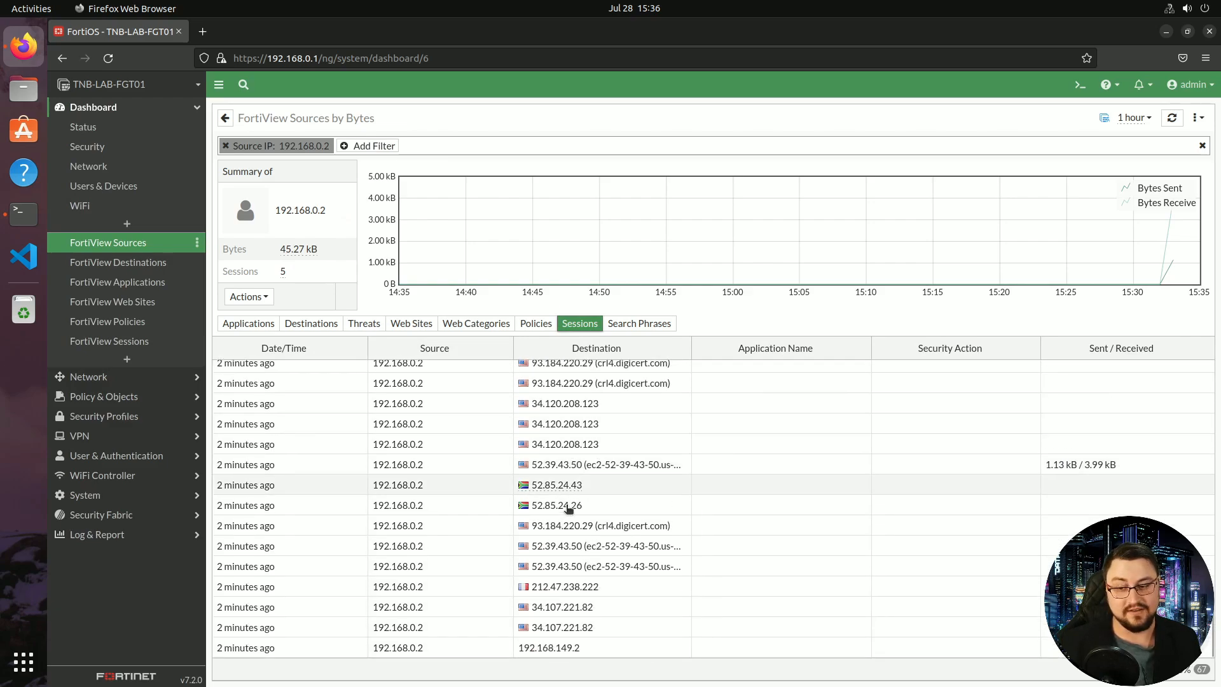
{"action": "scroll", "coordinate": [597, 496], "scroll_direction": "up", "scroll_amount": 15}
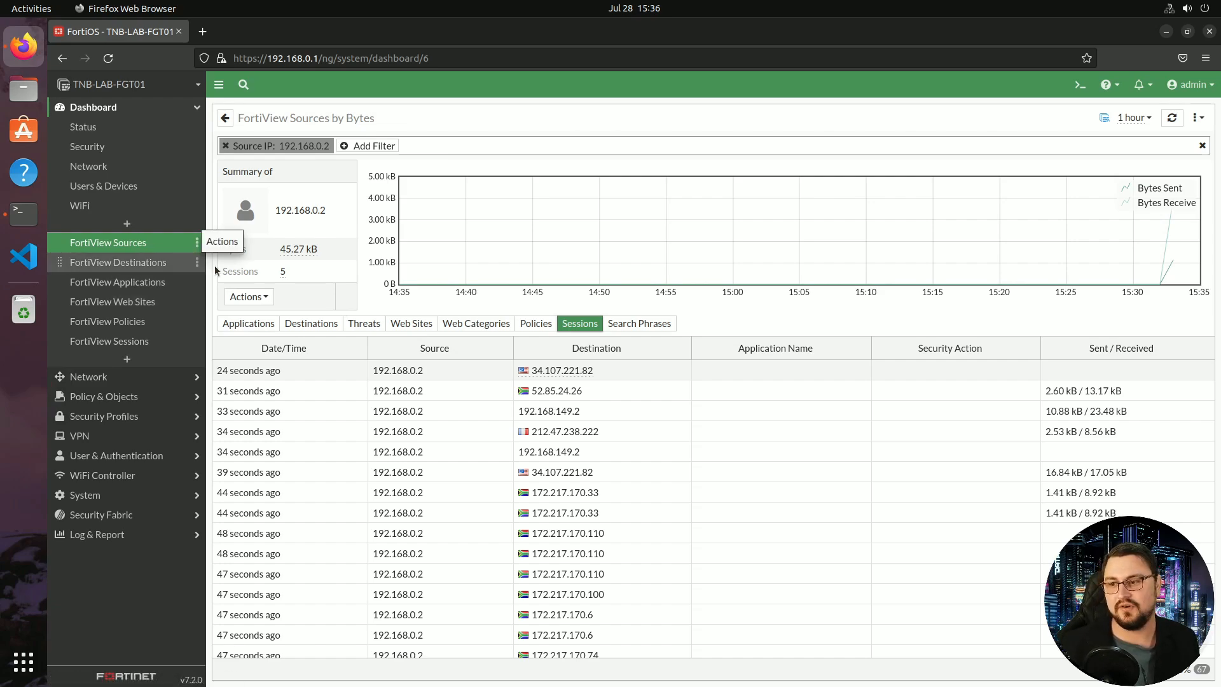
{"action": "left_click", "coordinate": [317, 323]}
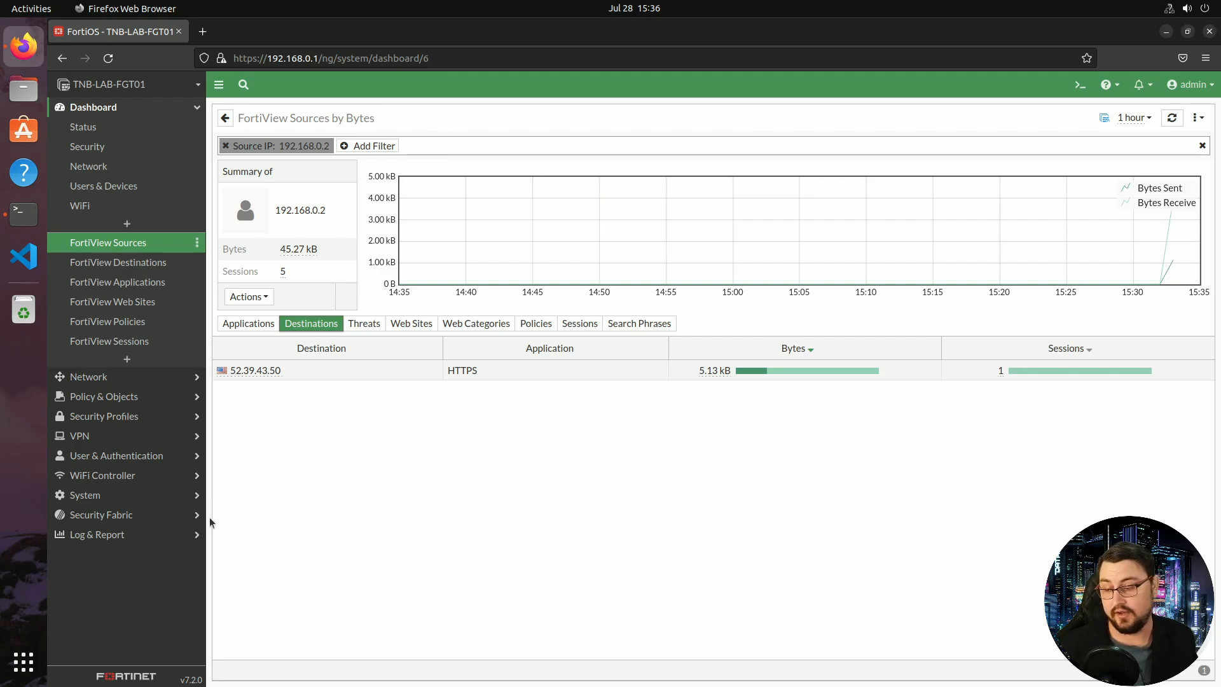
Browse the Forward Traffic and Local Traffic logs under Log & Report
{"action": "left_click", "coordinate": [138, 534]}
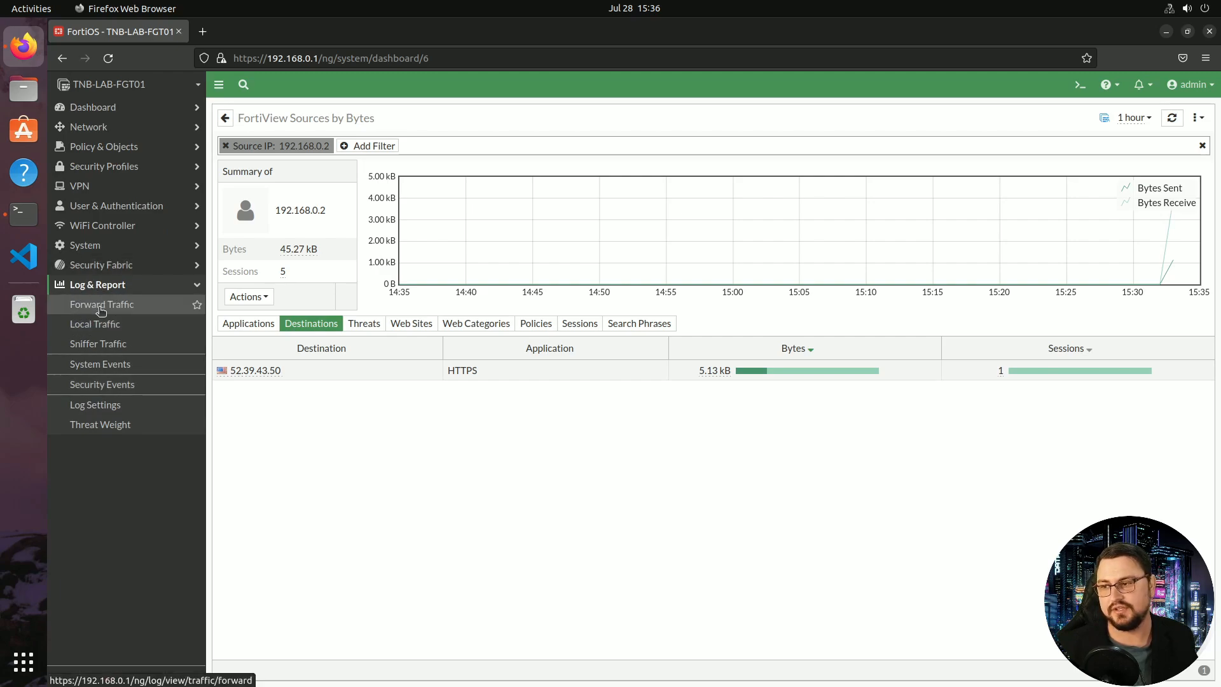
{"action": "left_click", "coordinate": [101, 306]}
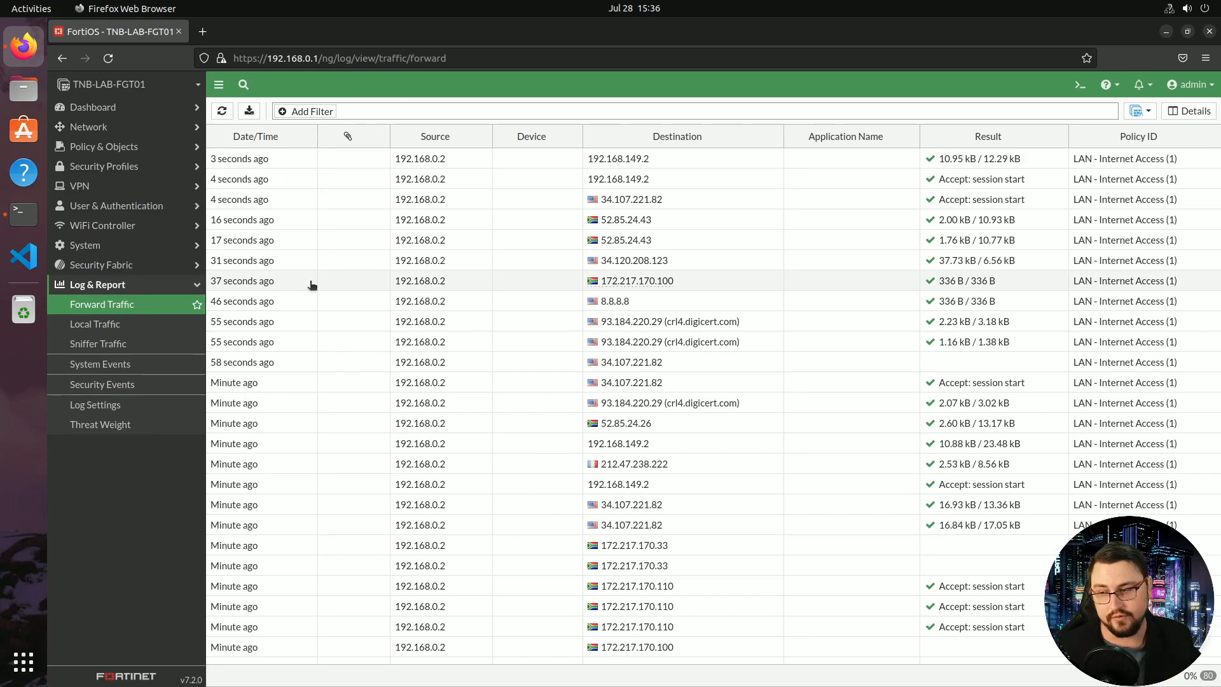
{"action": "left_click", "coordinate": [130, 324]}
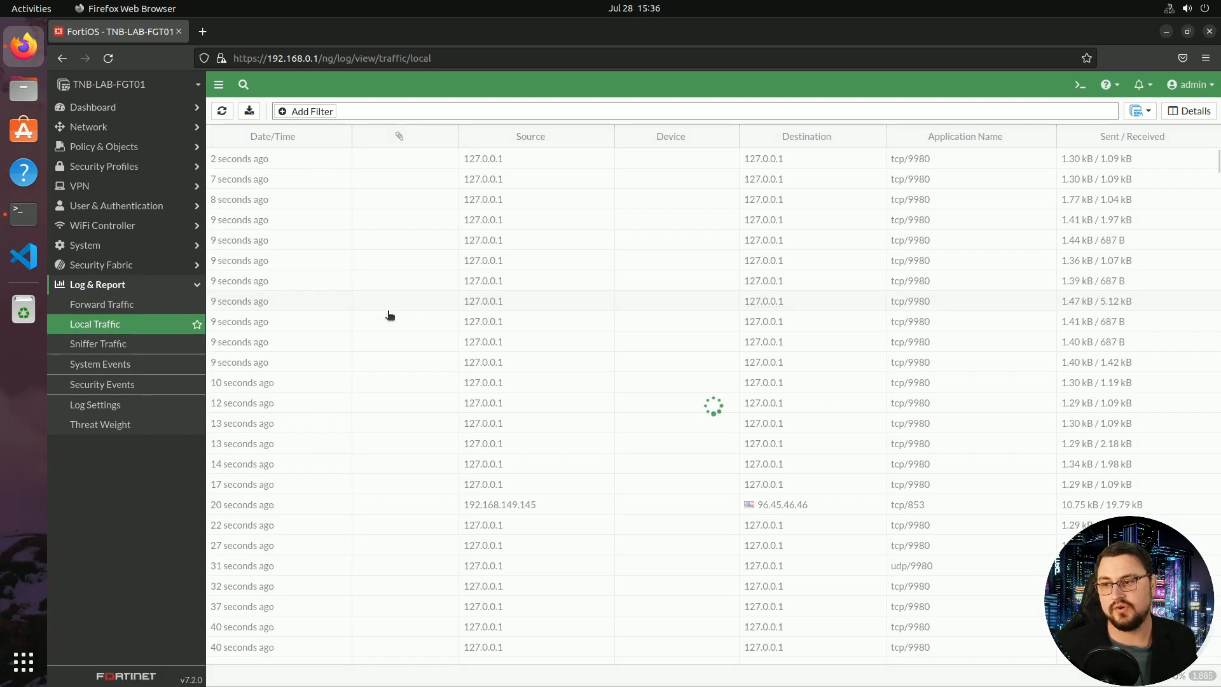
{"action": "scroll", "coordinate": [636, 221], "scroll_direction": "down", "scroll_amount": 15}
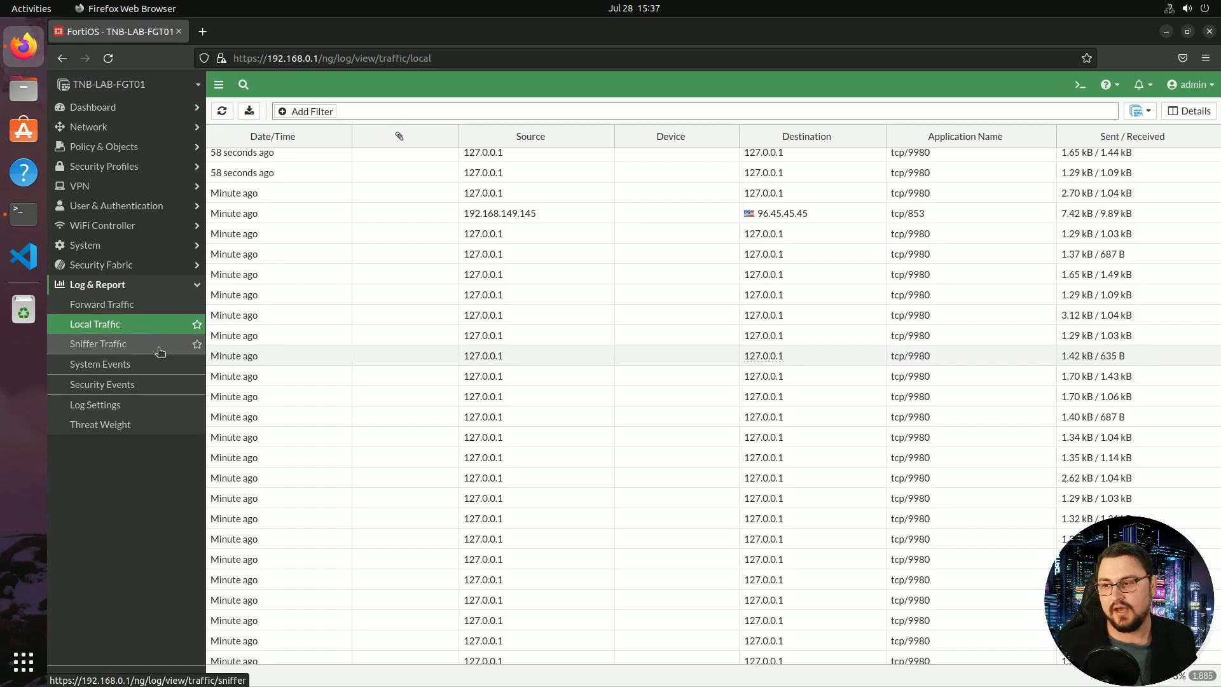
View the System Events and Security Events summaries, then the Web Filter event logs
{"action": "left_click", "coordinate": [144, 368]}
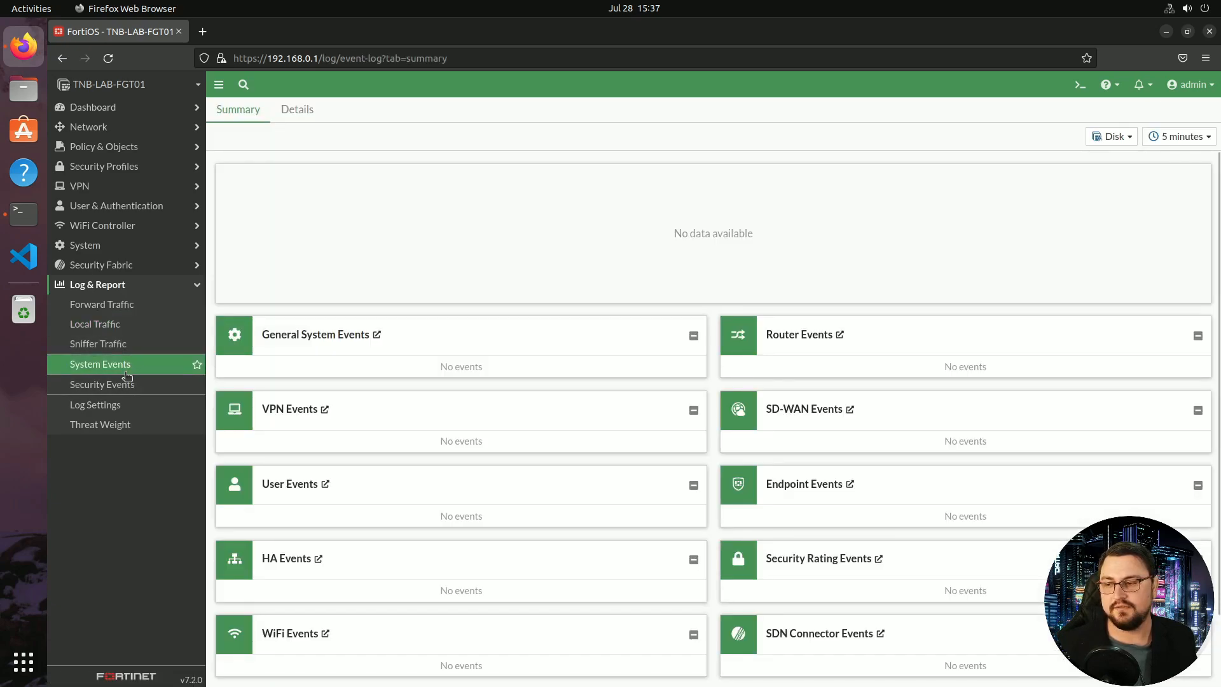
{"action": "left_click", "coordinate": [125, 384]}
{"action": "left_click", "coordinate": [105, 364]}
{"action": "scroll", "coordinate": [288, 310], "scroll_direction": "down", "scroll_amount": 2}
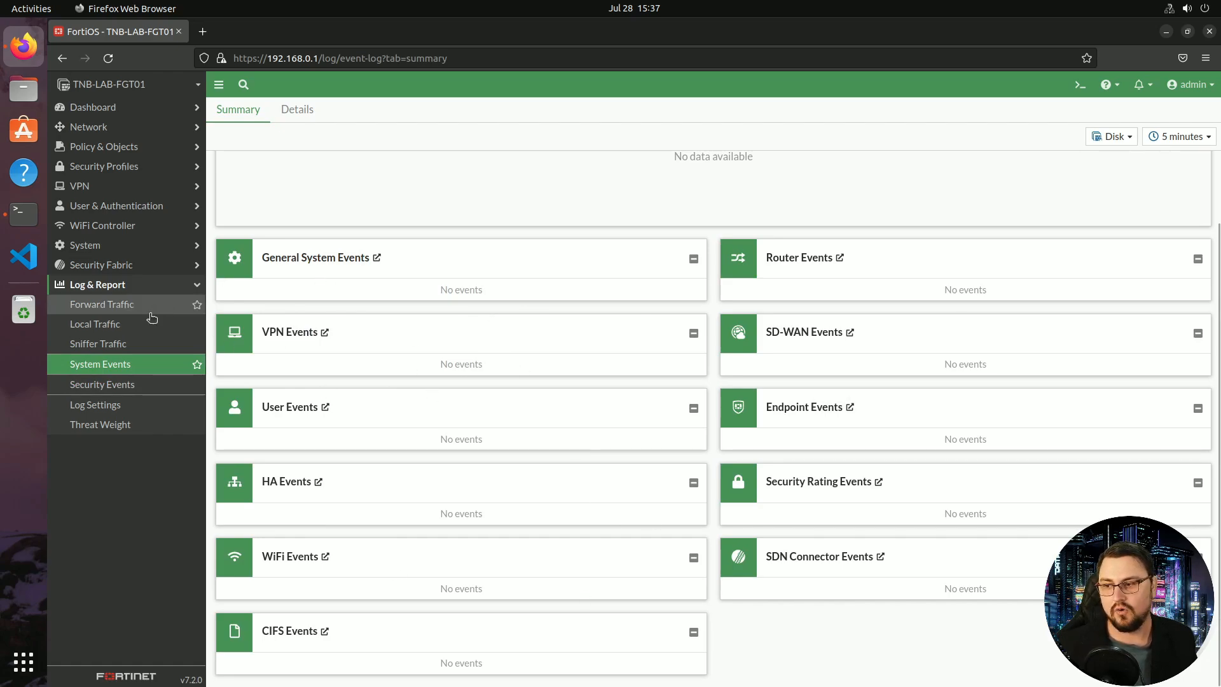
{"action": "left_click", "coordinate": [124, 386]}
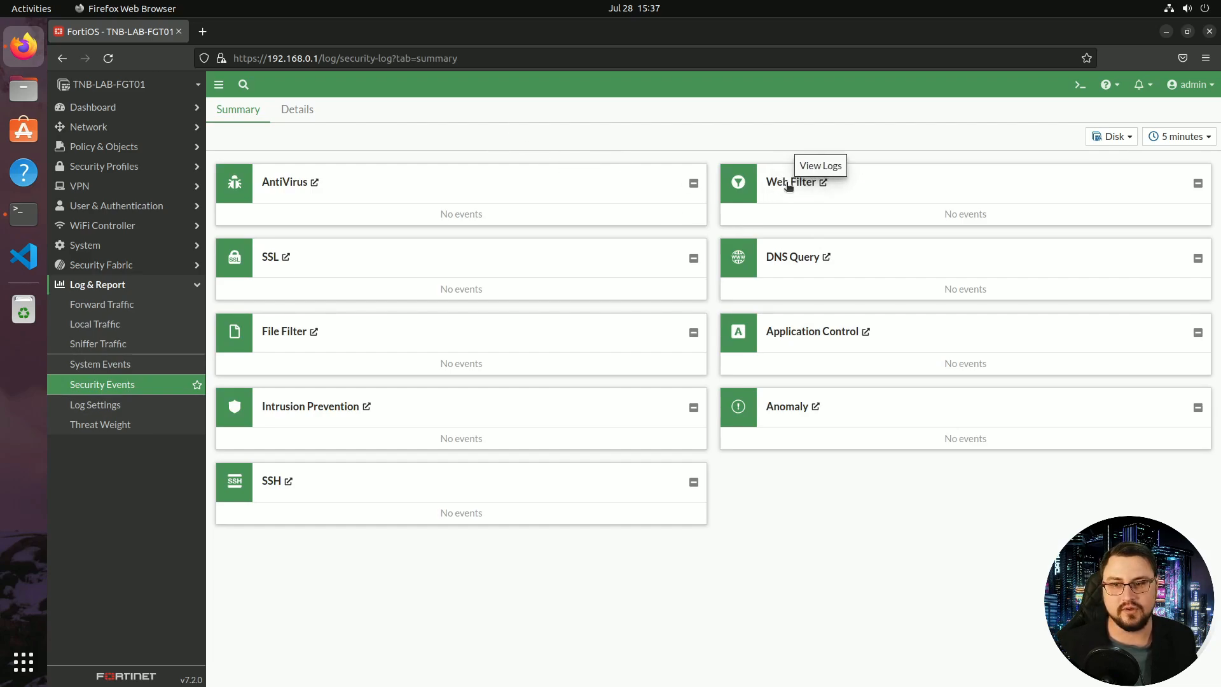
{"action": "left_click", "coordinate": [798, 184]}
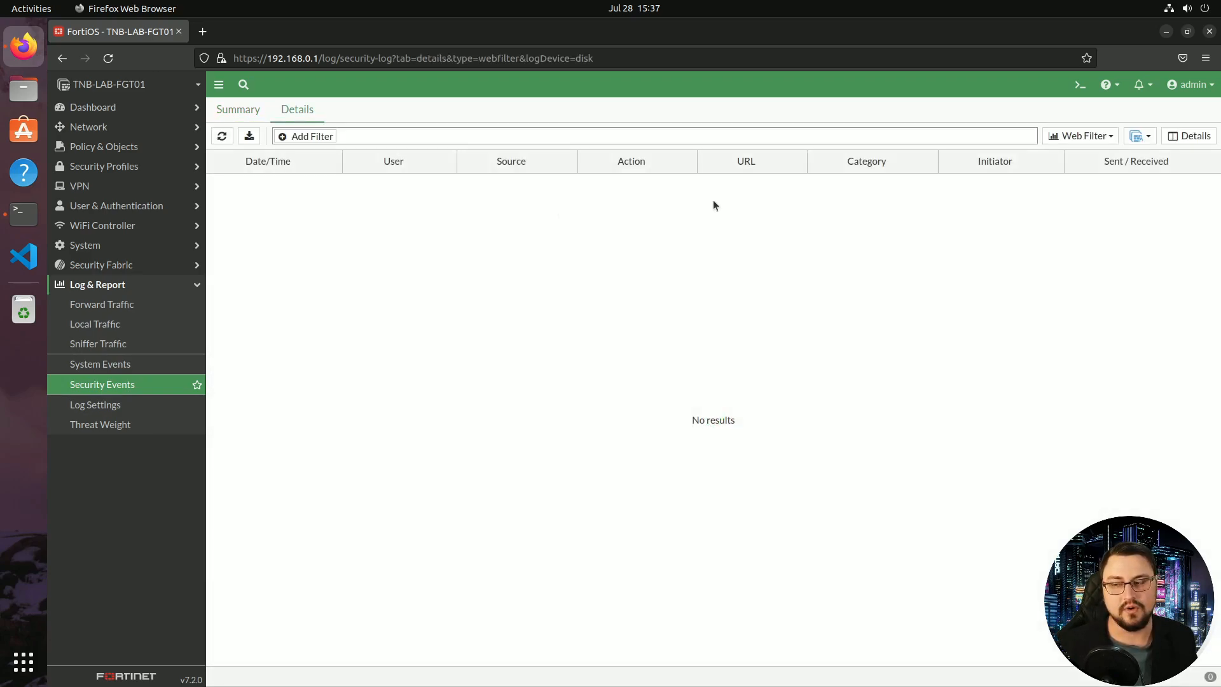
In Log Settings, change Local Traffic Log from Customize to All and apply
{"action": "left_click", "coordinate": [101, 406]}
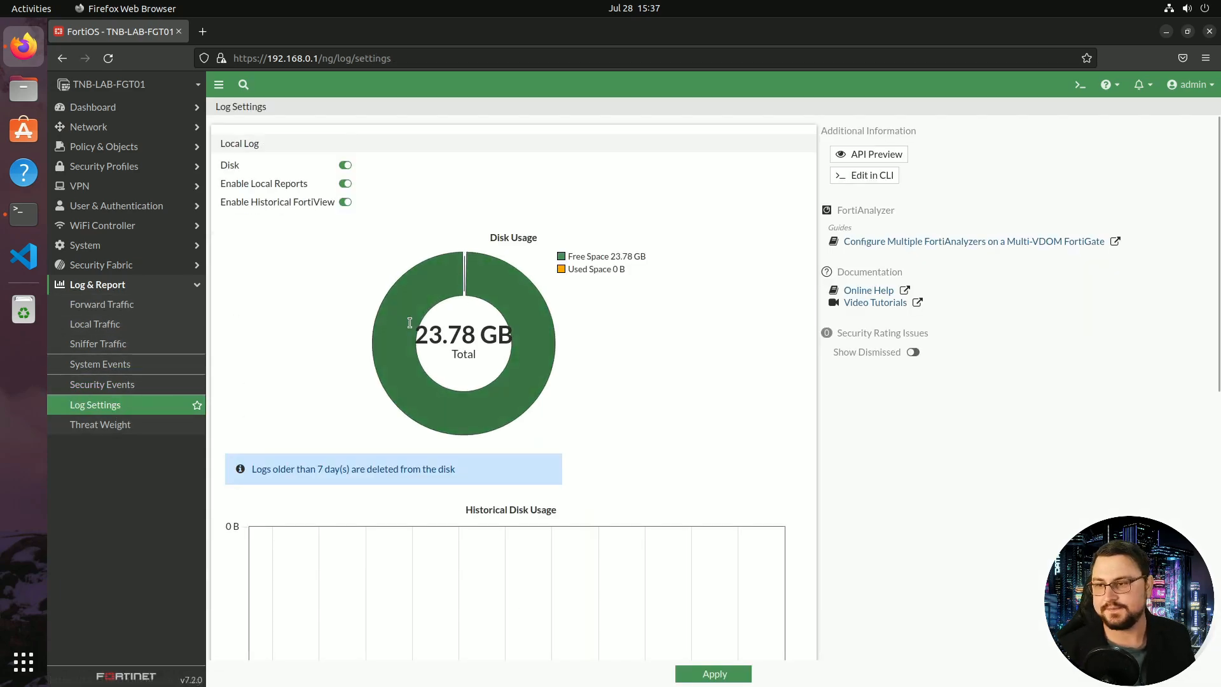
{"action": "scroll", "coordinate": [414, 311], "scroll_direction": "down", "scroll_amount": 2}
{"action": "scroll", "coordinate": [414, 311], "scroll_direction": "down", "scroll_amount": 5}
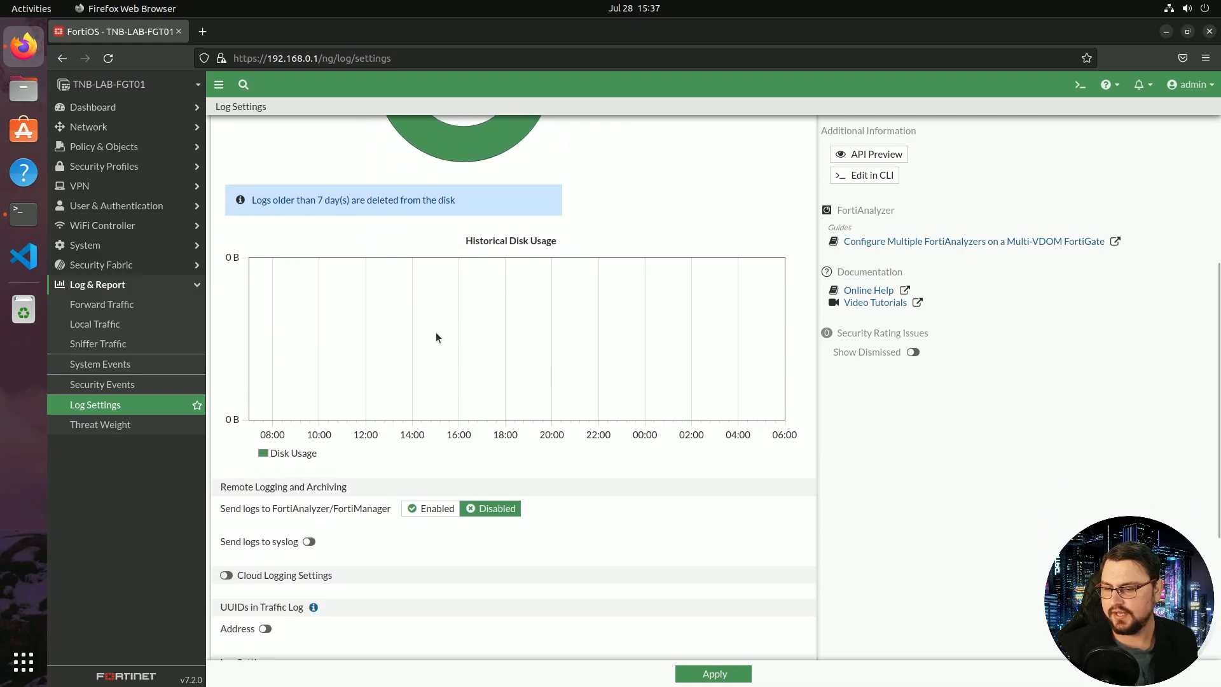
{"action": "scroll", "coordinate": [407, 309], "scroll_direction": "down", "scroll_amount": 1}
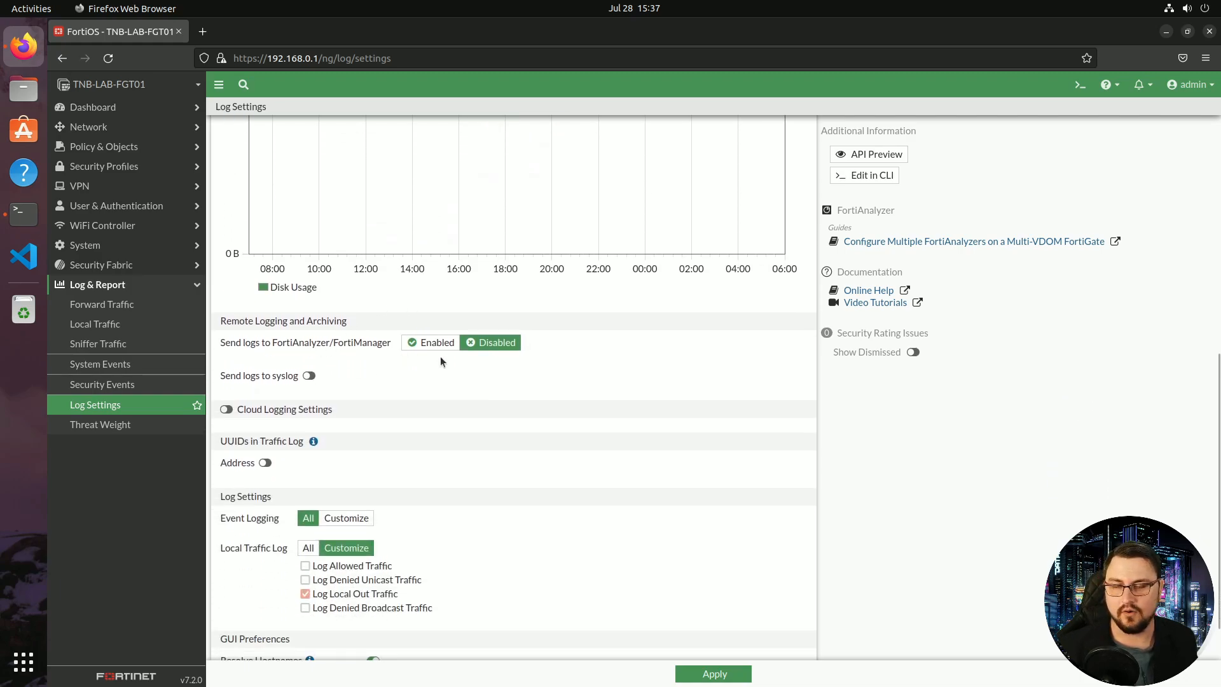
{"action": "left_click_drag", "start_coordinate": [266, 342], "coordinate": [388, 349]}
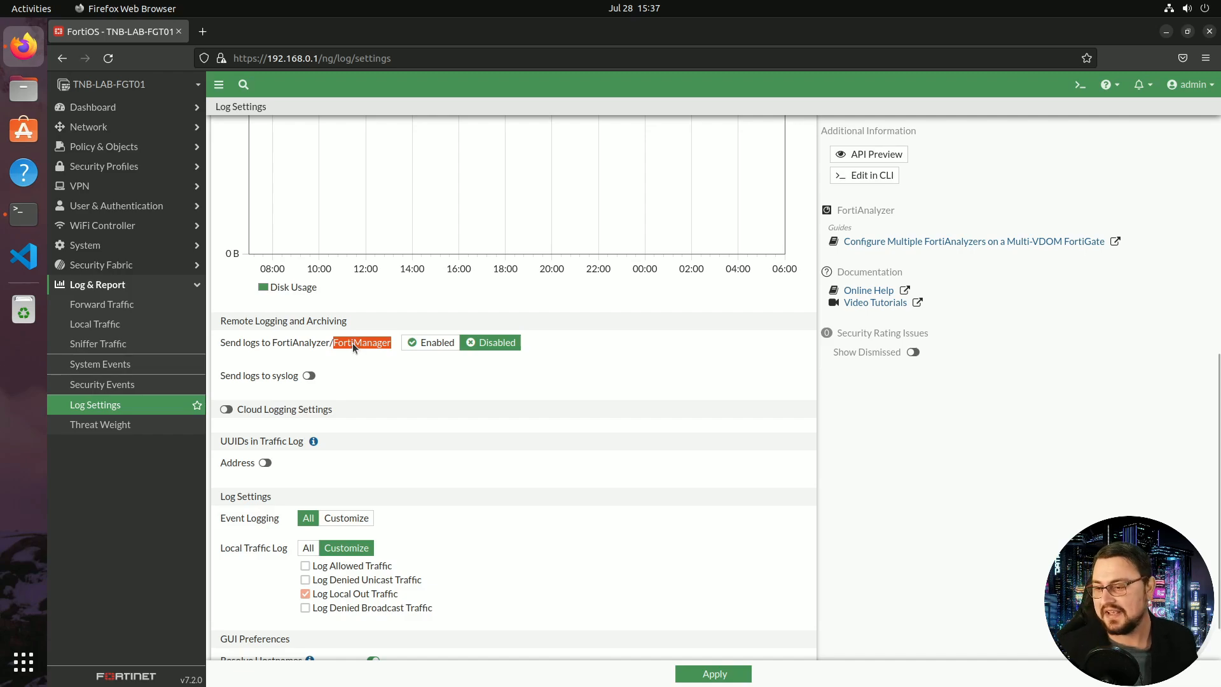
{"action": "scroll", "coordinate": [353, 342], "scroll_direction": "down", "scroll_amount": 2}
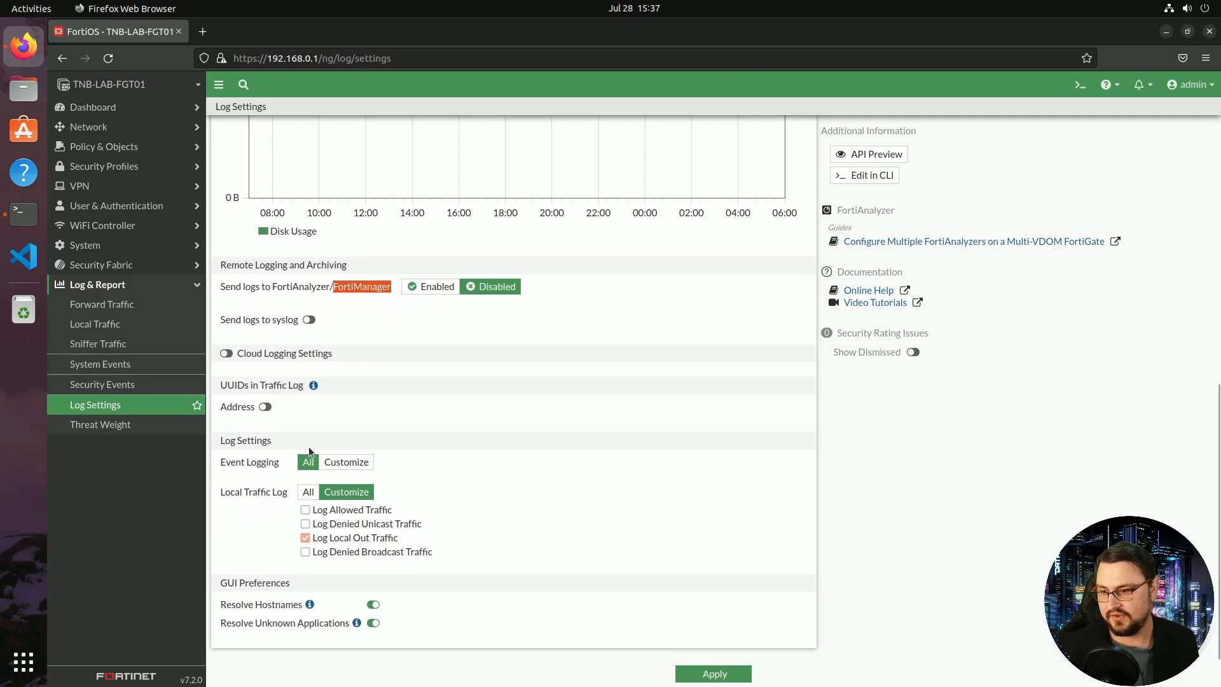
{"action": "scroll", "coordinate": [354, 518], "scroll_direction": "up", "scroll_amount": 2}
{"action": "scroll", "coordinate": [355, 518], "scroll_direction": "down", "scroll_amount": 2}
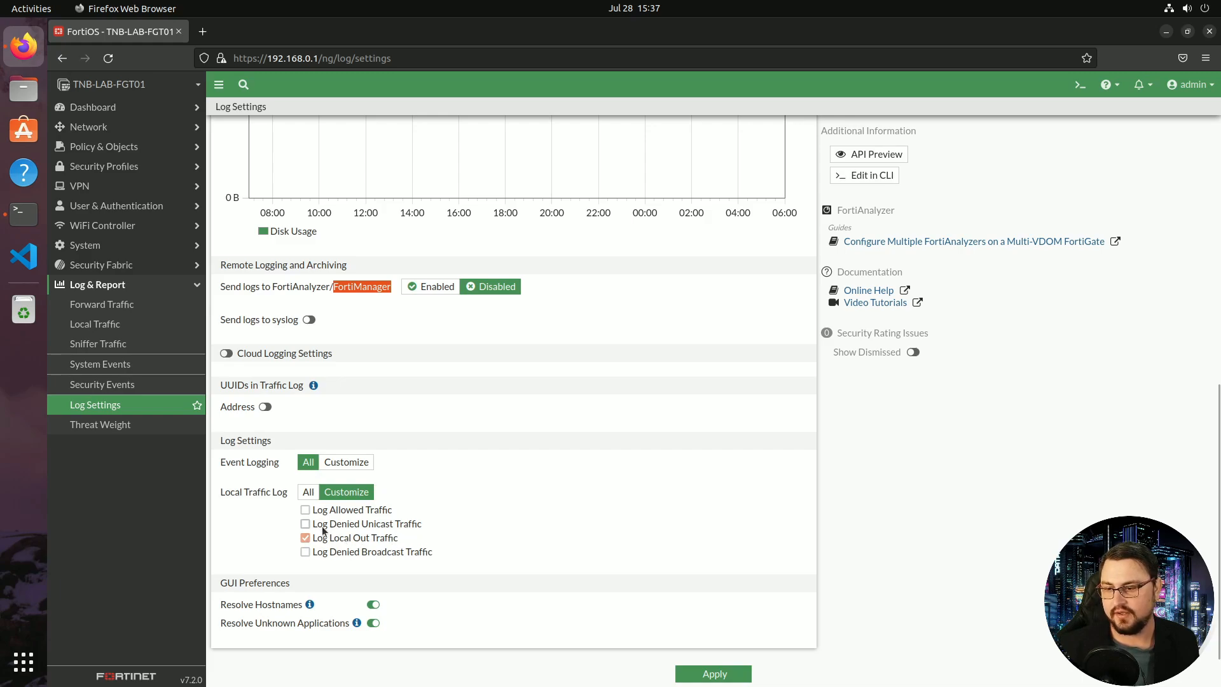
{"action": "left_click", "coordinate": [307, 491]}
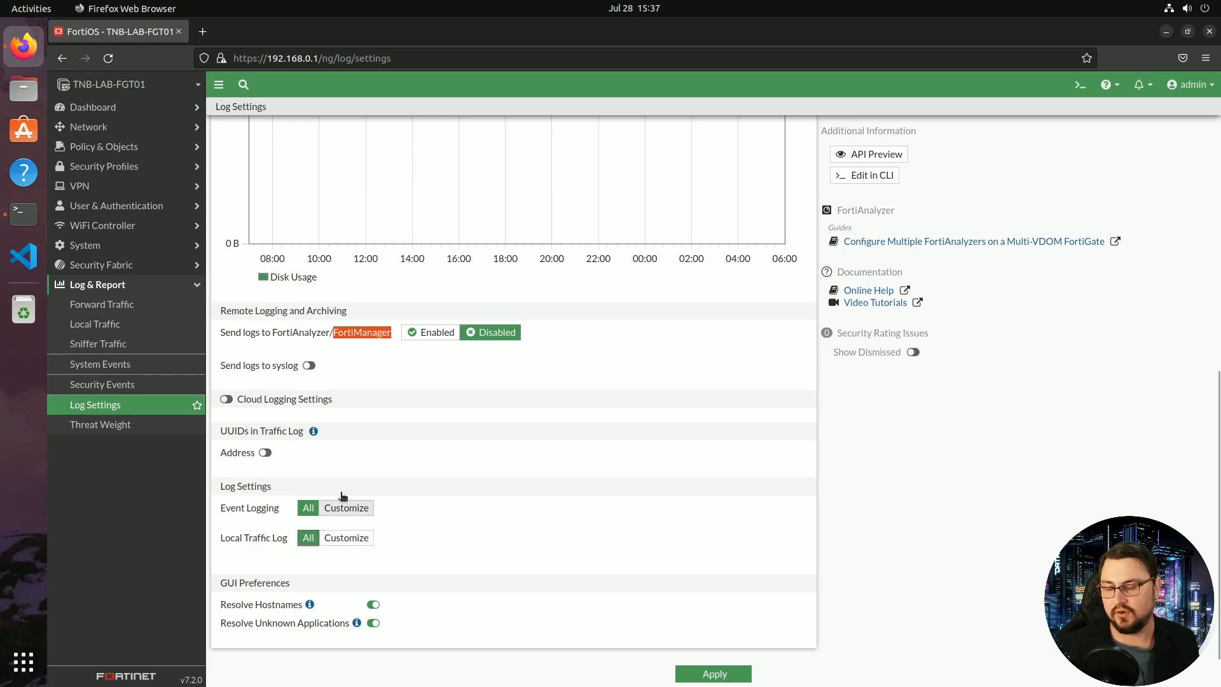
{"action": "scroll", "coordinate": [384, 474], "scroll_direction": "up", "scroll_amount": 5}
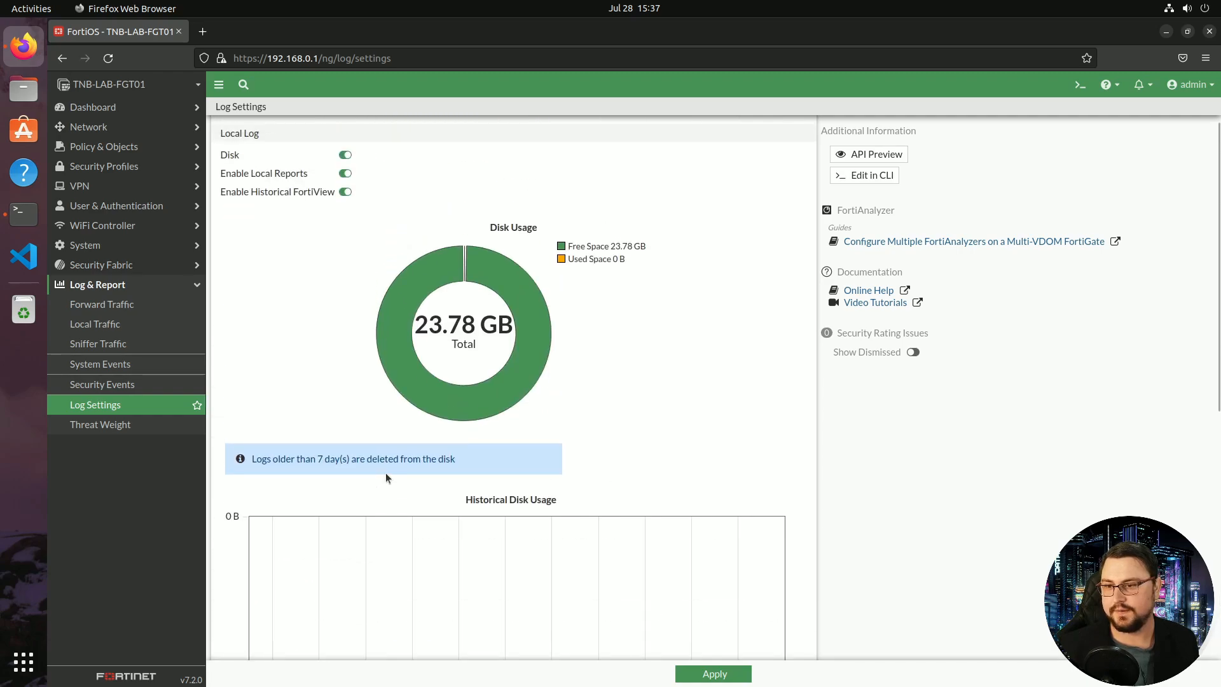
{"action": "left_click", "coordinate": [708, 671]}
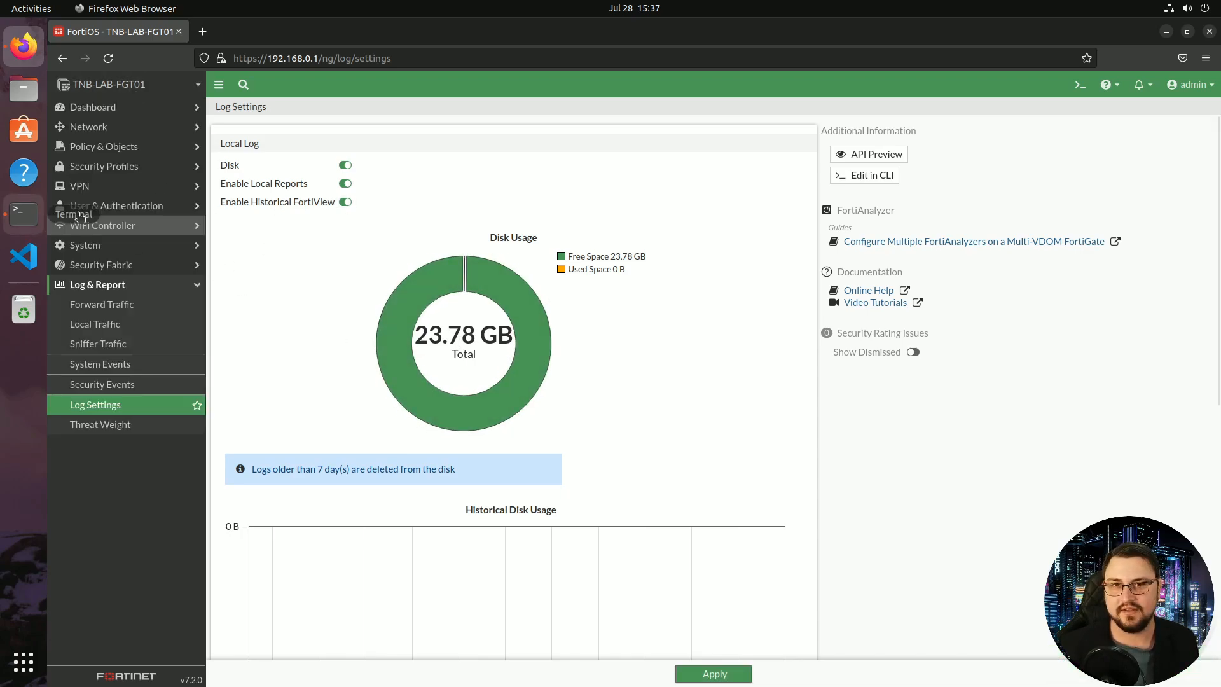
Open Forward Traffic log details for the accepted HTTPS session to 212.47.238.222, then expand the System menu
{"action": "left_click", "coordinate": [139, 310]}
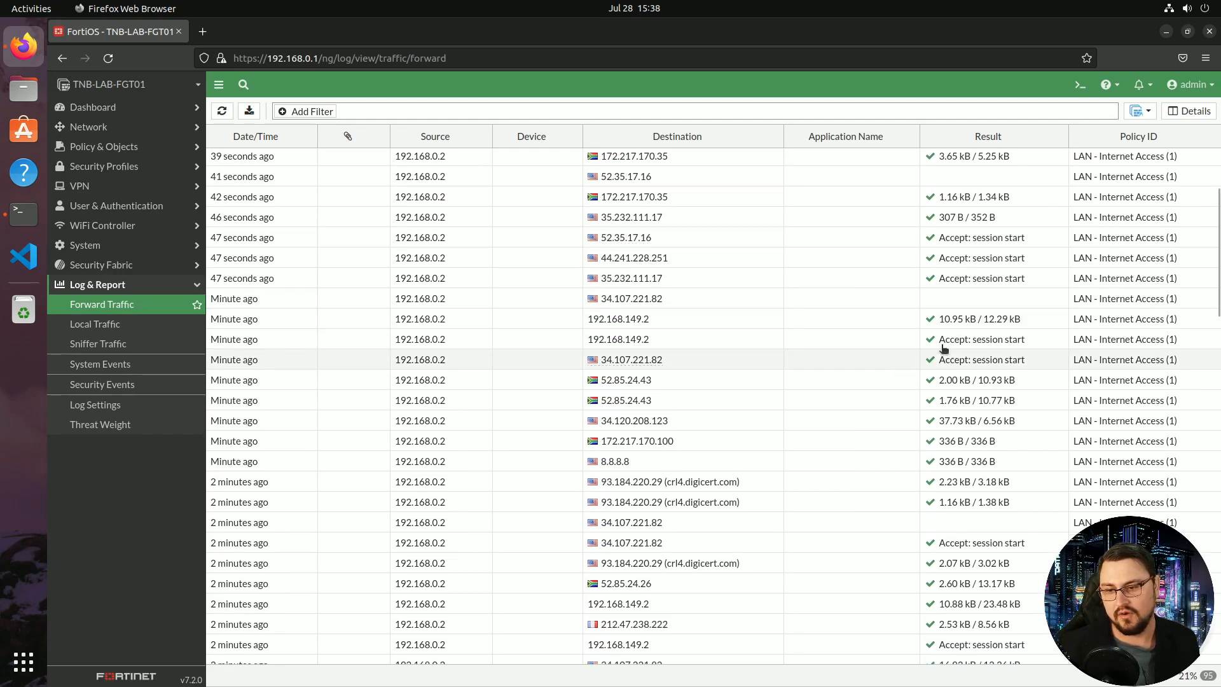
{"action": "scroll", "coordinate": [550, 312], "scroll_direction": "up", "scroll_amount": 4}
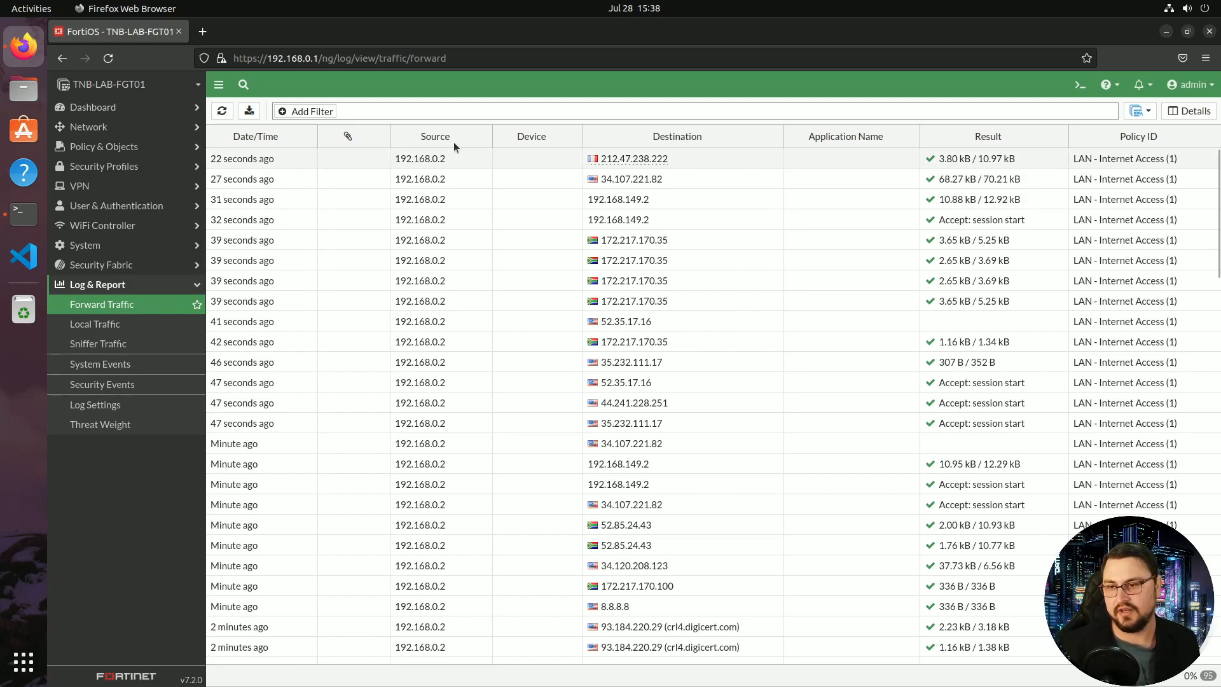
{"action": "double_click", "coordinate": [574, 159]}
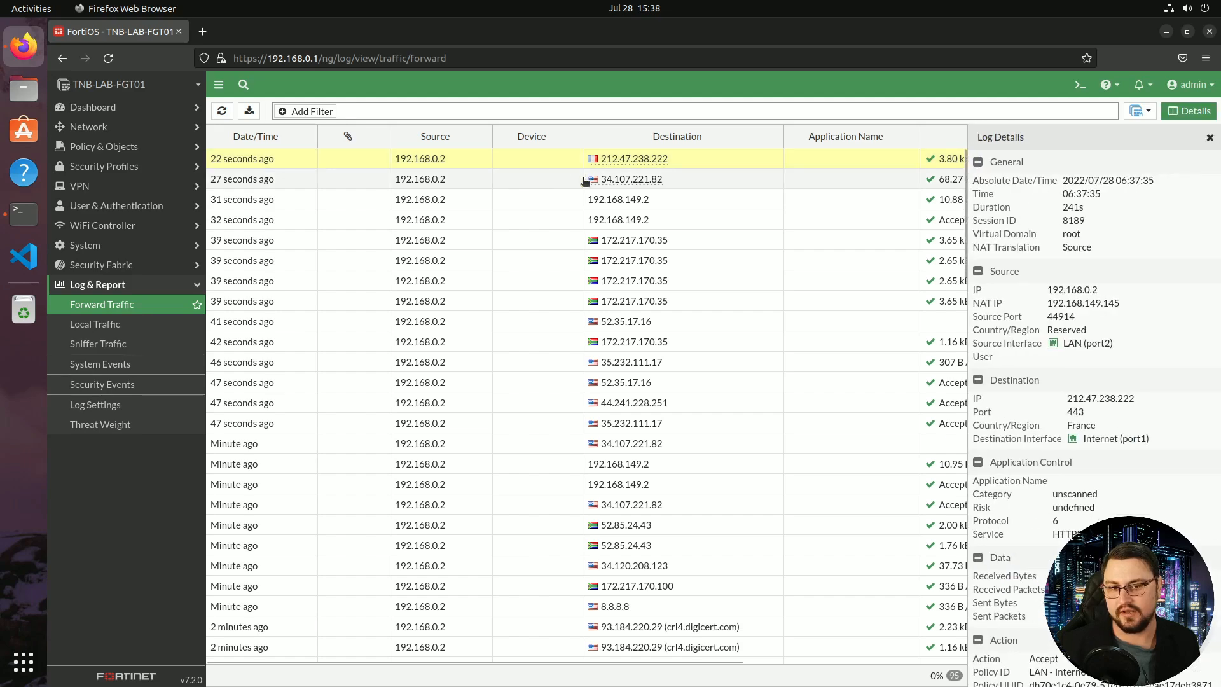
{"action": "scroll", "coordinate": [1044, 206], "scroll_direction": "down", "scroll_amount": 5}
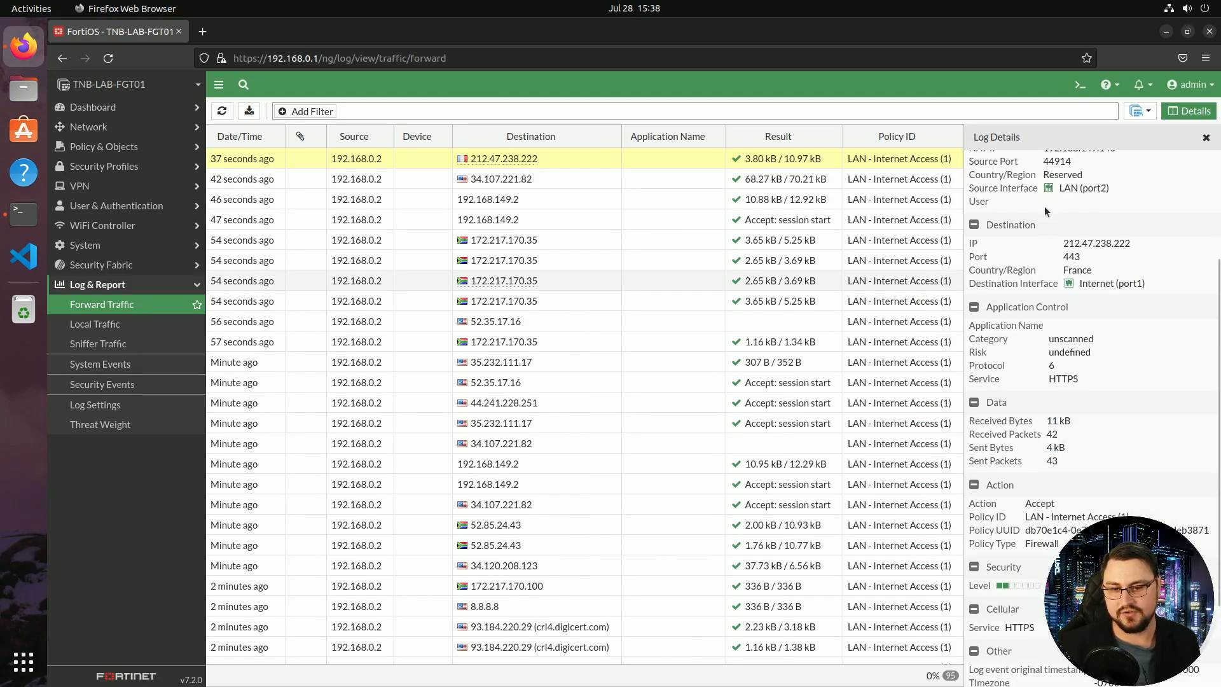
{"action": "scroll", "coordinate": [1040, 200], "scroll_direction": "up", "scroll_amount": 5}
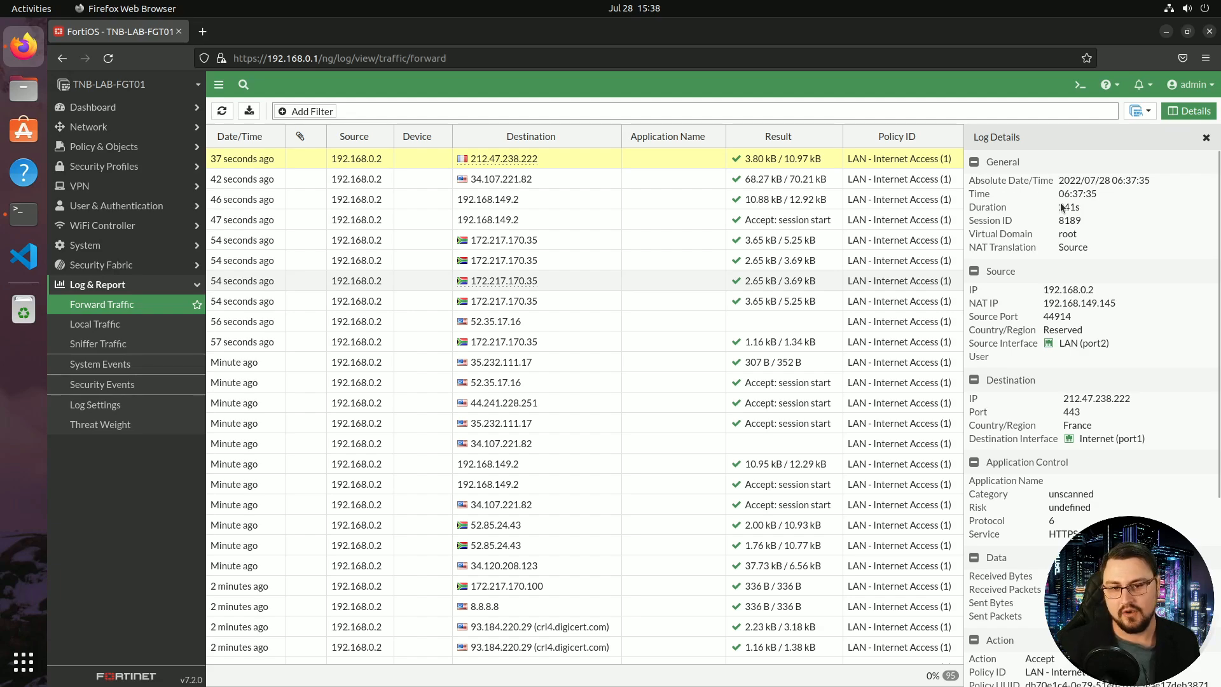
{"action": "scroll", "coordinate": [1071, 247], "scroll_direction": "down", "scroll_amount": 3}
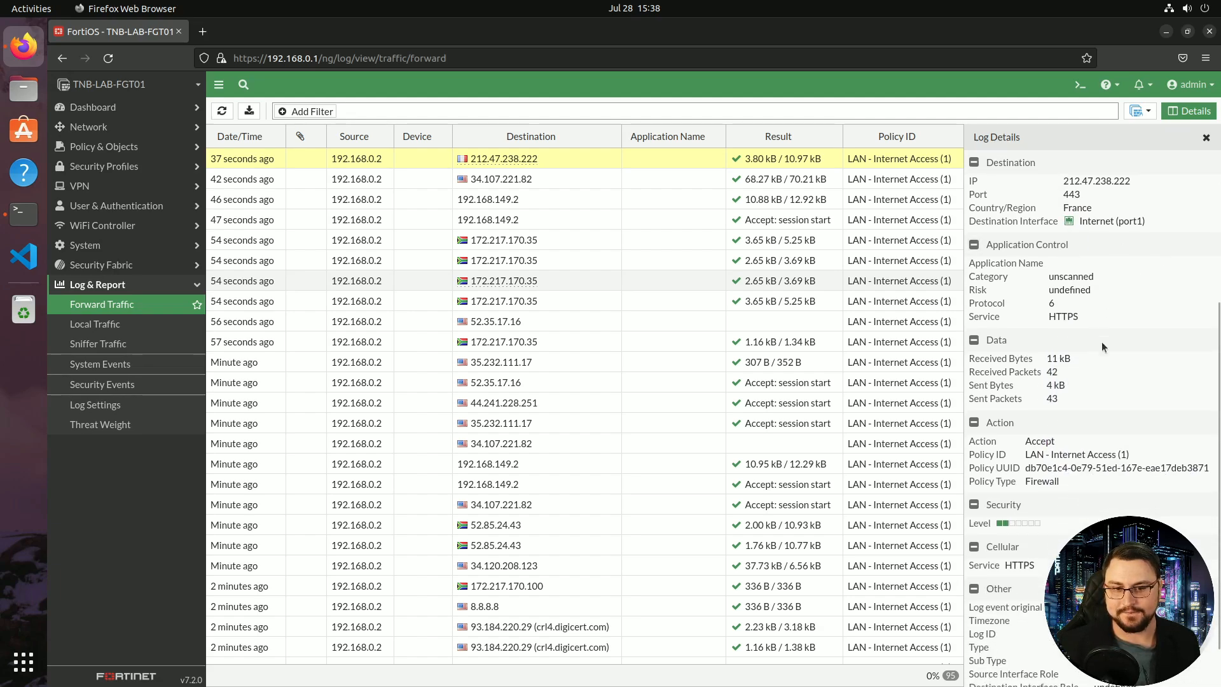
{"action": "left_click_drag", "start_coordinate": [1101, 344], "coordinate": [1026, 244]}
{"action": "scroll", "coordinate": [1144, 362], "scroll_direction": "down", "scroll_amount": 1}
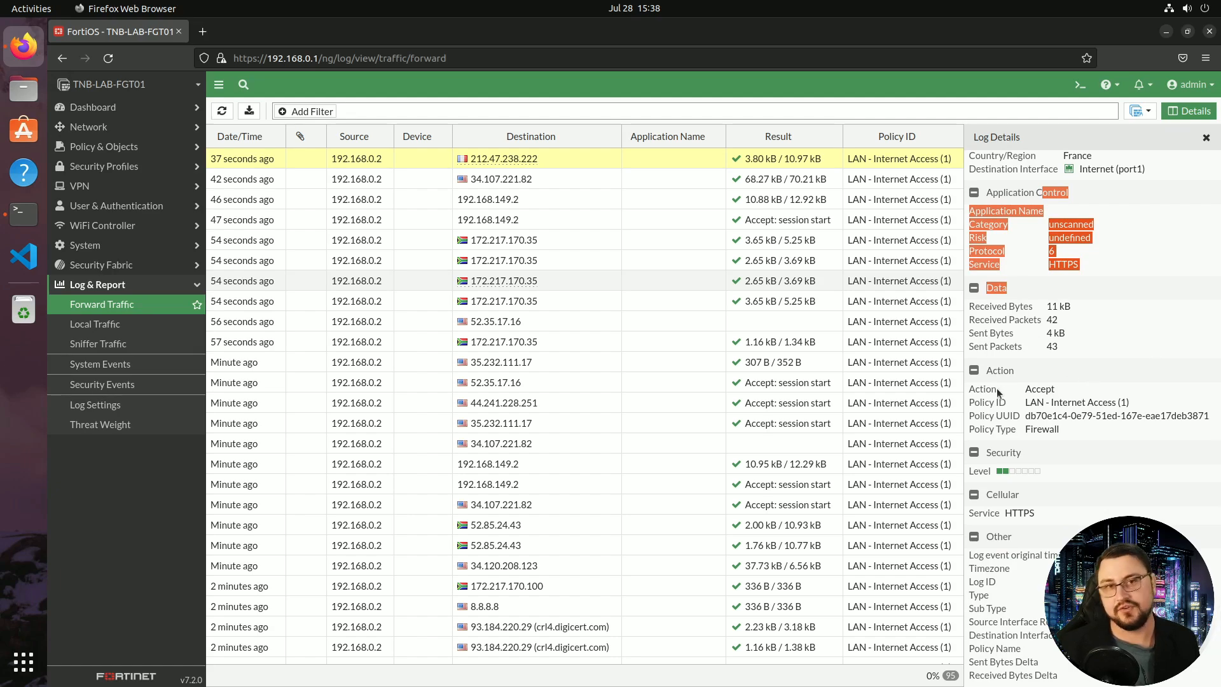
{"action": "left_click", "coordinate": [101, 284]}
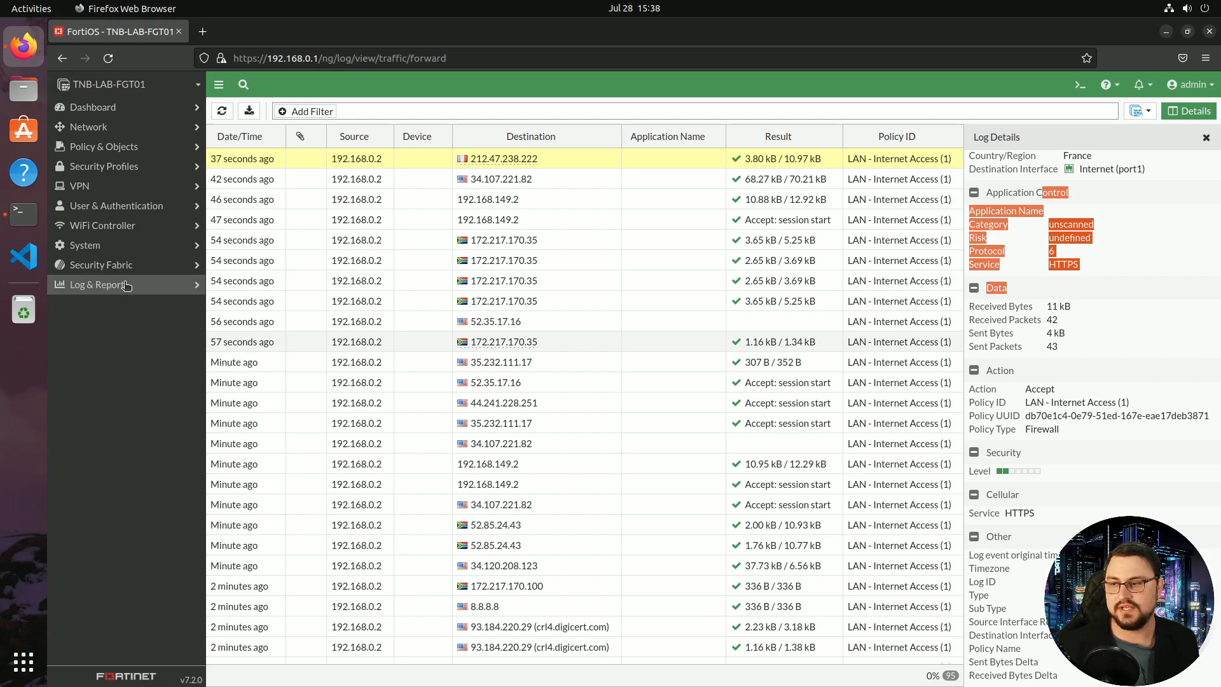
{"action": "left_click", "coordinate": [143, 248]}
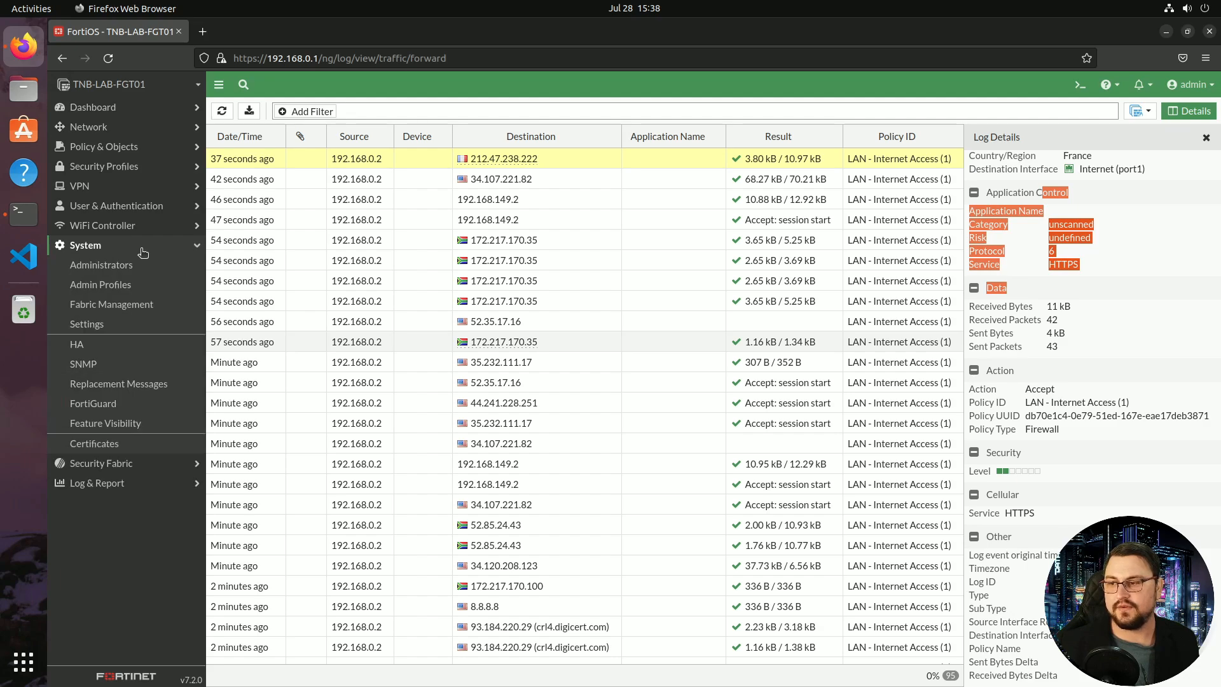
Go to the Administrators list and start creating a new administrator account
{"action": "left_click", "coordinate": [136, 281]}
{"action": "left_click", "coordinate": [136, 267]}
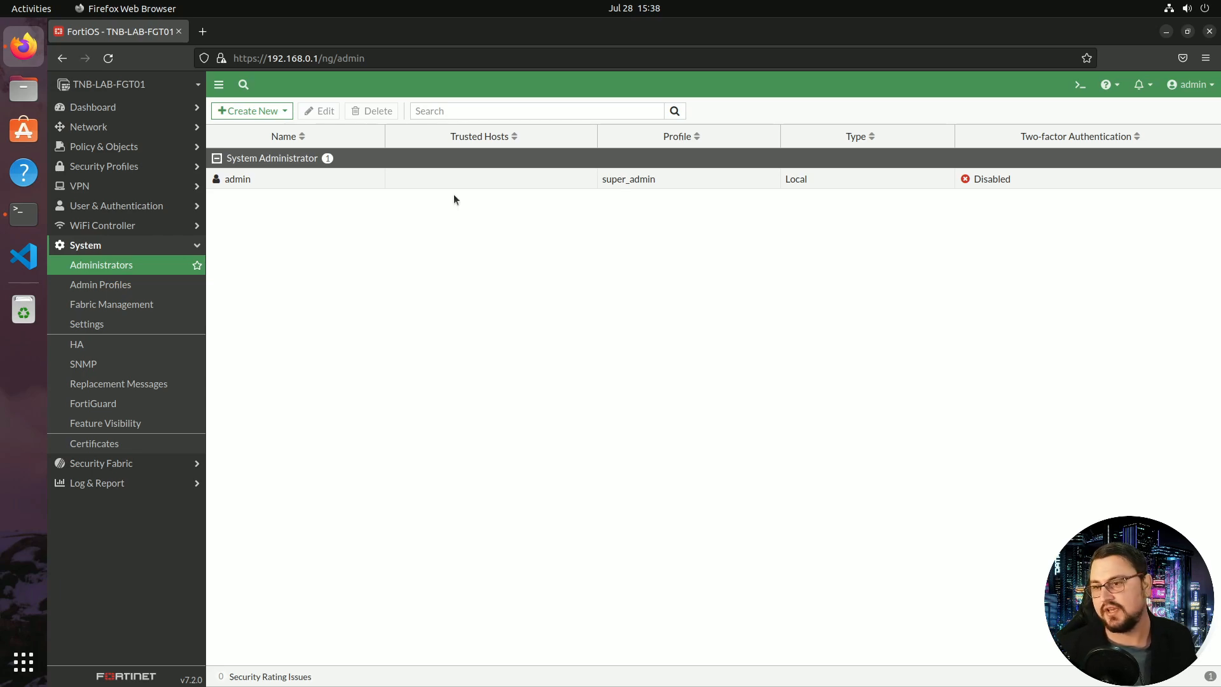
{"action": "left_click", "coordinate": [283, 113]}
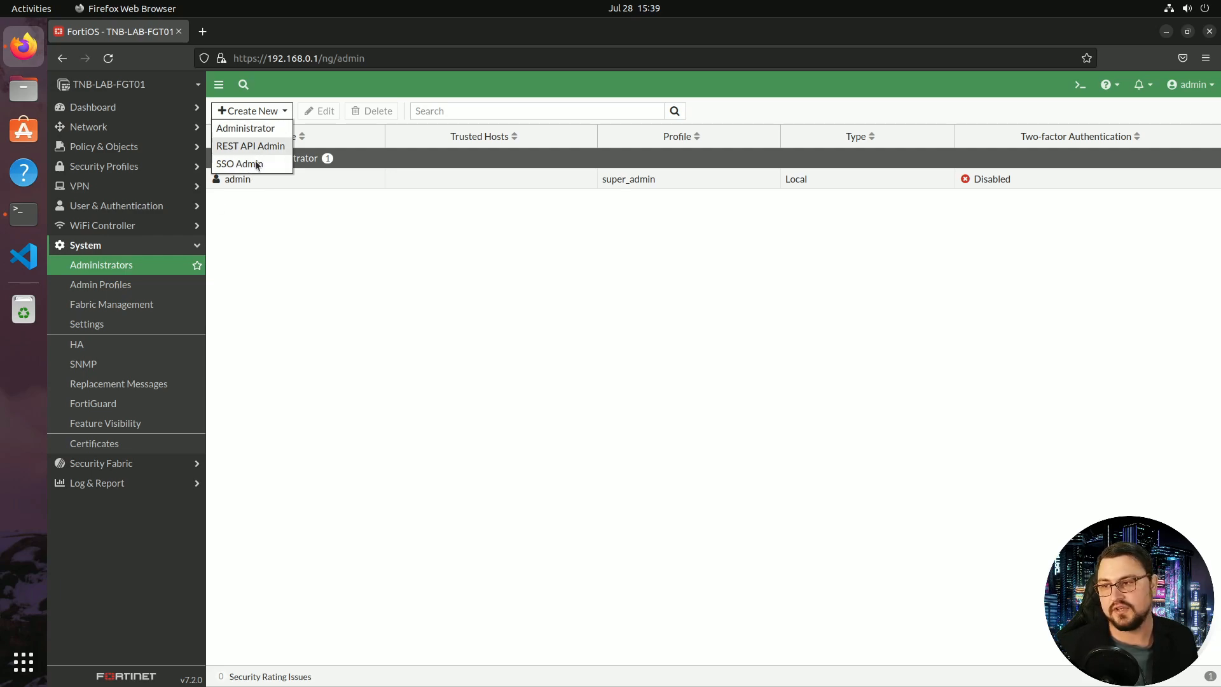
{"action": "left_click", "coordinate": [268, 131]}
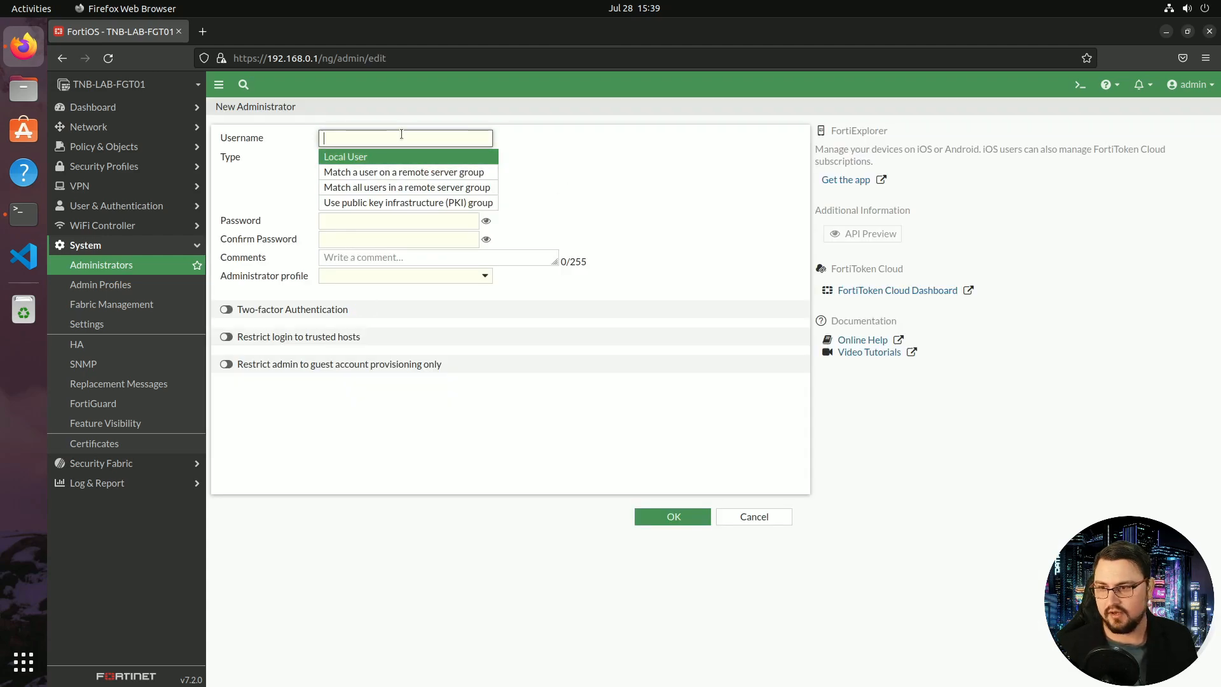
Enter the new admin's username and password, confirm it, and restrict login to trusted hosts
{"action": "type", "text": "TNB"}
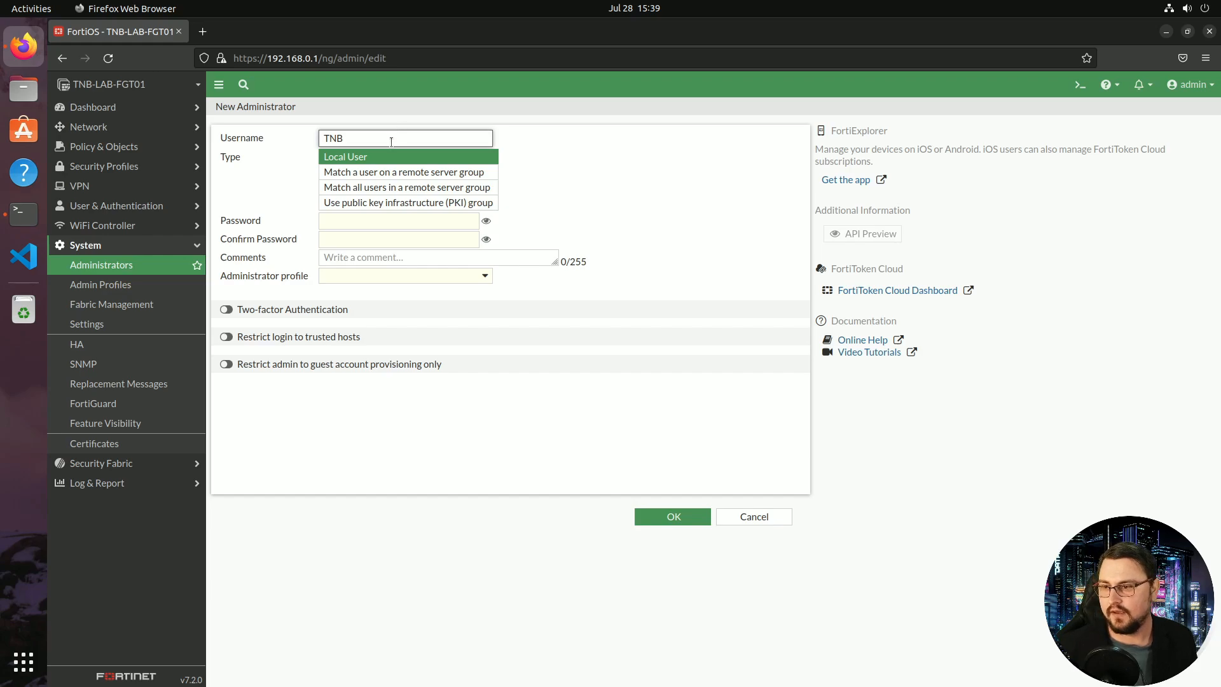
{"action": "left_click", "coordinate": [355, 219]}
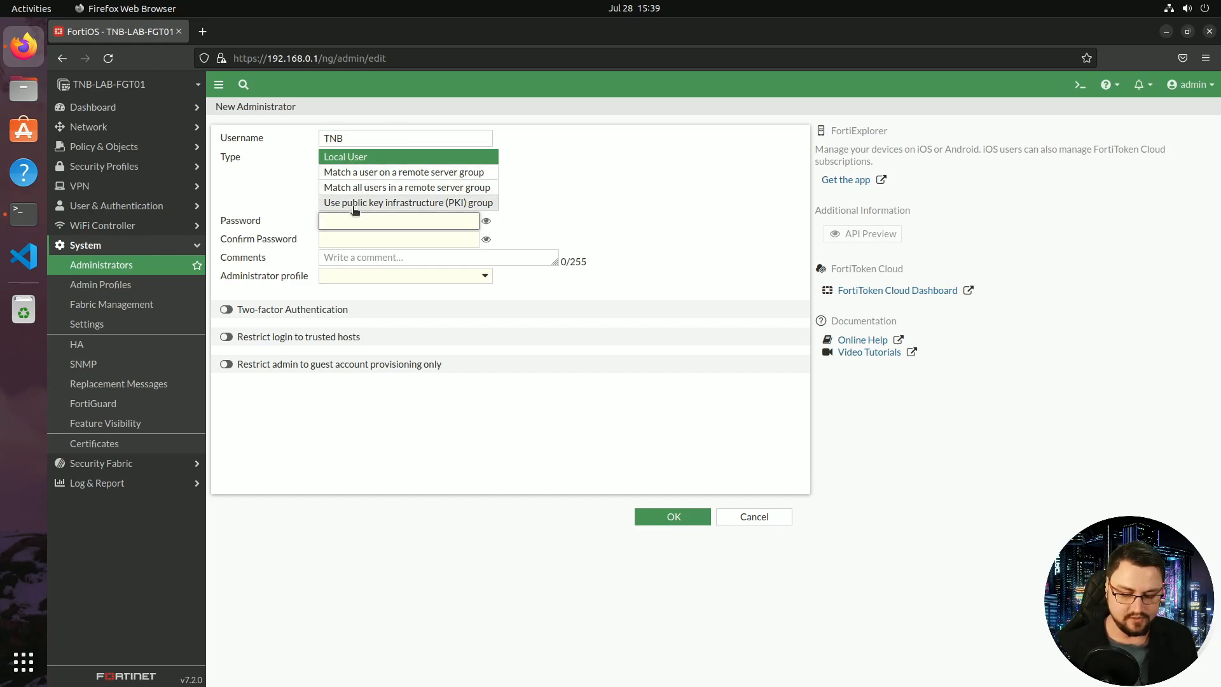
{"action": "type", "text": "******"}
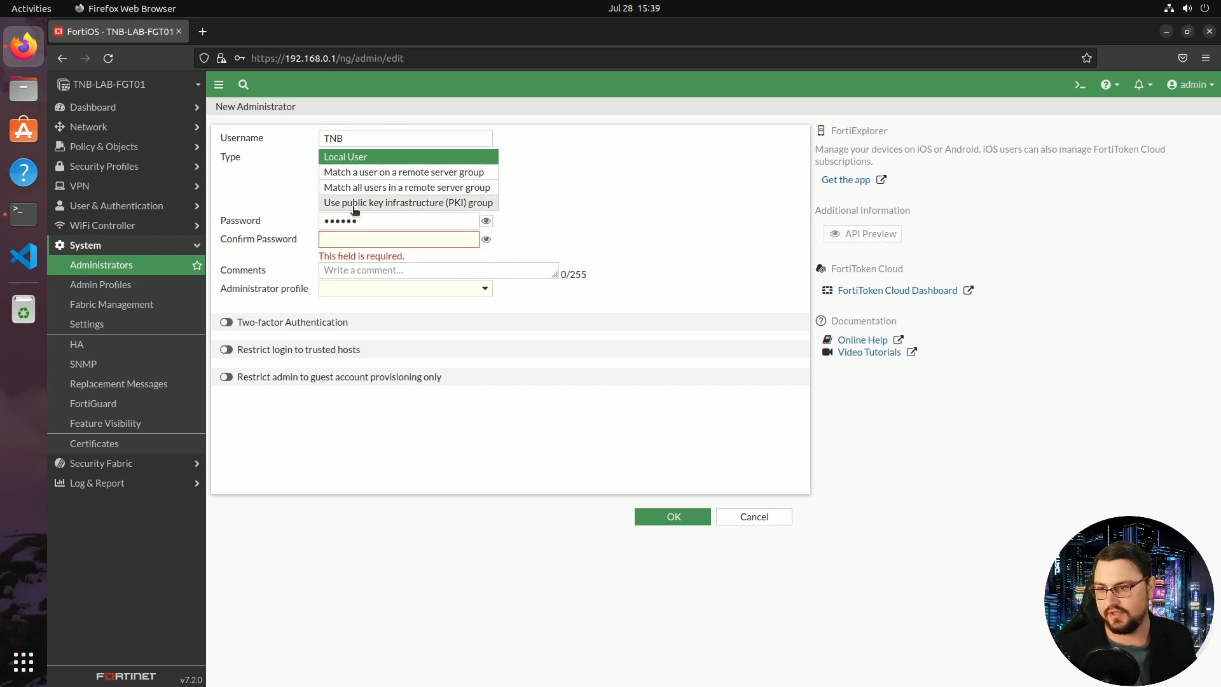
{"action": "left_click", "coordinate": [349, 240]}
{"action": "type", "text": "******"}
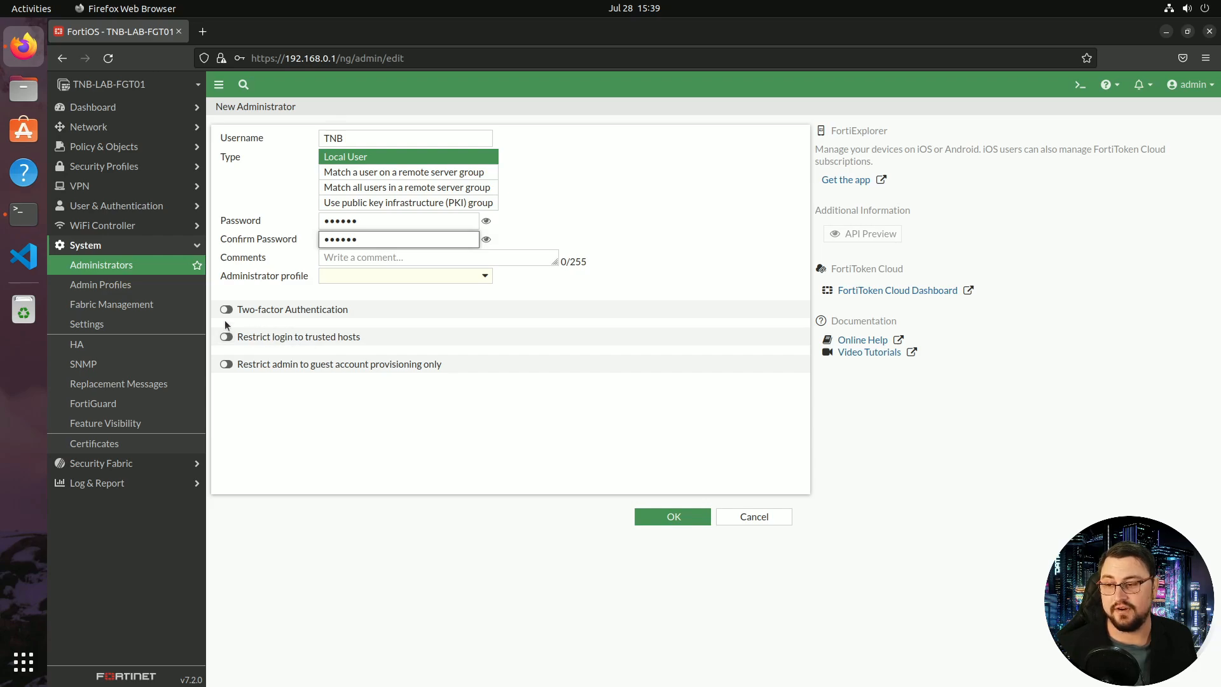
{"action": "left_click", "coordinate": [226, 337]}
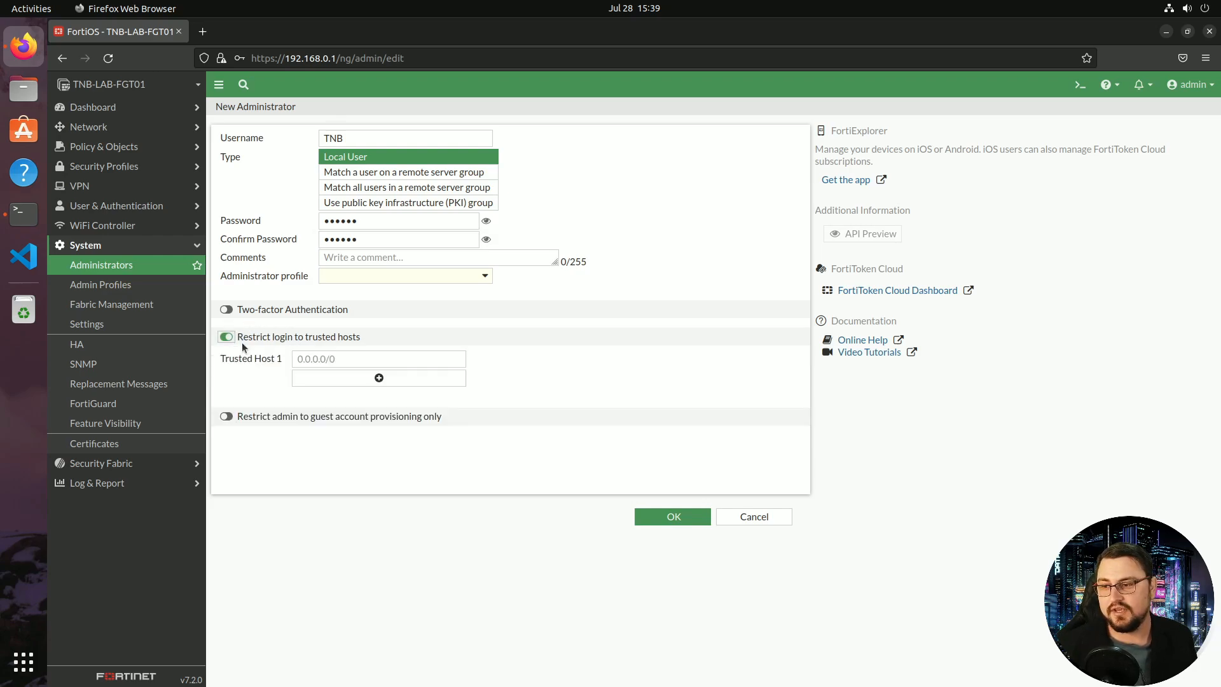
{"action": "left_click", "coordinate": [323, 360]}
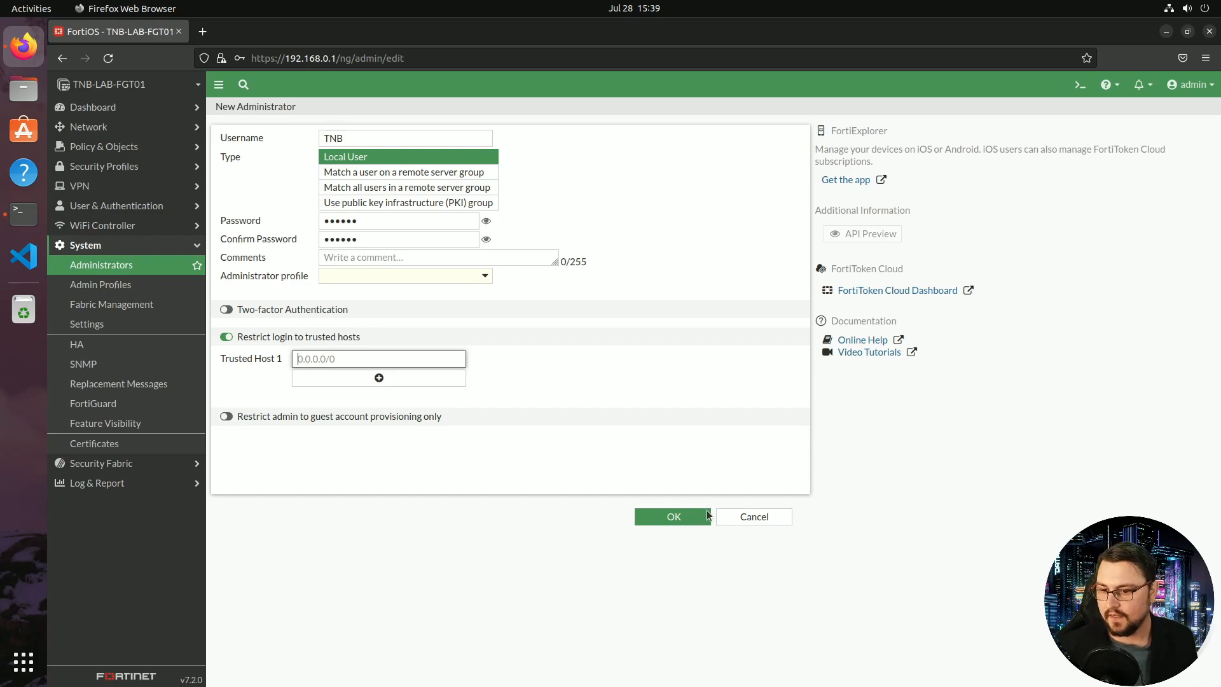
Discard the new administrator without saving the browser login, and glance at the built-in admin account
{"action": "left_click", "coordinate": [744, 516]}
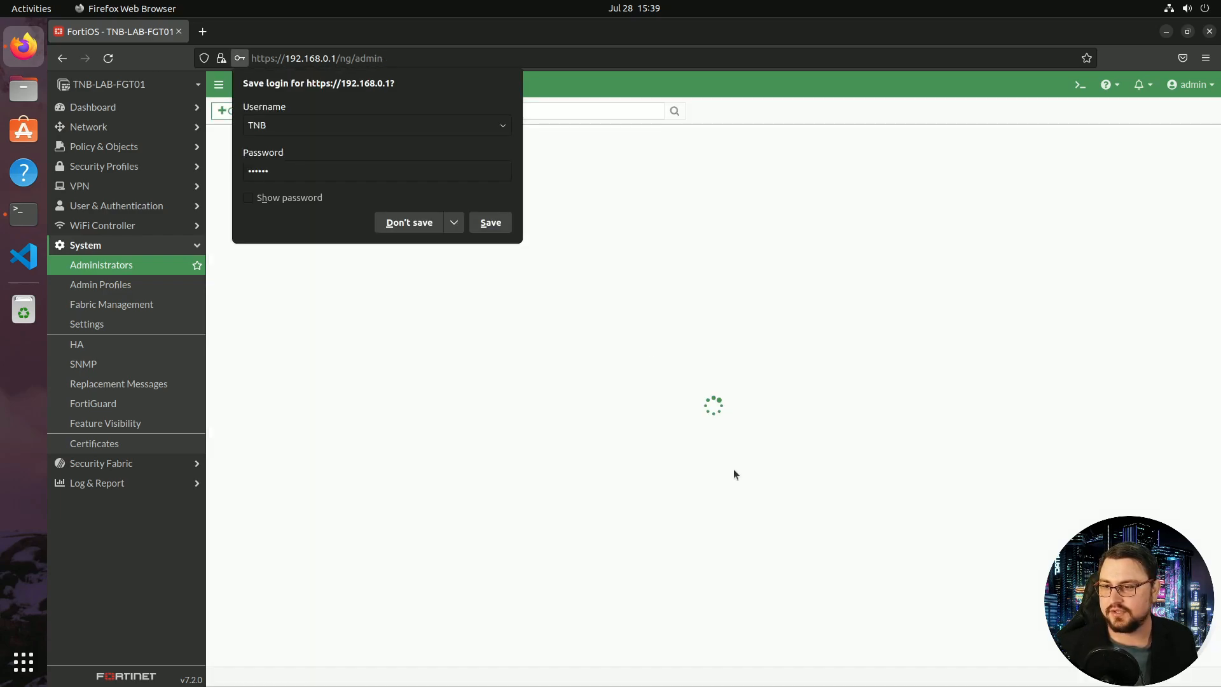
{"action": "left_click", "coordinate": [416, 222]}
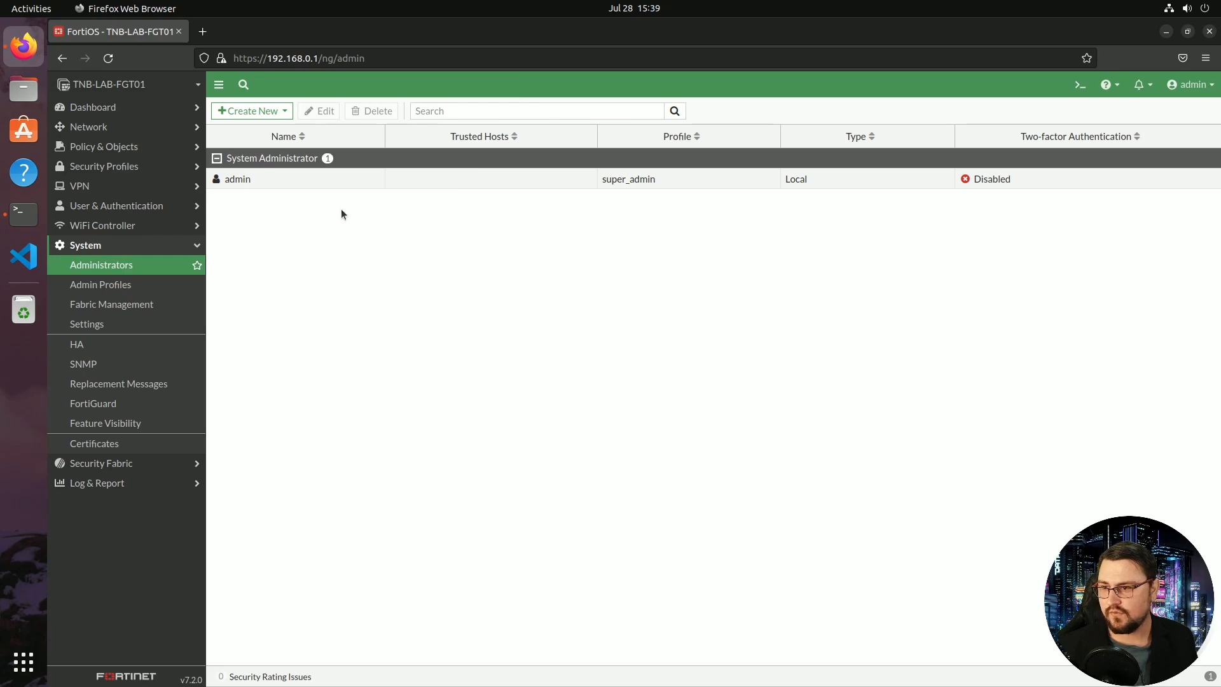
{"action": "double_click", "coordinate": [624, 188]}
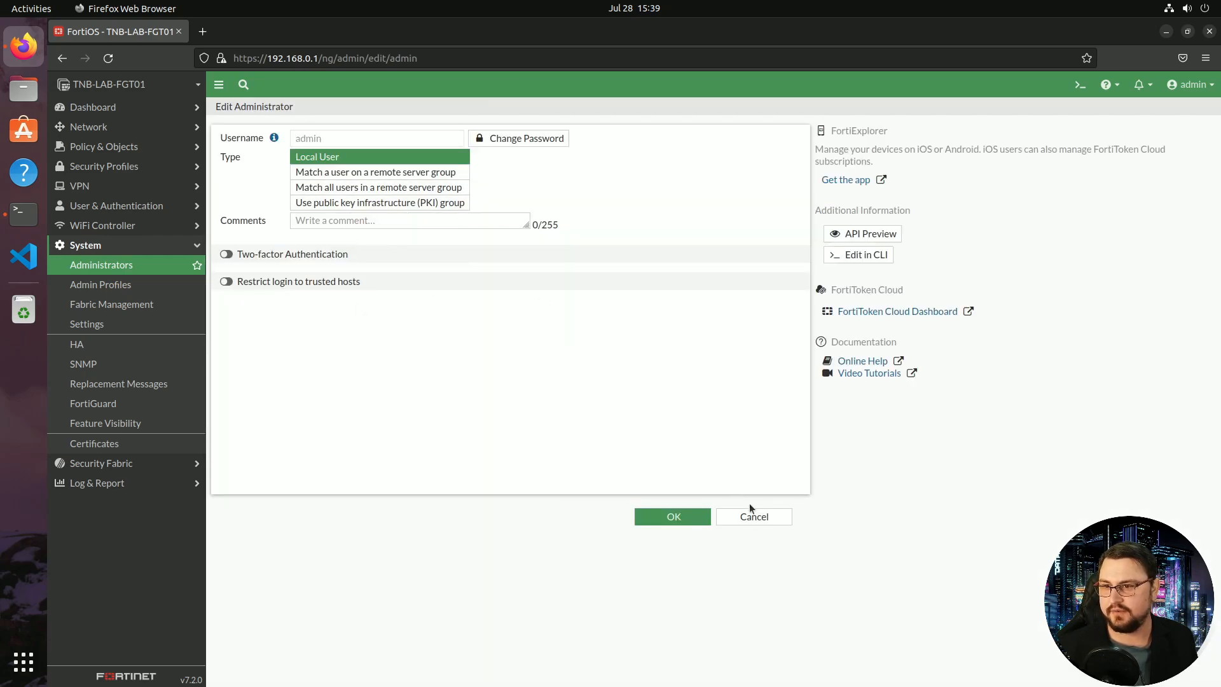
{"action": "left_click", "coordinate": [754, 517]}
In Admin Profiles, compare prof_admin and super_admin, then start a new profile named Audit_profile
{"action": "left_click", "coordinate": [127, 286]}
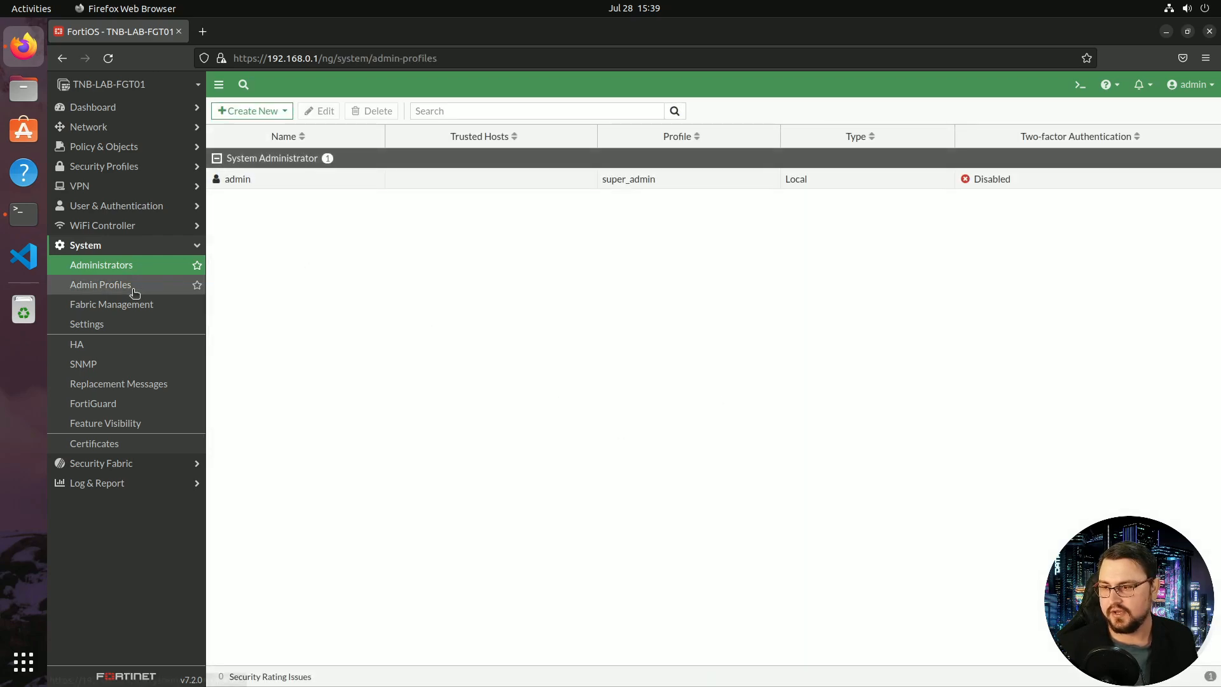
{"action": "left_click", "coordinate": [240, 159]}
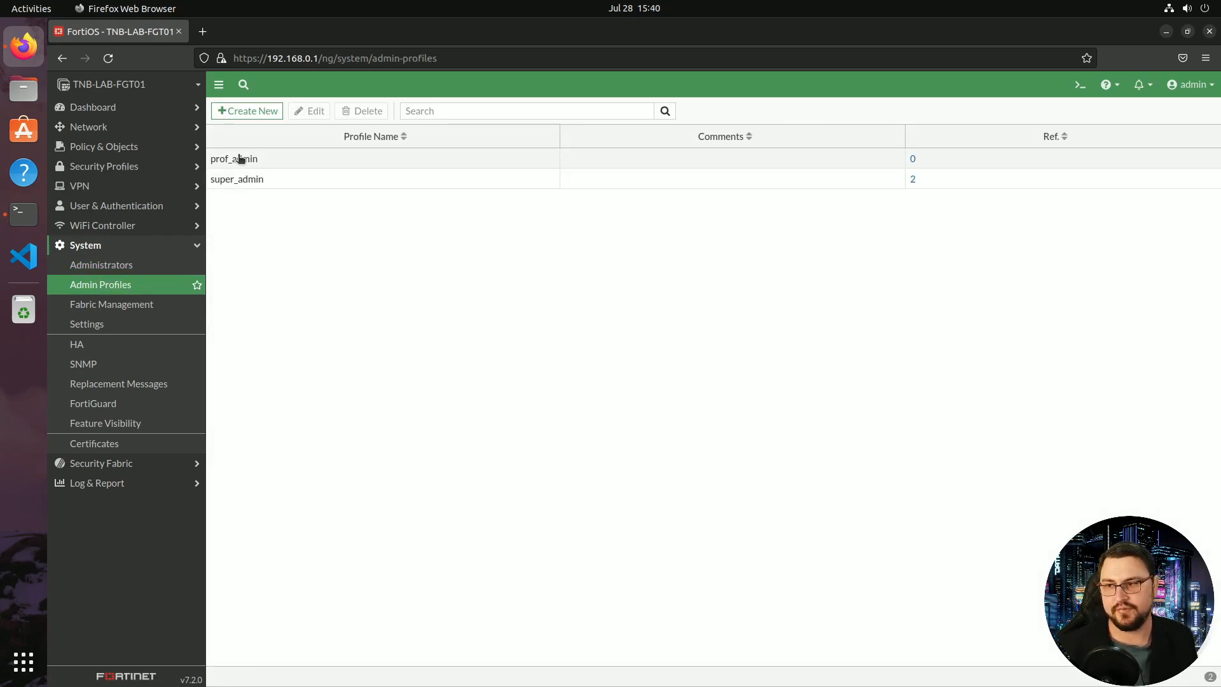
{"action": "left_click", "coordinate": [245, 179]}
{"action": "left_click", "coordinate": [253, 157]}
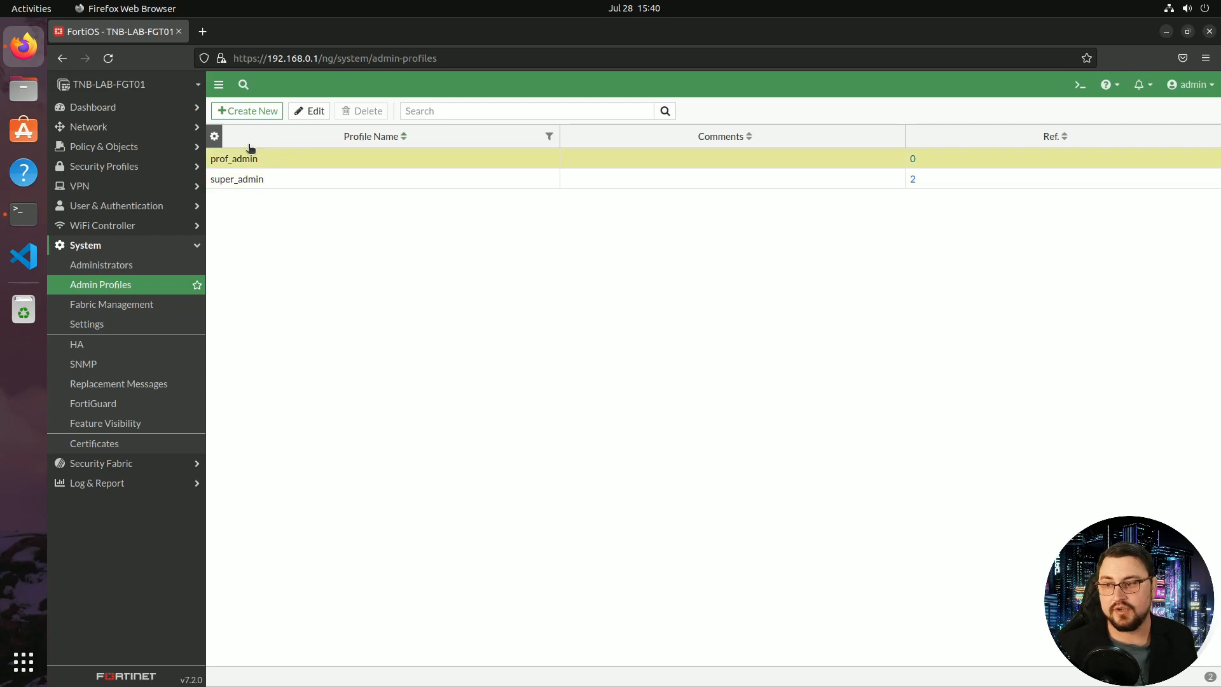
{"action": "left_click", "coordinate": [278, 117]}
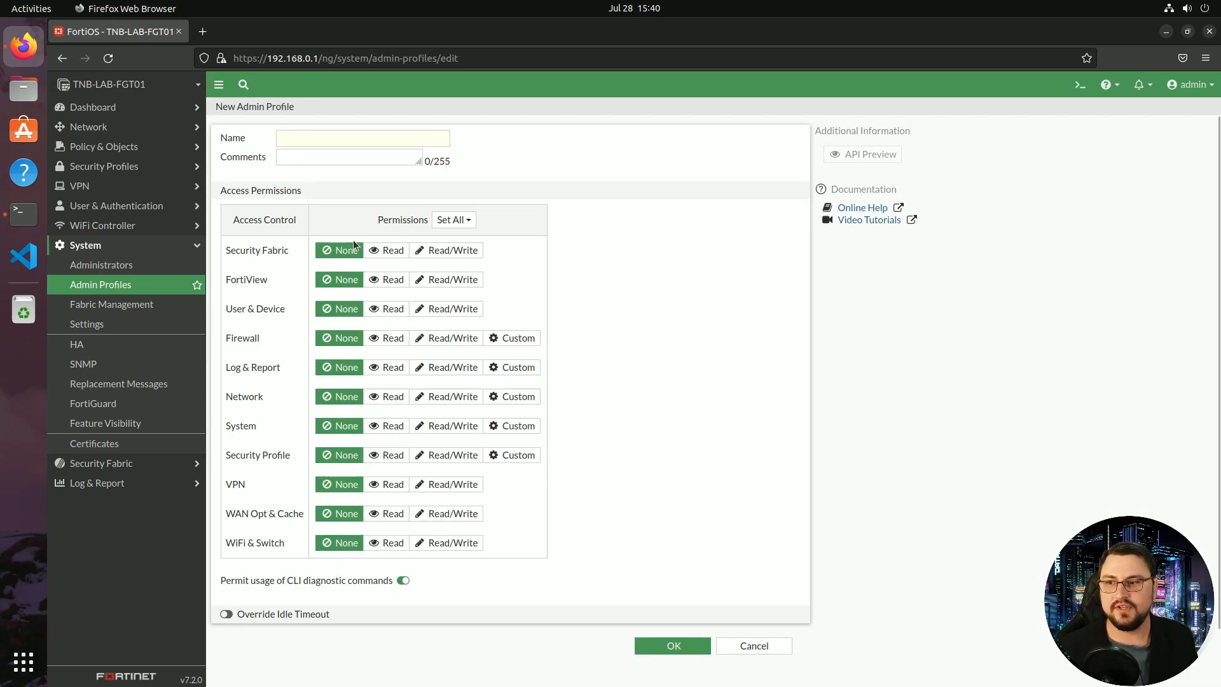
{"action": "scroll", "coordinate": [335, 230], "scroll_direction": "down", "scroll_amount": 1}
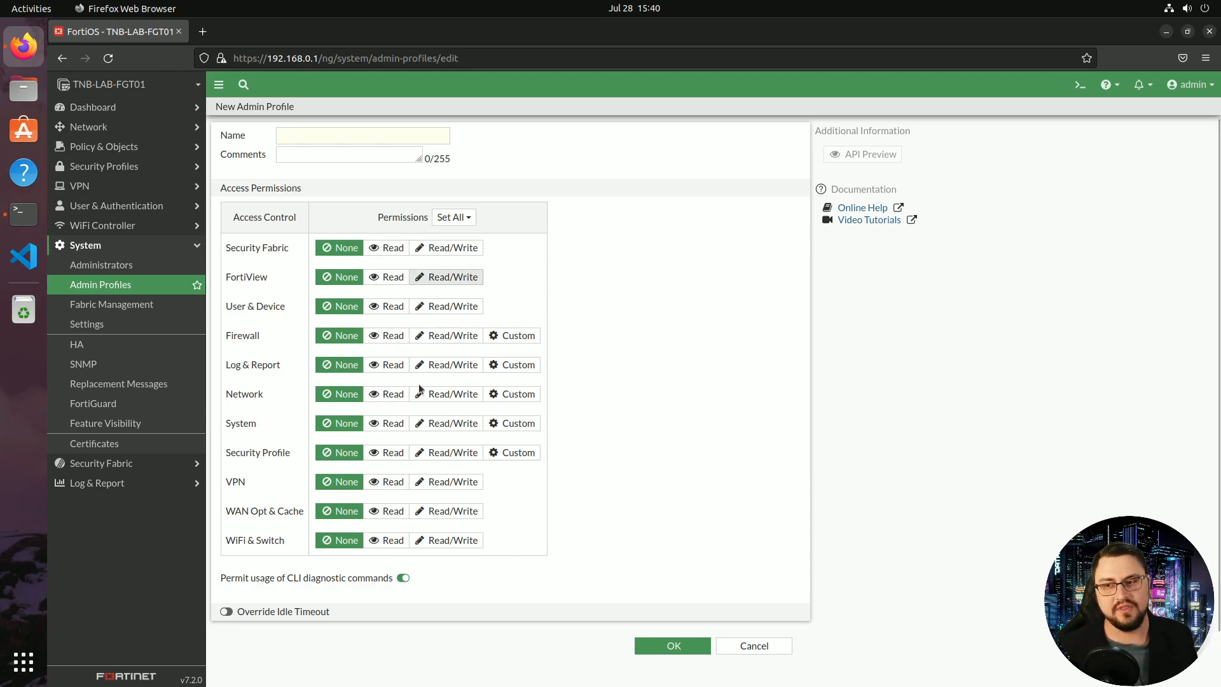
{"action": "left_click", "coordinate": [349, 141]}
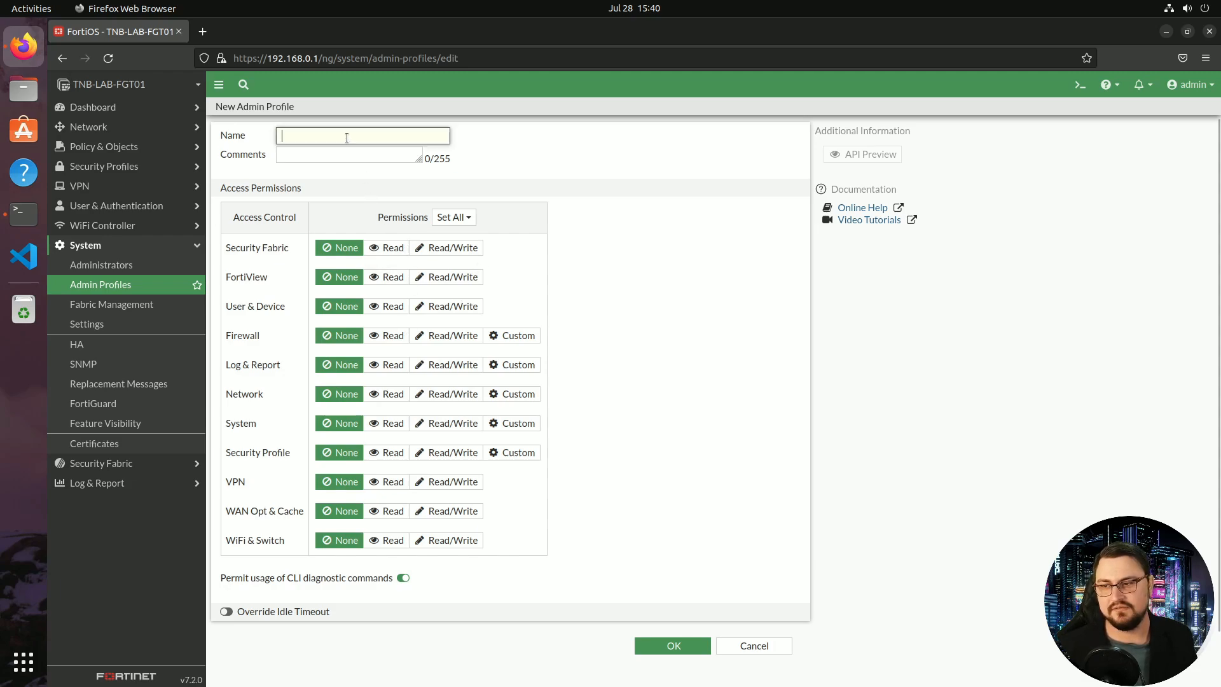
{"action": "type", "text": "Audit_profile"}
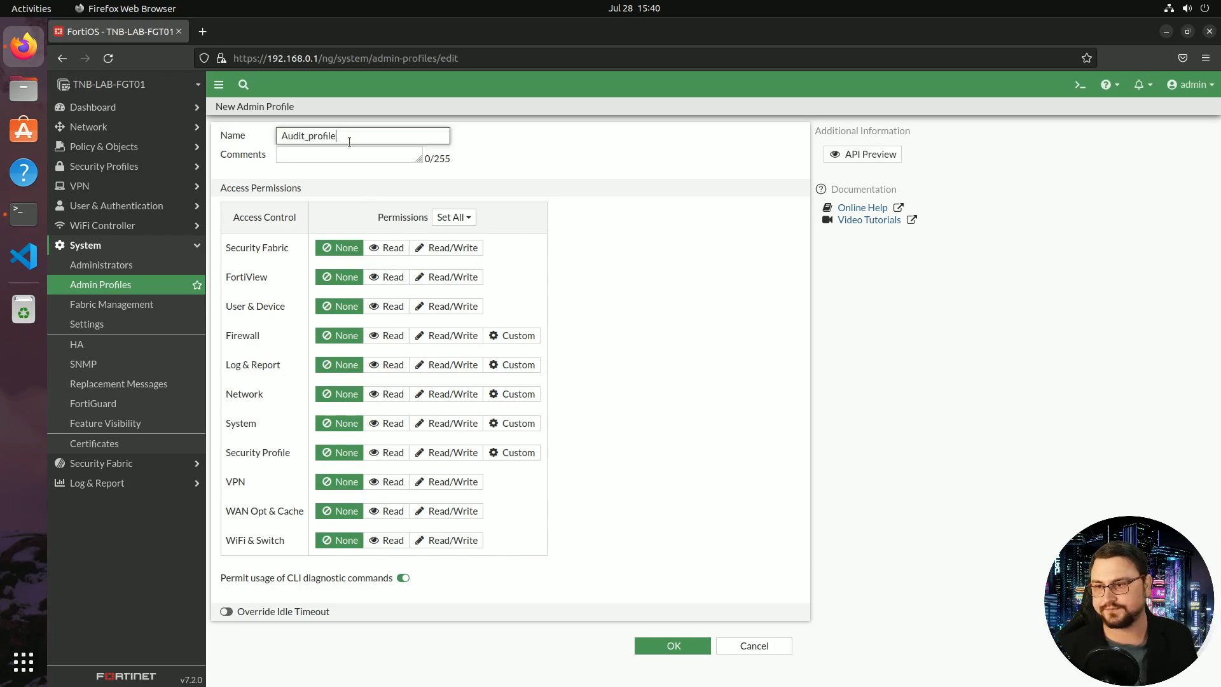
Give Audit_profile read-only Firewall access, leaving Security Fabric at none, and save it
{"action": "left_click", "coordinate": [388, 248]}
{"action": "left_click", "coordinate": [342, 247]}
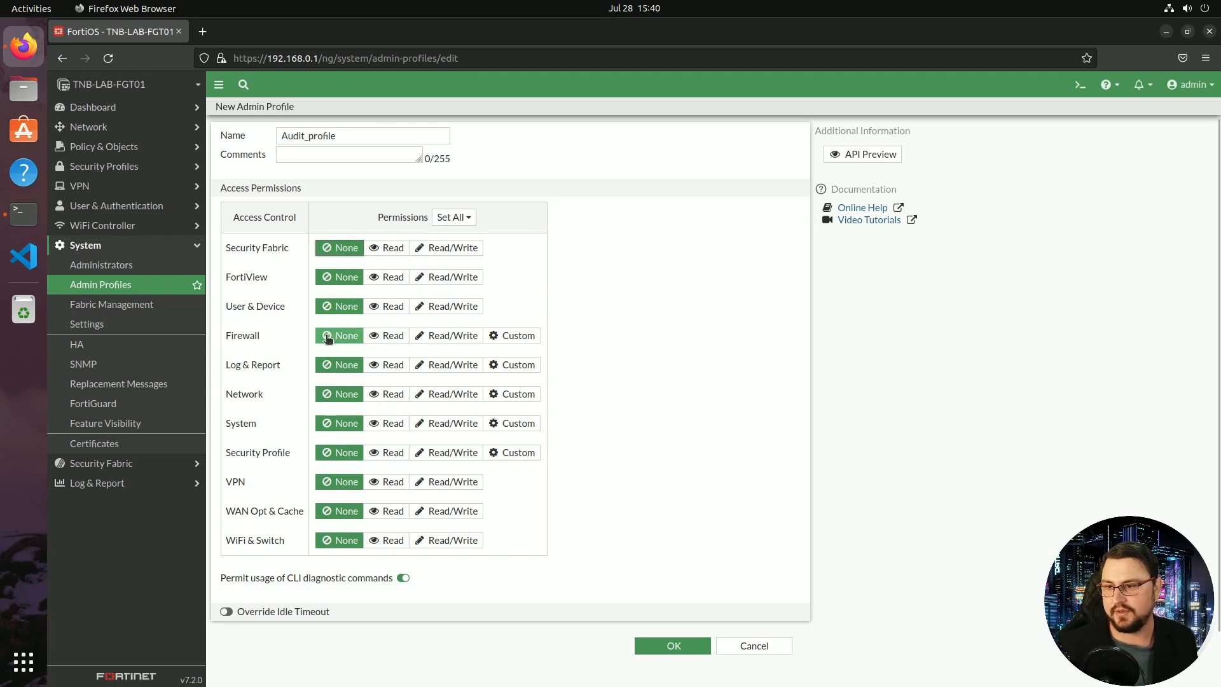
{"action": "left_click", "coordinate": [382, 339]}
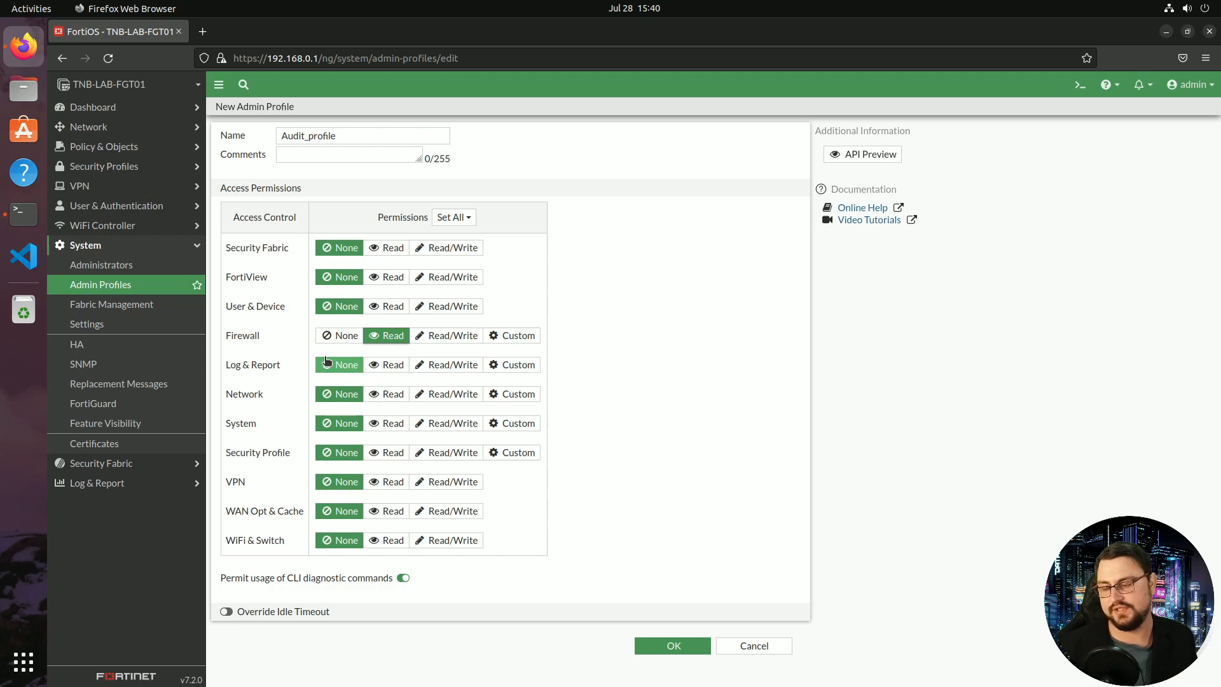
{"action": "left_click", "coordinate": [644, 644]}
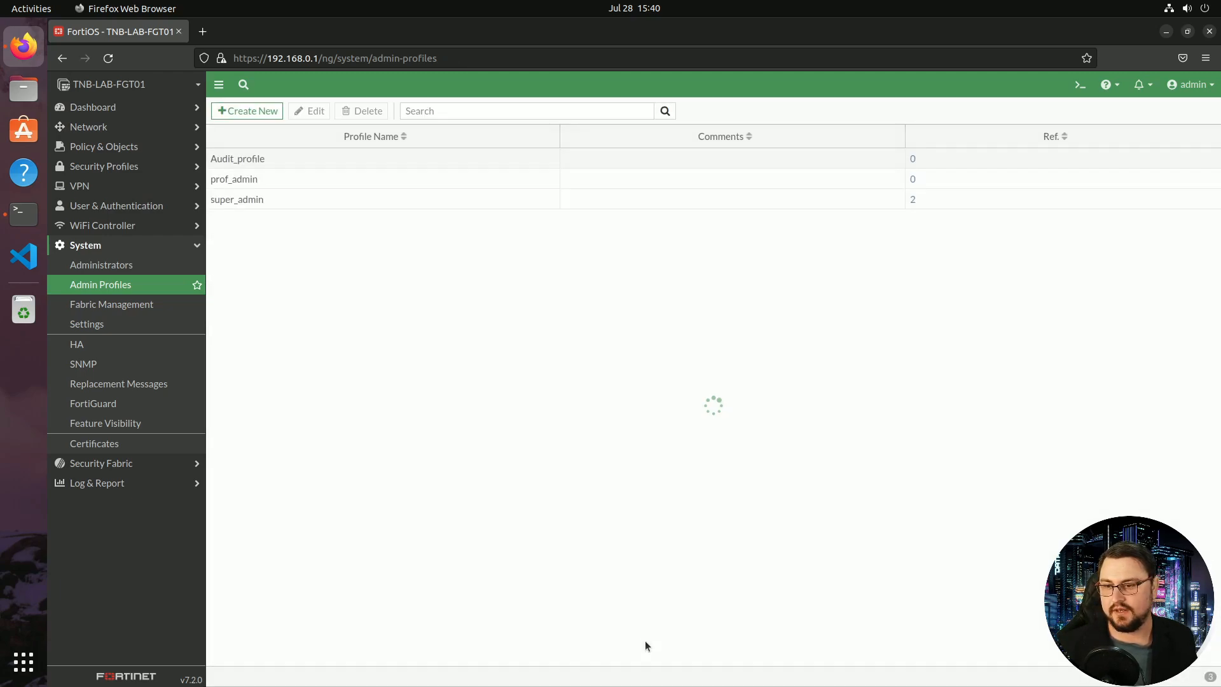
{"action": "left_click", "coordinate": [221, 159]}
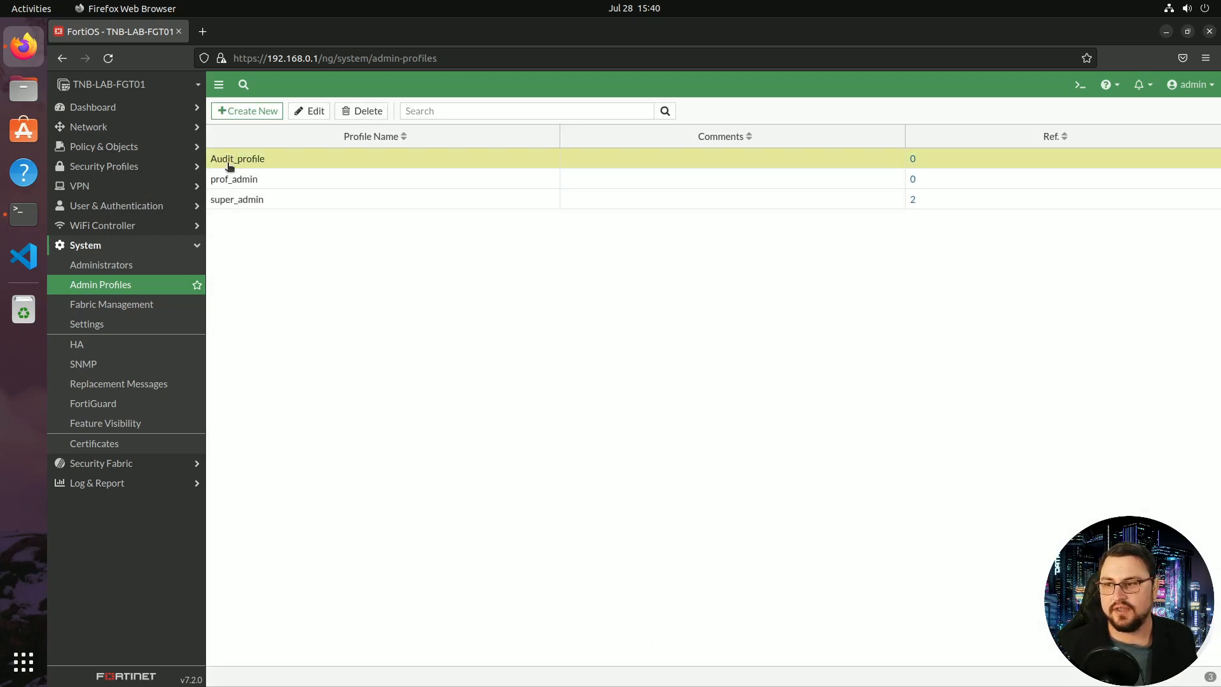
In System Settings, change the time zone to (GMT+2:00) Harare, Pretoria
{"action": "left_click", "coordinate": [112, 266]}
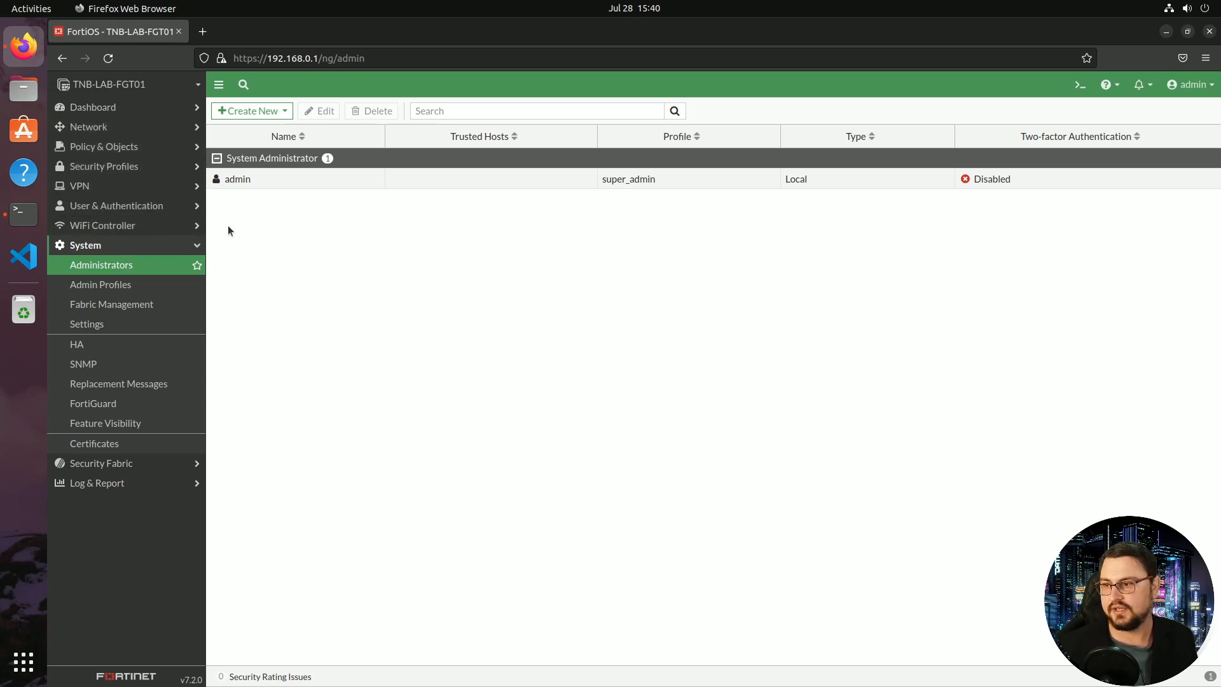
{"action": "left_click", "coordinate": [106, 334]}
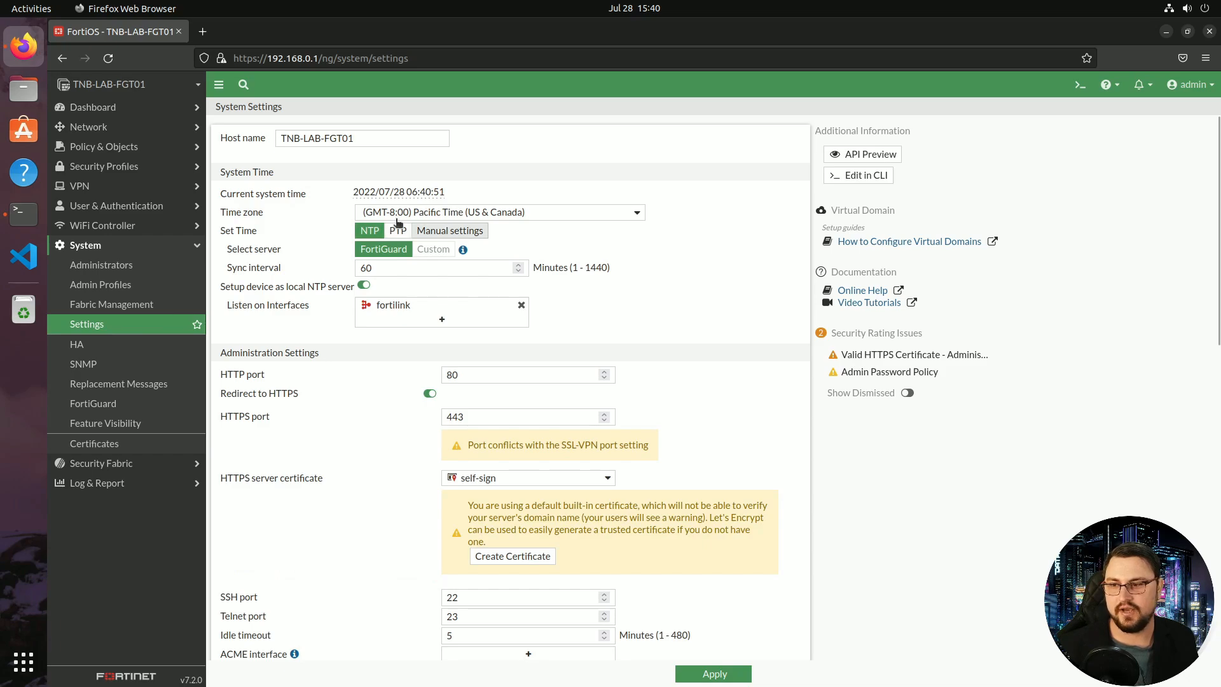
{"action": "triple_click", "coordinate": [319, 143]}
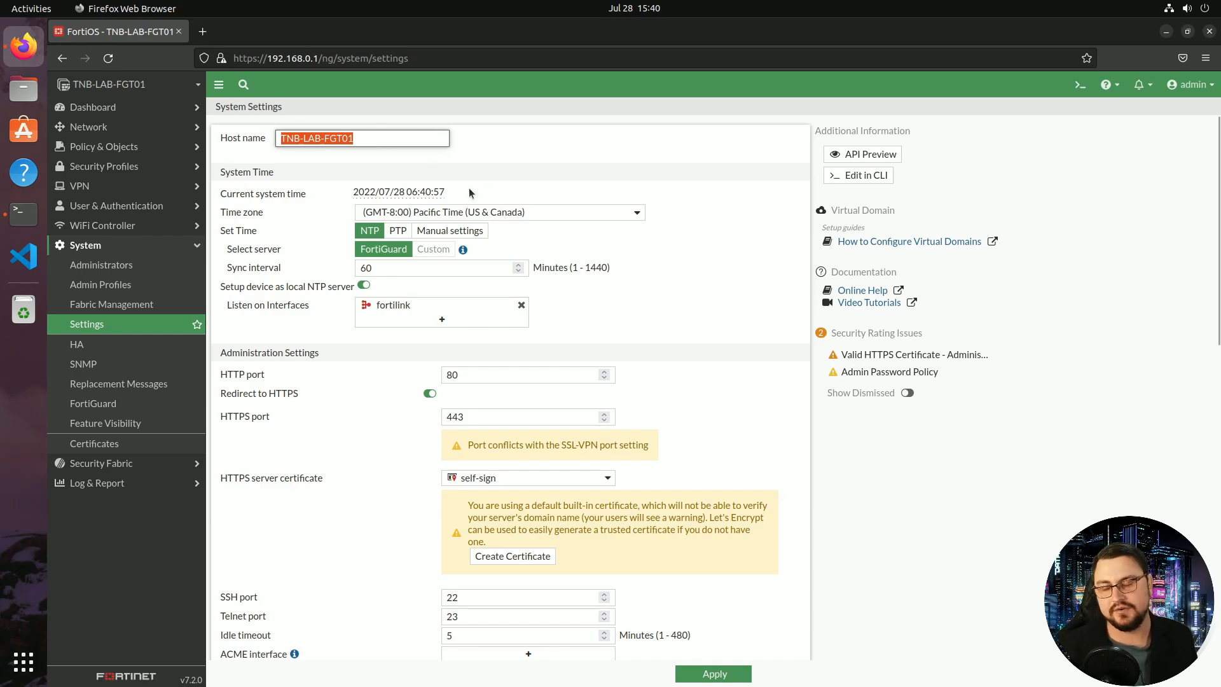
{"action": "left_click", "coordinate": [440, 212]}
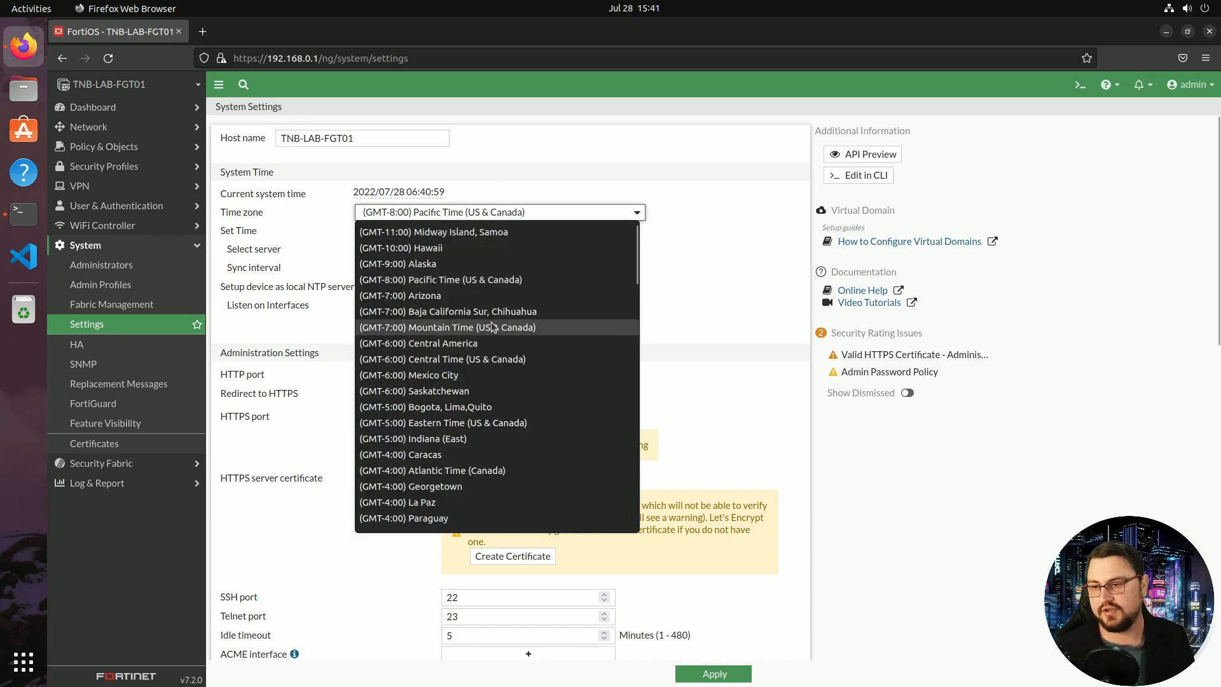
{"action": "scroll", "coordinate": [493, 327], "scroll_direction": "down", "scroll_amount": 5}
{"action": "scroll", "coordinate": [493, 327], "scroll_direction": "down", "scroll_amount": 2}
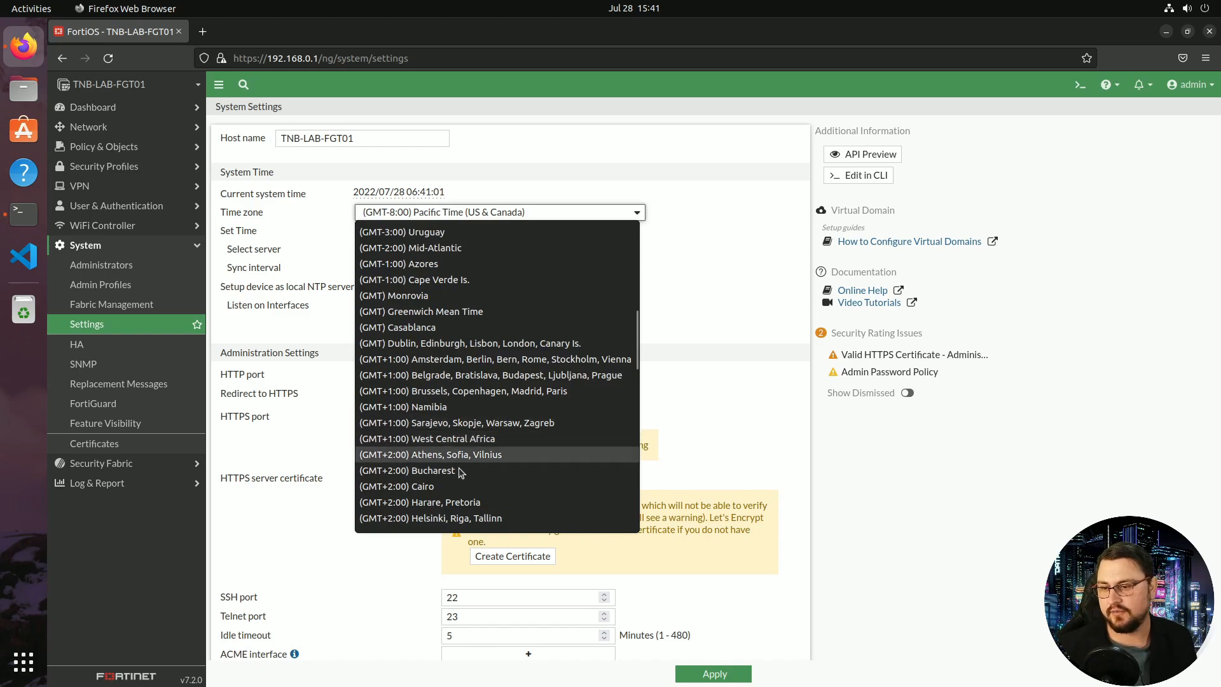
{"action": "left_click", "coordinate": [458, 503]}
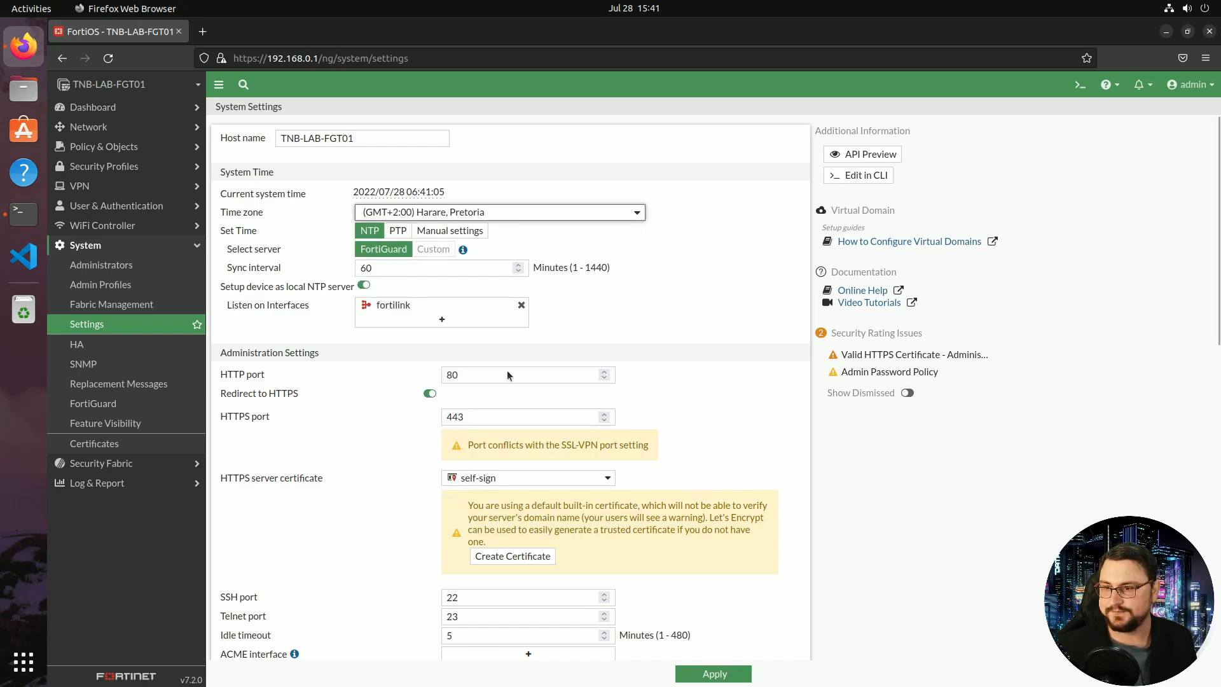
{"action": "scroll", "coordinate": [539, 307], "scroll_direction": "down", "scroll_amount": 2}
{"action": "scroll", "coordinate": [568, 254], "scroll_direction": "down", "scroll_amount": 2}
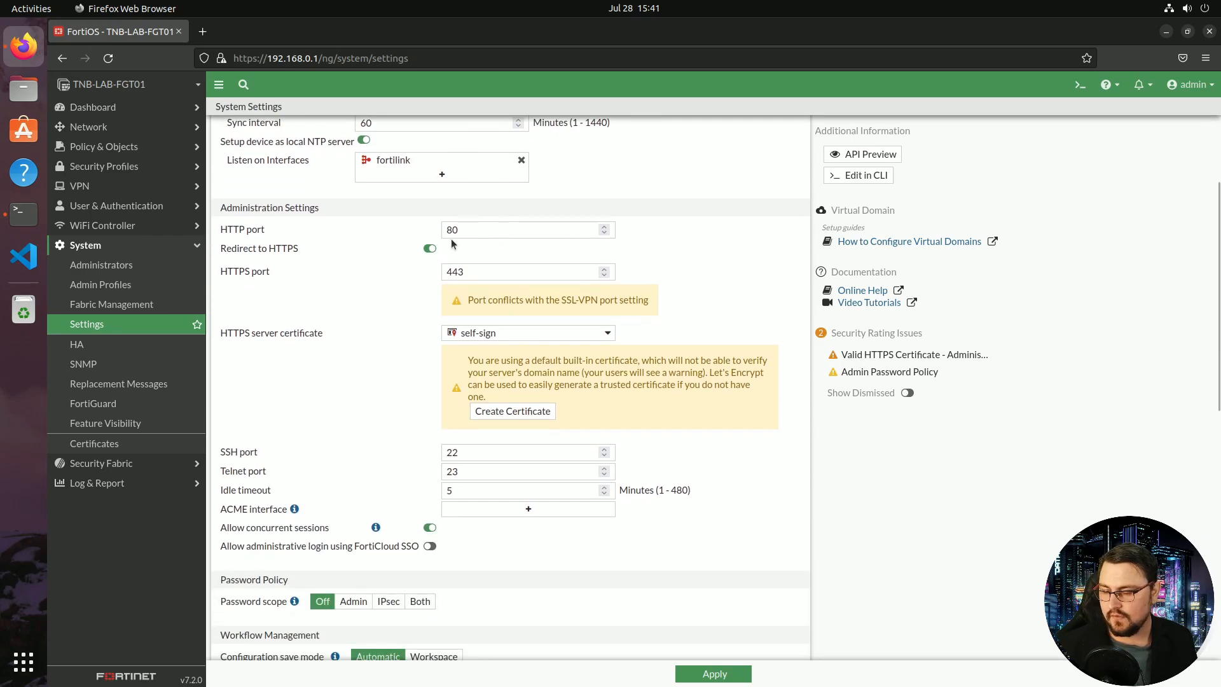
Change the admin HTTPS port to 8443 and the SSH port to 2202
{"action": "left_click", "coordinate": [446, 272]}
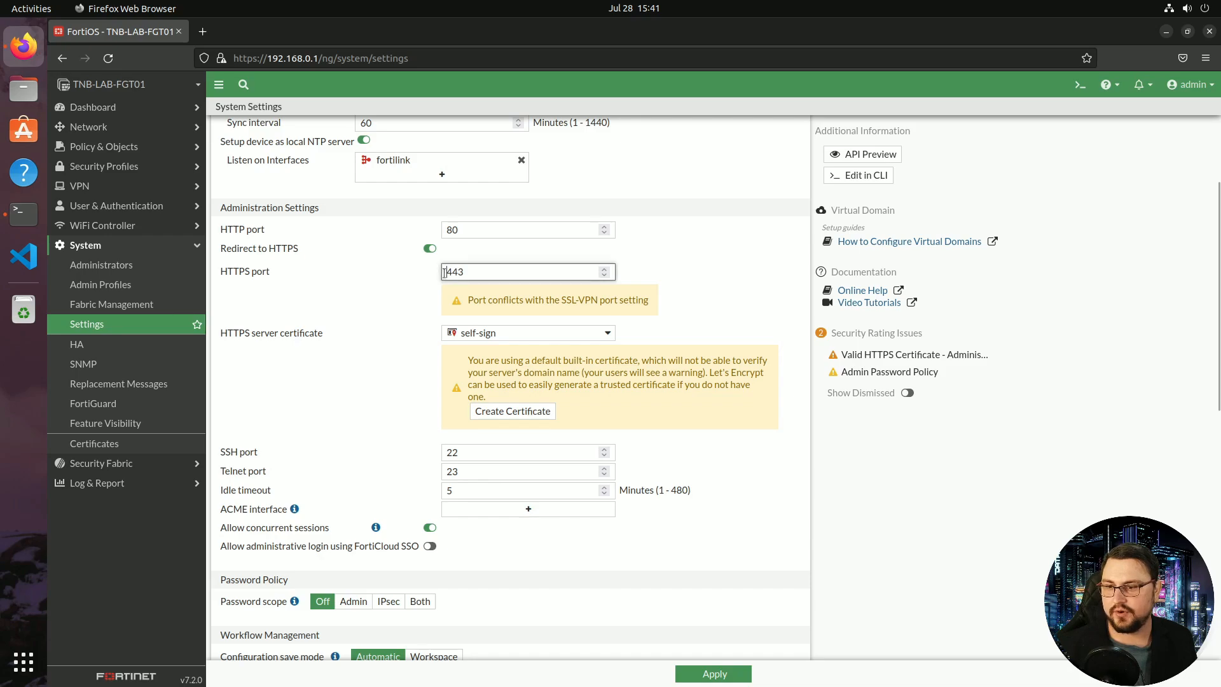
{"action": "type", "text": "8"}
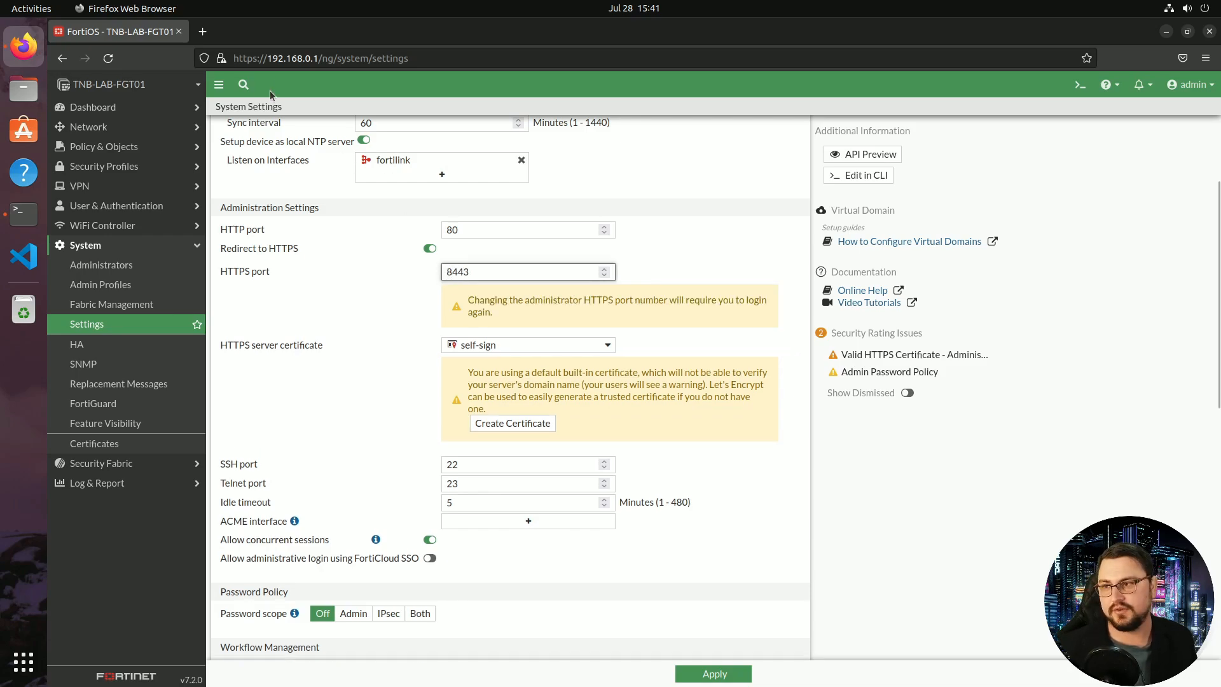
{"action": "left_click_drag", "start_coordinate": [322, 55], "coordinate": [233, 49]}
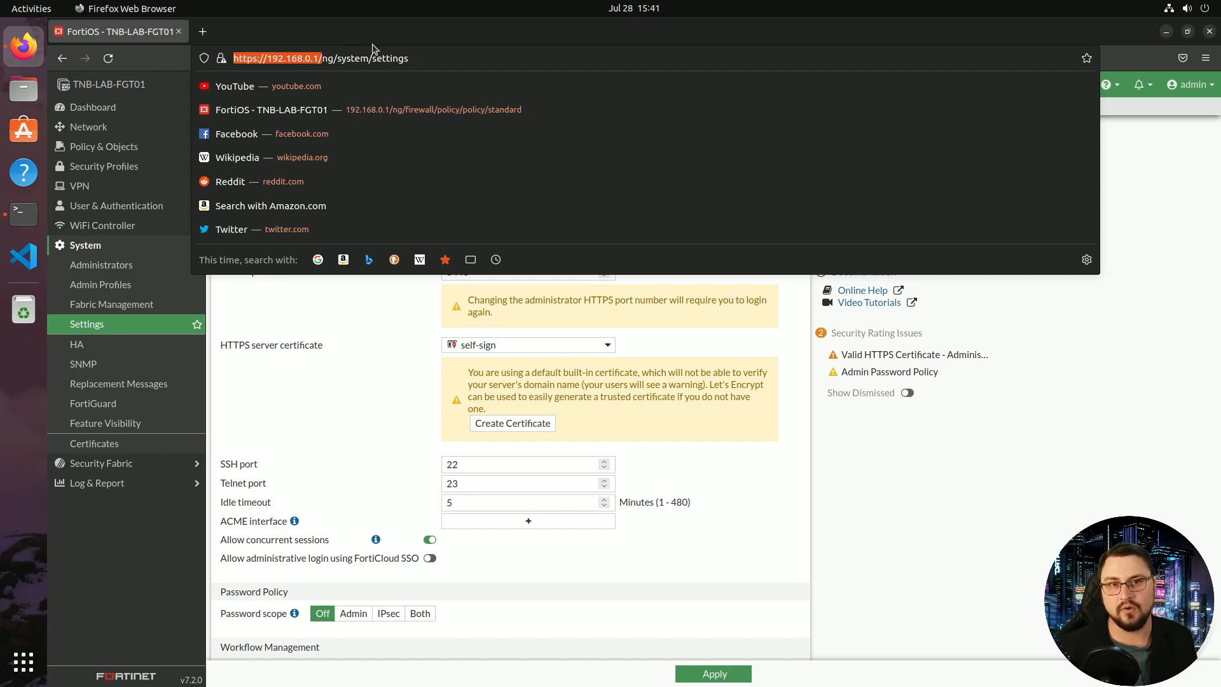
{"action": "left_click", "coordinate": [378, 359]}
{"action": "scroll", "coordinate": [368, 381], "scroll_direction": "down", "scroll_amount": 2}
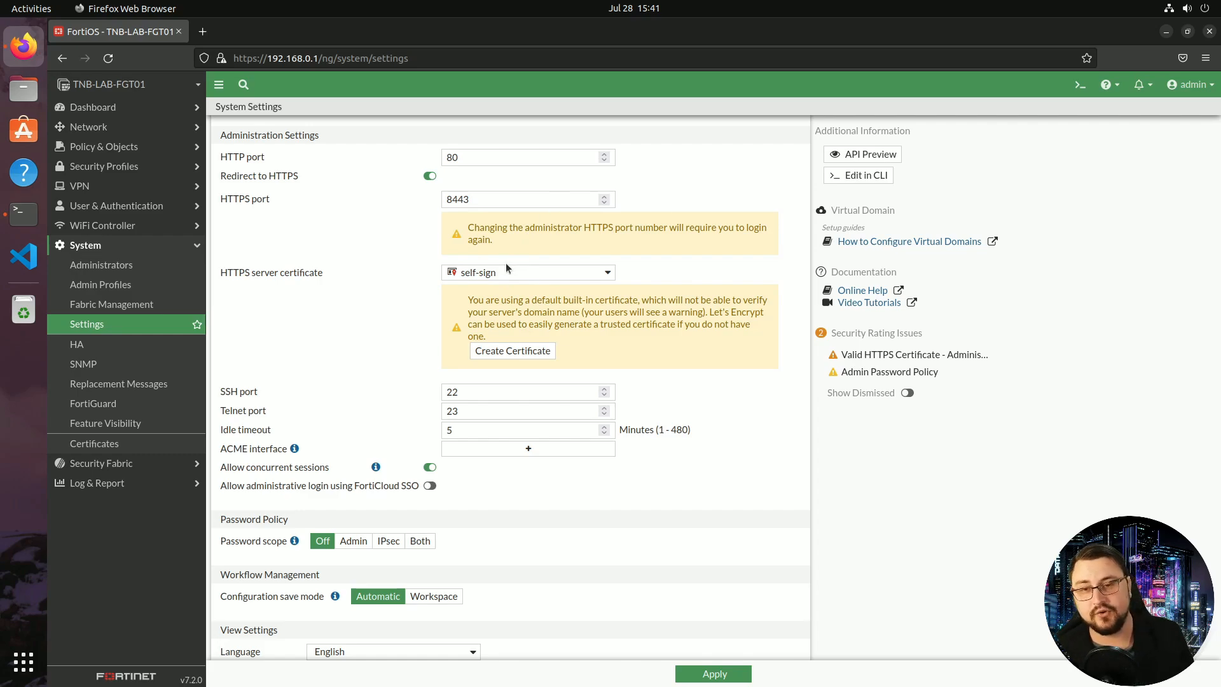
{"action": "scroll", "coordinate": [506, 267], "scroll_direction": "down", "scroll_amount": 4}
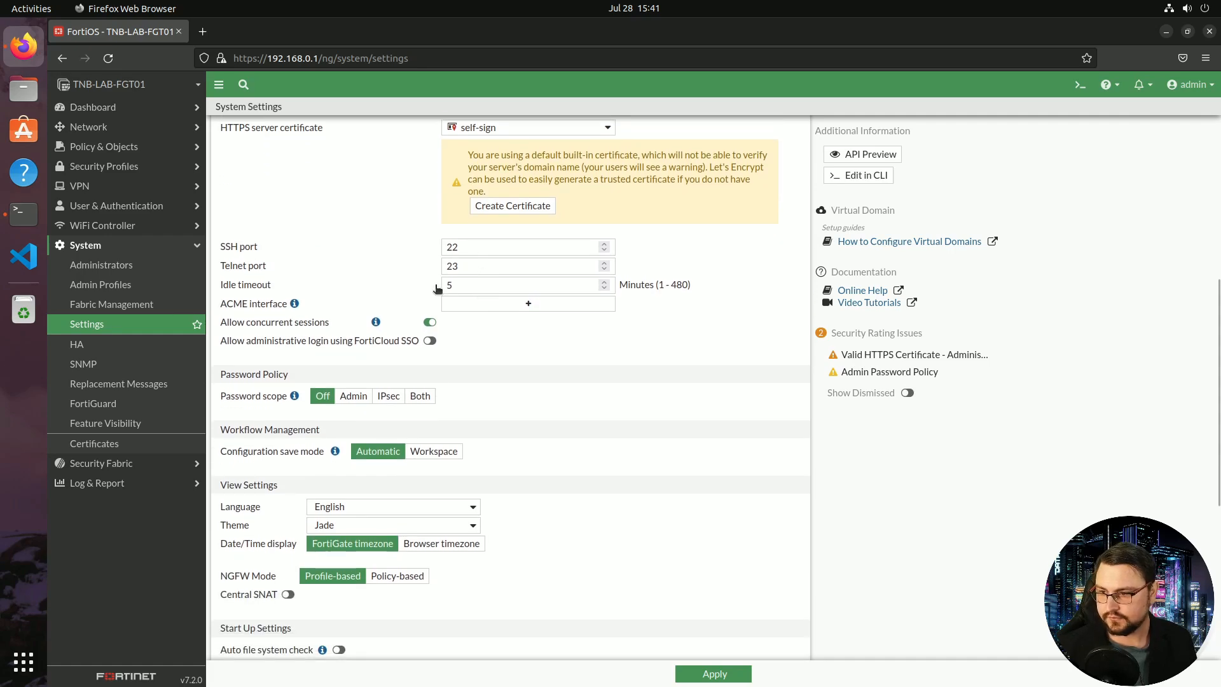
{"action": "left_click", "coordinate": [486, 251]}
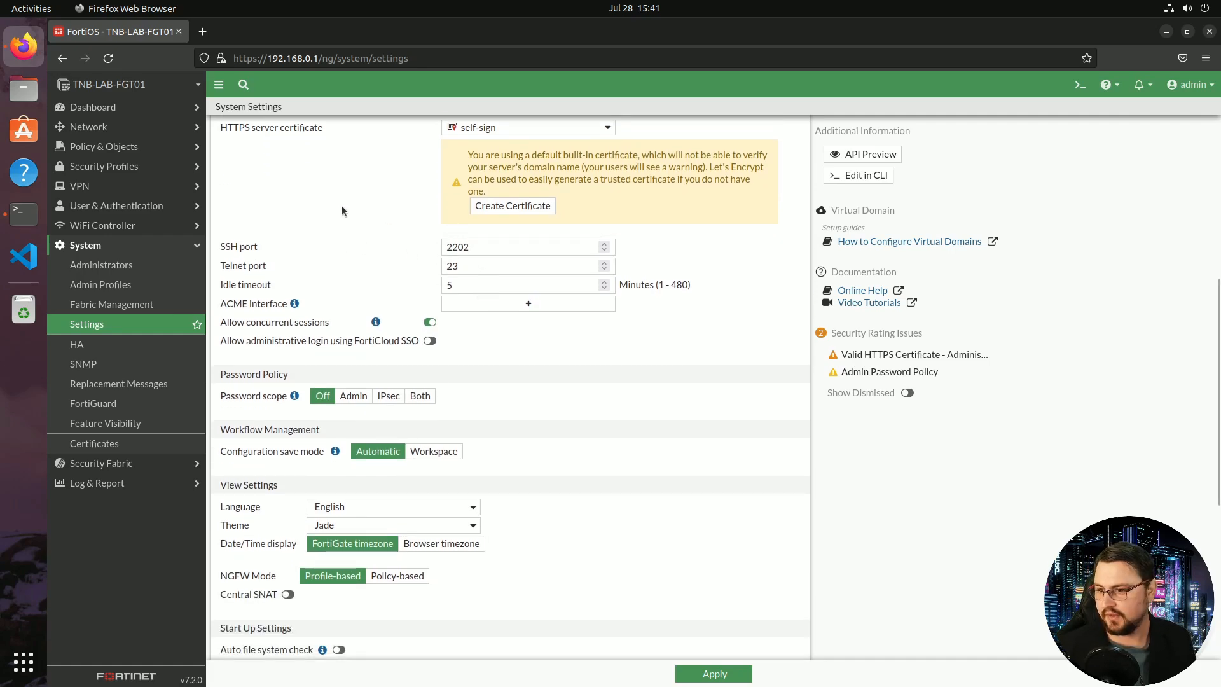
{"action": "scroll", "coordinate": [342, 205], "scroll_direction": "down", "scroll_amount": 4}
{"action": "scroll", "coordinate": [393, 270], "scroll_direction": "down", "scroll_amount": 2}
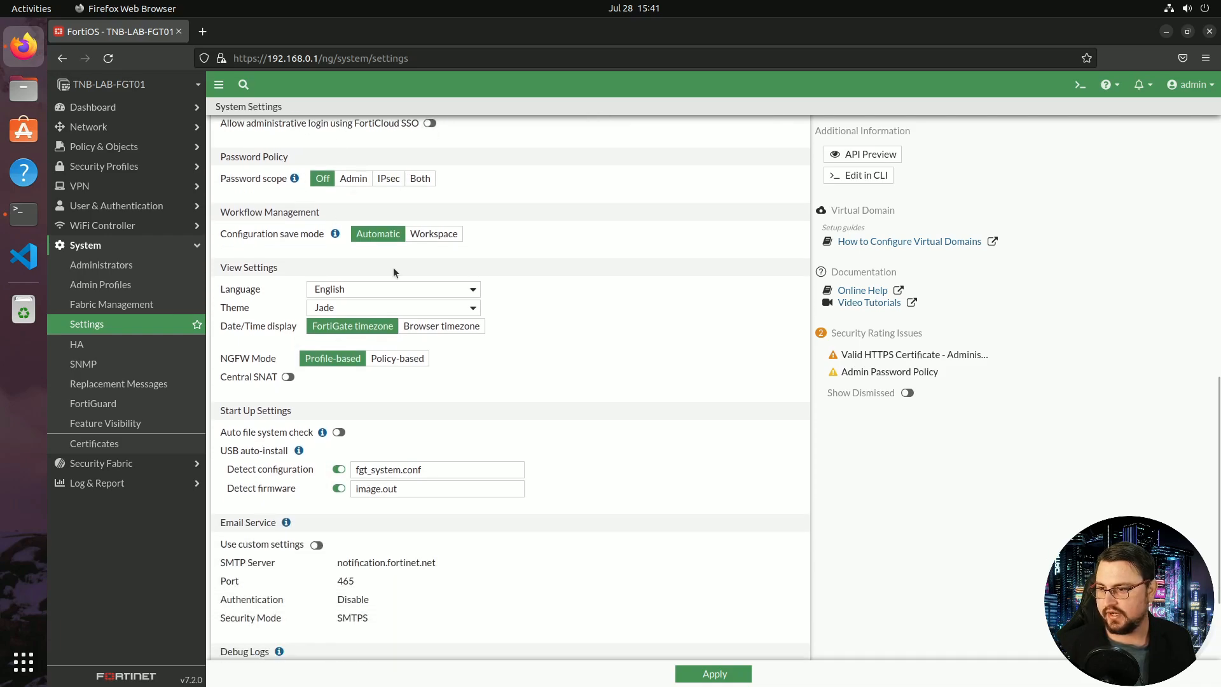
Switch the interface theme to Onyx and review the remaining settings
{"action": "left_click", "coordinate": [376, 307]}
{"action": "left_click", "coordinate": [361, 437]}
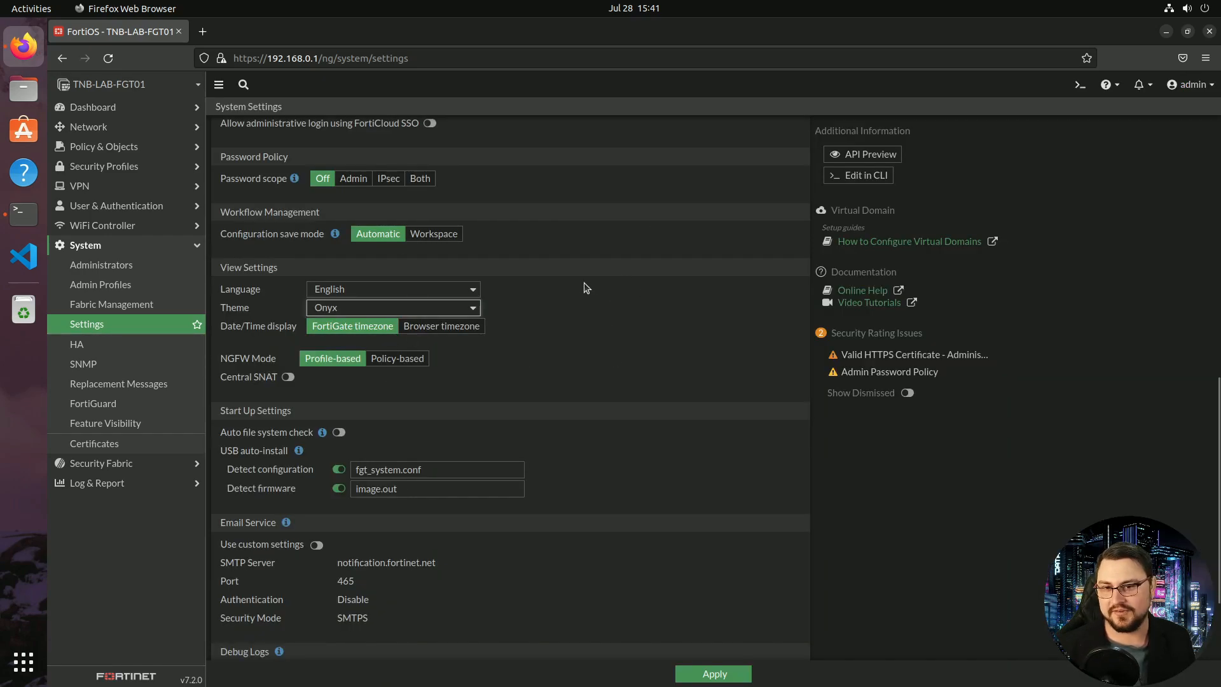
{"action": "scroll", "coordinate": [501, 287], "scroll_direction": "down", "scroll_amount": 4}
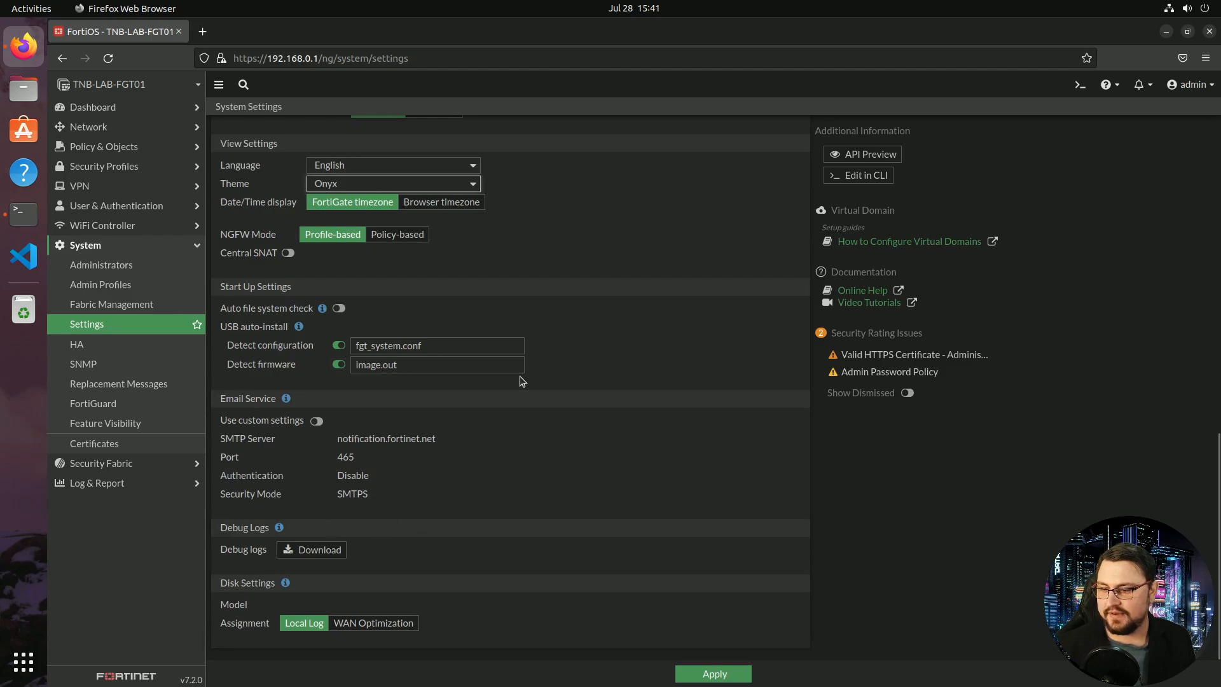
{"action": "scroll", "coordinate": [633, 459], "scroll_direction": "up", "scroll_amount": 15}
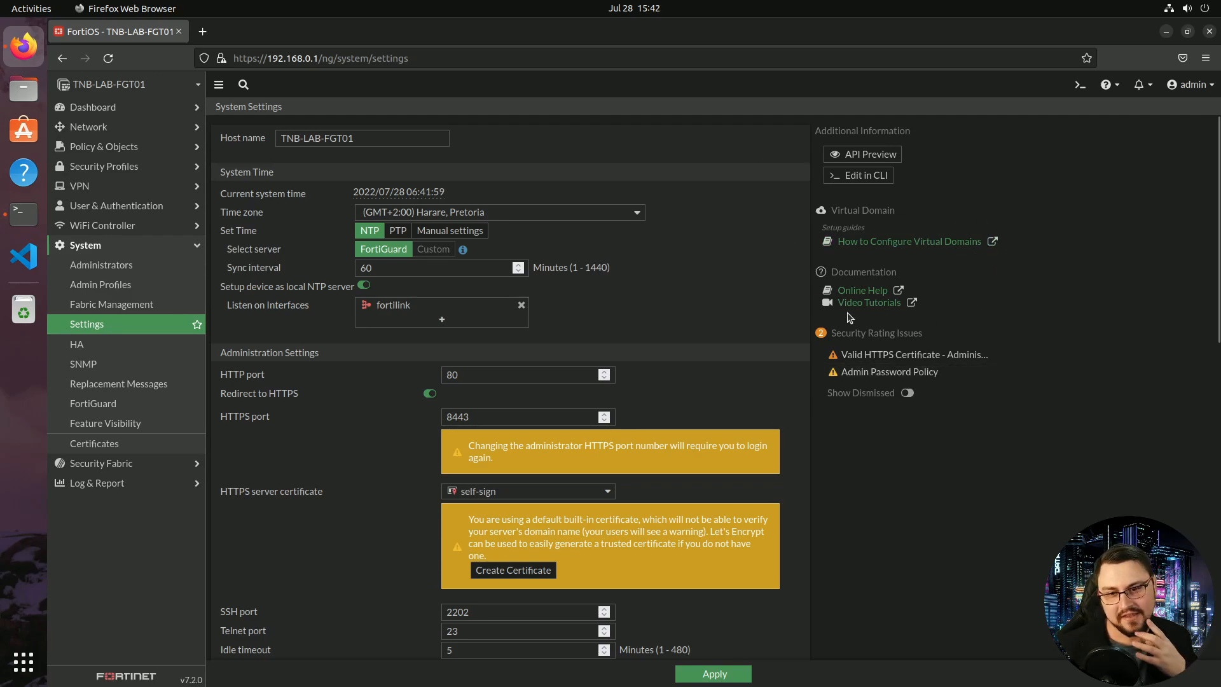
{"action": "scroll", "coordinate": [509, 575], "scroll_direction": "down", "scroll_amount": 10}
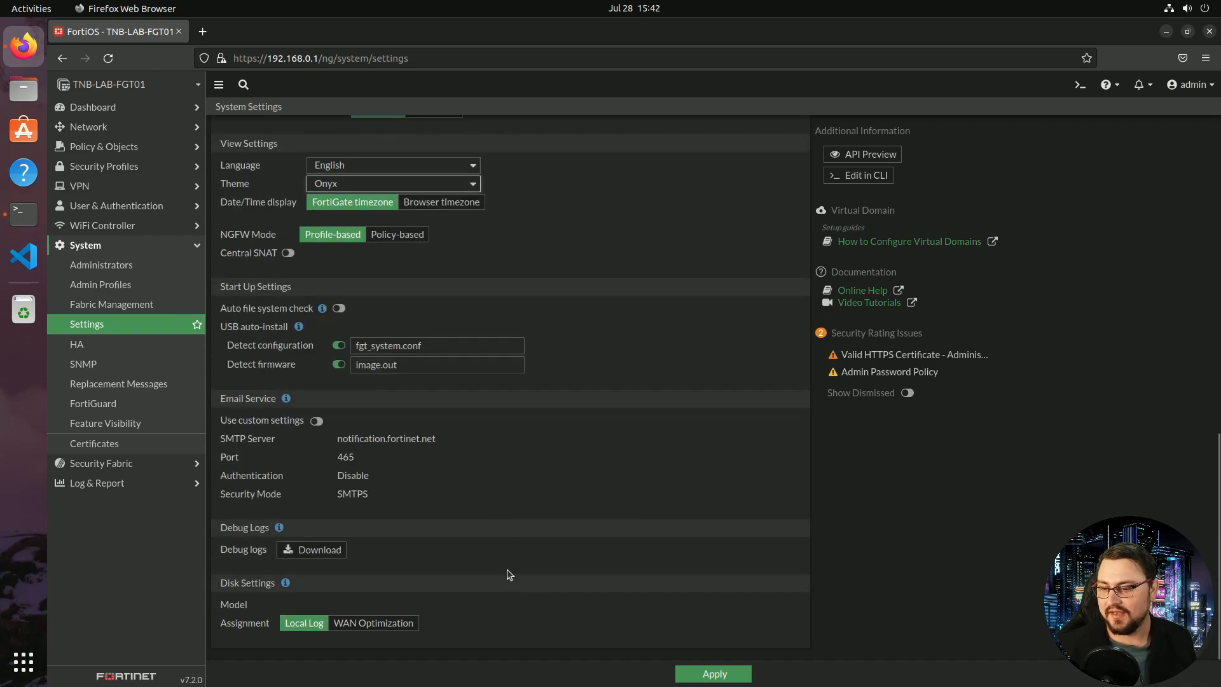
Apply the settings and reconnect at 192.168.0.1:8443, accepting the self-signed certificate
{"action": "left_click", "coordinate": [713, 673]}
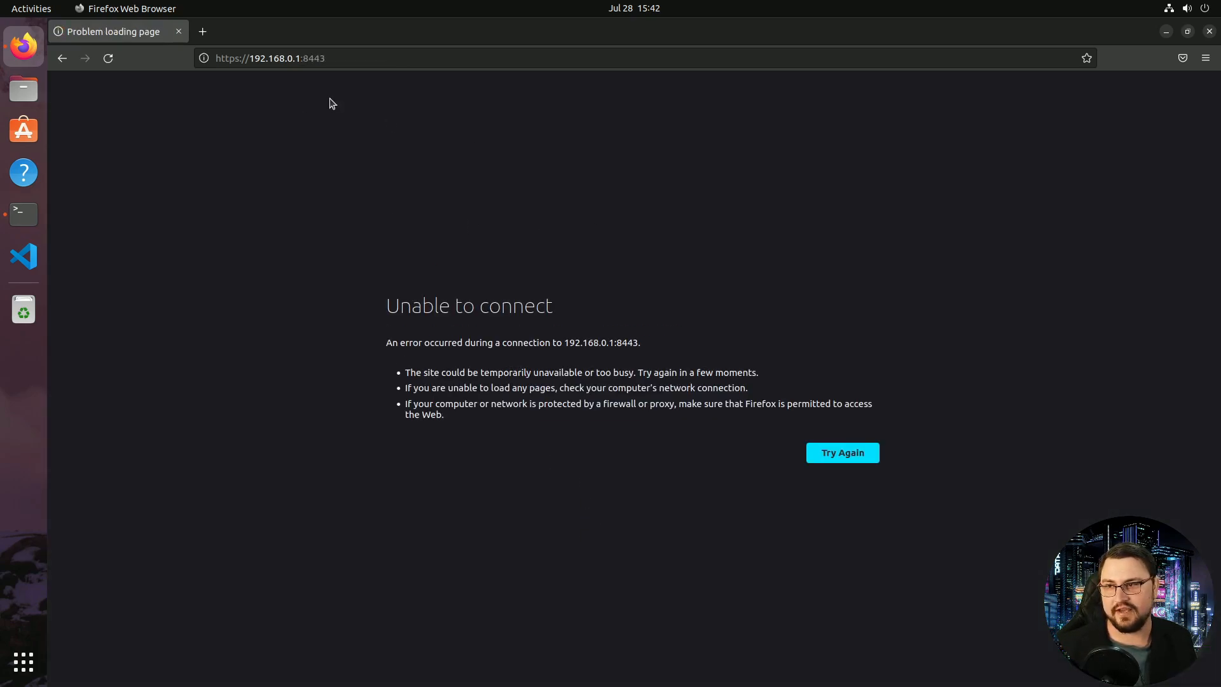
{"action": "left_click_drag", "start_coordinate": [326, 58], "coordinate": [305, 58]}
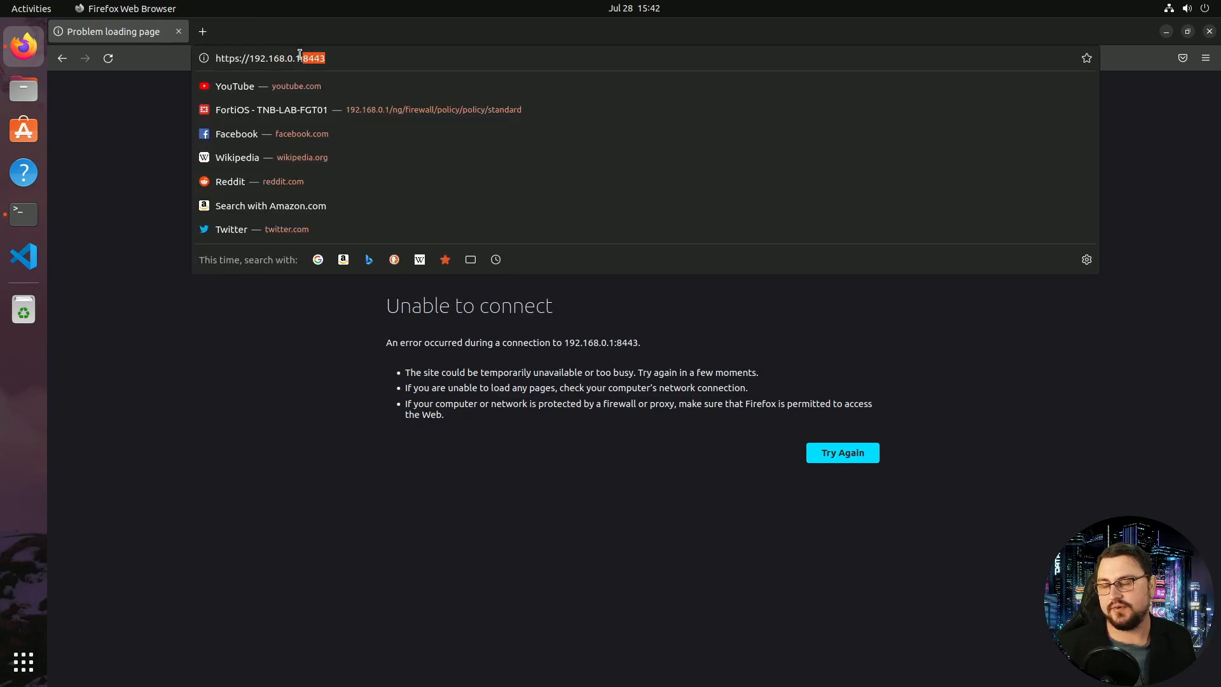
{"action": "key", "text": "Return"}
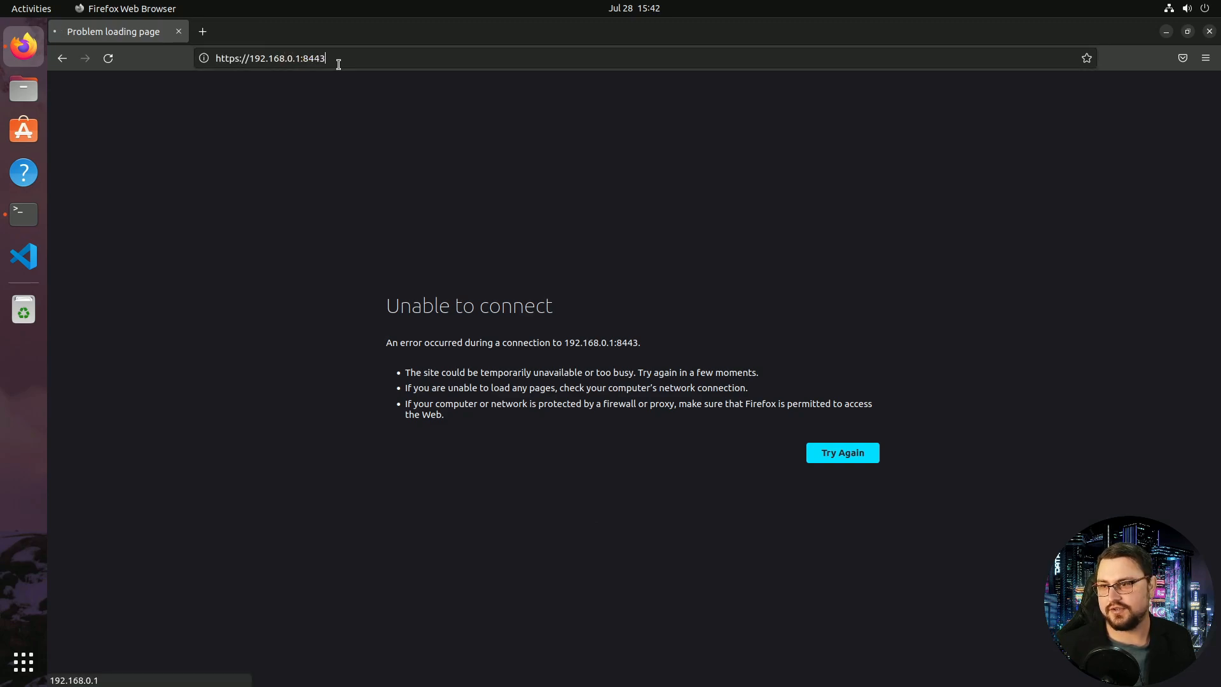
{"action": "left_click", "coordinate": [830, 433]}
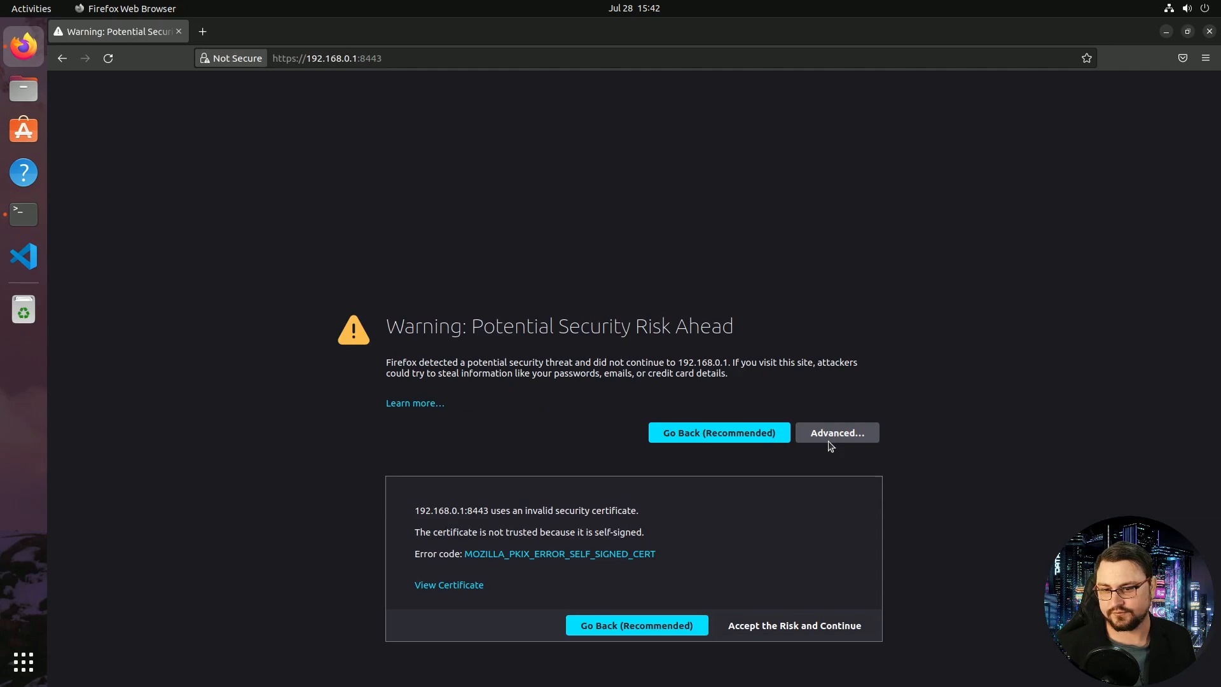
{"action": "left_click", "coordinate": [785, 631]}
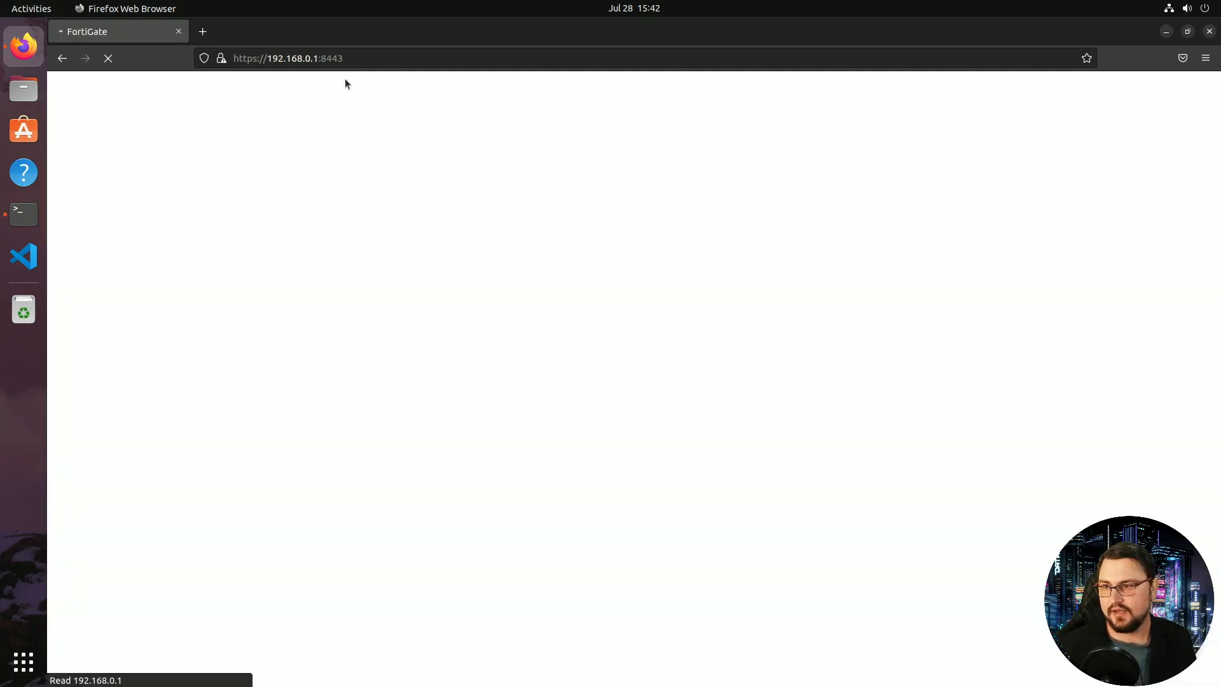
{"action": "left_click_drag", "start_coordinate": [356, 56], "coordinate": [296, 52]}
{"action": "left_click", "coordinate": [560, 348]}
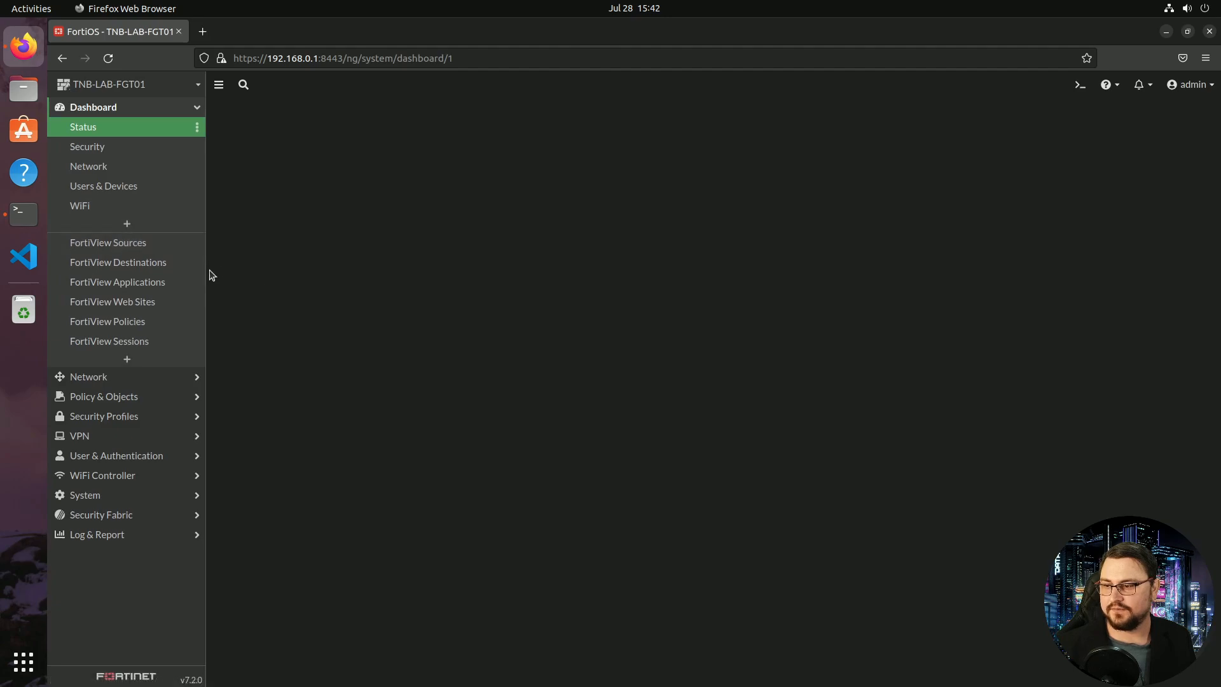
{"action": "left_click", "coordinate": [76, 111]}
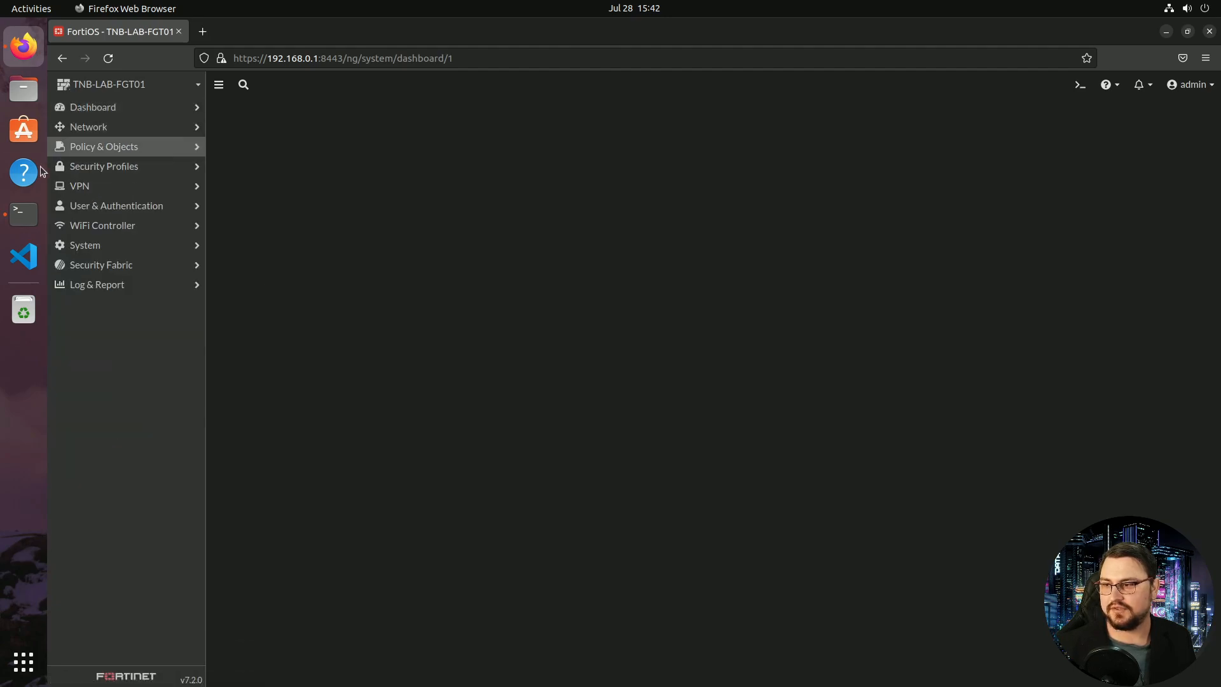
{"action": "left_click", "coordinate": [203, 31]}
{"action": "type", "text": "www.yout"}
{"action": "key", "text": "Return"}
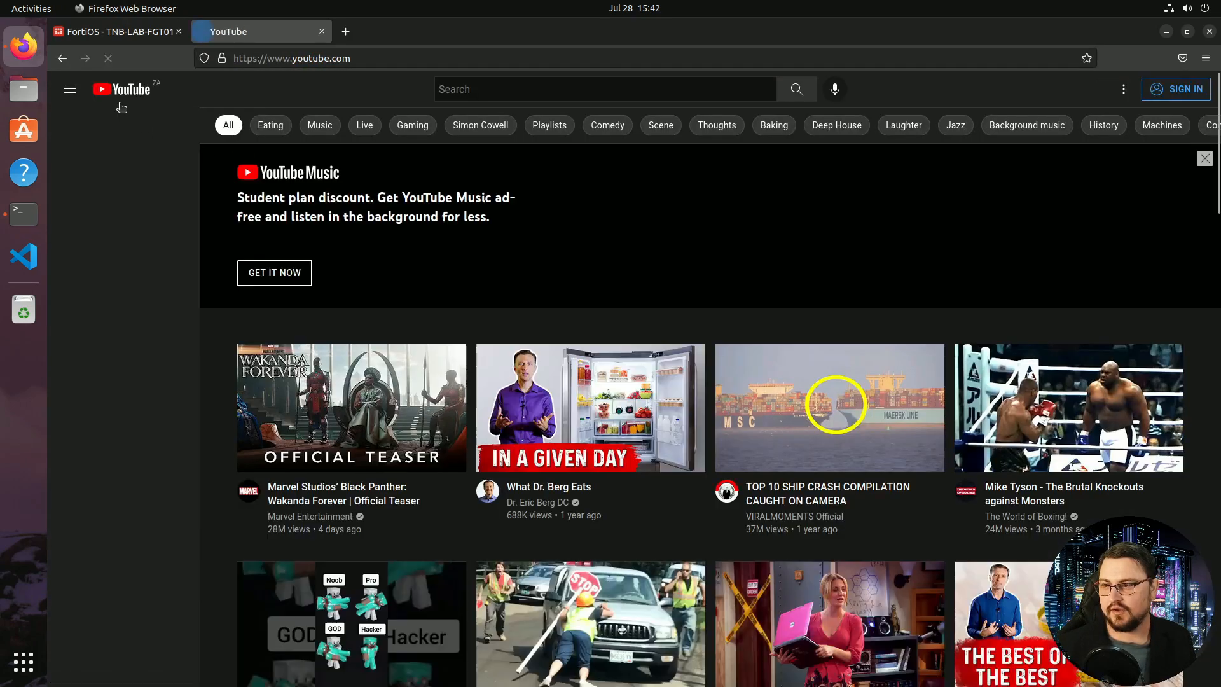
{"action": "left_click", "coordinate": [120, 32]}
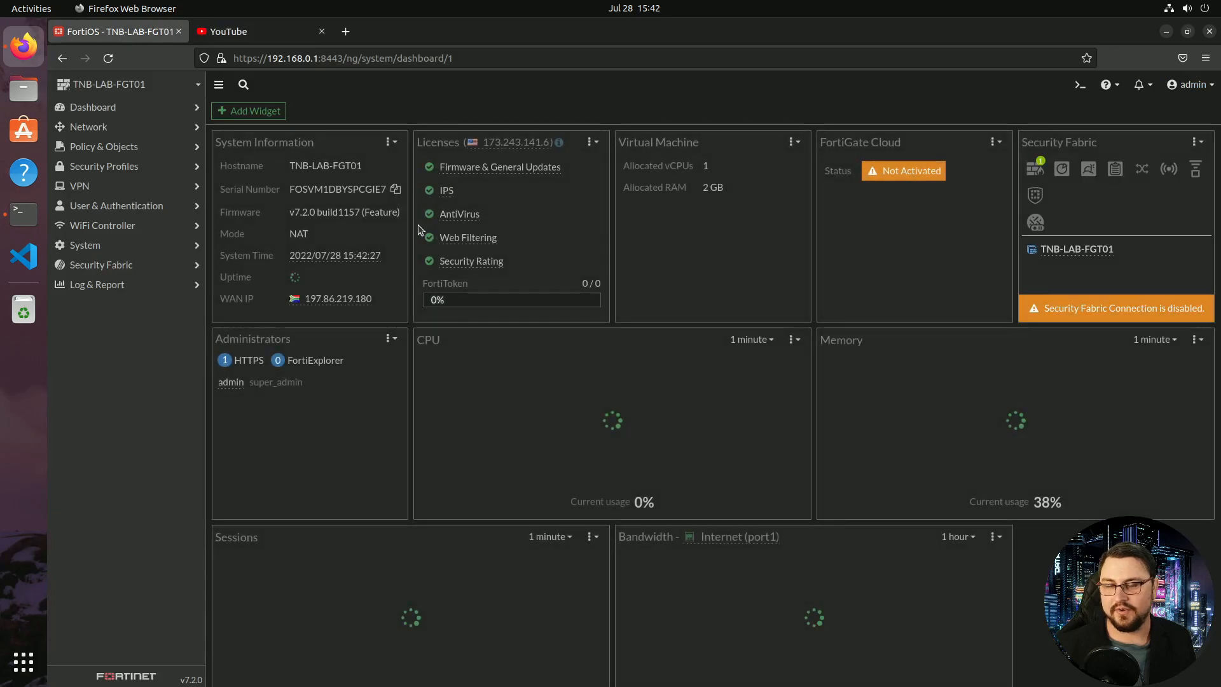
{"action": "left_click", "coordinate": [167, 147]}
Open the LAN (port2) → Internet (port1) policy 'LAN - Internet Access' to view its ALL service
{"action": "left_click", "coordinate": [167, 168]}
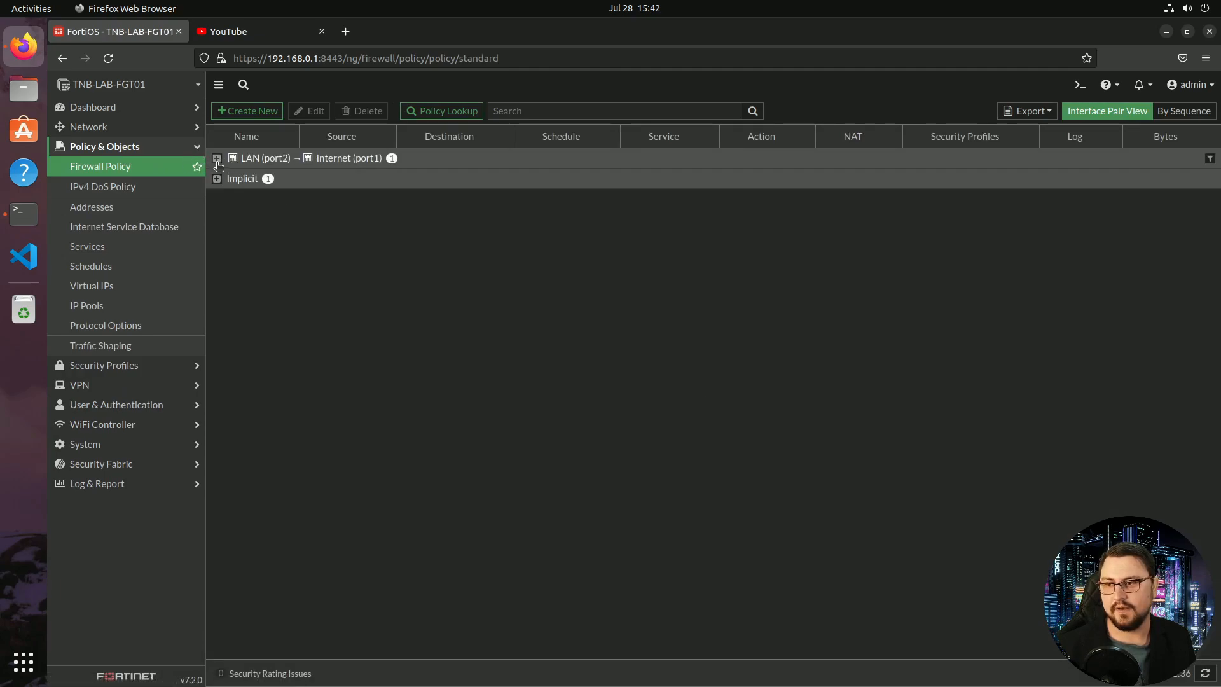
{"action": "left_click", "coordinate": [217, 158]}
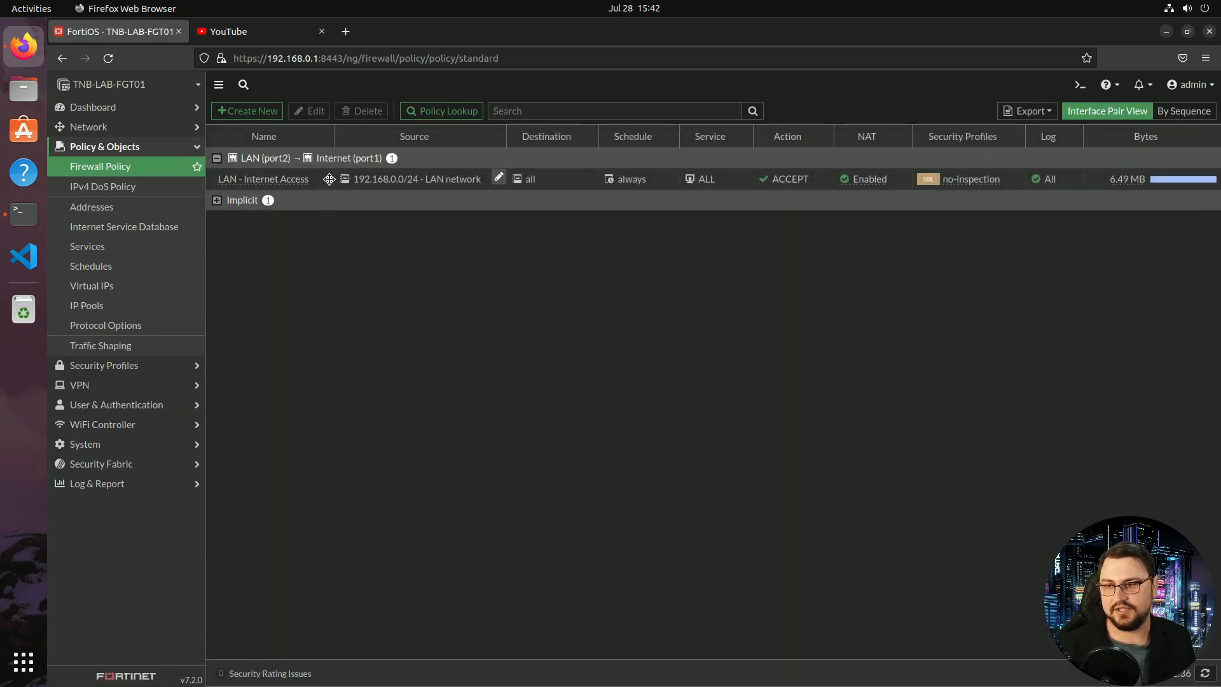
{"action": "double_click", "coordinate": [313, 180]}
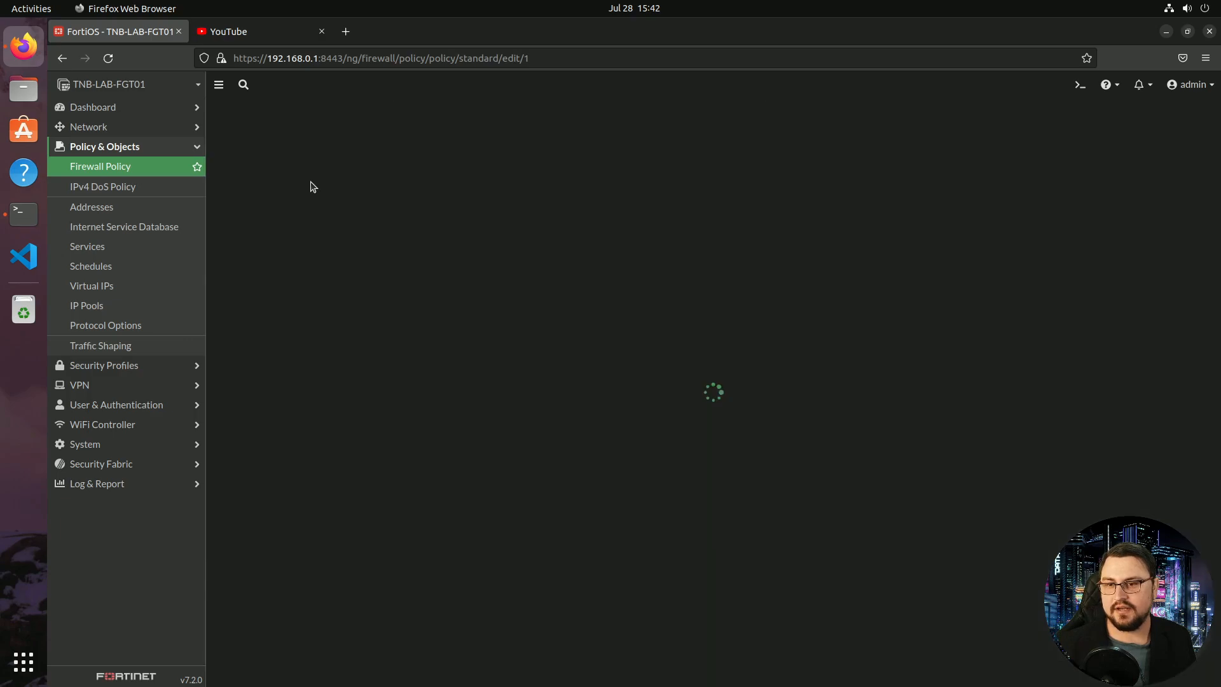
{"action": "scroll", "coordinate": [342, 203], "scroll_direction": "down", "scroll_amount": 3}
{"action": "scroll", "coordinate": [342, 202], "scroll_direction": "up", "scroll_amount": 3}
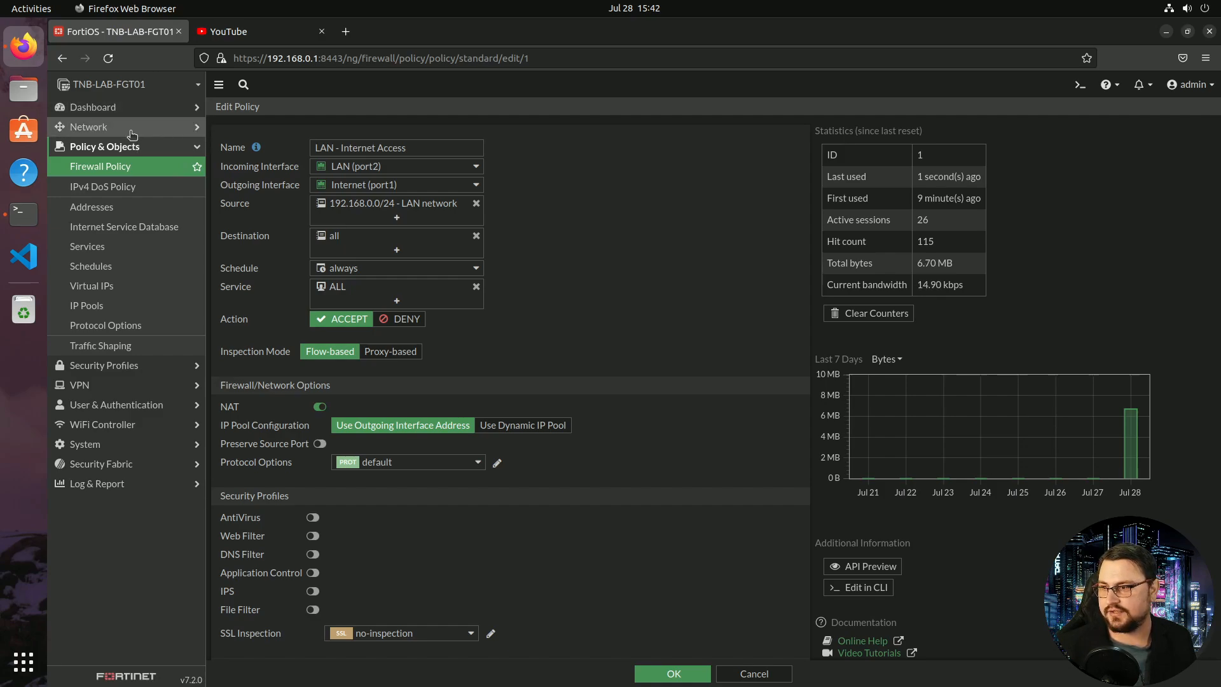
{"action": "left_click", "coordinate": [109, 108]}
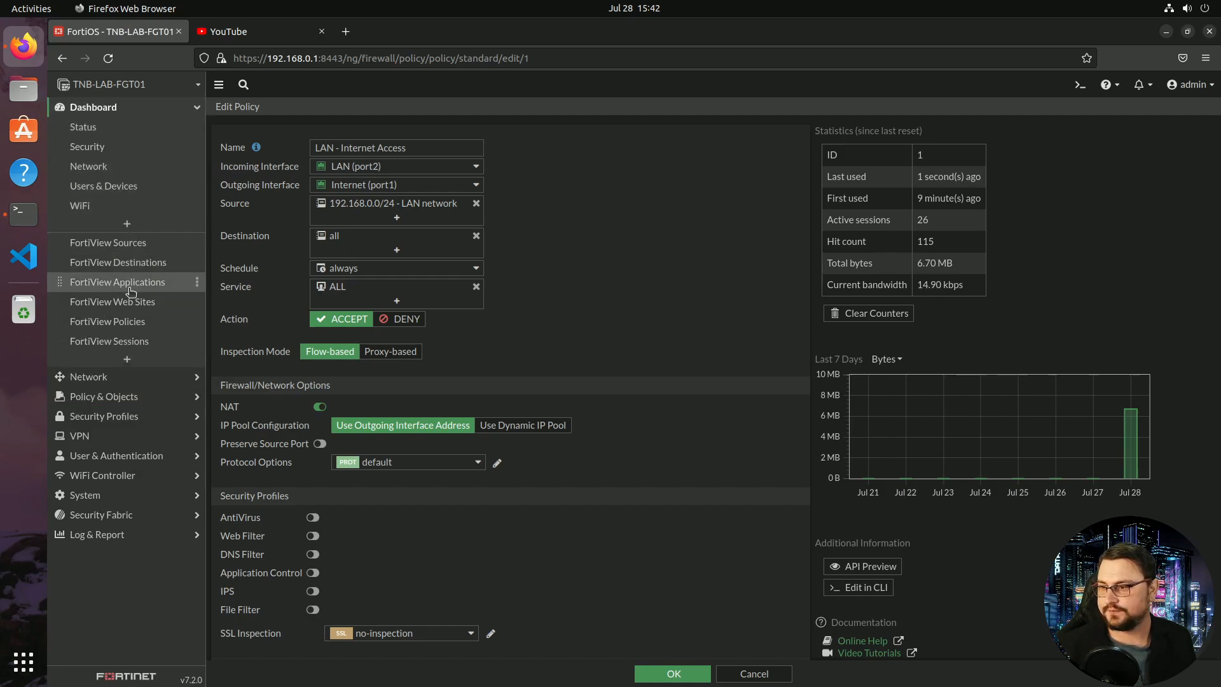
Review destinations reached by 192.168.0.2 in FortiView Sources, then return to Firewall Policy
{"action": "left_click", "coordinate": [107, 241]}
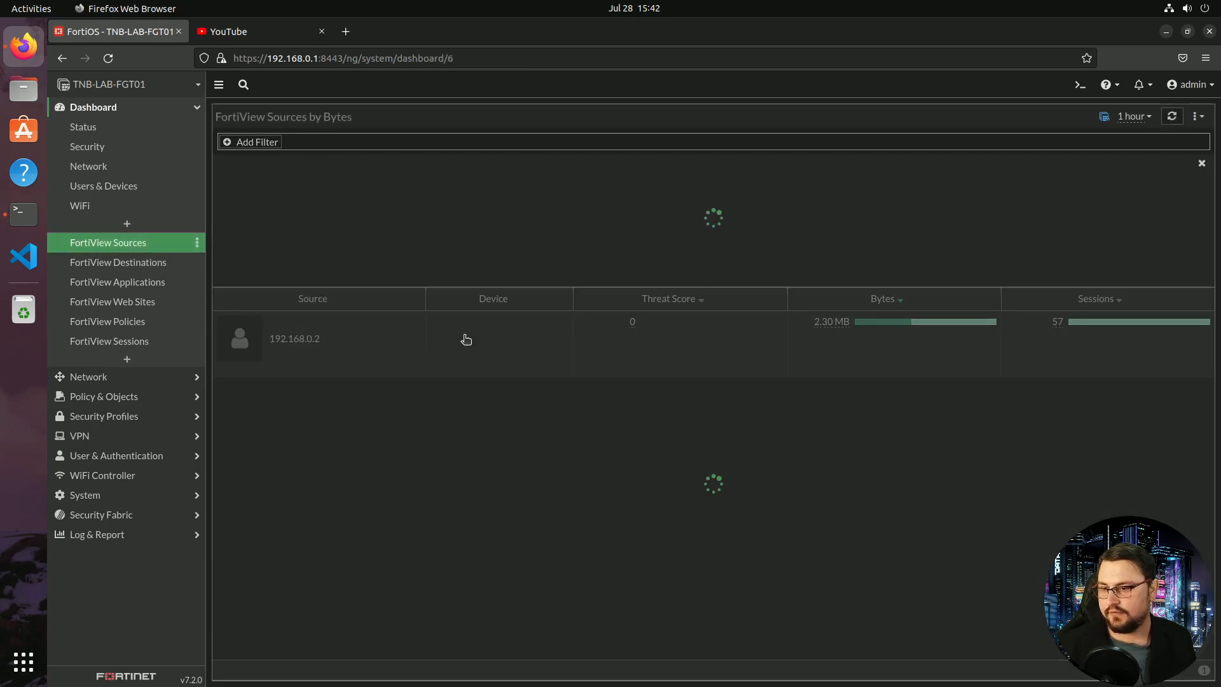
{"action": "double_click", "coordinate": [292, 344]}
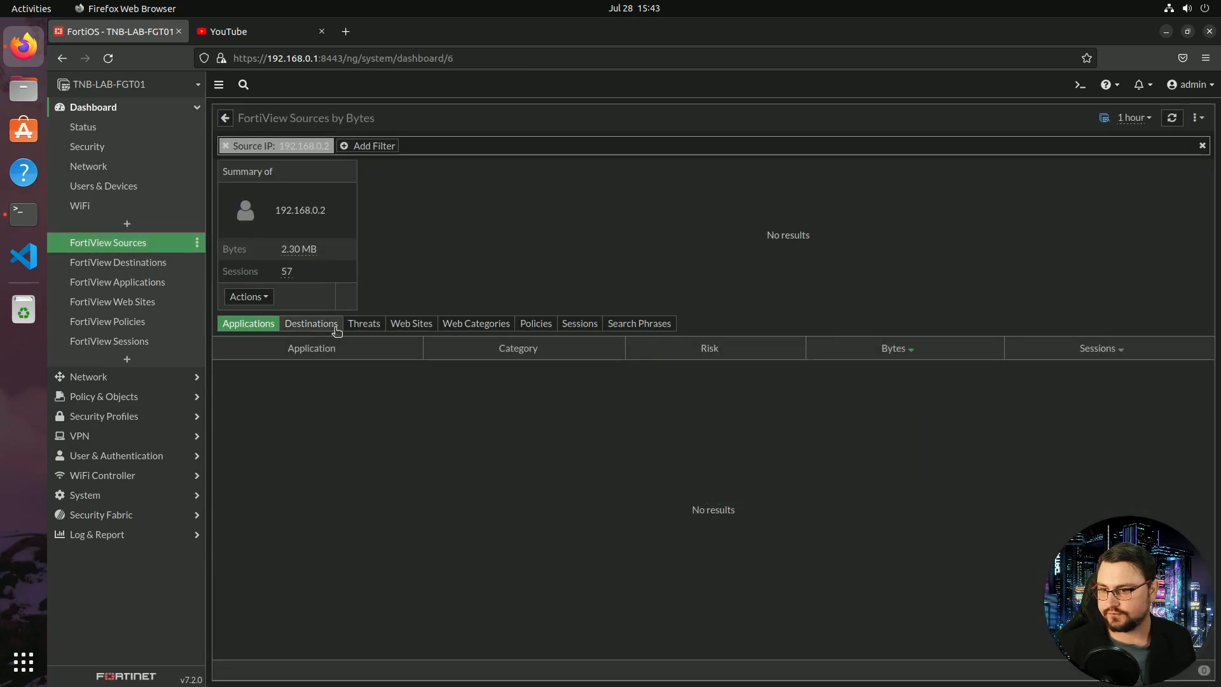
{"action": "left_click", "coordinate": [311, 323]}
{"action": "scroll", "coordinate": [531, 365], "scroll_direction": "down", "scroll_amount": 2}
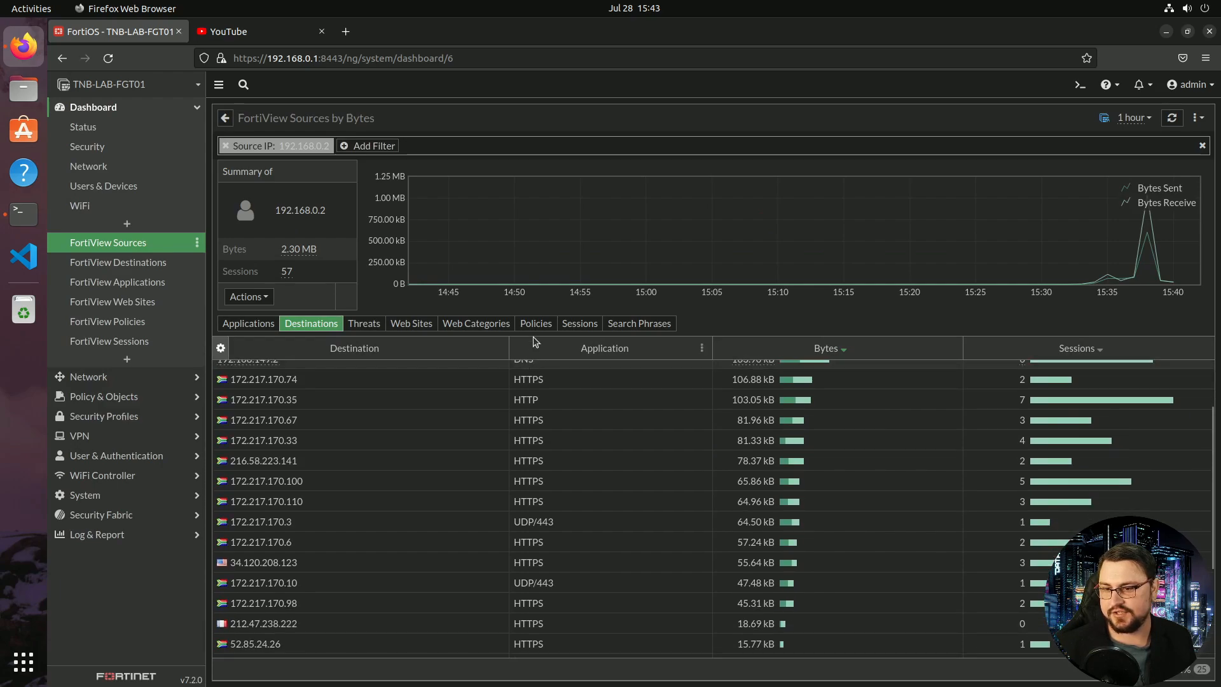
{"action": "scroll", "coordinate": [532, 508], "scroll_direction": "up", "scroll_amount": 2}
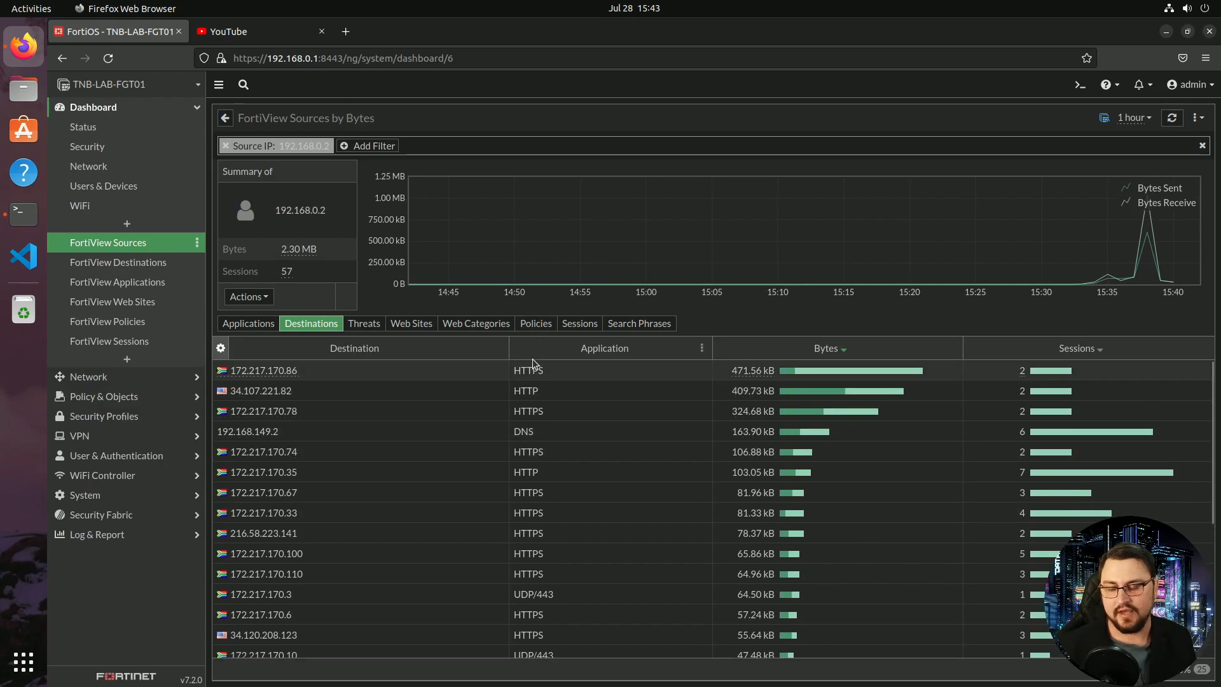
{"action": "scroll", "coordinate": [531, 423], "scroll_direction": "down", "scroll_amount": 5}
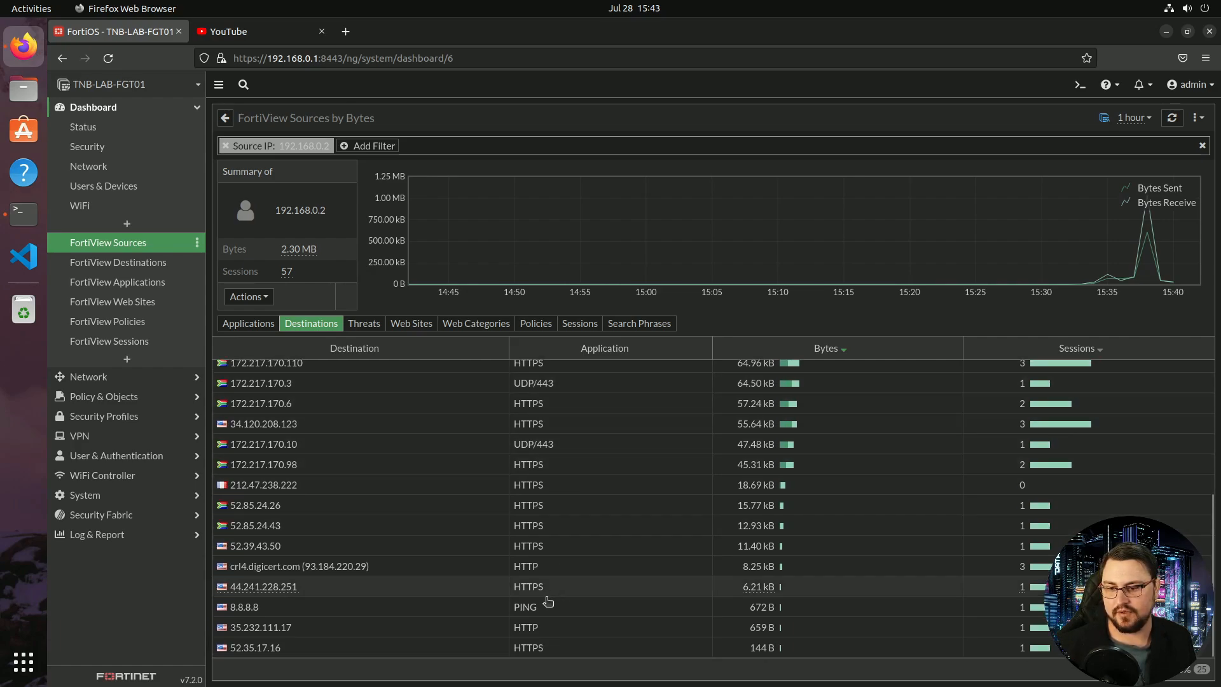
{"action": "scroll", "coordinate": [229, 382], "scroll_direction": "up", "scroll_amount": 3}
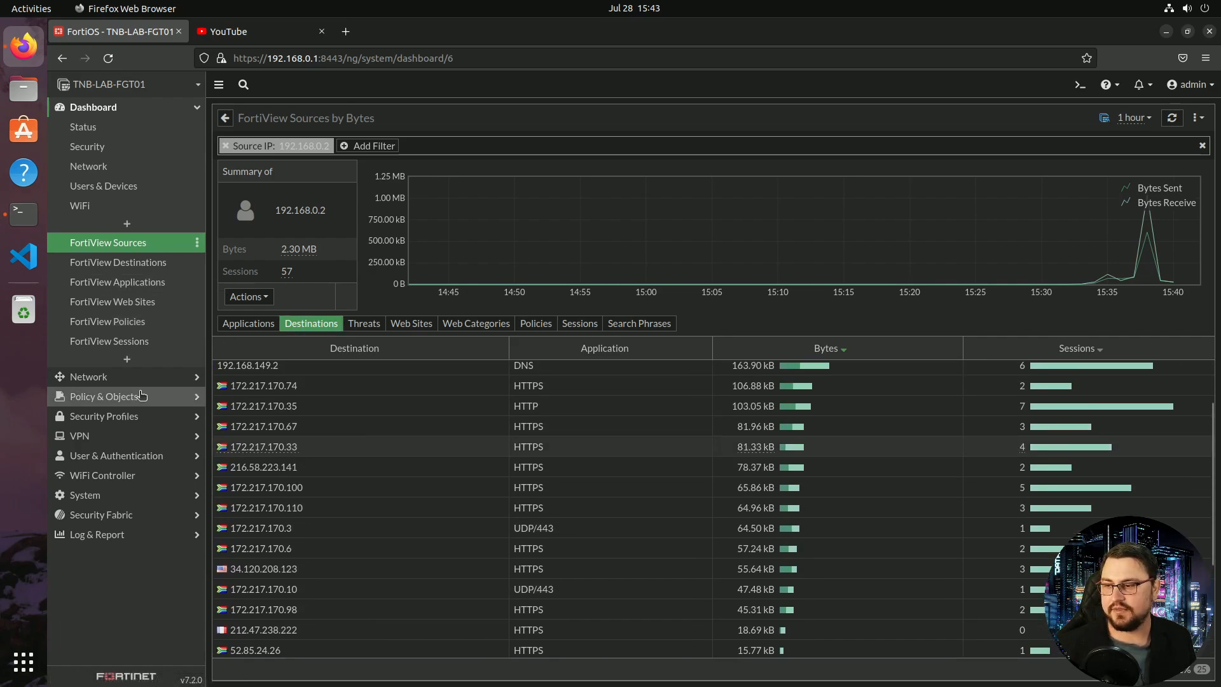
{"action": "left_click", "coordinate": [139, 396]}
{"action": "left_click", "coordinate": [102, 166]}
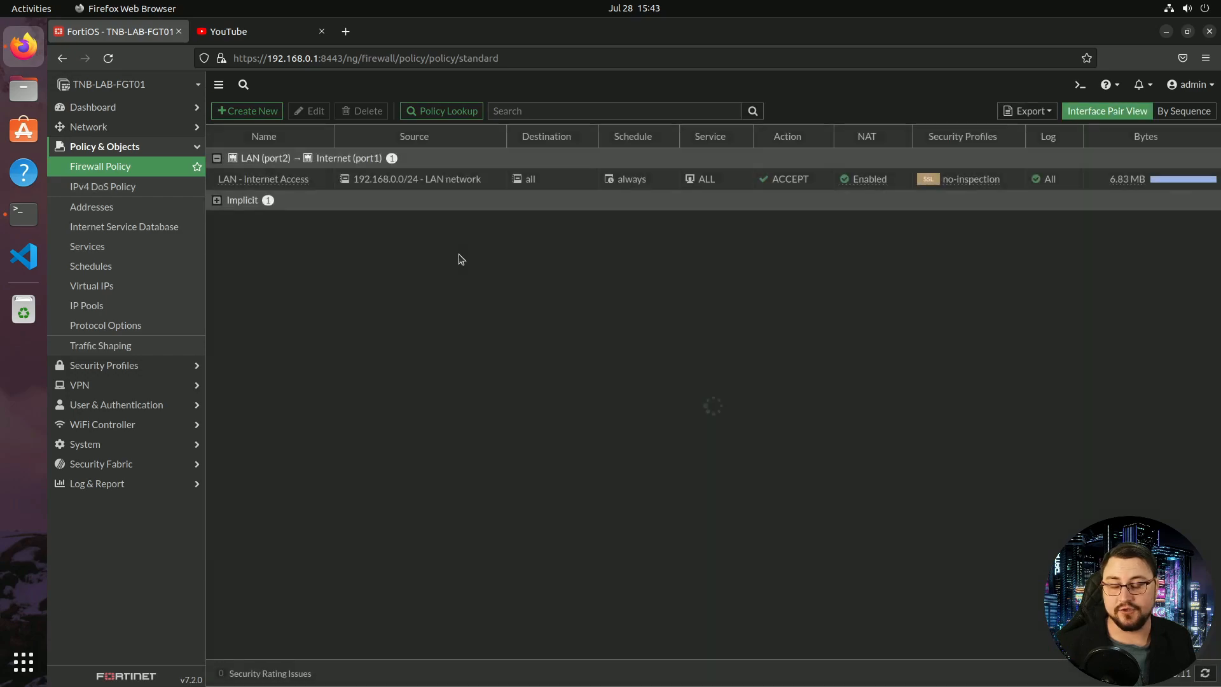
Open the LAN - Internet Access policy and replace its ALL service with ALL_ICMP
{"action": "left_click", "coordinate": [564, 185]}
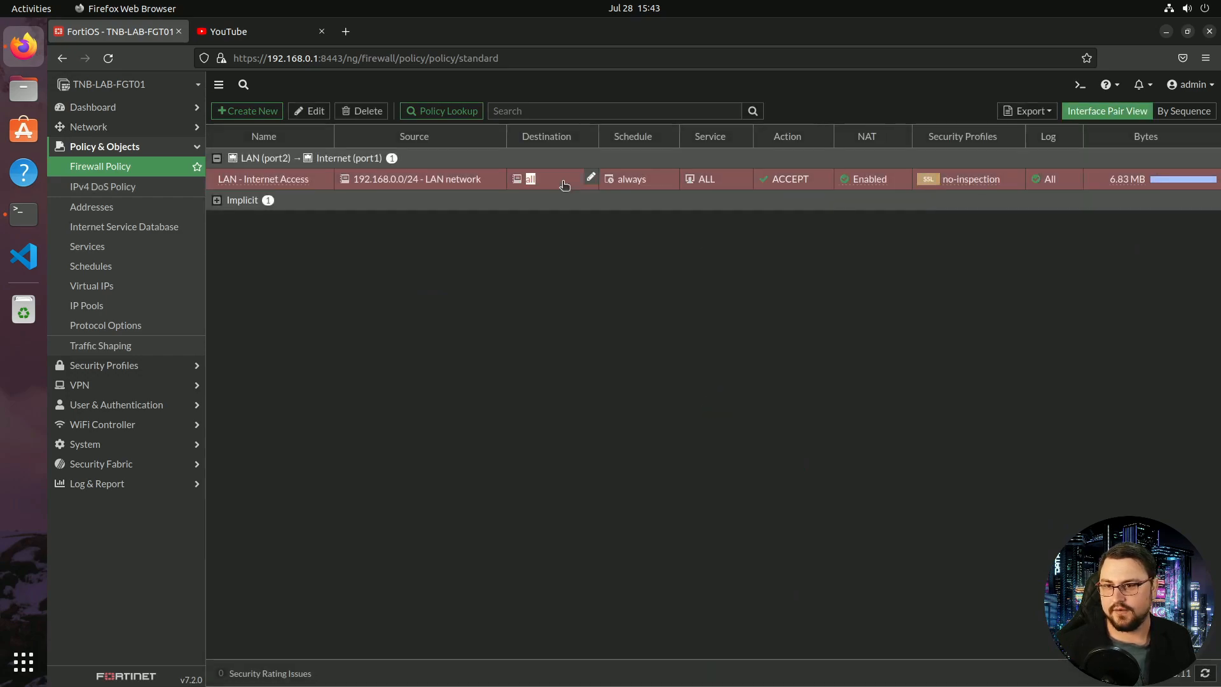
{"action": "double_click", "coordinate": [564, 185]}
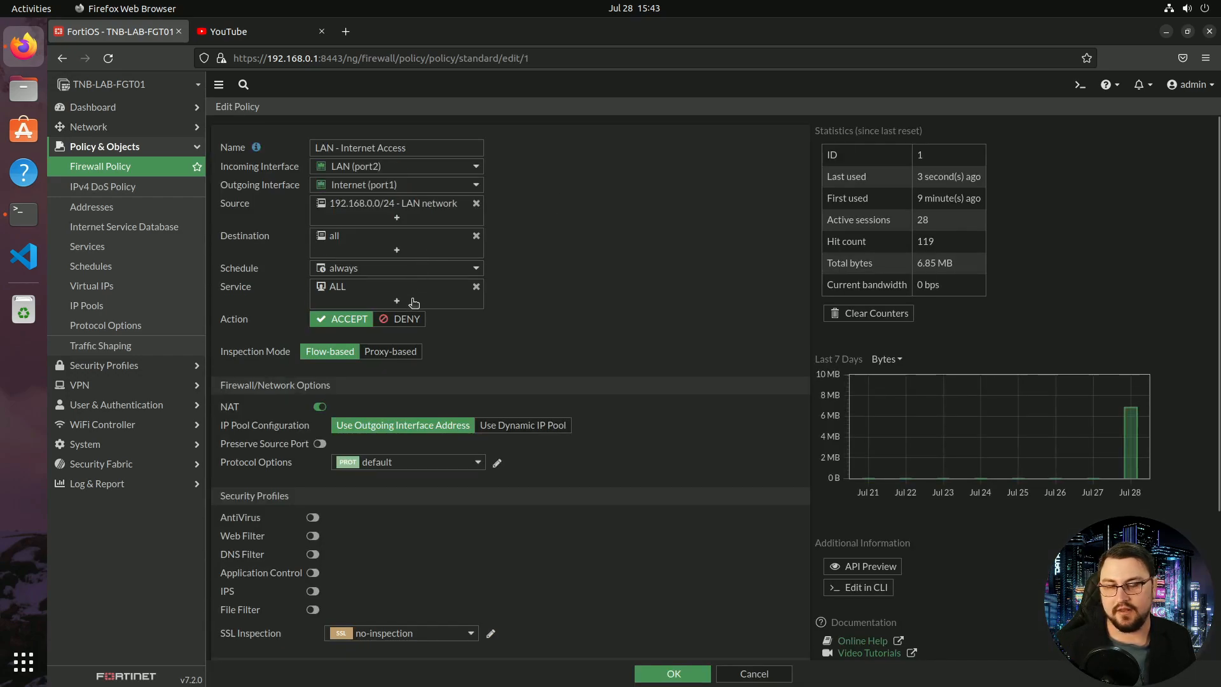
{"action": "left_click", "coordinate": [414, 302]}
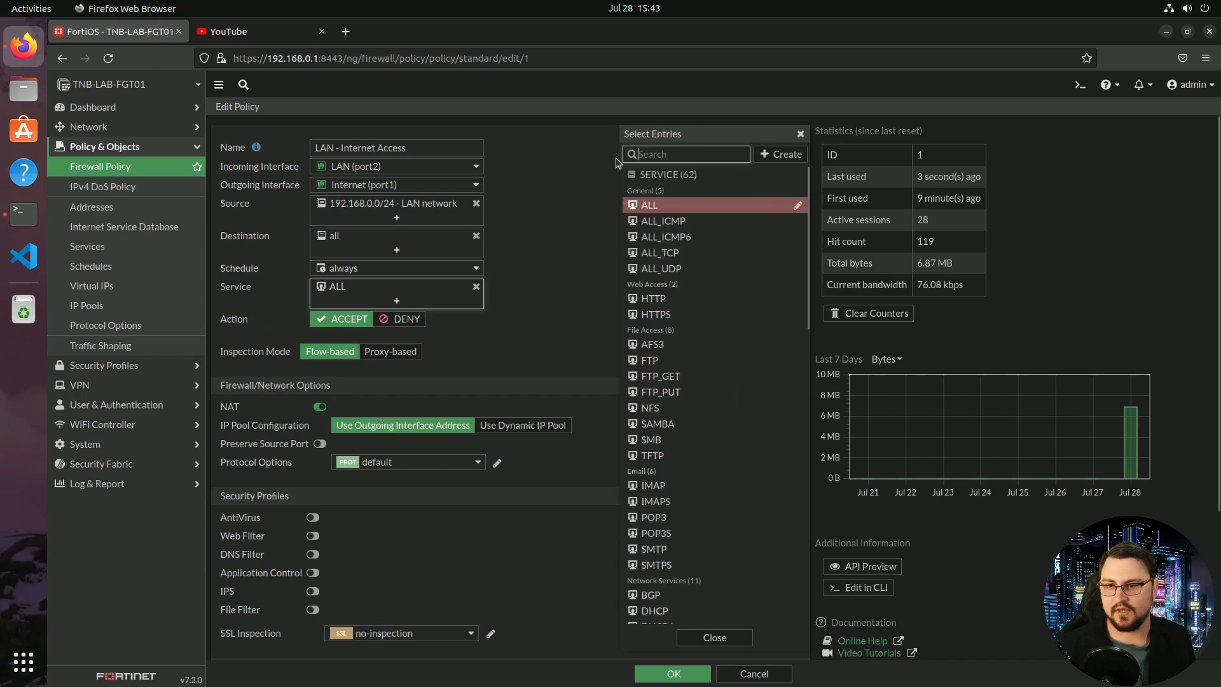
{"action": "left_click", "coordinate": [663, 221]}
Add HTTP, HTTPS and DNS to the policy's services and save it
{"action": "left_click", "coordinate": [658, 157]}
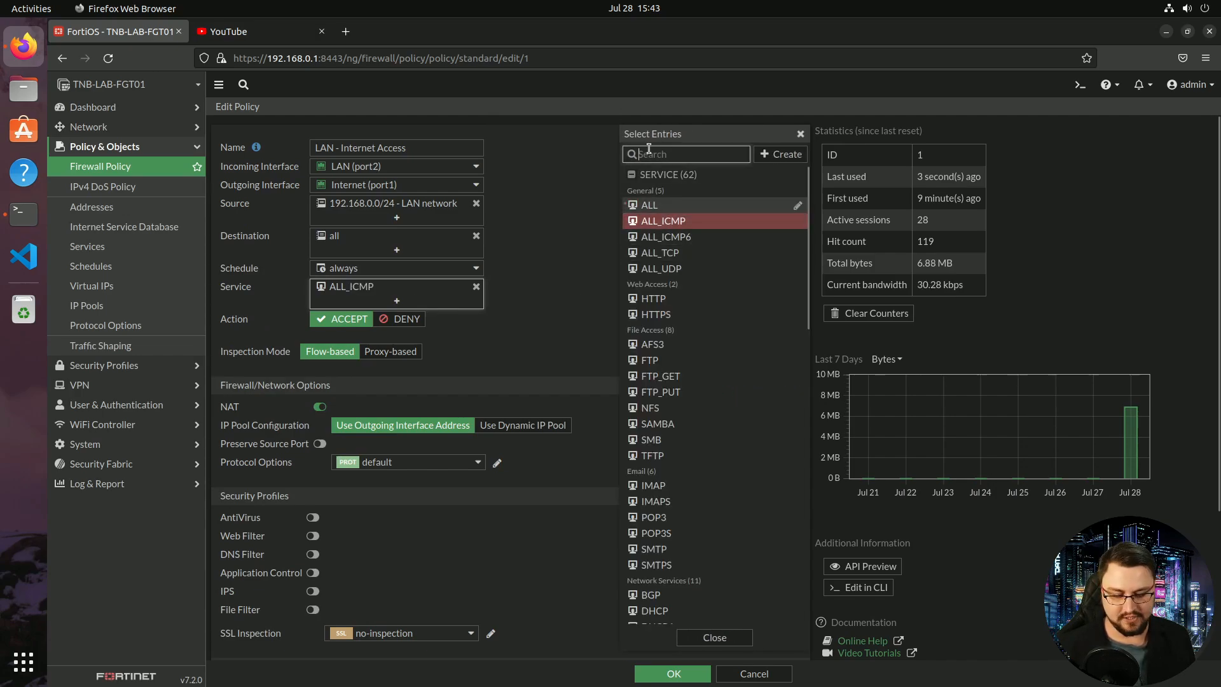
{"action": "type", "text": "HTTP"}
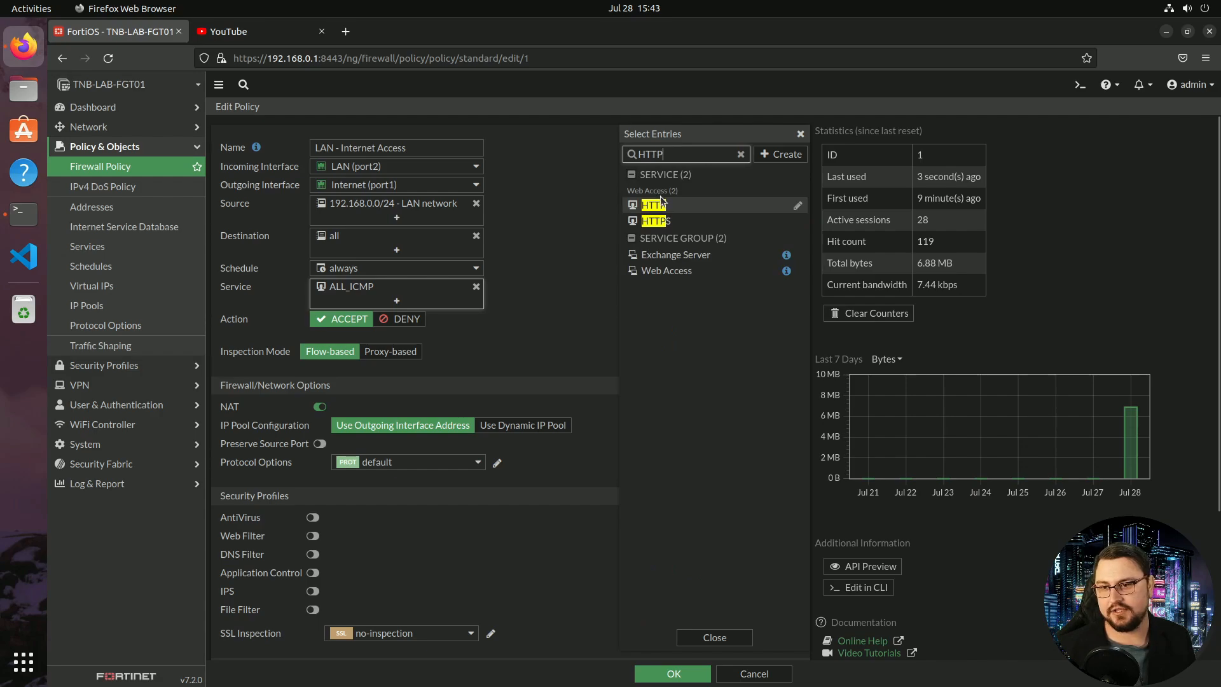
{"action": "left_click", "coordinate": [661, 204]}
{"action": "left_click", "coordinate": [658, 221]}
{"action": "double_click", "coordinate": [657, 156]}
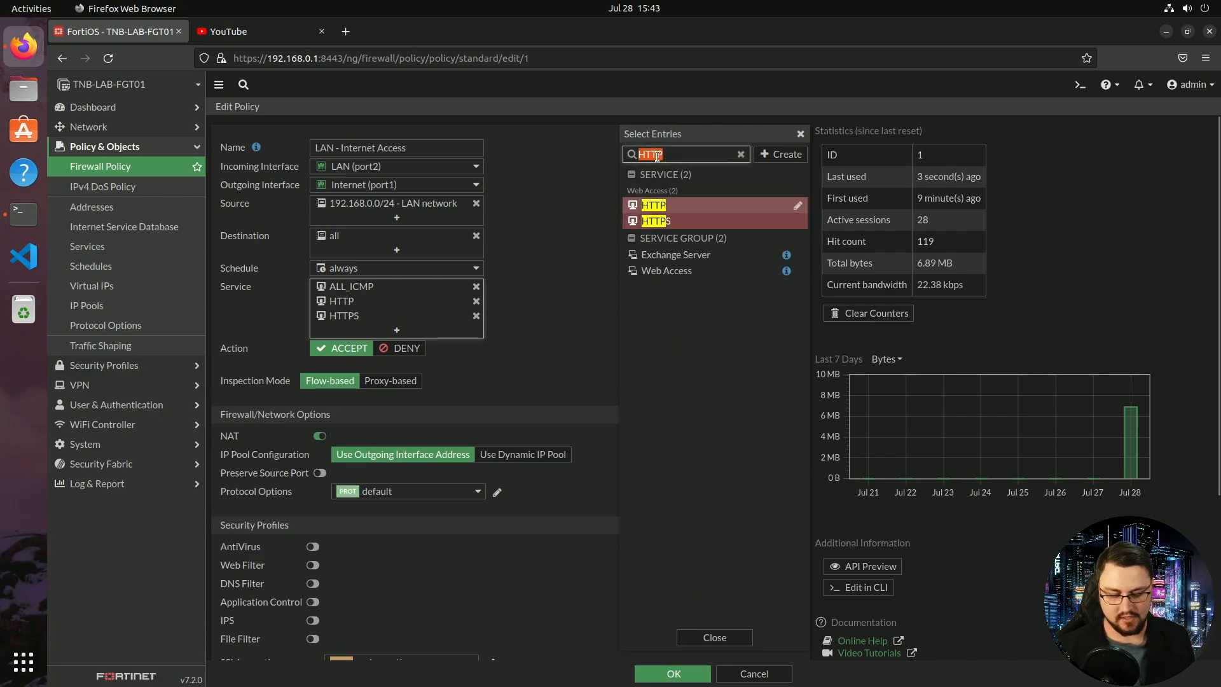
{"action": "type", "text": "DNS"}
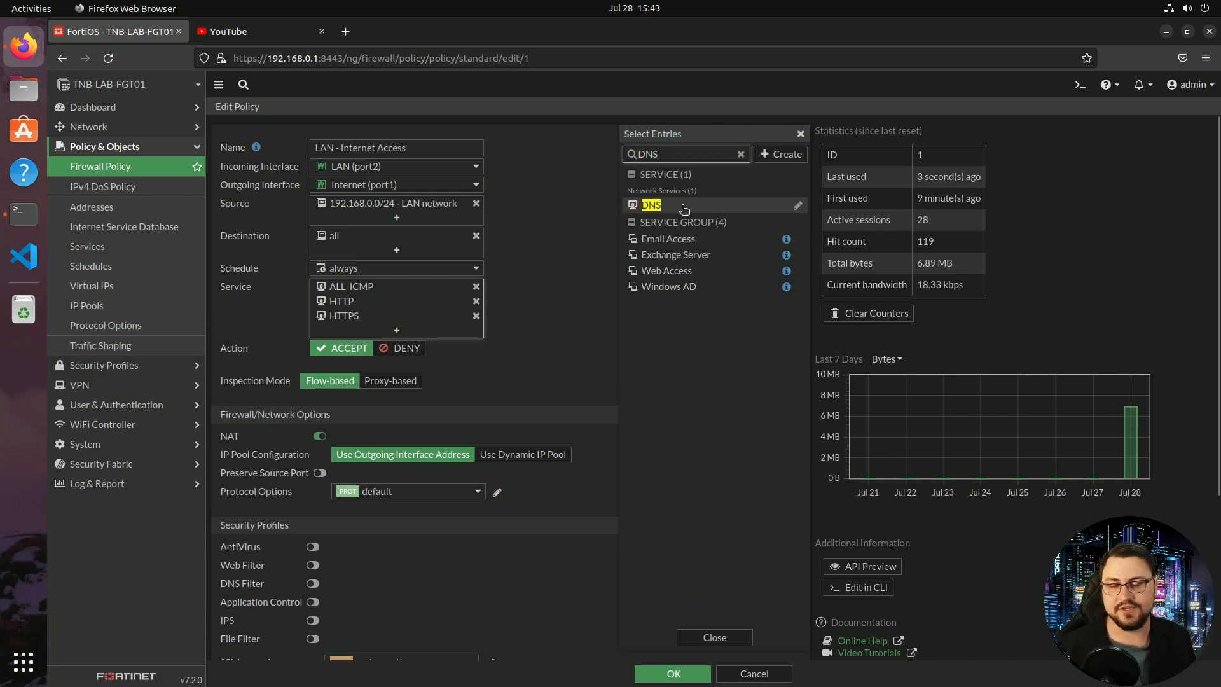
{"action": "left_click", "coordinate": [683, 207]}
{"action": "left_click", "coordinate": [704, 638]}
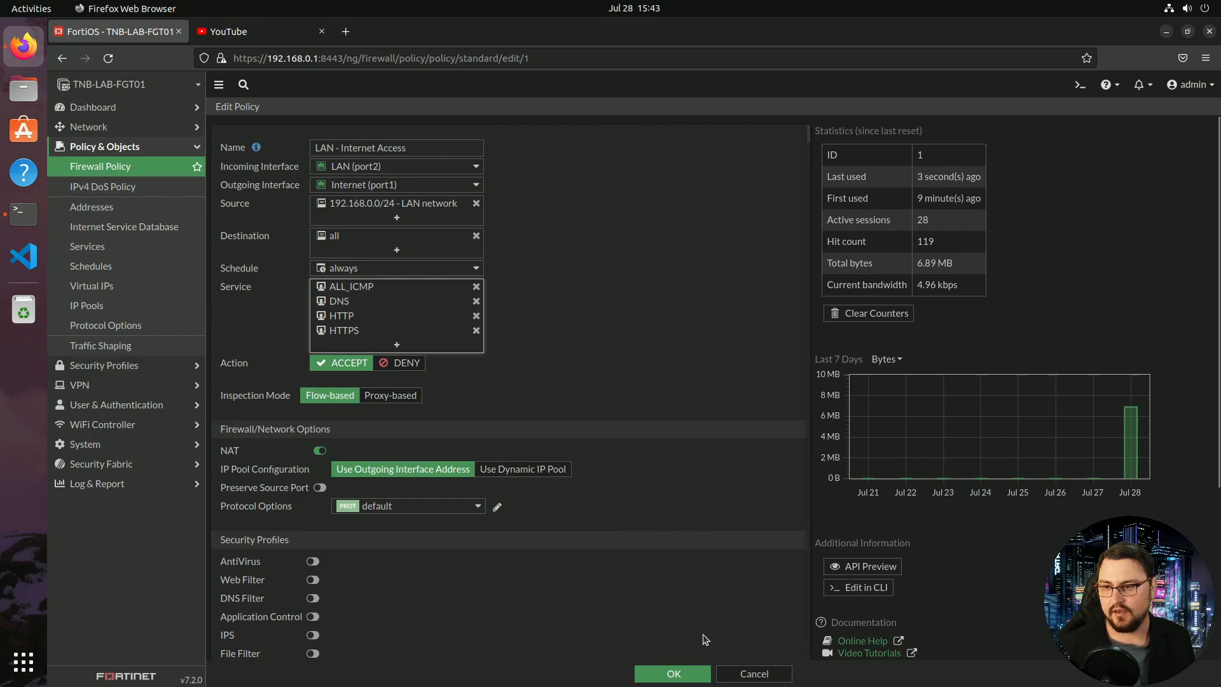
{"action": "left_click", "coordinate": [675, 673]}
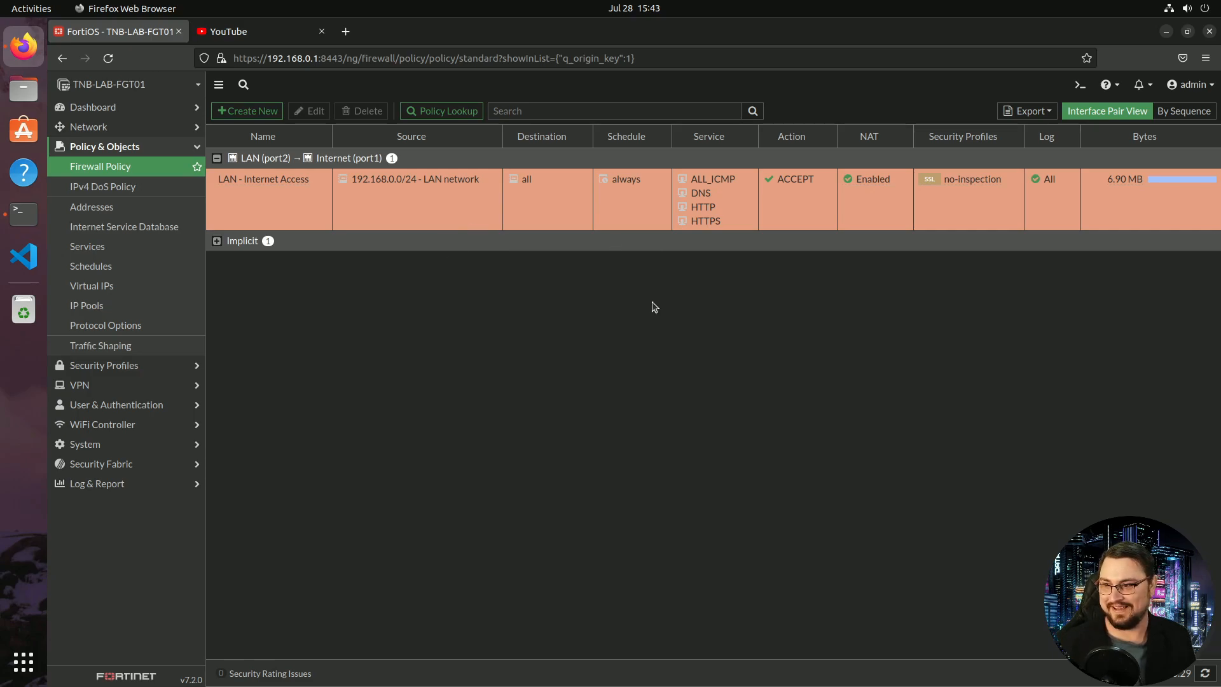
{"action": "left_click", "coordinate": [345, 31]}
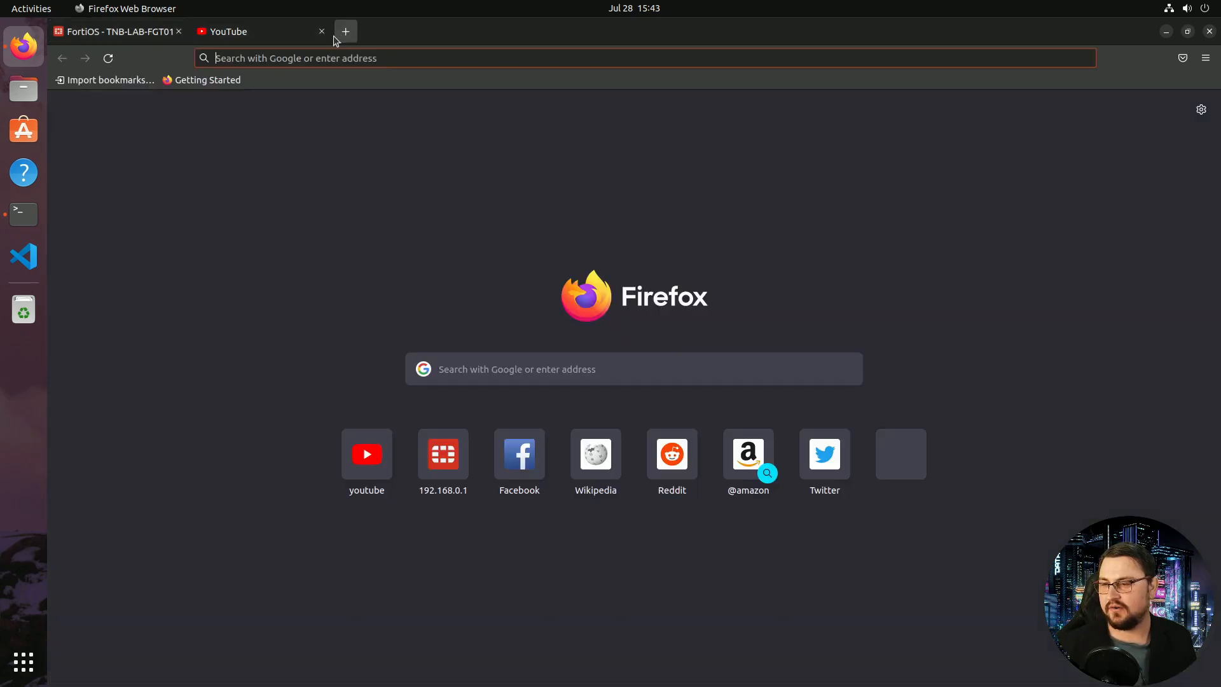
{"action": "type", "text": "www.youtube.com/"}
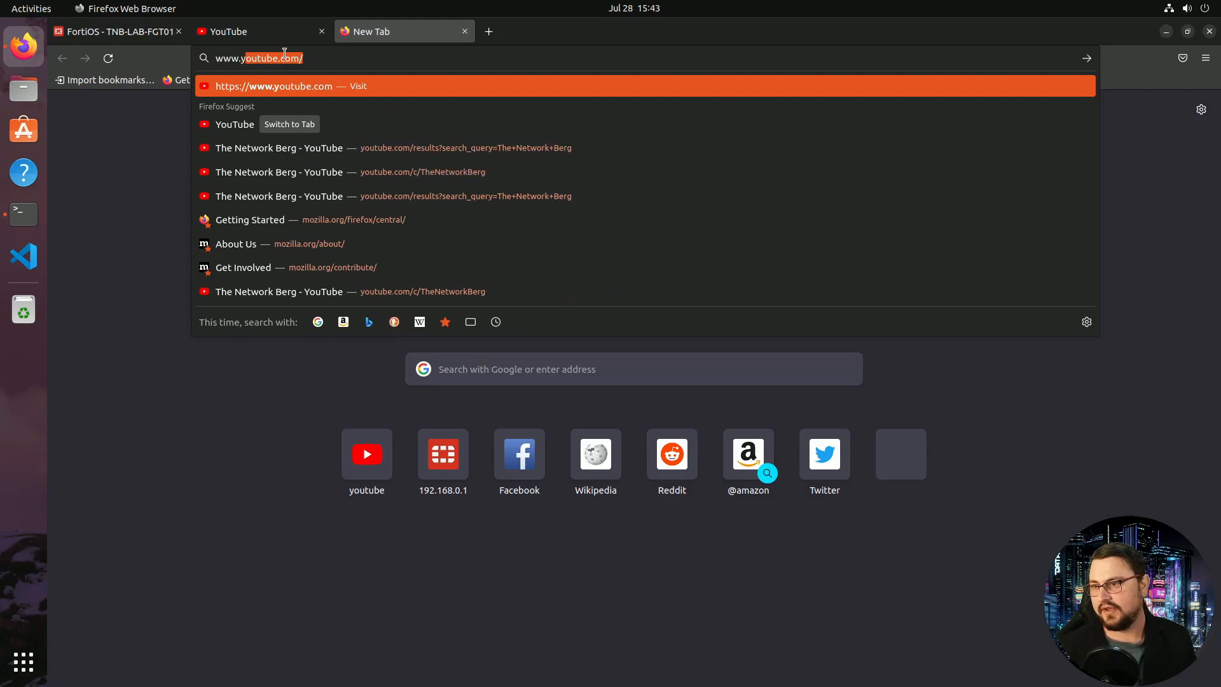
{"action": "key", "text": "Return"}
{"action": "middle_click", "coordinate": [247, 33]}
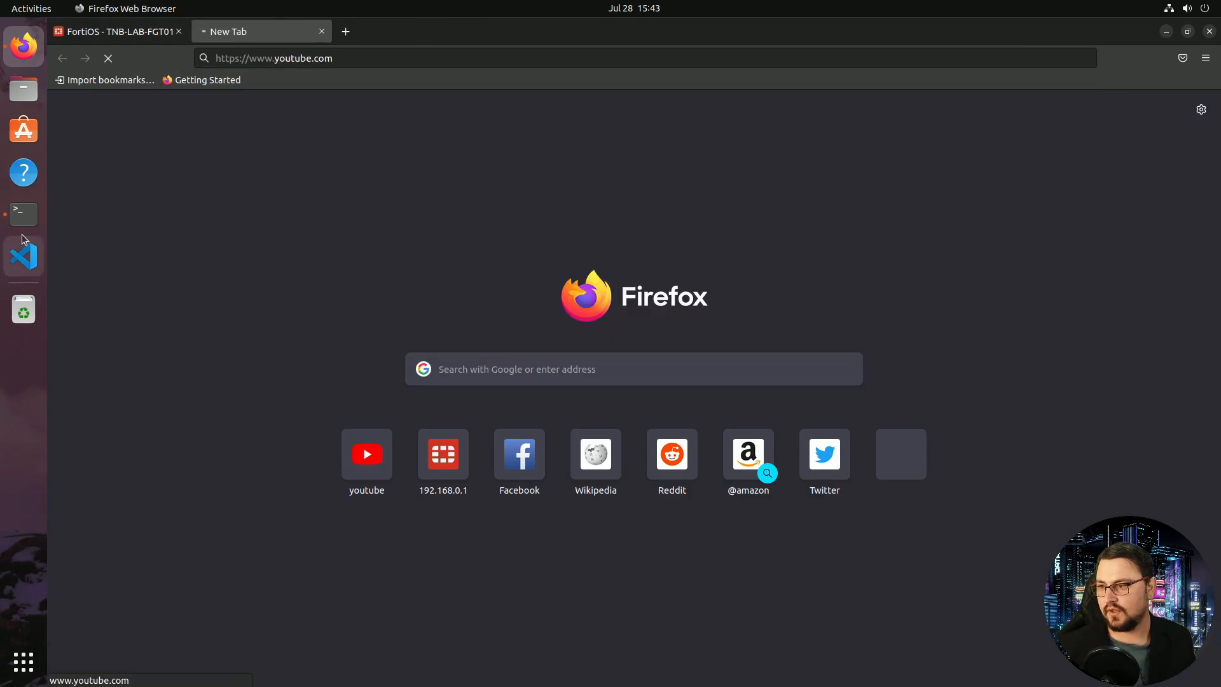
{"action": "left_click", "coordinate": [23, 213]}
{"action": "key", "text": "Return"}
{"action": "key", "text": "Up"}
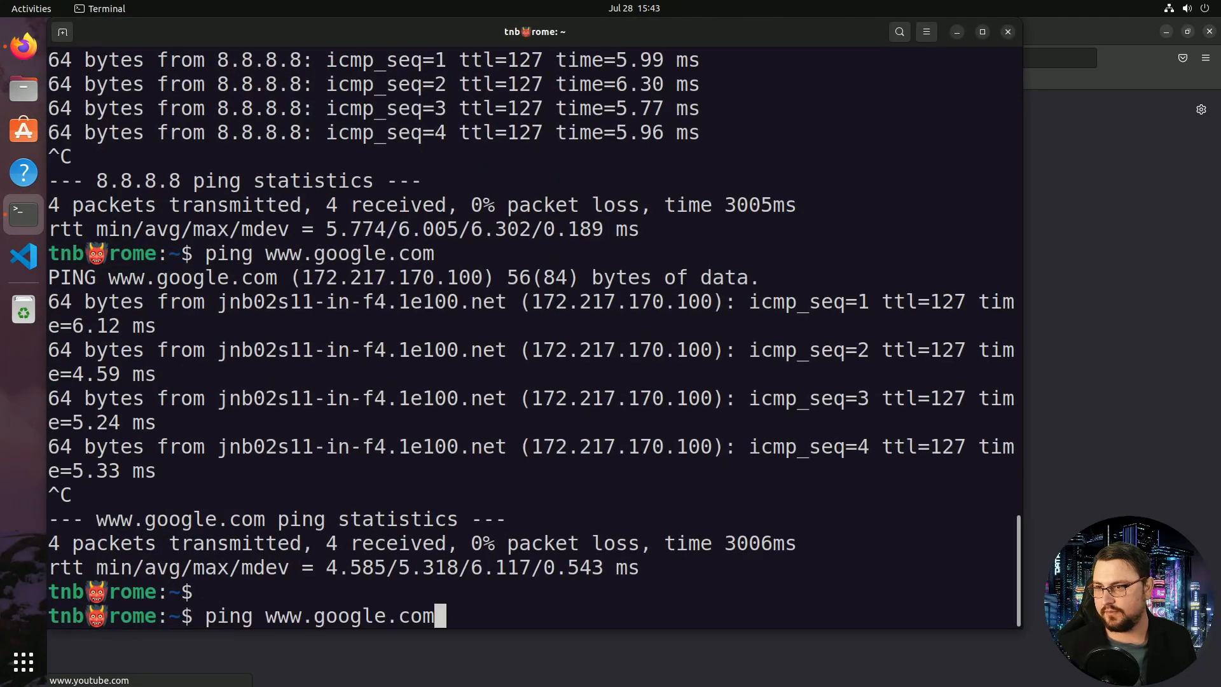
{"action": "key", "text": "Return"}
{"action": "left_click", "coordinate": [1077, 29]}
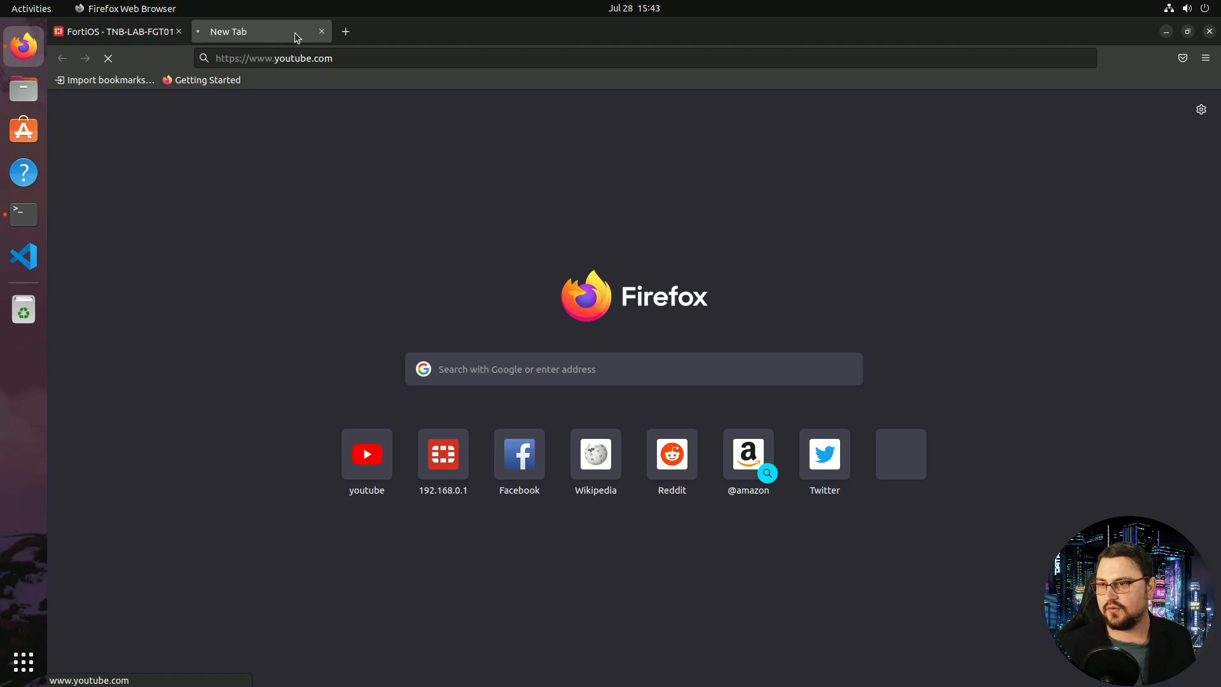
{"action": "left_click", "coordinate": [322, 34]}
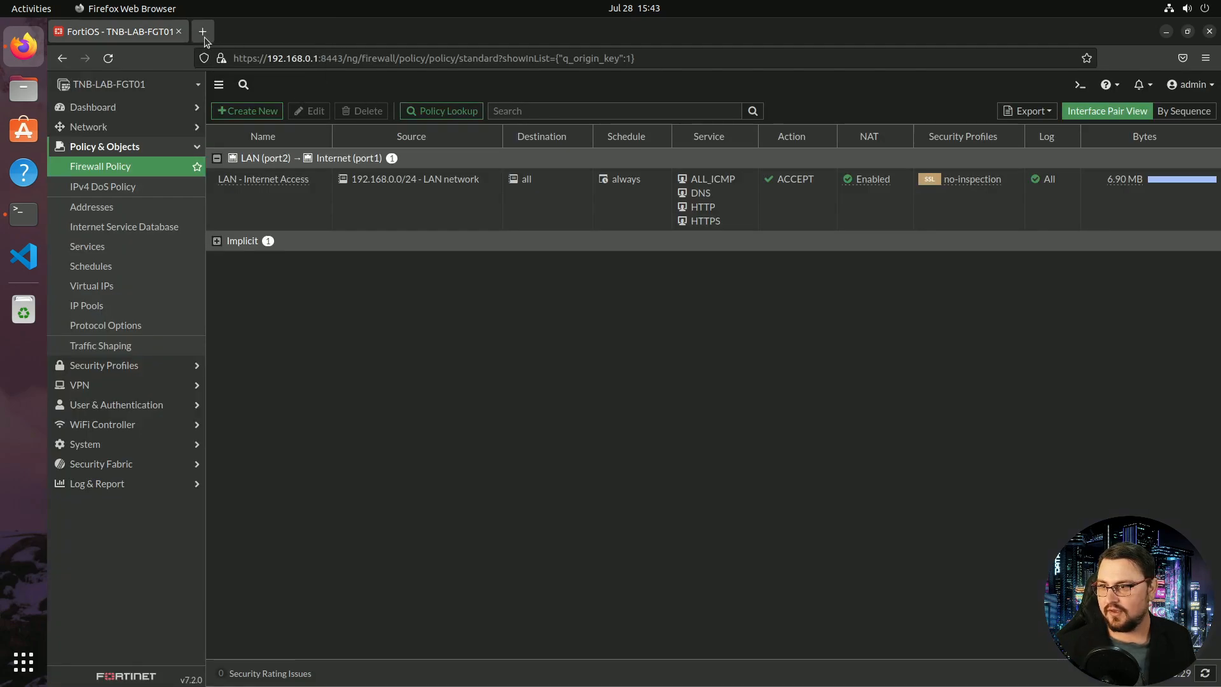
Run a fast.com speed test in a new tab (about 260 Mbps), then go back to FortiOS
{"action": "left_click", "coordinate": [204, 33]}
{"action": "type", "text": "fast.com"}
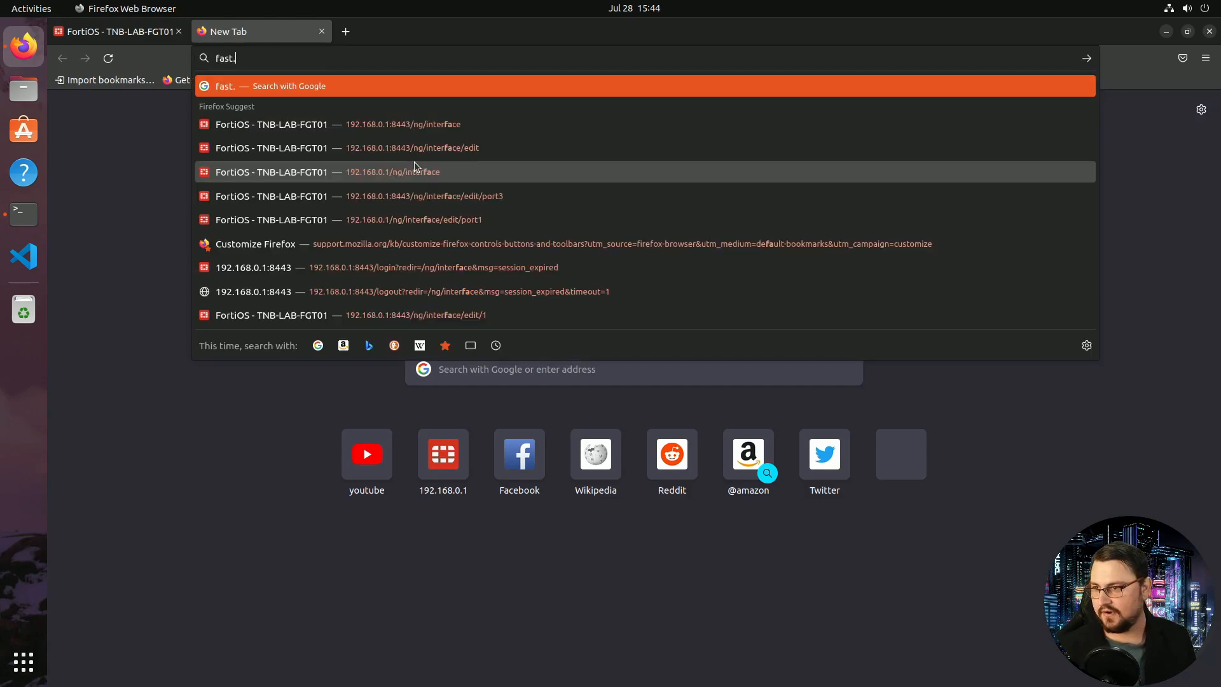
{"action": "key", "text": "Return"}
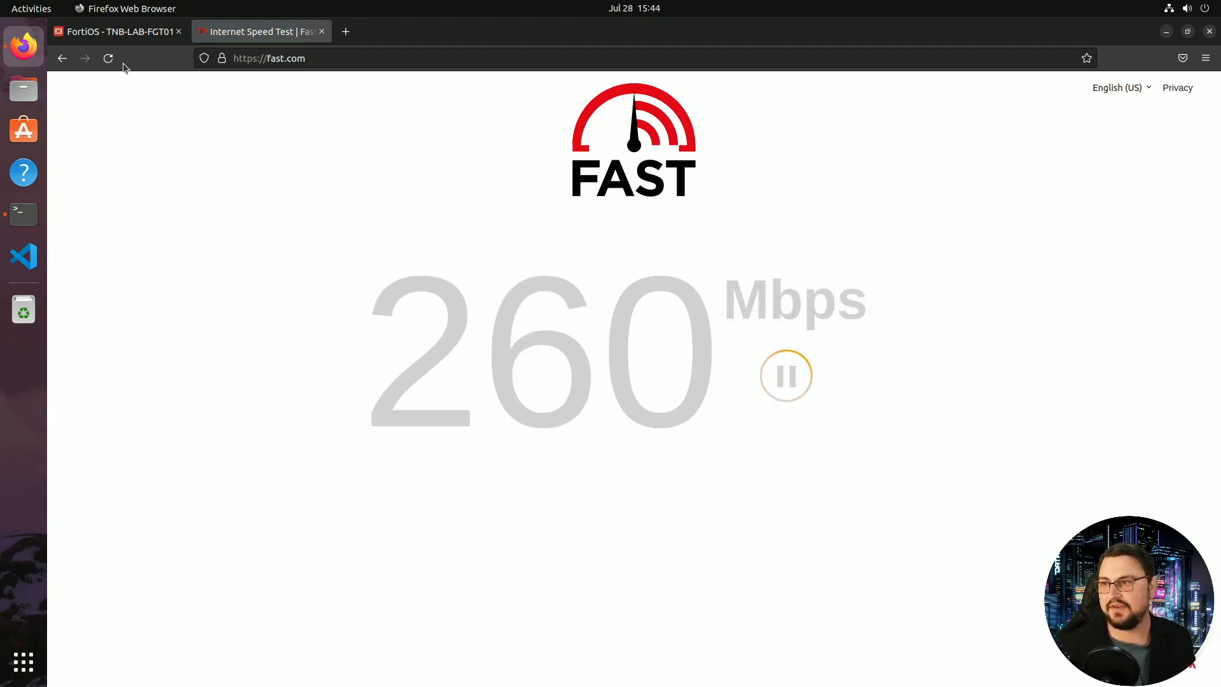
{"action": "left_click", "coordinate": [106, 39]}
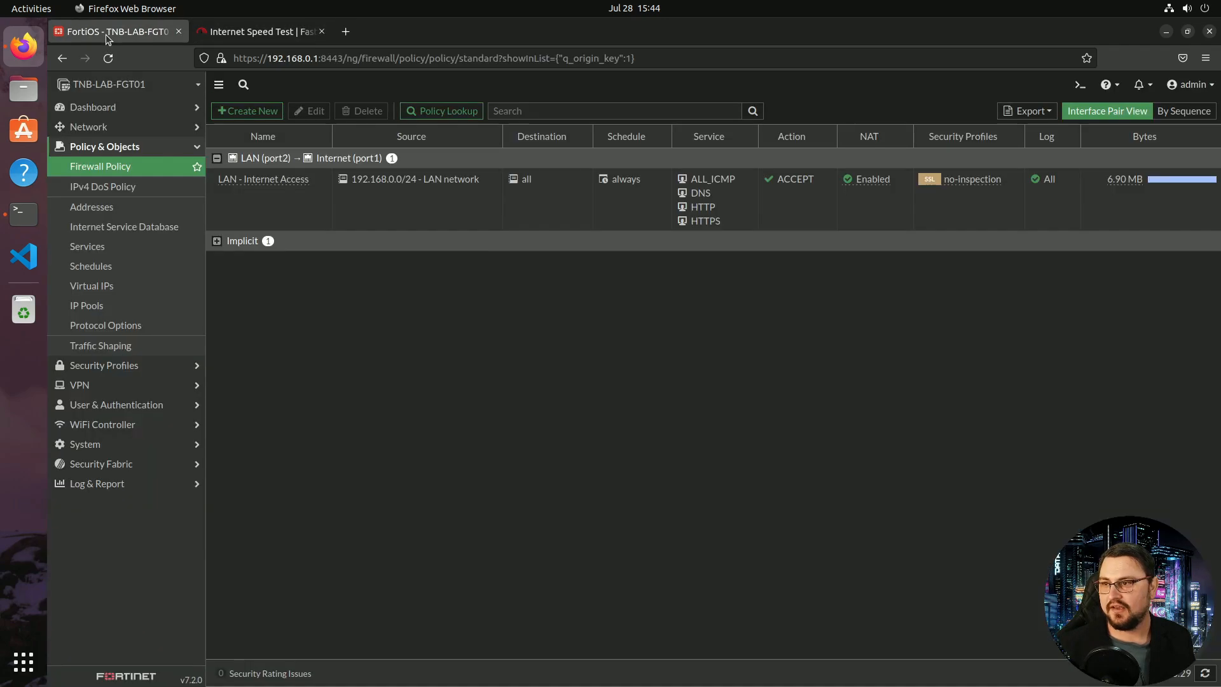
Drill into source 192.168.0.2 in FortiView Sources to list its destinations, led by 34.107.221.82 over HTTP
{"action": "left_click", "coordinate": [127, 107]}
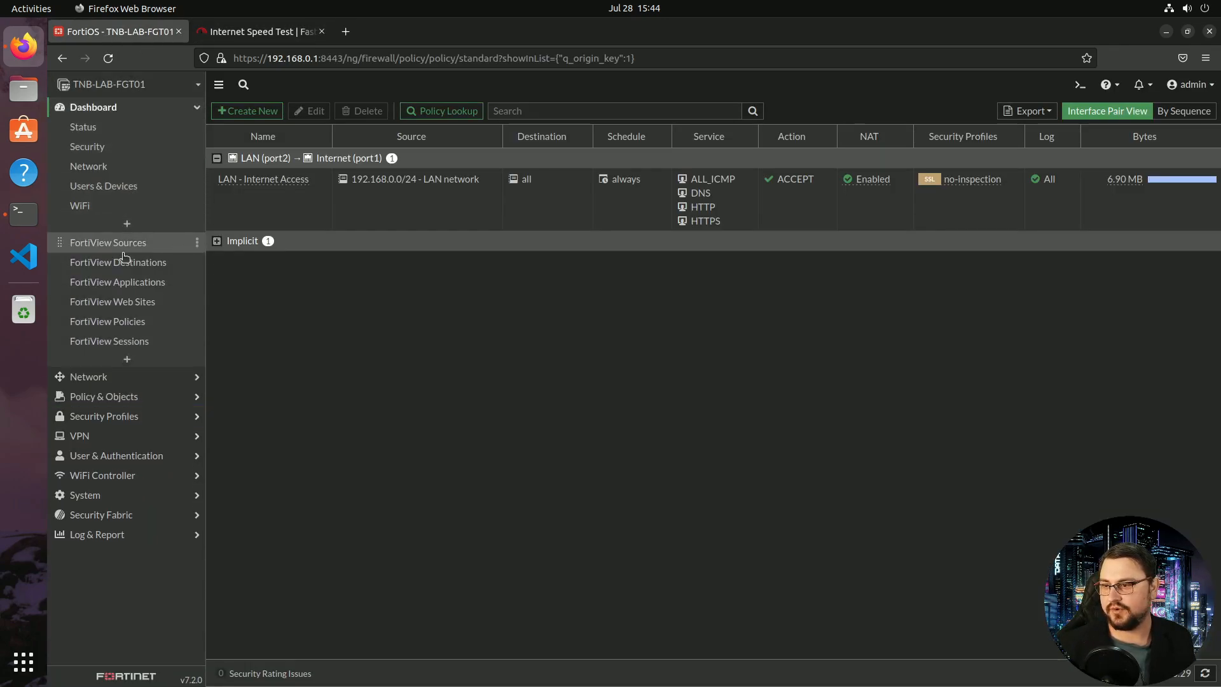
{"action": "left_click", "coordinate": [124, 241]}
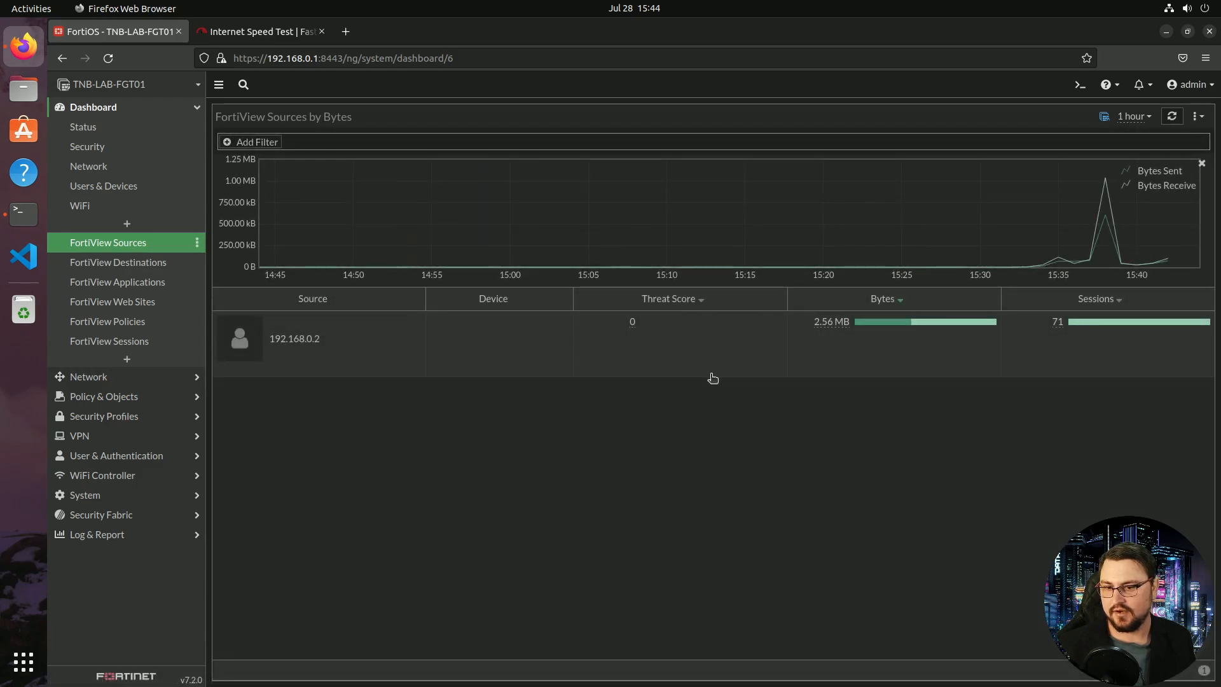
{"action": "left_click", "coordinate": [304, 338]}
{"action": "double_click", "coordinate": [317, 340]}
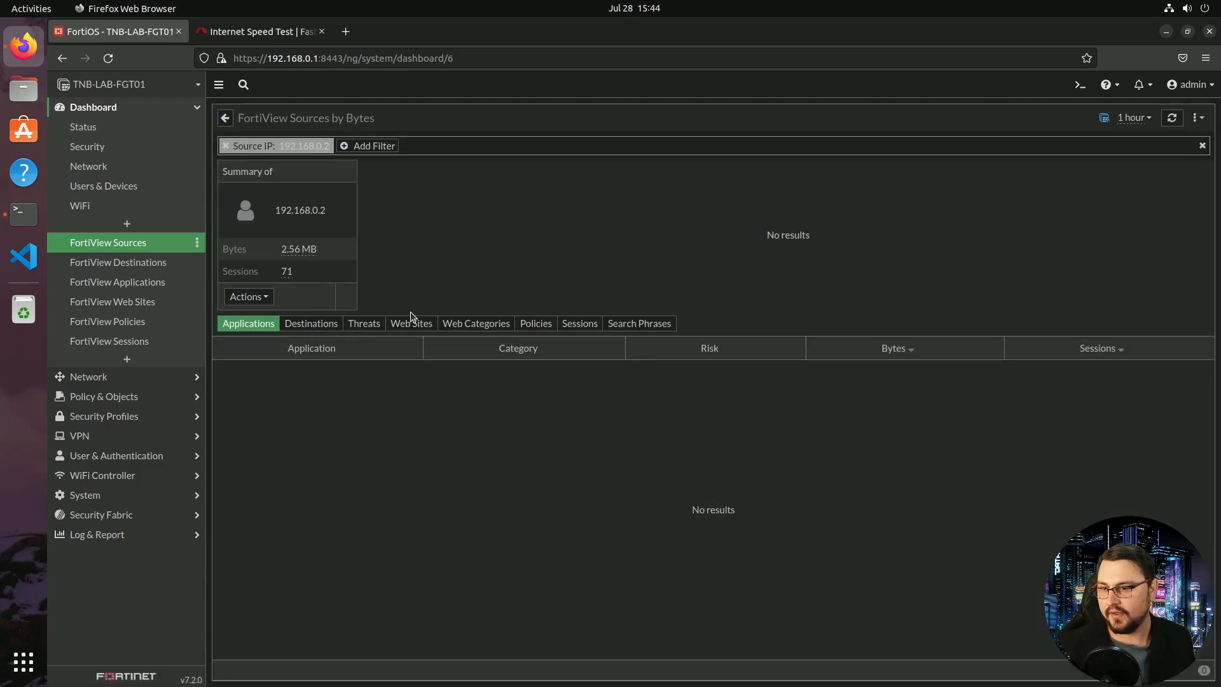
{"action": "left_click", "coordinate": [318, 324]}
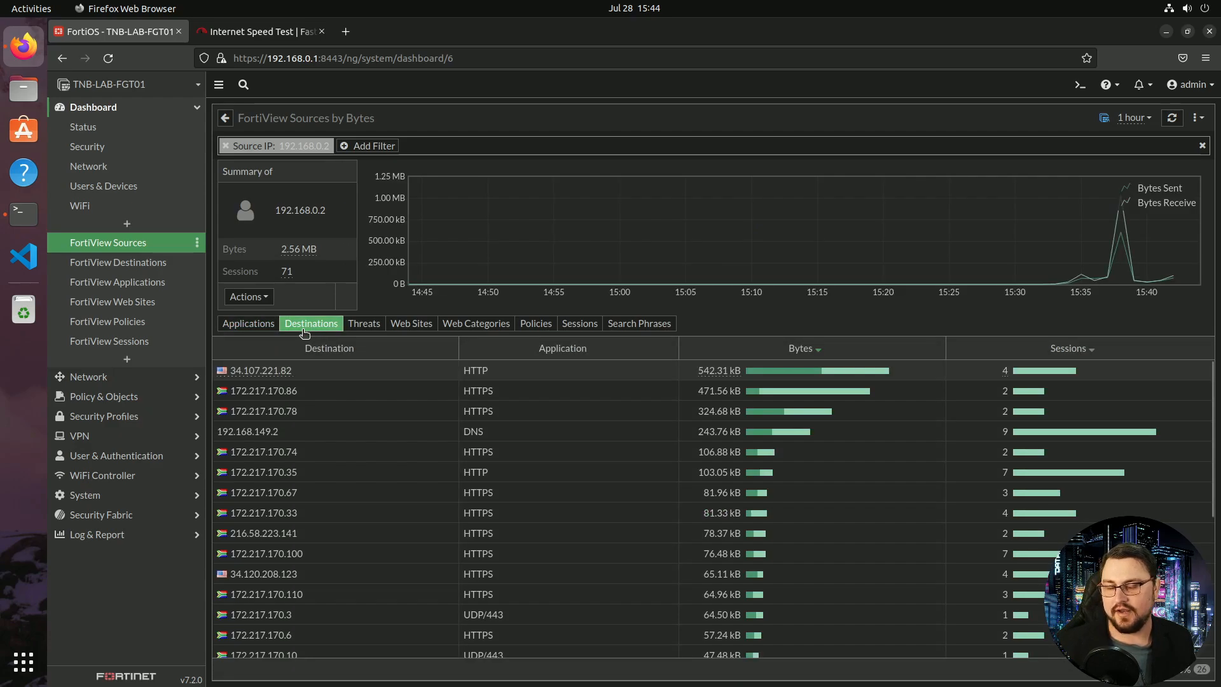